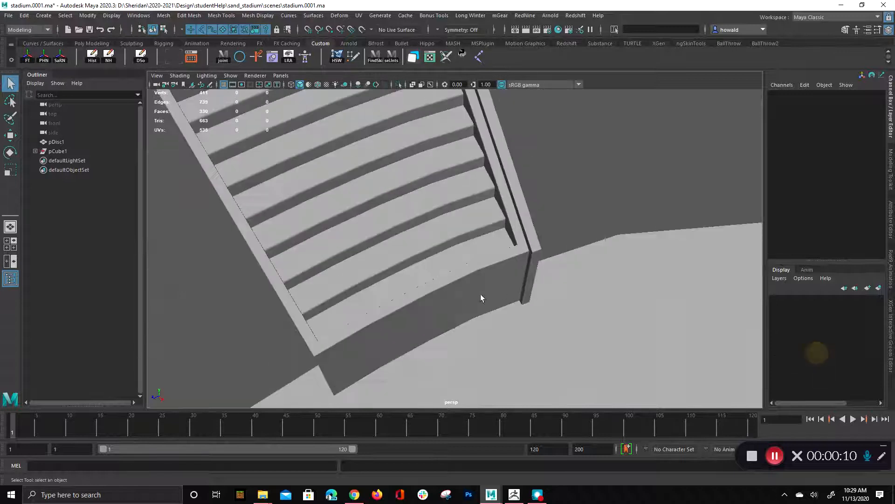
Select the disc and the seating section meshes, show their UVs in the UV Editor, and move the UV Toolkit aside.
left_click_drag(609, 331, 434, 303, "alt")
right_click_drag(434, 303, 240, 262, "alt")
left_click_drag(251, 123, 656, 387)
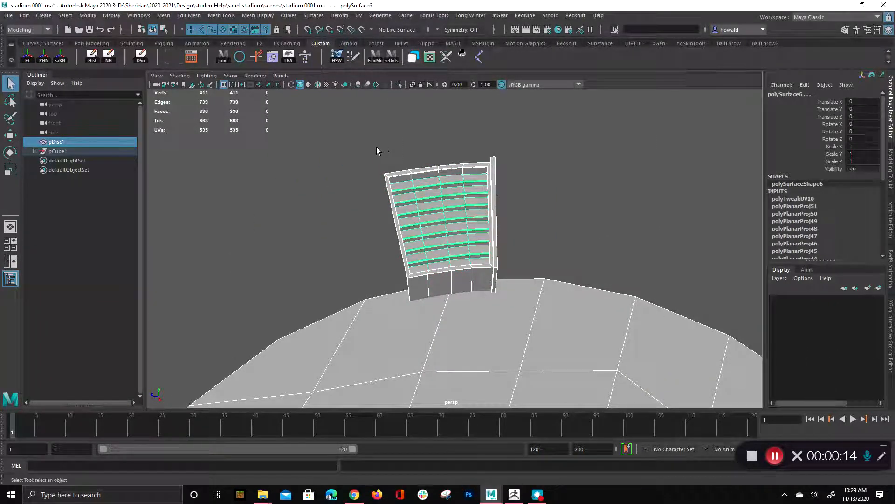
left_click(428, 56)
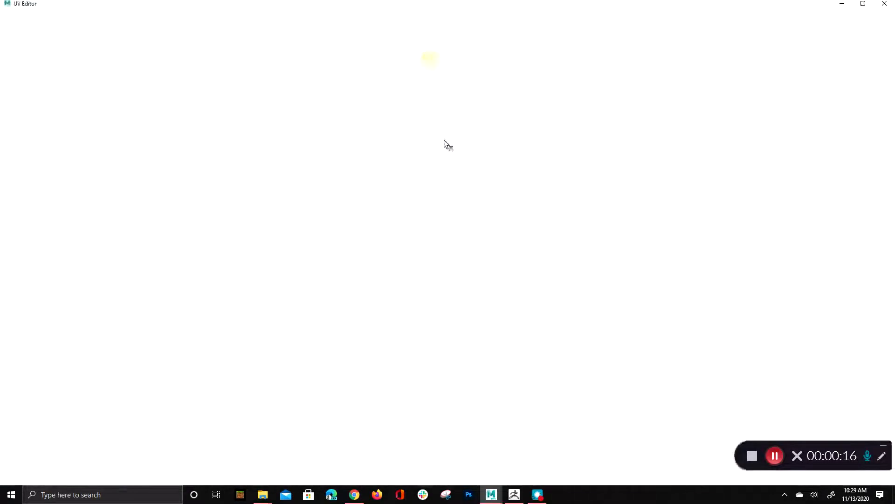
scroll(405, 265, "down", 2)
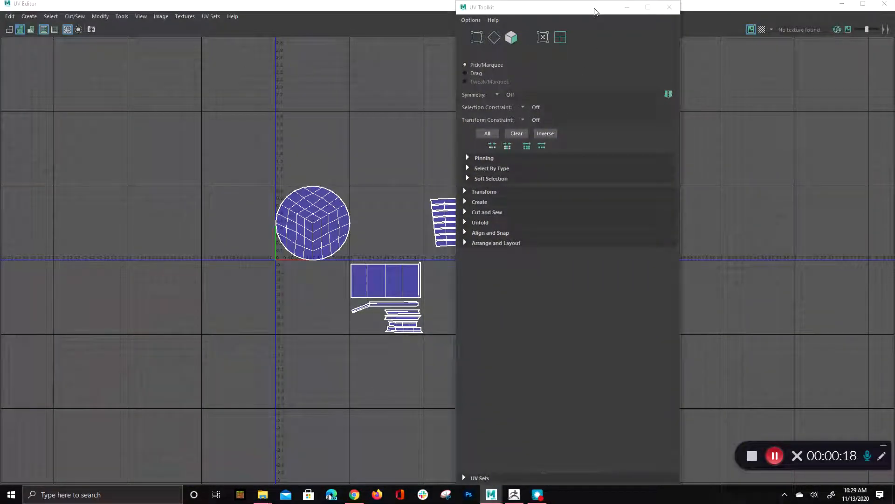
left_click_drag(594, 11, 862, 197)
Move the six frame UV shells up into the tile directly beside the disc's UV tile.
right_click(399, 266)
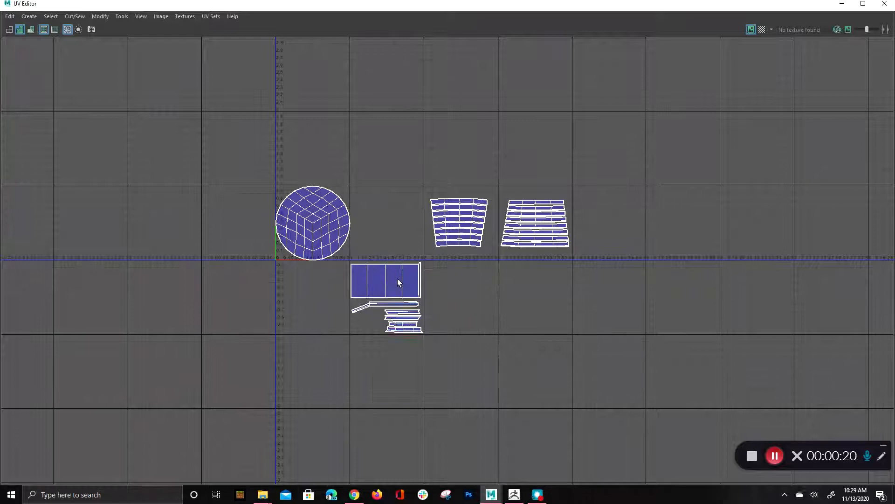
left_click_drag(345, 260, 447, 352)
left_click_drag(388, 218, 388, 140)
key("f")
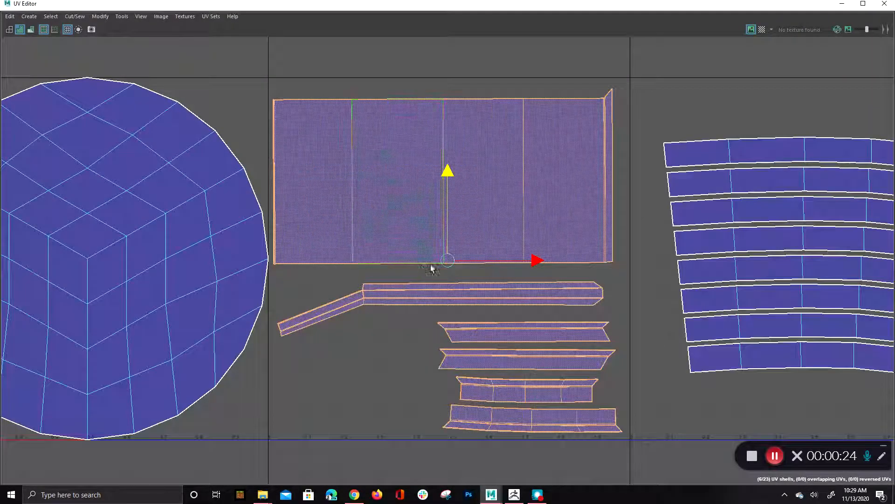
Scale the disc's UV shell down slightly so it sits inside its tile's borders.
left_click(224, 286)
double_click(224, 286)
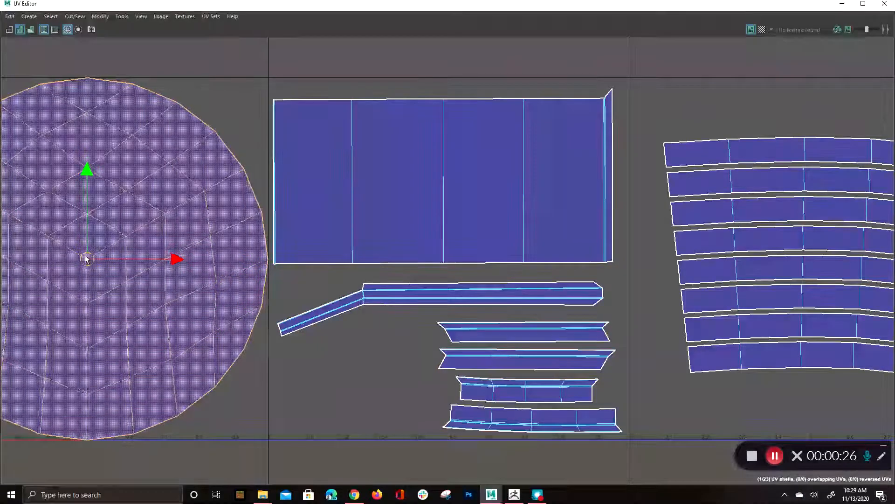
key("r")
left_click_drag(87, 259, 90, 262)
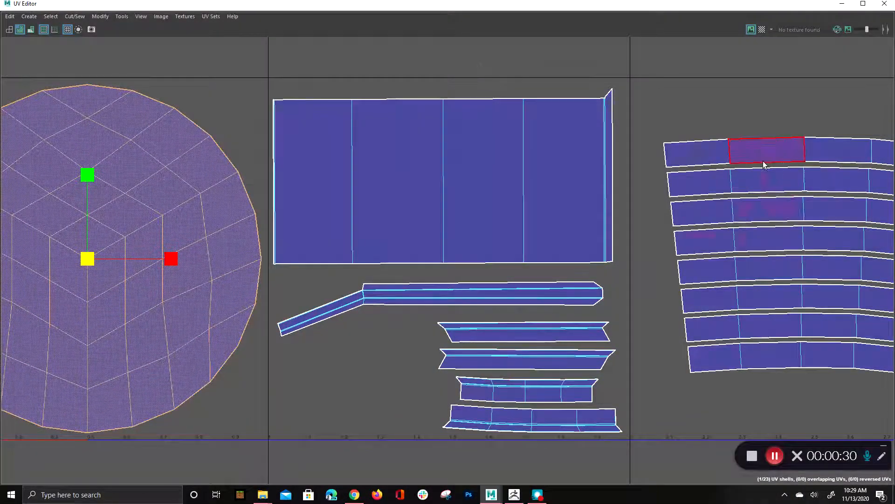
Restore the UV Editor to a smaller window alongside the viewport and examine how the UV shells in each tile match the model's parts.
middle_click_drag(765, 164, 137, 207, "alt")
scroll(358, 226, "down", 3)
middle_click_drag(253, 274, 660, 254, "alt")
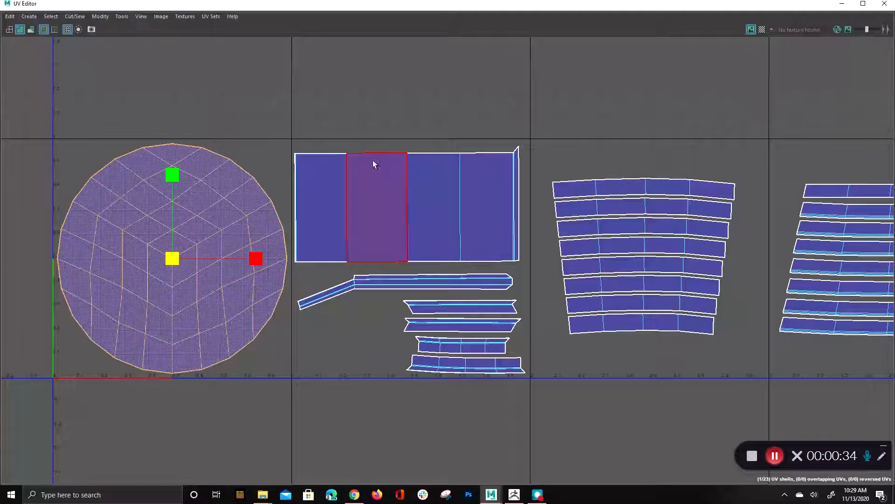
double_click(503, 4)
left_click_drag(531, 244, 524, 189, "alt")
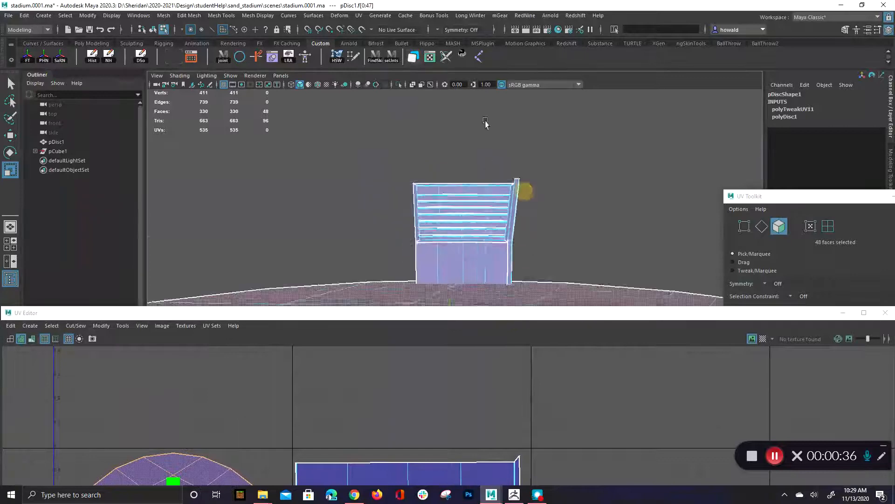
right_click_drag(523, 189, 590, 145, "alt")
left_click_drag(590, 145, 592, 148, "alt")
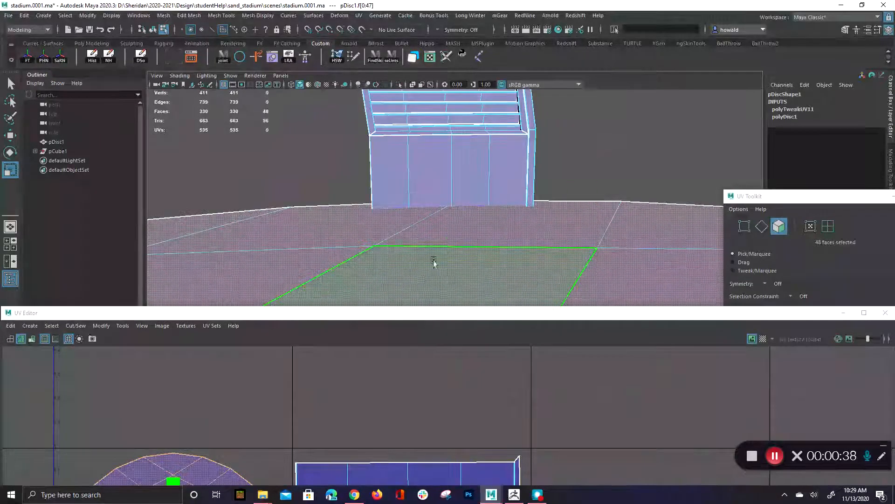
scroll(424, 272, "down", 5)
scroll(422, 373, "down", 1)
middle_click_drag(422, 373, 426, 200, "alt")
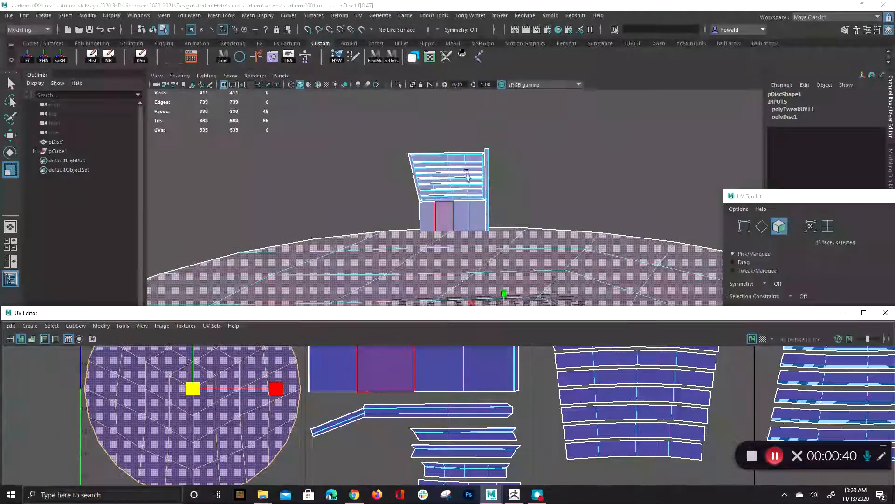
middle_click_drag(639, 427, 424, 469, "alt")
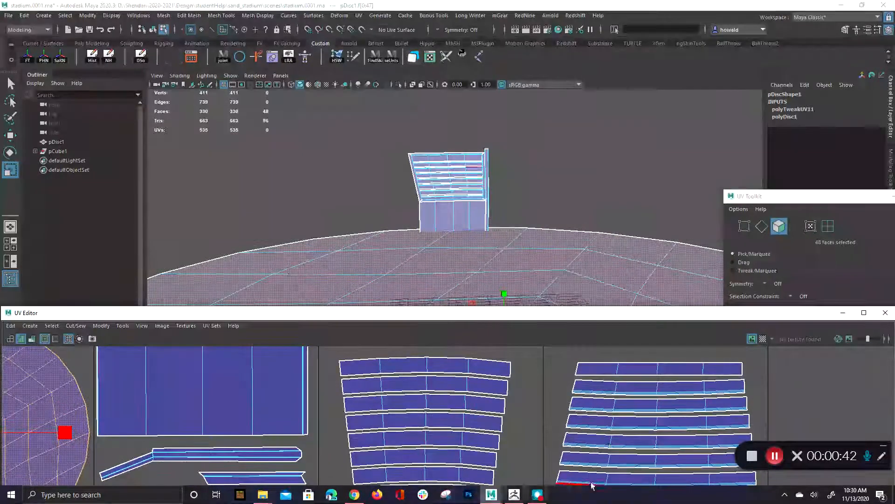
right_click_drag(420, 386, 379, 354)
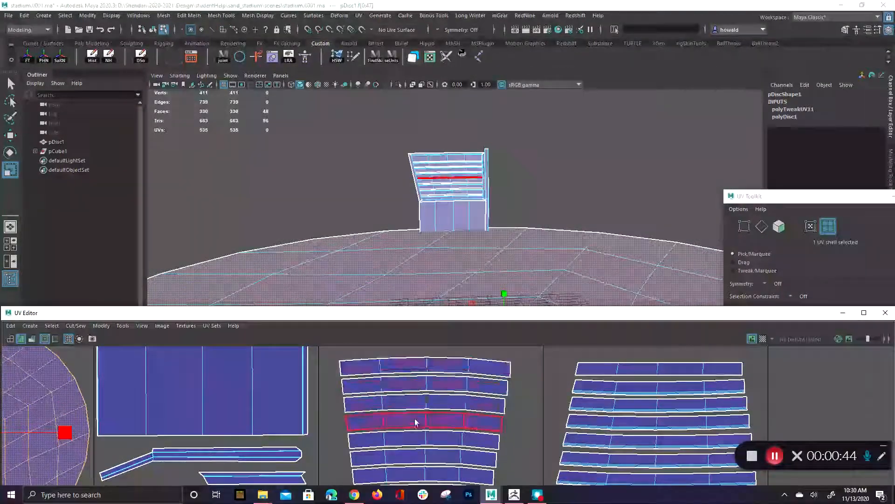
scroll(553, 457, "down", 3)
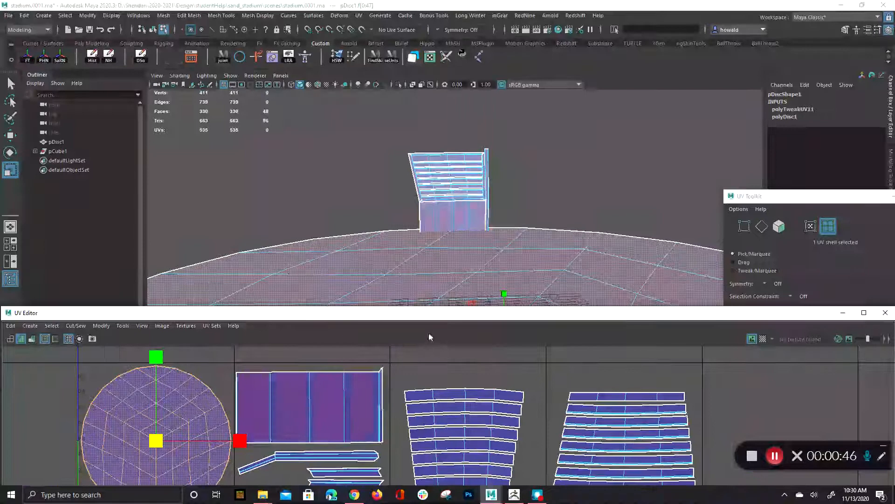
left_click_drag(440, 319, 440, 182)
scroll(410, 363, "down", 1)
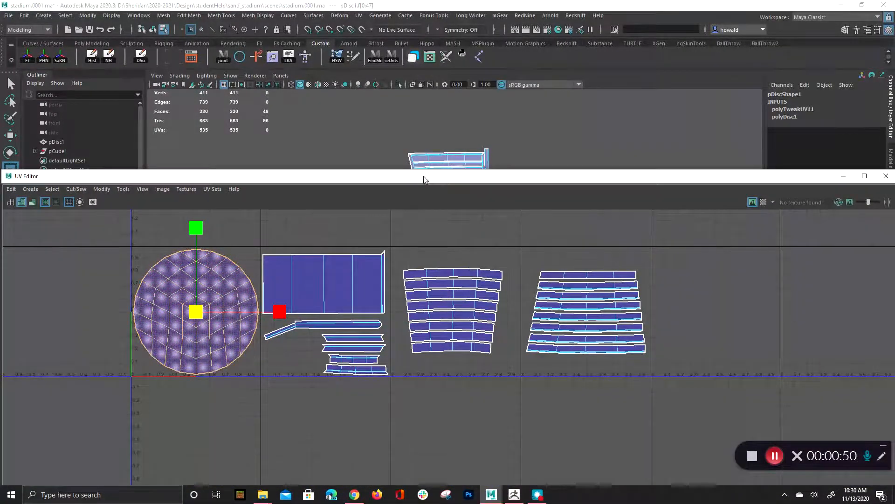
Lower the UV Editor window to uncover the viewport and clear the disc's face selection.
left_click_drag(424, 179, 413, 429)
left_click(579, 114)
right_click_drag(567, 192, 515, 315, "alt")
left_click_drag(514, 315, 536, 232, "alt")
Select both meshes of the stadium section, the seating rows and their surrounding frame.
left_click(409, 203)
middle_click_drag(408, 198, 422, 247, "alt")
right_click_drag(422, 247, 527, 347, "alt")
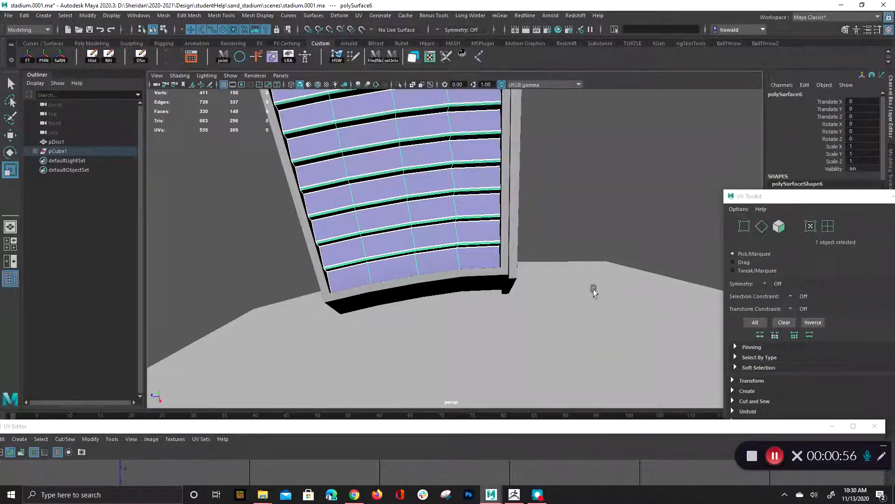
mouse_move(653, 322)
right_mouse_down("alt")
mouse_move(527, 243)
mouse_move(548, 272)
mouse_move(641, 312)
right_mouse_up("alt")
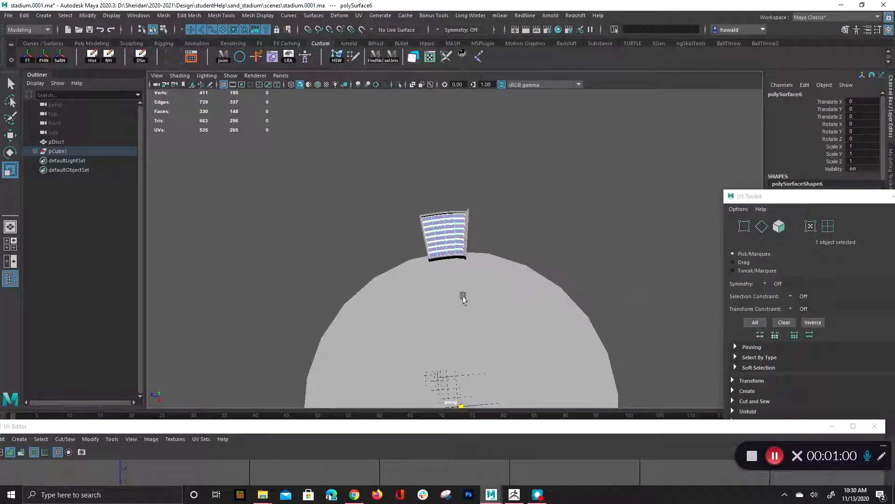
left_click_drag(442, 235, 463, 228, "alt")
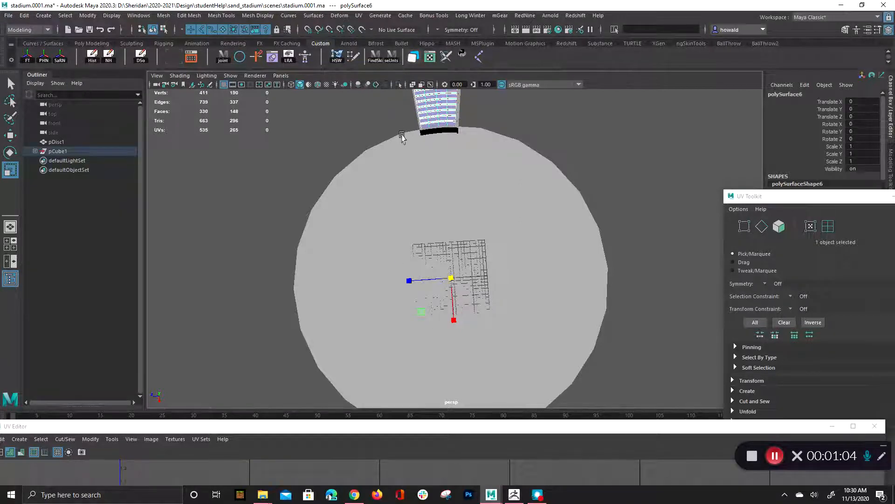
left_click(419, 126)
middle_click_drag(420, 126, 421, 200, "alt")
right_click_drag(421, 199, 637, 247, "alt")
left_click(456, 118, "shift")
right_click_drag(455, 117, 434, 122, "alt")
middle_click_drag(485, 129, 469, 166, "alt")
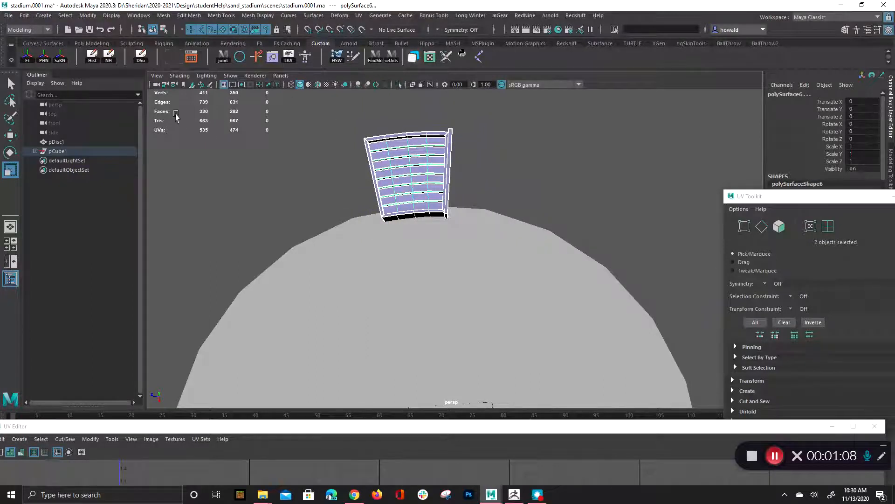
Open the Duplicate Special options, turn off Duplicate input graph, and set the geometry type to Instance.
left_click(41, 17)
mouse_move(22, 15)
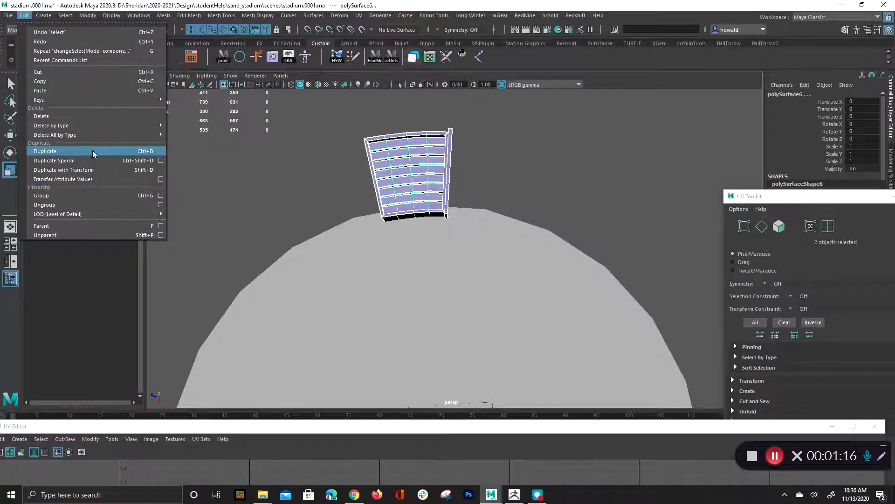
left_click(161, 159)
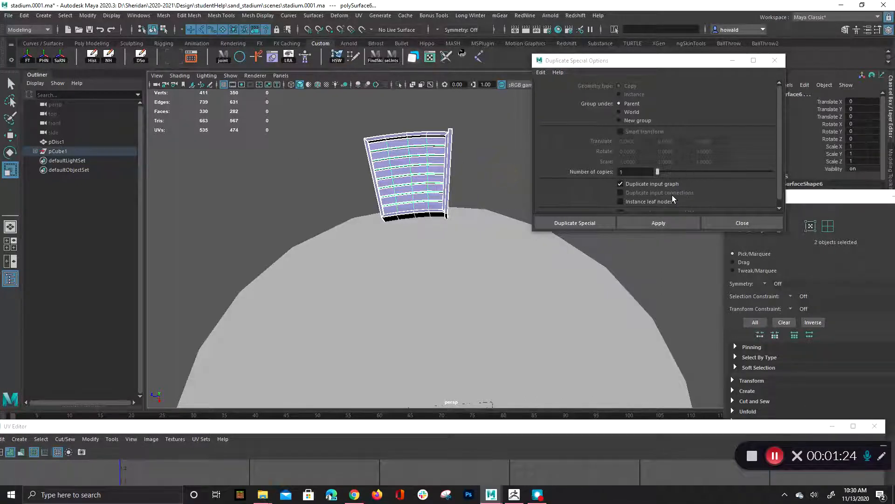
left_click(660, 184)
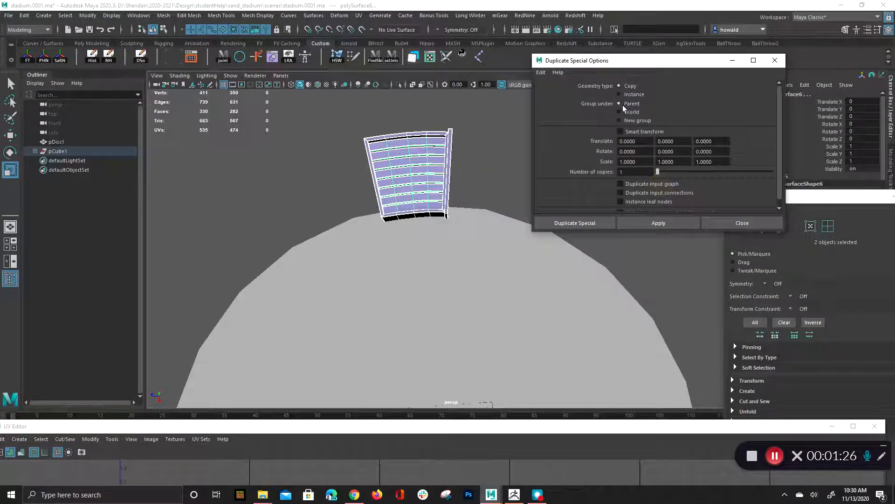
left_click(627, 96)
left_click(633, 90)
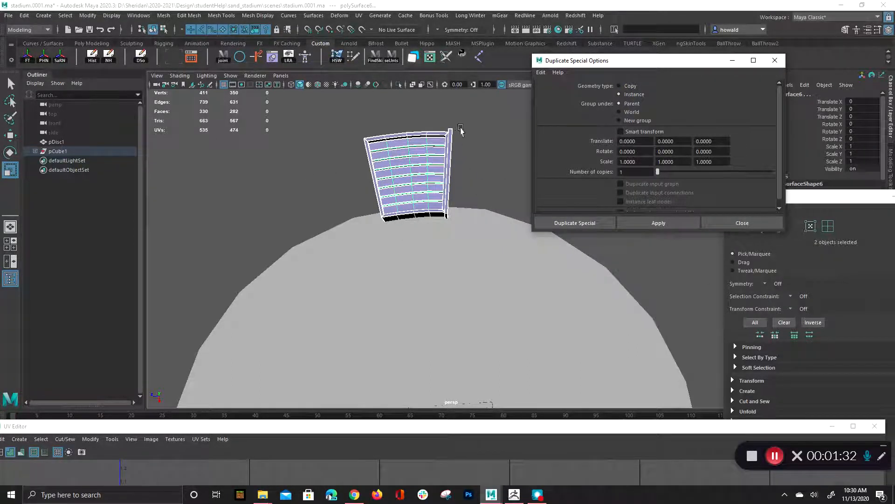
Duplicate the section as 23 instances rotated 15 degrees each in Y to form the full stadium ring.
double_click(675, 151)
double_click(621, 172)
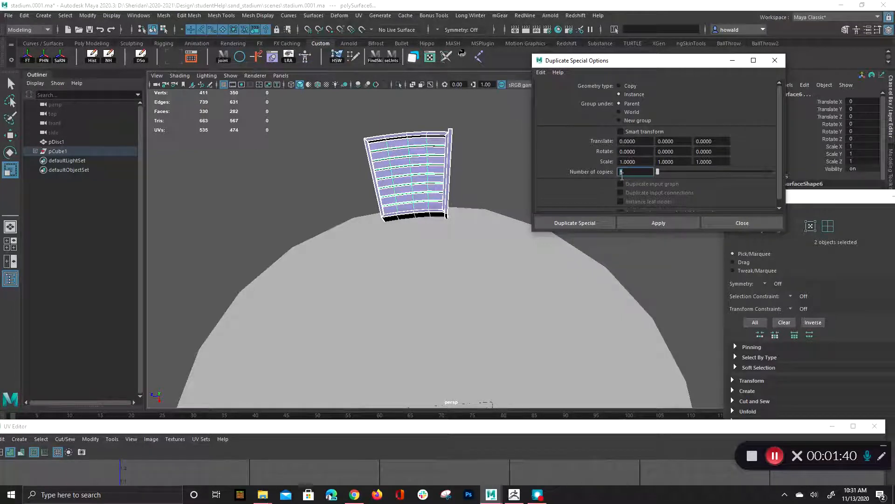
double_click(665, 153)
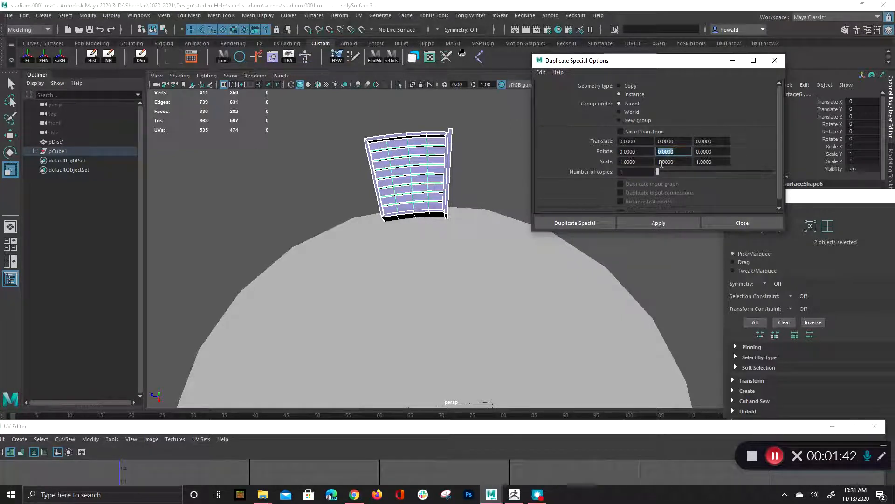
double_click(639, 172)
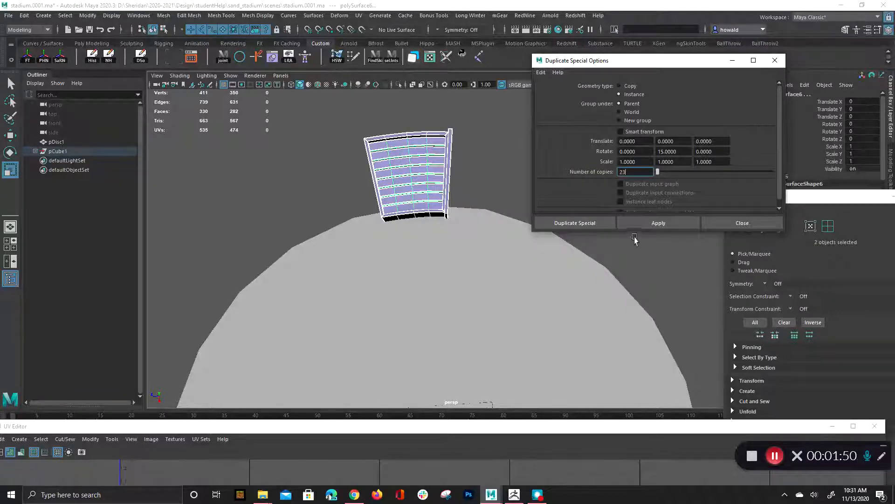
left_click(659, 223)
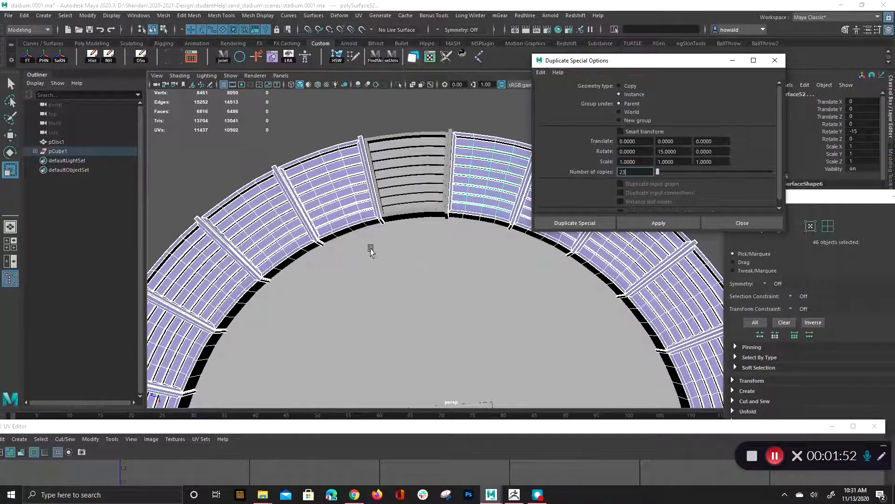
Examine the instanced ring from above and below, especially the joins between neighbouring frame sections.
left_click(383, 103)
right_click_drag(383, 176, 574, 304, "alt")
left_click_drag(639, 292, 364, 204, "alt")
right_click_drag(363, 204, 511, 296, "alt")
left_click_drag(439, 282, 436, 279, "alt")
left_click(343, 198)
mouse_move(384, 190)
left_mouse_down("alt")
mouse_move(444, 260)
mouse_move(532, 256)
mouse_move(378, 306)
mouse_move(468, 312)
mouse_move(344, 257)
mouse_move(369, 191)
left_mouse_up("alt")
left_click_drag(481, 270, 415, 254, "alt")
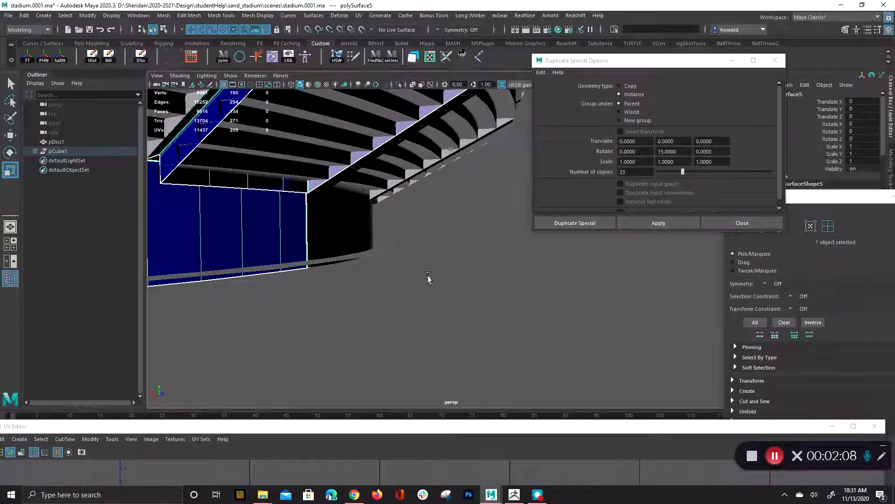
left_click_drag(428, 228, 276, 234, "alt")
right_click_drag(276, 234, 375, 262, "alt")
left_click_drag(376, 261, 578, 272, "alt")
middle_click_drag(464, 270, 474, 220, "alt")
right_click_drag(474, 220, 499, 235, "alt")
left_click_drag(400, 332, 456, 300, "alt")
left_click_drag(449, 217, 448, 316, "alt")
Select the frame divider's side faces that border the gap to the neighbouring section.
right_click_drag(376, 237, 372, 213)
double_click(386, 242)
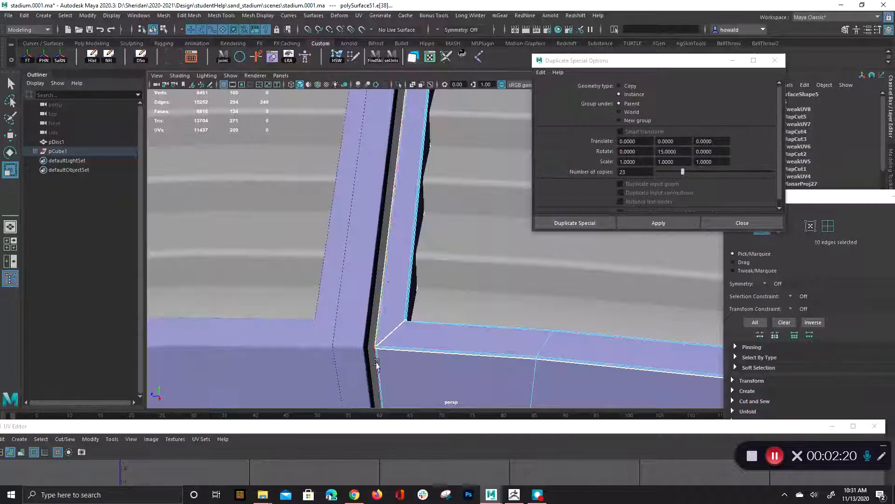
right_click_drag(392, 345, 476, 308, "alt")
left_click_drag(464, 212, 459, 252, "alt")
right_click(304, 195)
left_click(303, 221)
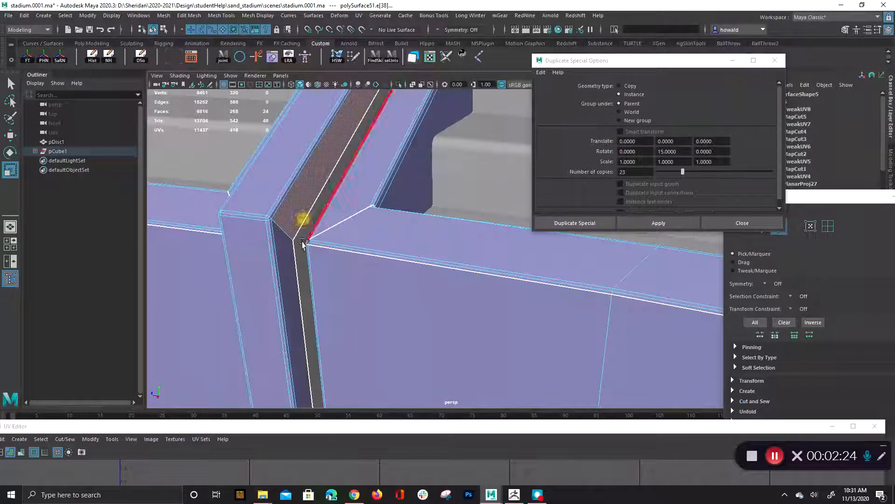
left_click(288, 221)
left_click(296, 248, "shift")
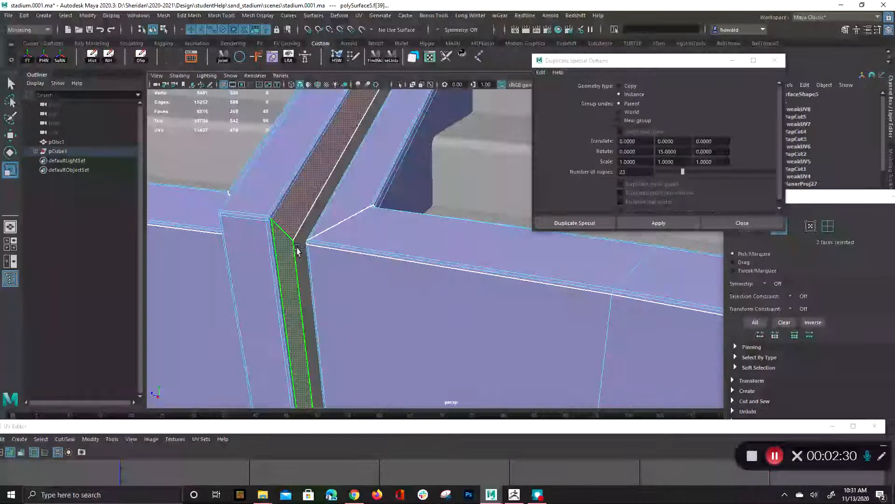
double_click(297, 247, "shift")
Move the selected divider faces slightly toward the neighbouring section to close the gap.
scroll(298, 243, "down", 10)
key("w")
mouse_move(418, 199)
left_mouse_down()
mouse_move(440, 214)
mouse_move(409, 208)
mouse_move(422, 208)
left_mouse_up()
Try a further move of the selected divider faces while viewing the whole ring, and undo it.
scroll(462, 275, "down", 12)
left_click_drag(483, 358, 497, 420, "alt")
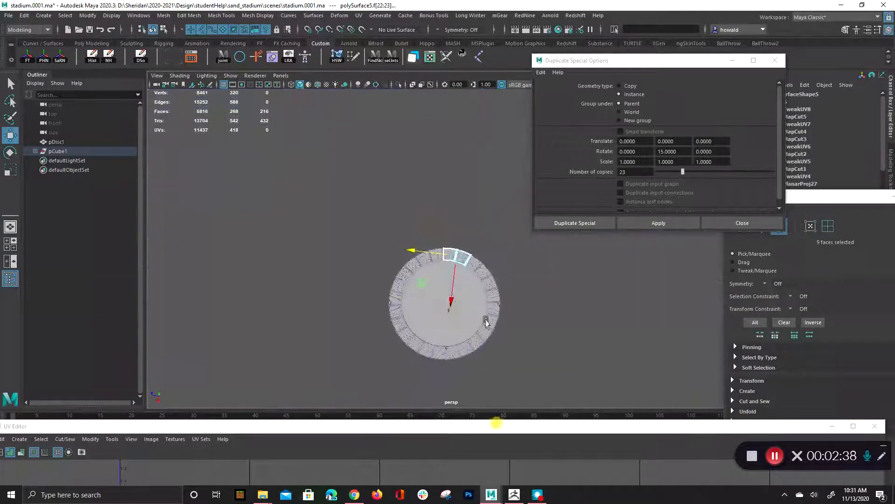
left_click_drag(458, 256, 486, 294)
key("ctrl+z")
Examine the joins between the adjusted sections around the ring and clear the face selection.
right_click_drag(433, 259, 488, 334, "alt")
left_click_drag(488, 333, 428, 274, "alt")
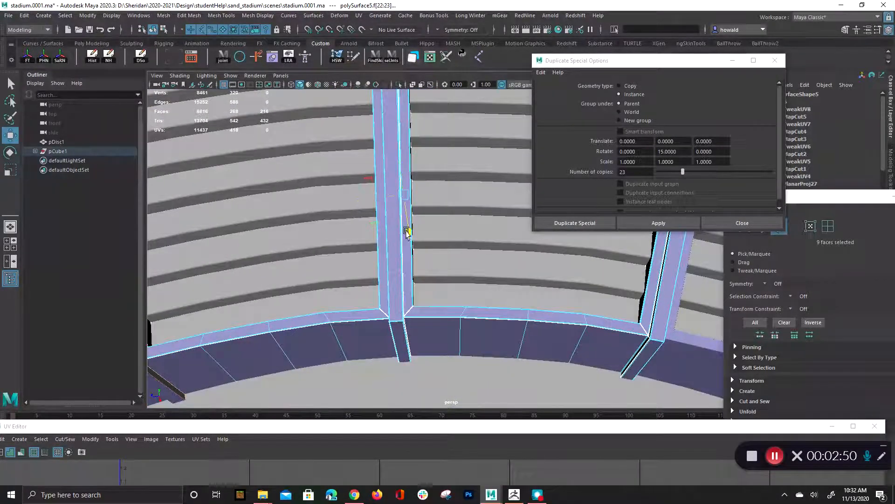
left_click_drag(408, 236, 241, 293, "alt")
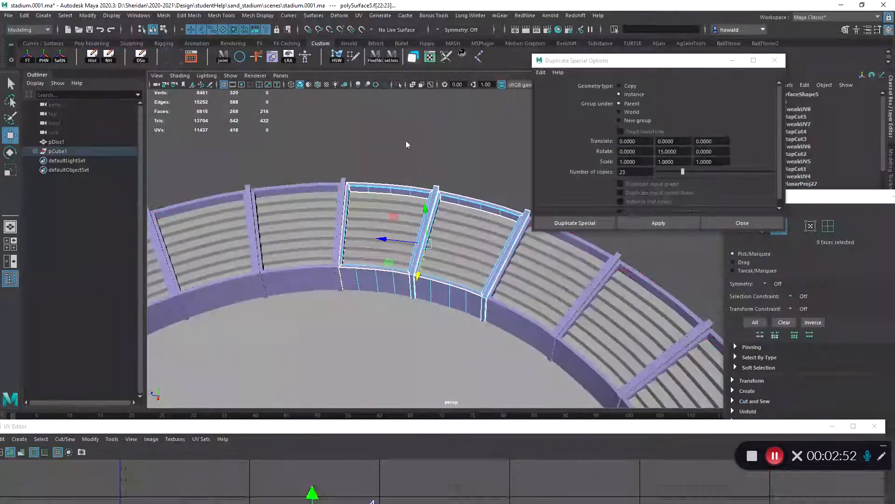
left_click(430, 133)
scroll(360, 214, "down", 5)
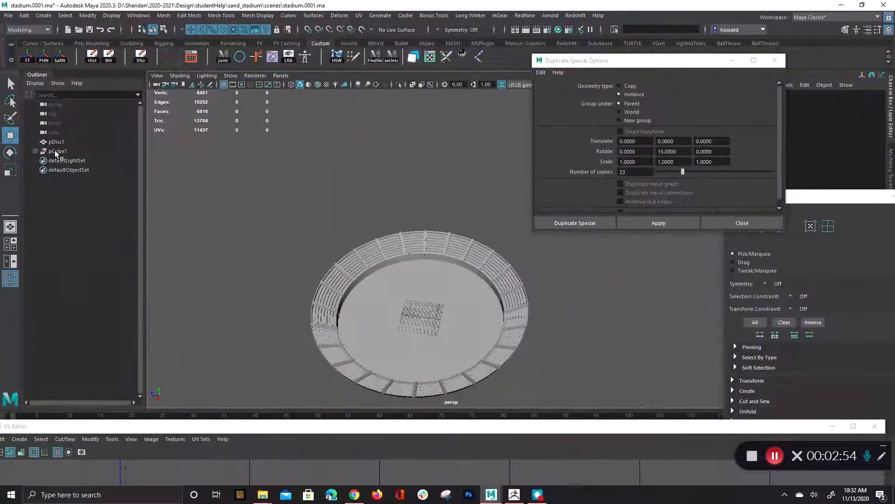
Combine all seating section meshes under pCube1, from polySurface5 through polySurface52, into one mesh and delete its construction history.
left_click(35, 151)
left_click(89, 153)
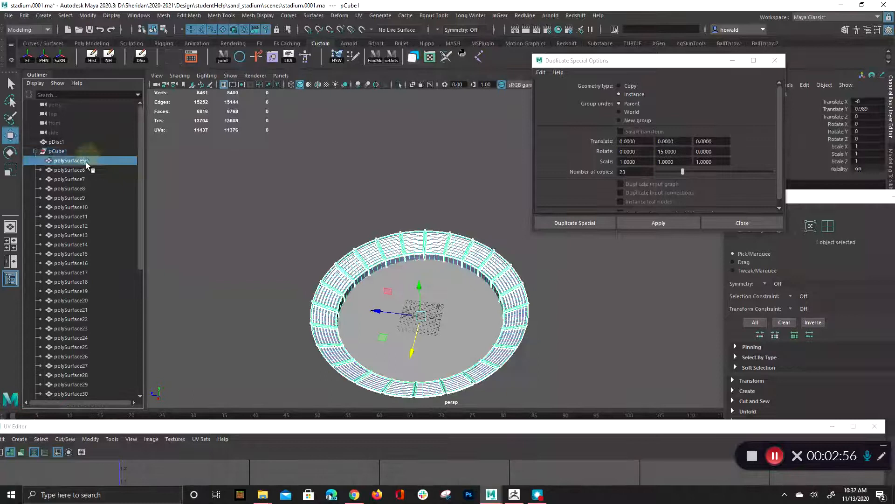
left_click(86, 162)
scroll(125, 288, "down", 8)
left_click(81, 374, "shift")
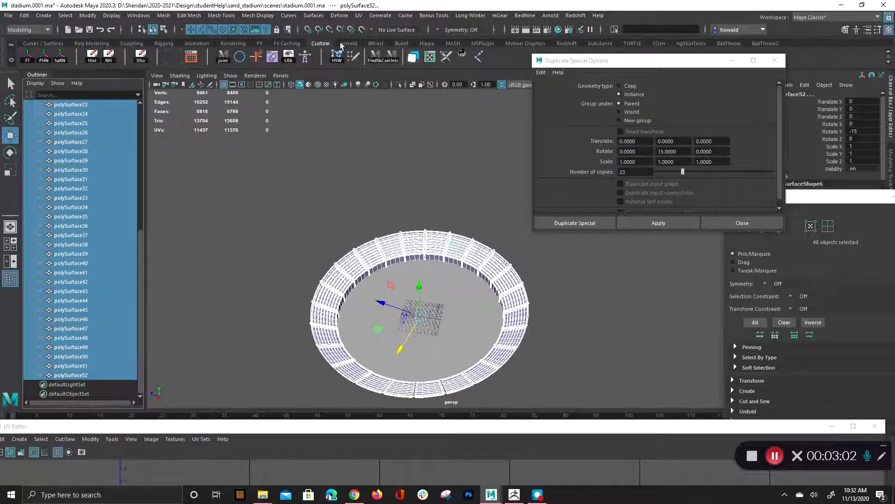
left_click(732, 60)
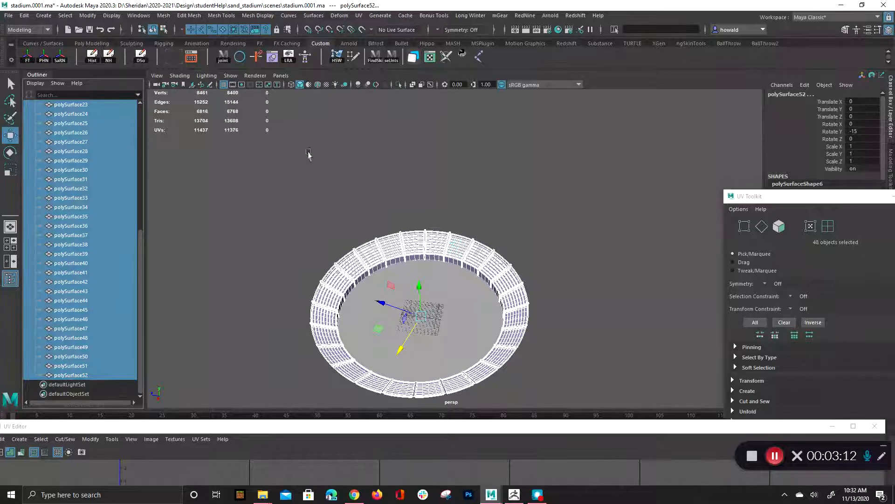
left_click(88, 44)
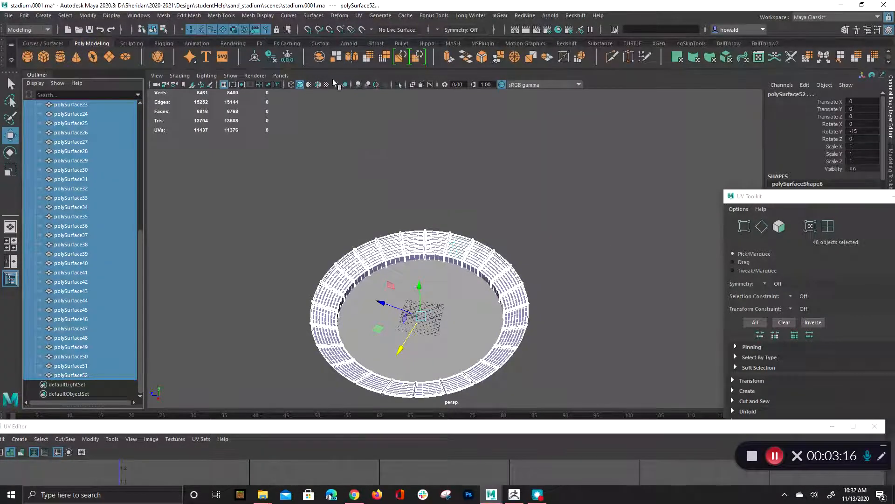
left_click(319, 57)
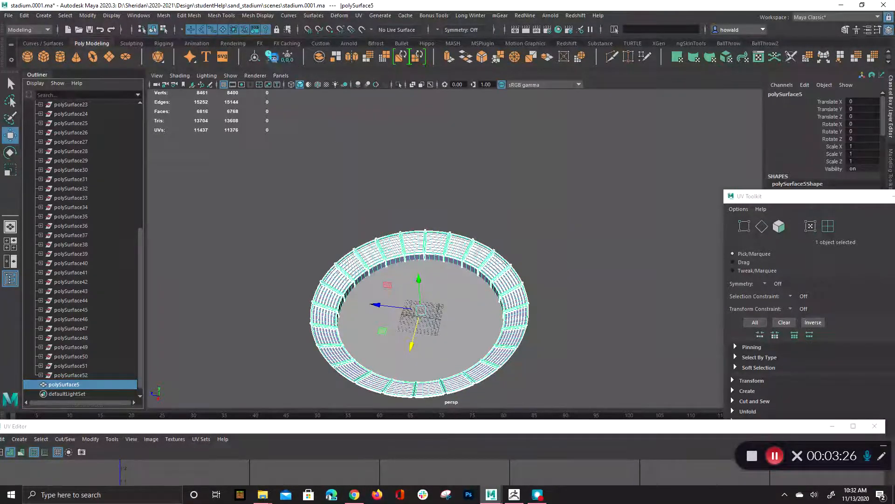
left_click(272, 56)
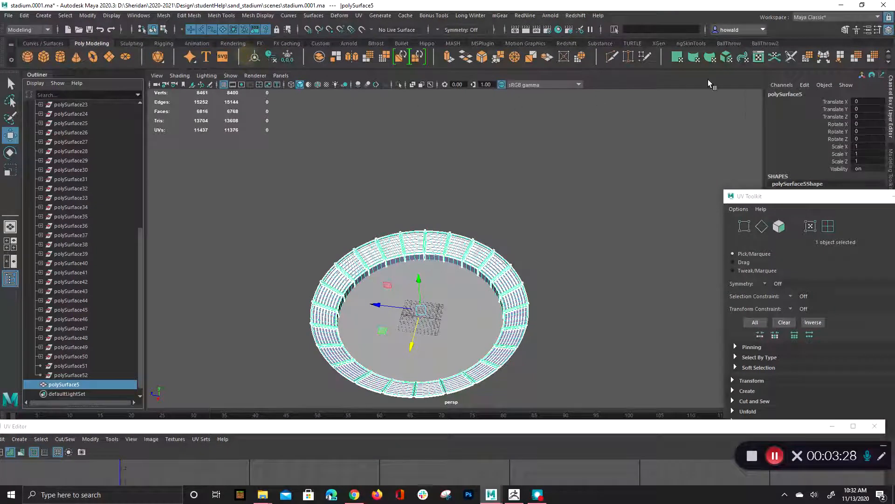
Rename the combined seating mesh as stands_geo.
left_click(788, 93)
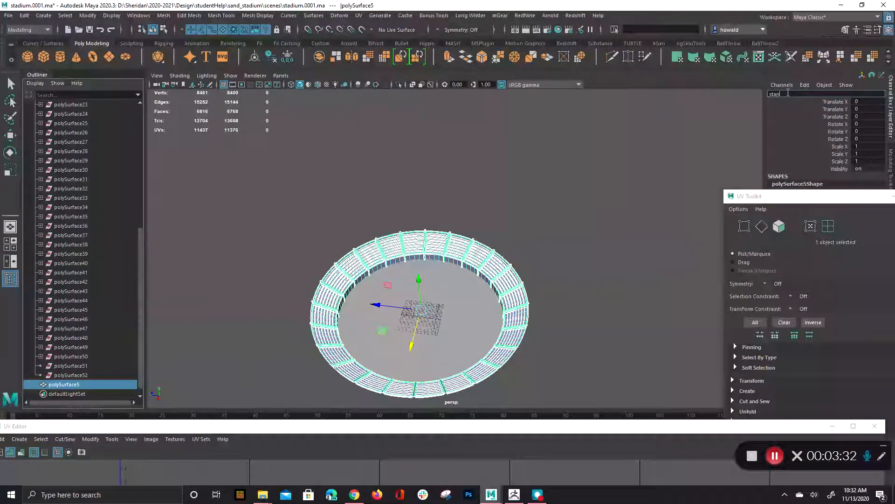
type("o")
key("Return")
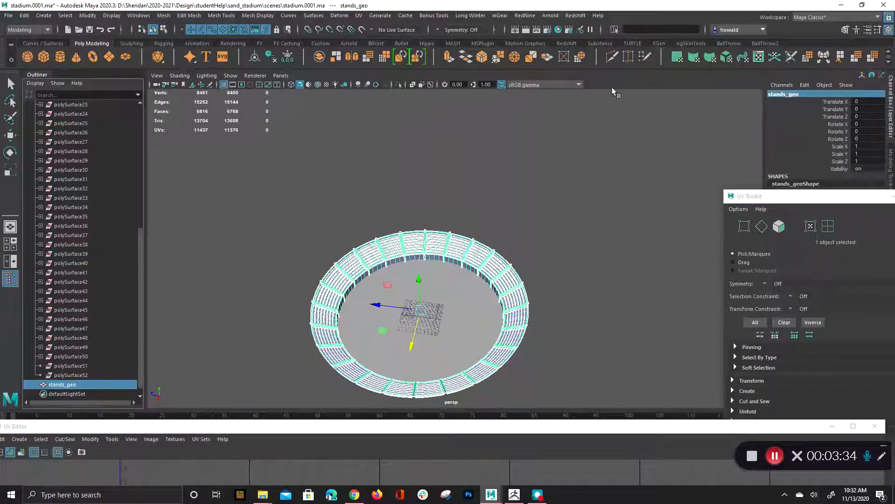
Delete the leftover pCube1 group with its remaining section nodes.
scroll(65, 279, "up", 8)
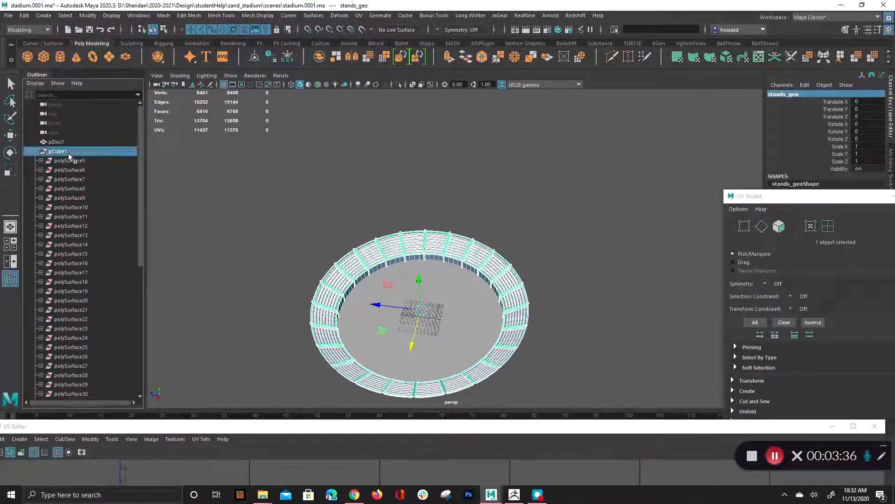
left_click(68, 153)
key("Delete")
left_click(65, 152)
Rename the arena floor disc pDisc1 as sand_geo.
double_click(64, 143)
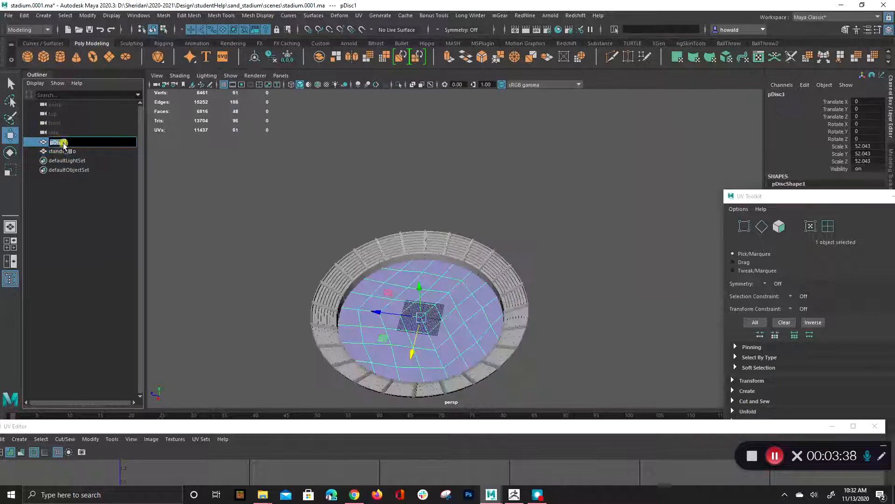
type("sand_geo")
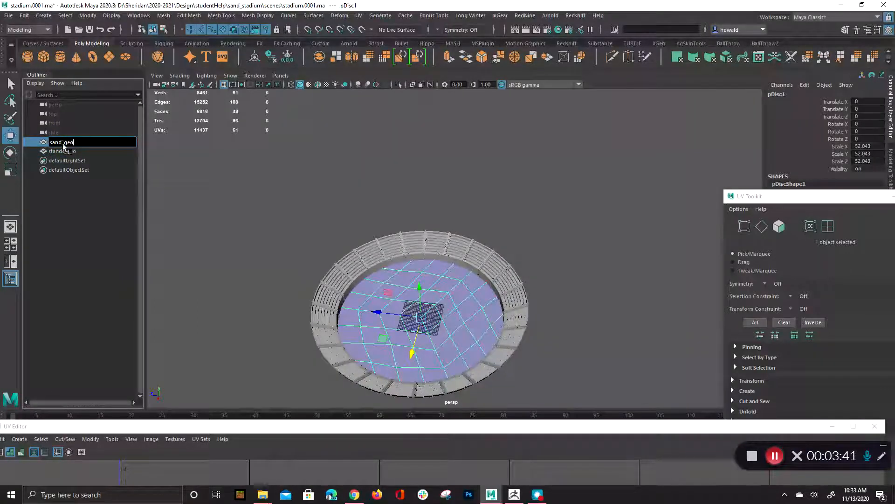
key("Return")
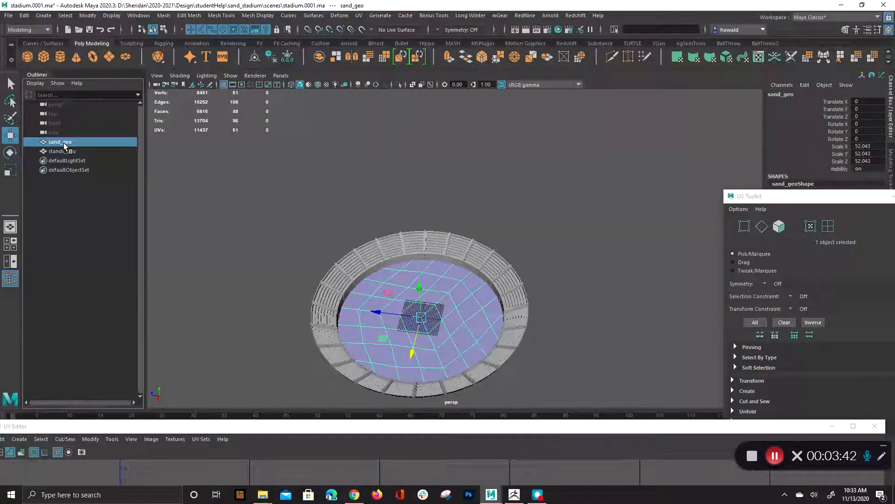
Examine the combined stands and the sand floor from above and from inside the ring.
left_click(494, 215)
left_click_drag(528, 230, 592, 140, "alt")
right_click_drag(592, 140, 549, 237, "alt")
left_click_drag(549, 237, 458, 258, "alt")
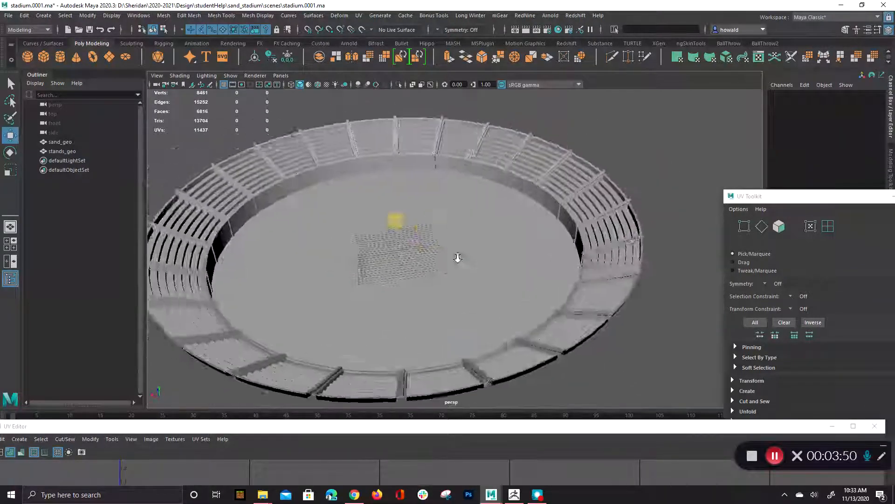
scroll(457, 258, "up", 5)
scroll(404, 147, "down", 5)
left_click_drag(414, 163, 457, 273, "alt")
scroll(476, 234, "up", 5)
left_click_drag(476, 233, 566, 283, "alt")
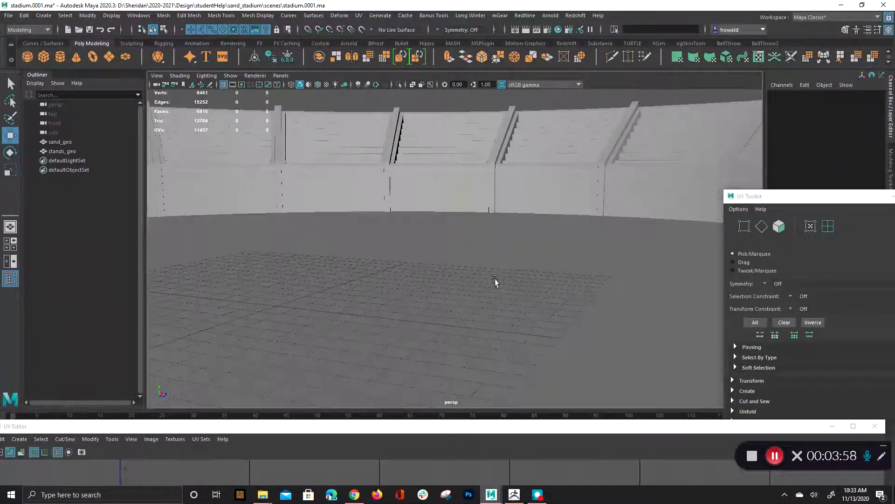
left_click_drag(478, 243, 524, 139, "alt")
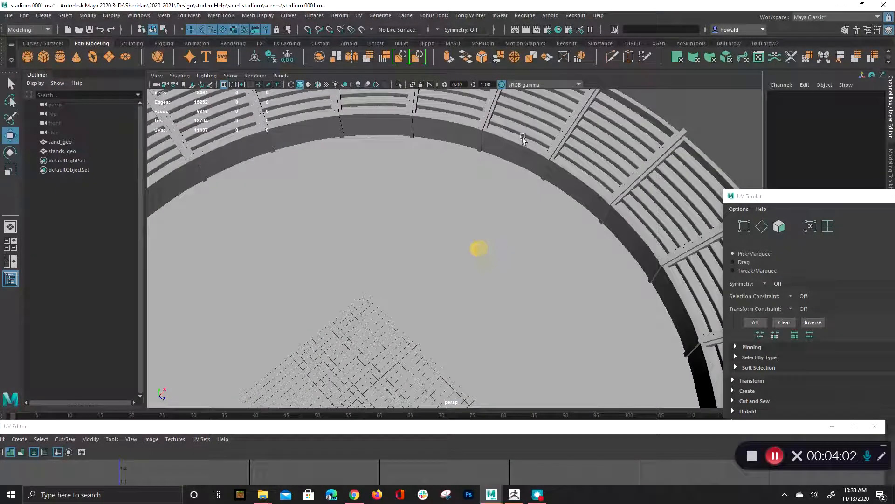
left_click_drag(487, 289, 472, 254, "alt")
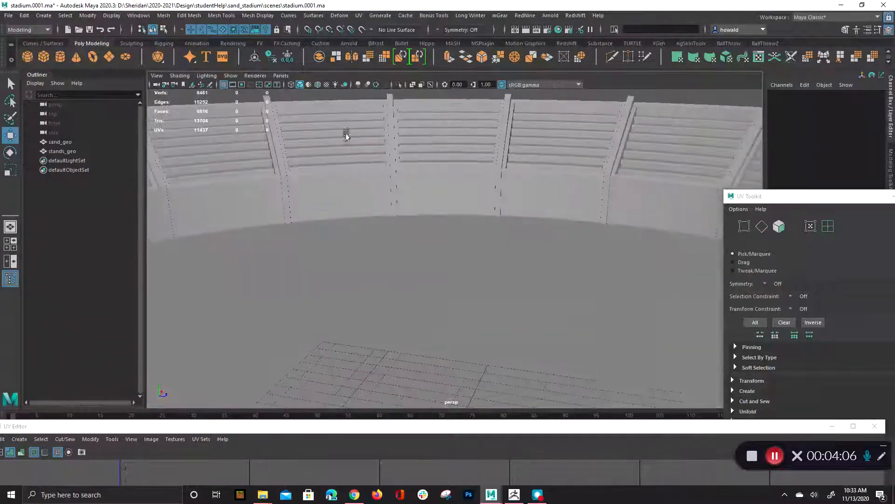
Create a polygon cube and position it above the sand at about X 27.7 and Y 6.7.
left_click(43, 57)
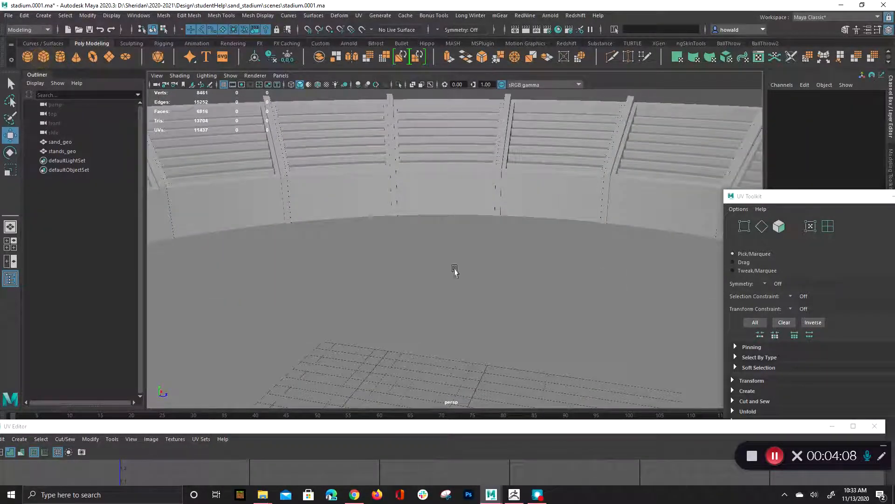
key("a")
left_click_drag(455, 238, 455, 212)
scroll(420, 261, "up", 5)
left_click_drag(327, 265, 390, 252)
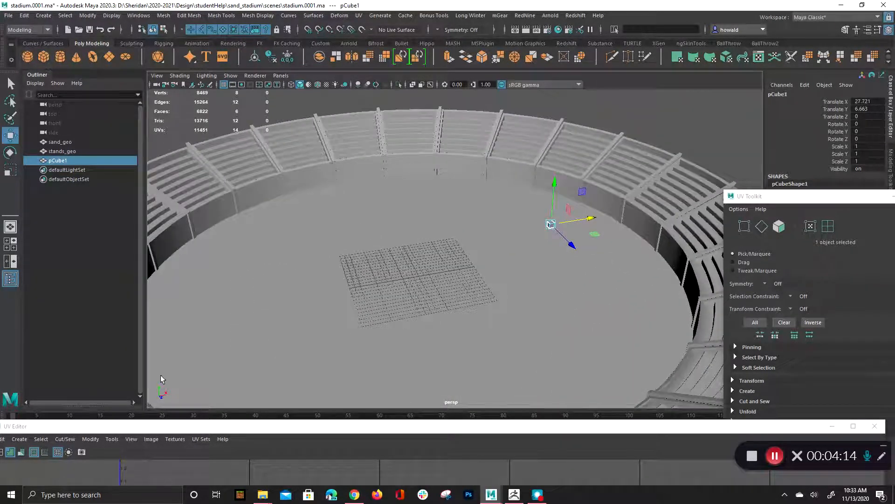
Move the cube closer to the arena's centre and slightly down, to about X 20.8 and Y 6.5.
left_click_drag(282, 301, 537, 226, "alt")
right_click_drag(538, 226, 675, 286, "alt")
left_click_drag(504, 262, 646, 254, "alt")
right_click_drag(380, 258, 456, 226, "alt")
left_click_drag(456, 226, 504, 226, "alt")
left_click_drag(370, 197, 474, 197)
left_click_drag(544, 233, 457, 259, "alt")
left_click_drag(522, 151, 555, 244)
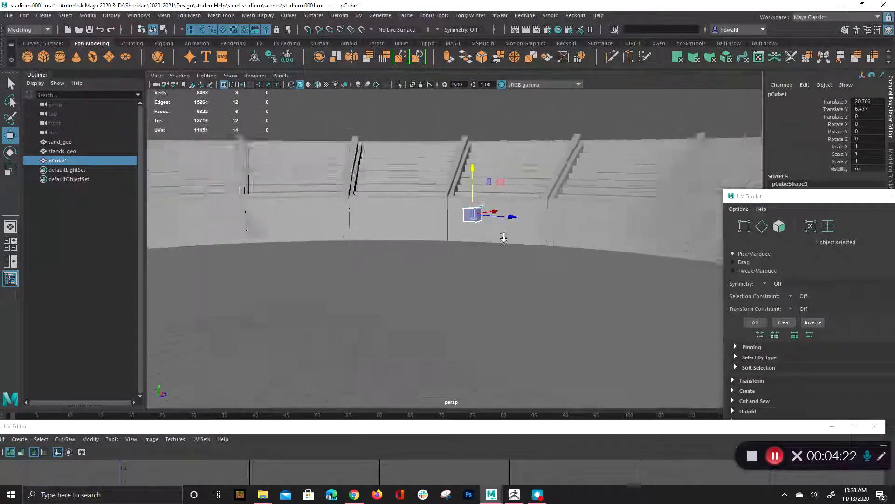
Scale the cube uniformly to about 1.17 and rotate it to about -45, -13 and 5 degrees in X, Y and Z.
right_click_drag(555, 244, 428, 238, "alt")
left_click_drag(428, 238, 460, 232, "alt")
key("r")
key("e")
key("q")
left_click_drag(511, 281, 556, 224, "alt")
right_click_drag(555, 224, 724, 298, "alt")
left_click_drag(724, 297, 499, 321, "alt")
right_click_drag(499, 322, 280, 255, "alt")
left_click(607, 142)
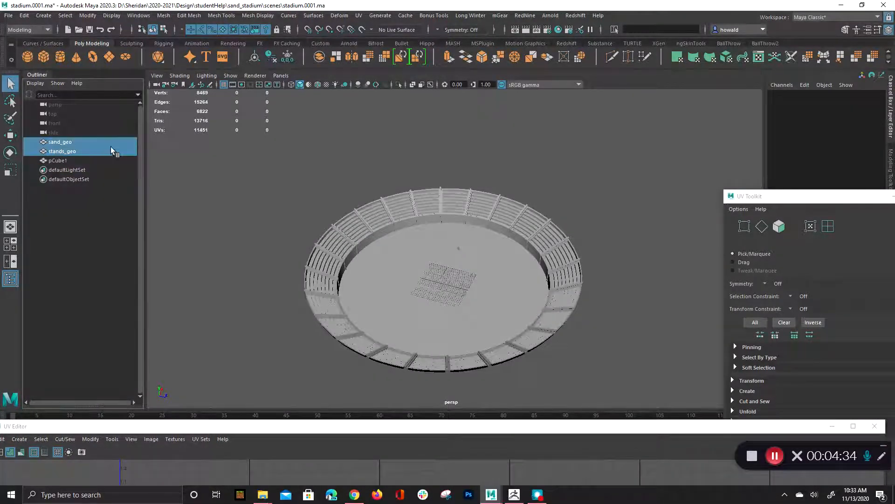
Move the cube's whole UV shell horizontally to the fifth UV tile and scale it down slightly to fit inside.
left_click(98, 152)
left_click(94, 160)
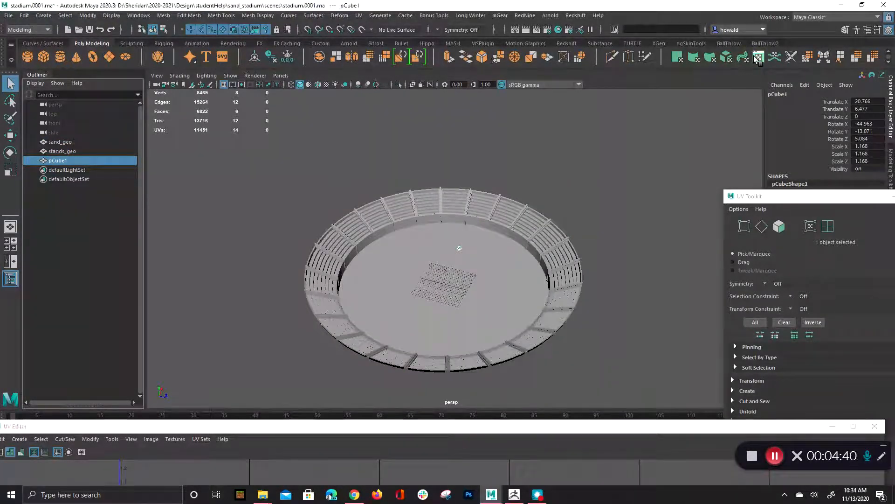
left_click_drag(559, 426, 580, 10)
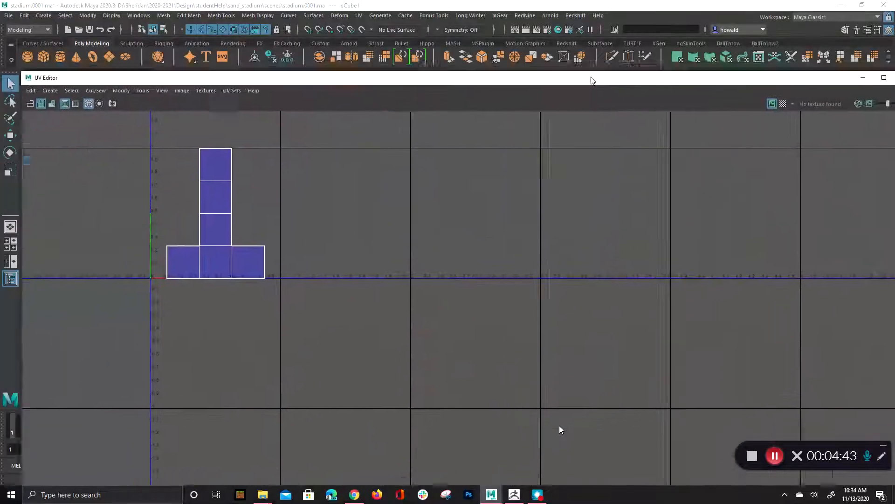
right_click_drag(251, 215, 257, 243)
left_click_drag(154, 133, 372, 334)
key("w")
left_click_drag(332, 212, 847, 224)
key("r")
left_click_drag(765, 211, 751, 211)
Examine how the UV shells of the stands, the cube and the sand are placed across the tiles, and clear the selection.
left_click_drag(835, 75, 673, 324)
left_click(569, 256)
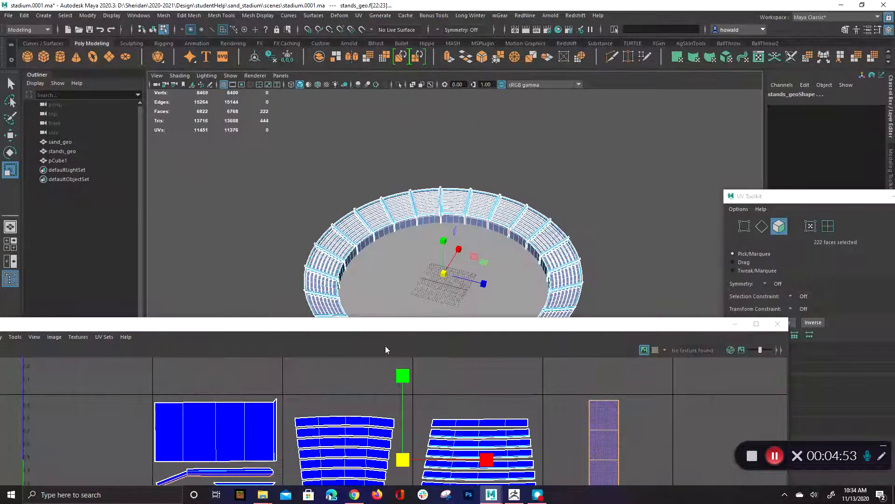
left_click_drag(393, 328, 445, 225)
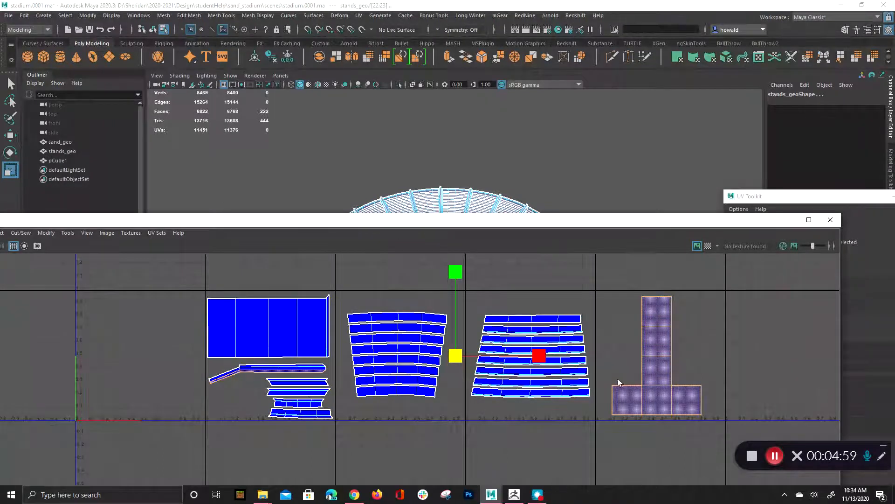
middle_click_drag(477, 195, 488, 117, "alt")
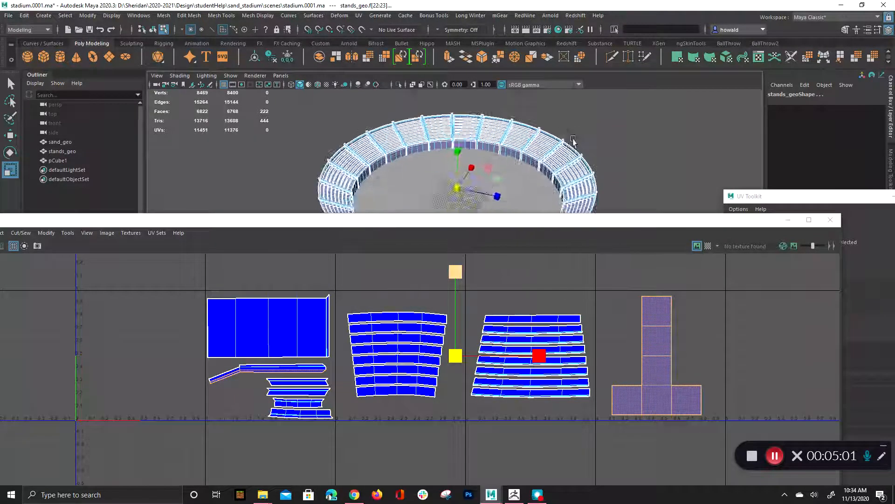
left_click_drag(487, 116, 474, 181, "alt")
middle_click_drag(473, 182, 466, 151, "alt")
left_click(346, 172)
left_click(379, 187)
left_click(444, 188)
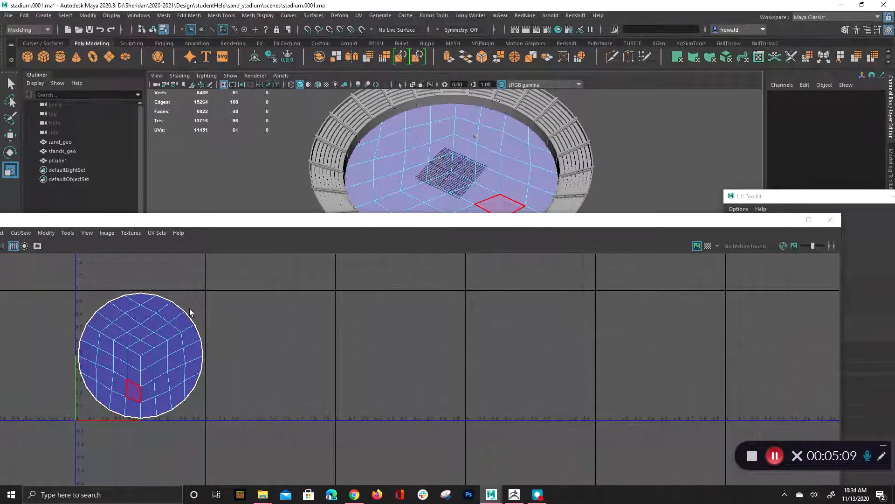
left_click(791, 223)
middle_click_drag(445, 147, 466, 278, "alt")
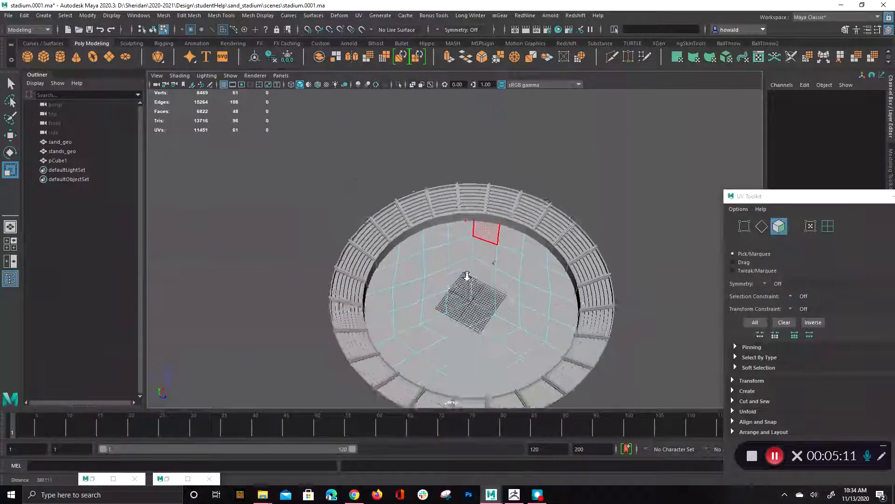
right_click_drag(465, 278, 634, 242, "alt")
left_click_drag(633, 242, 474, 233, "alt")
double_click(695, 122)
mouse_move(614, 209)
left_mouse_down("alt")
mouse_move(592, 174)
mouse_move(619, 194)
left_mouse_up("alt")
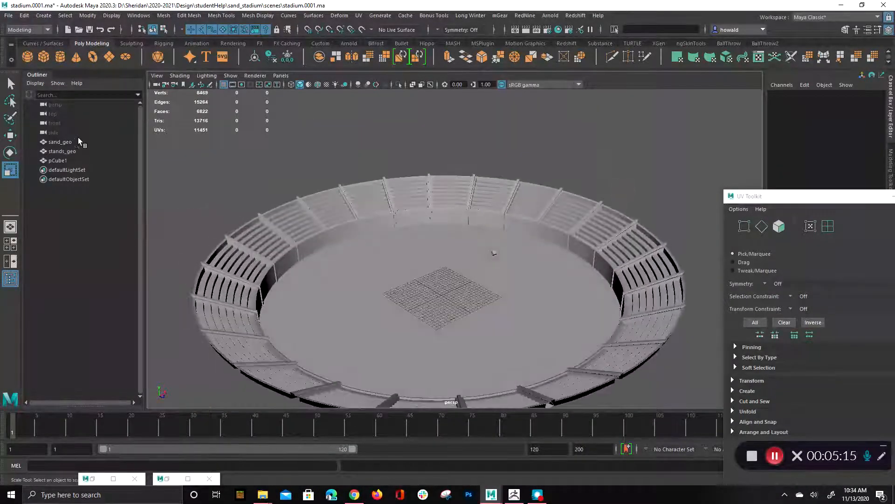
Save the scene as a new version named stadium.0003.ma.
left_click(9, 15)
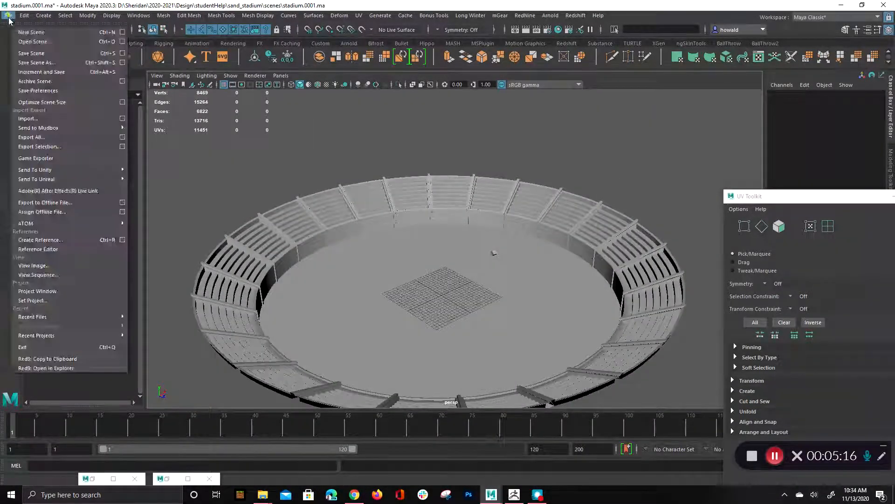
left_click(60, 71)
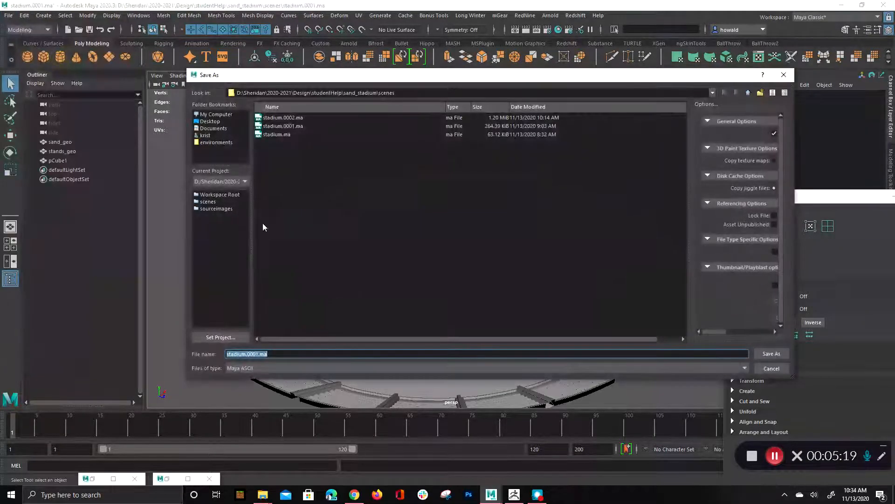
left_click(283, 118)
left_click(260, 354)
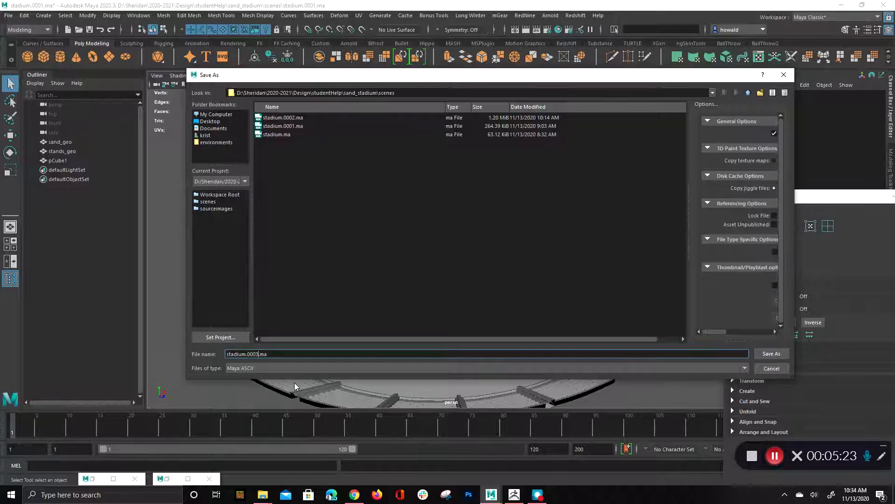
key("Return")
key("r")
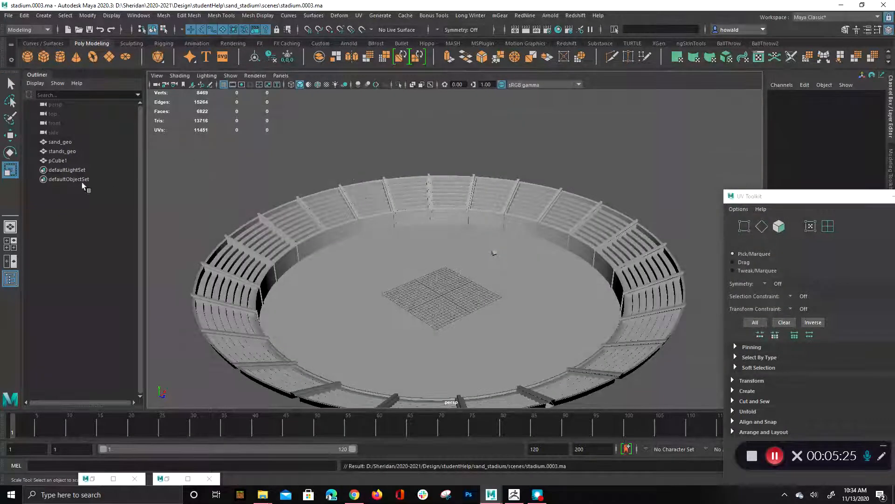
Assign one new Phong E material to sand_geo, stands_geo and pCube1, and open the material's attributes.
left_click(56, 135)
left_click_drag(67, 160, 69, 141)
right_click_drag(292, 149, 312, 390)
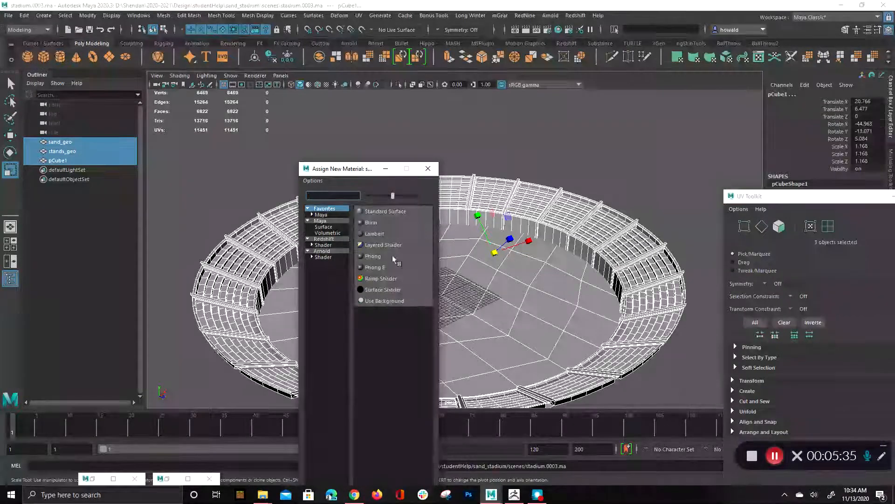
left_click(376, 268)
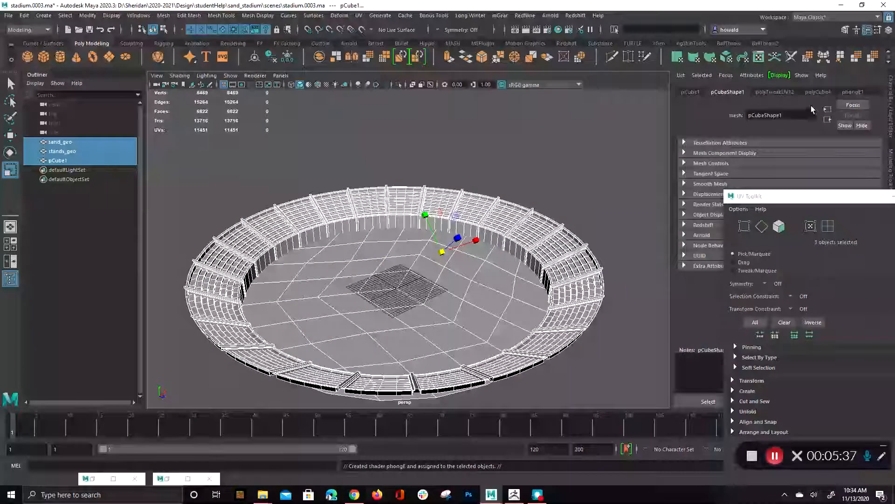
left_click(863, 93)
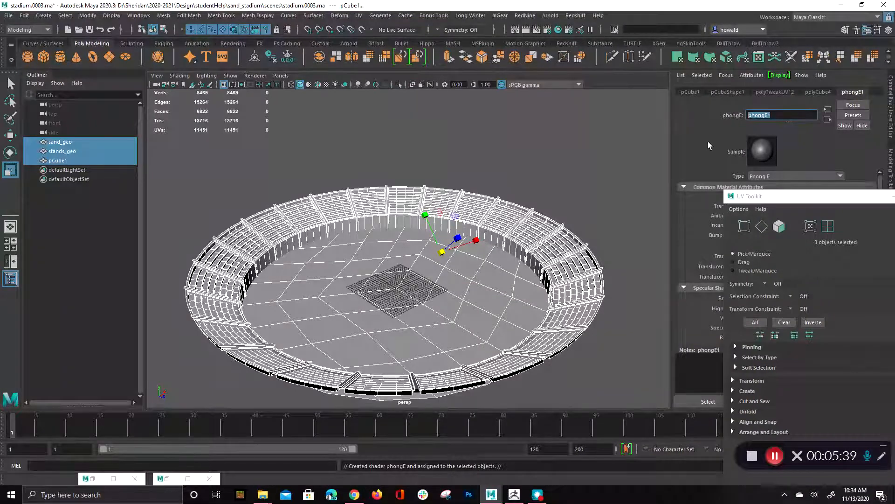
Rename the new Phong E material as stadium_mtl.
type("sta")
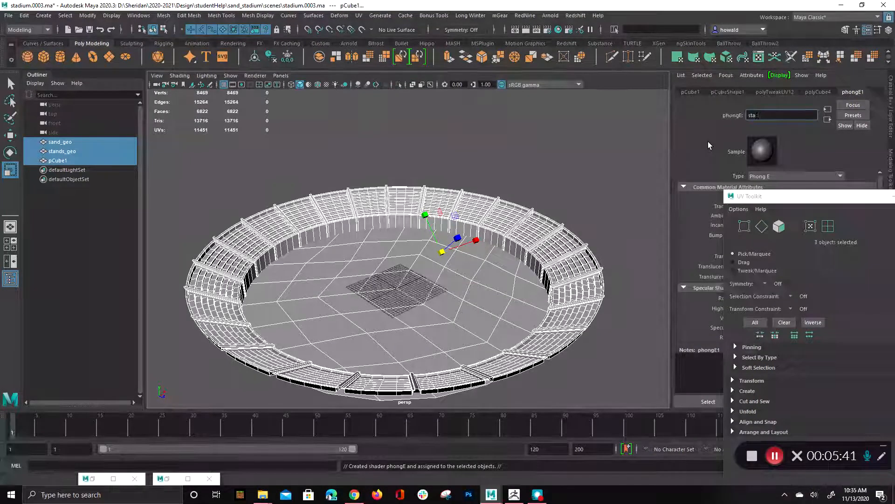
type("dium_")
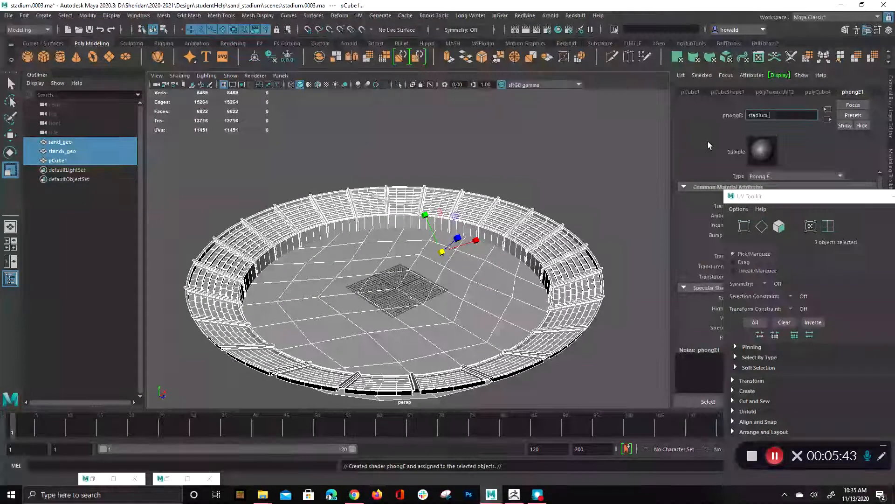
type("mtl")
key("Return")
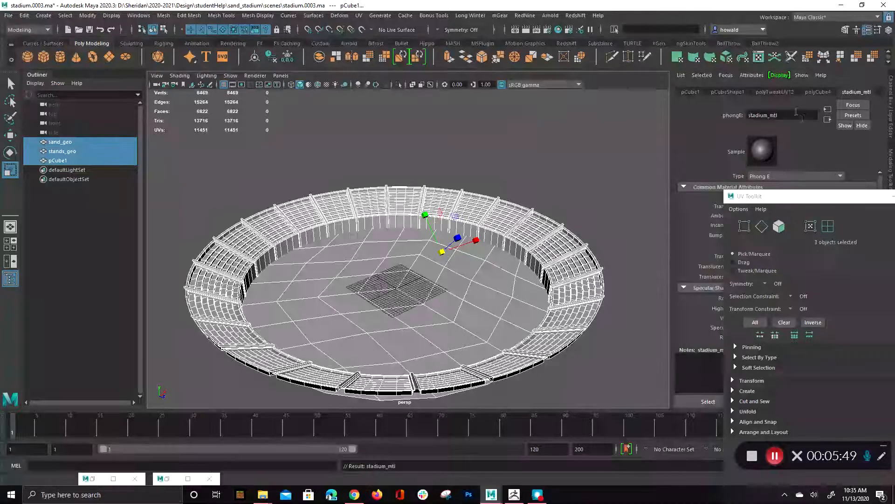
Export the three selected objects to the scenes folder as an FBX file named stadium_low.
left_click(8, 16)
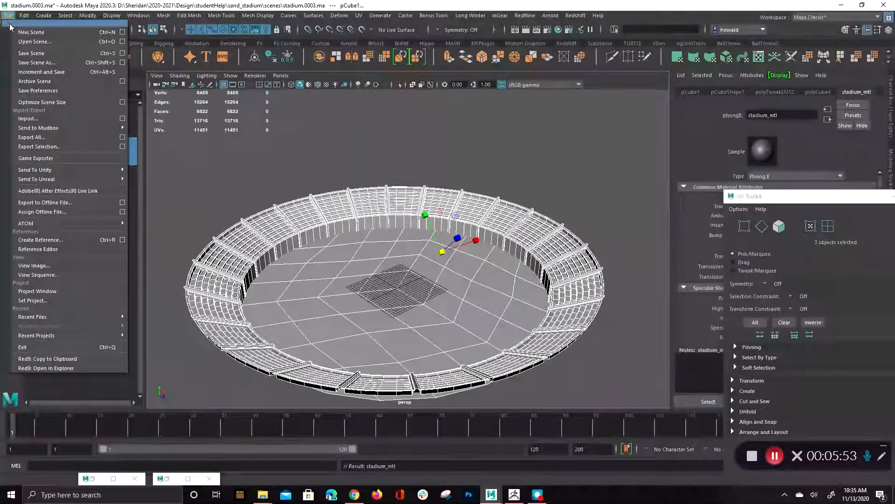
left_click(72, 147)
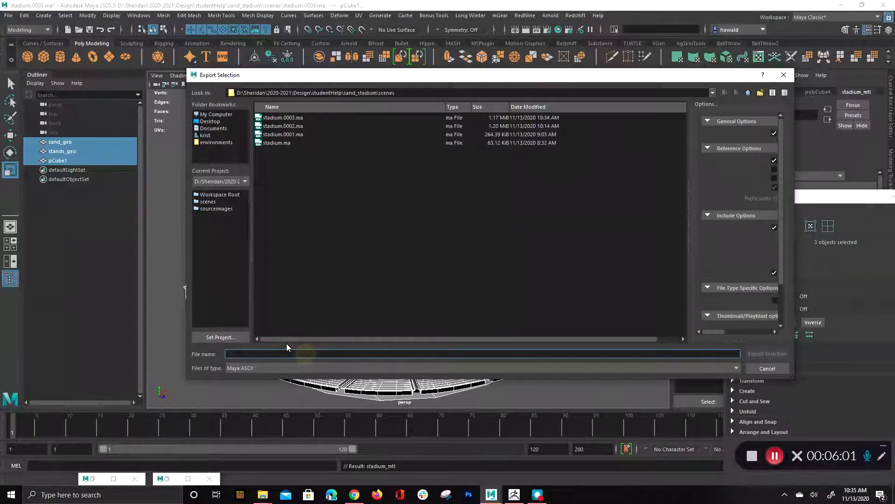
type("st")
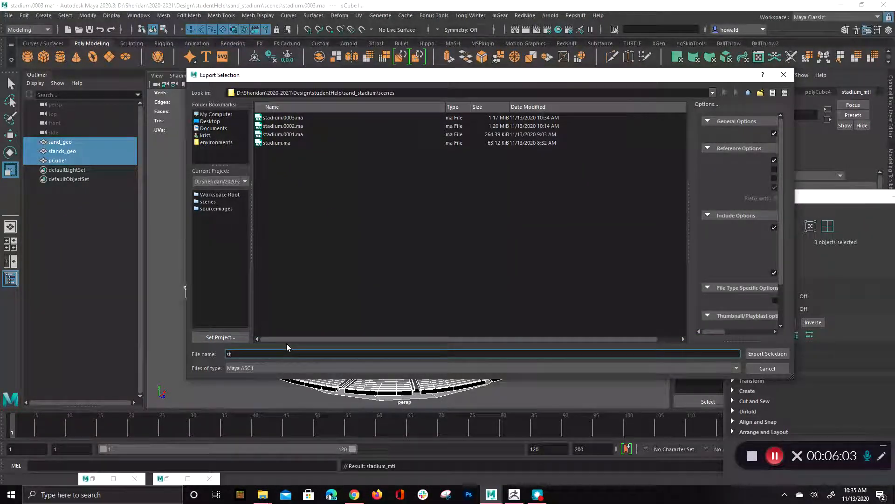
type("aduium_geo")
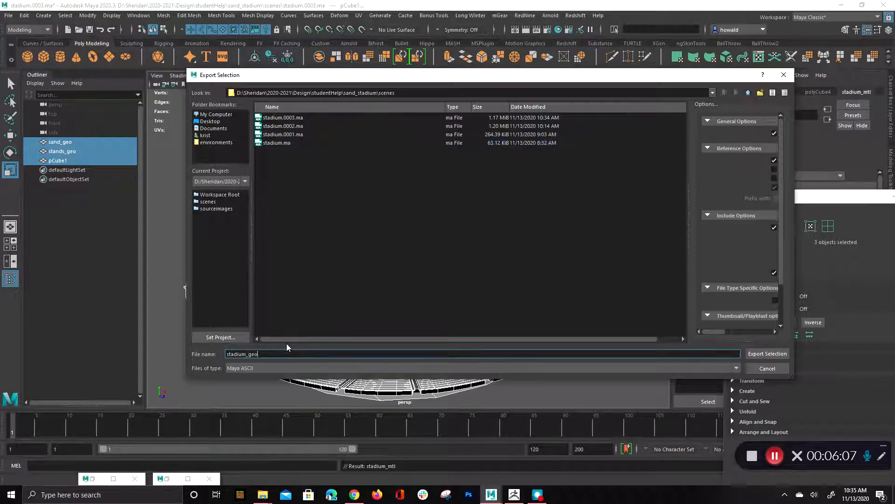
key("BackSpace")
key("BackSpace")
type("low")
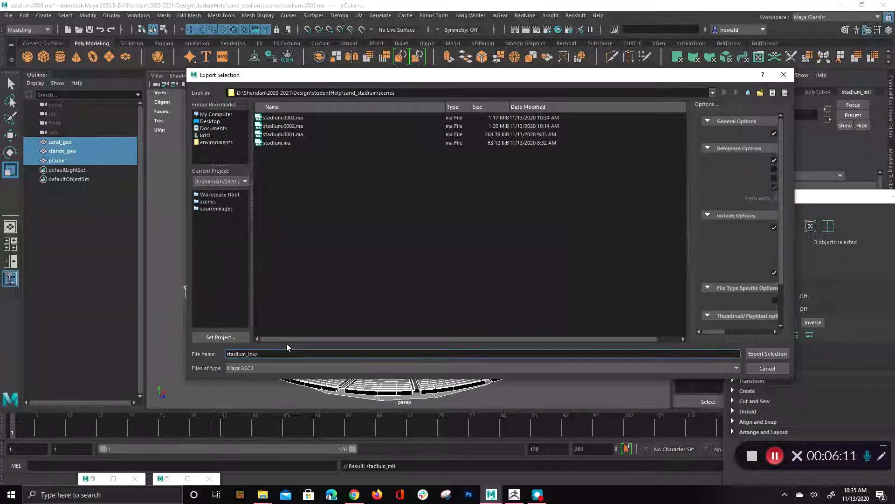
left_click(283, 369)
scroll(300, 406, "down", 3)
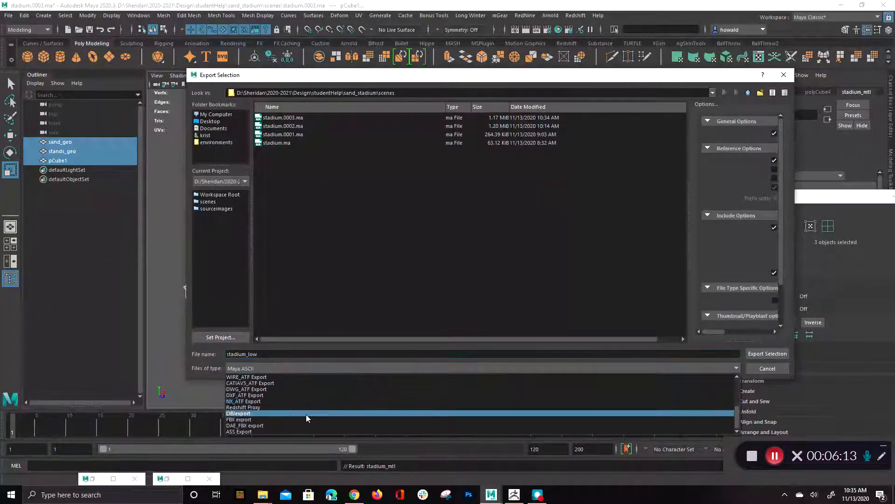
left_click(280, 417)
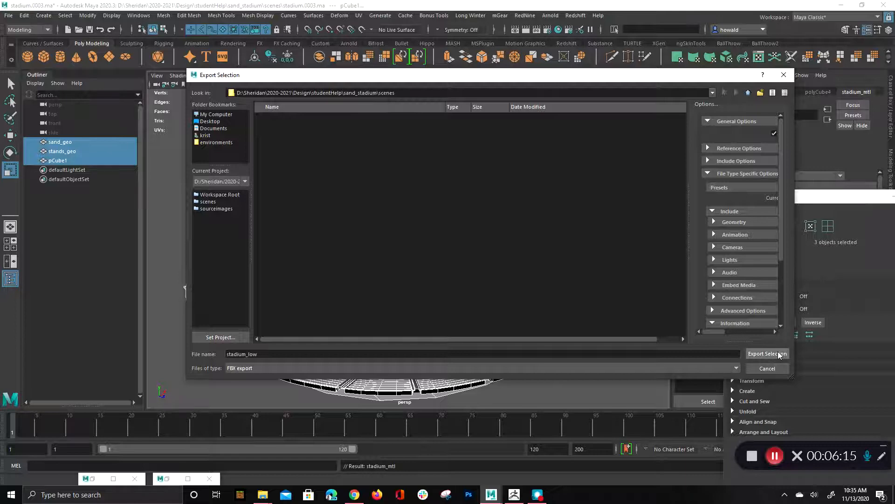
left_click(768, 353)
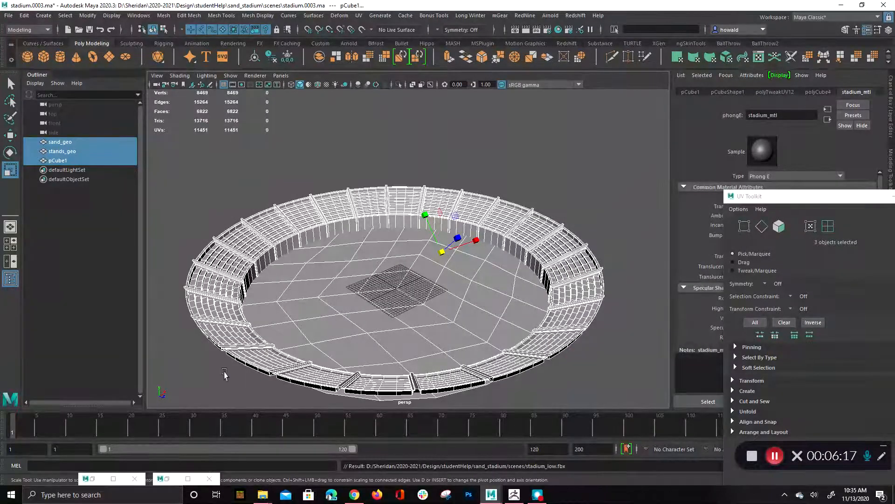
Switch to Substance Painter.
left_click(70, 494)
type("s")
key("Escape")
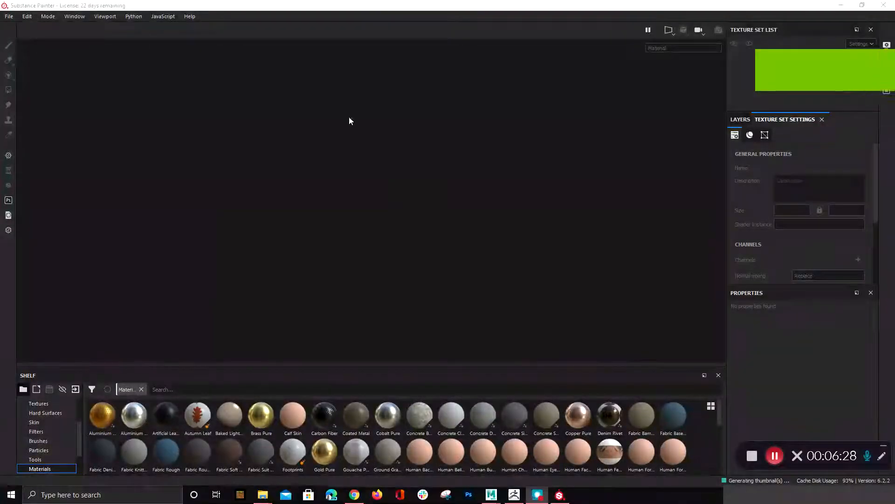
Start a new project with a document resolution of 4096 and the OpenGL normal map format.
left_click(8, 16)
left_click(15, 24)
left_click(401, 145)
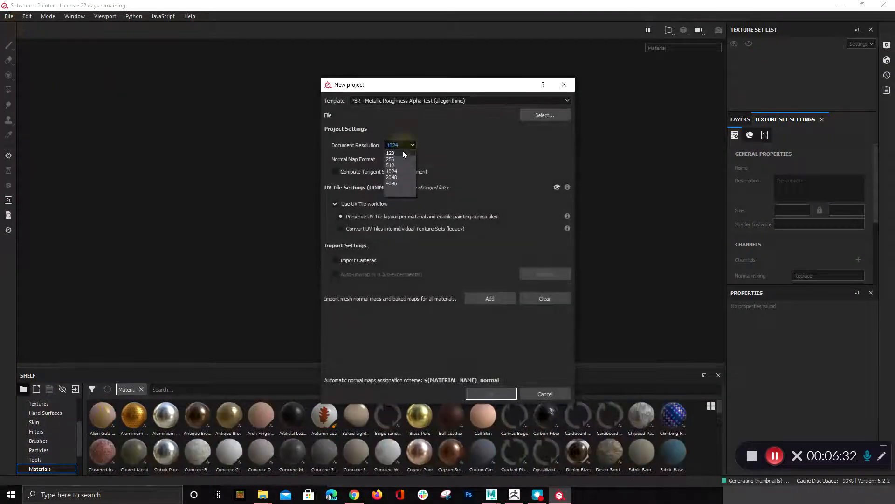
left_click(390, 188)
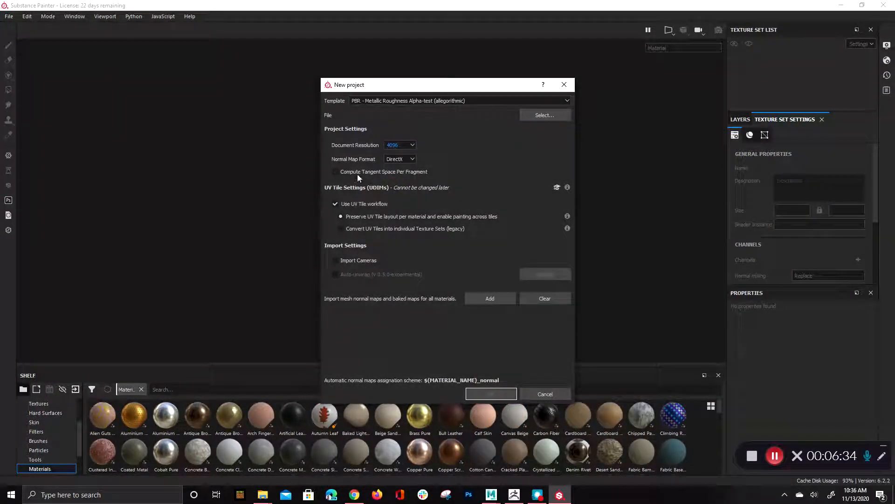
left_click(401, 159)
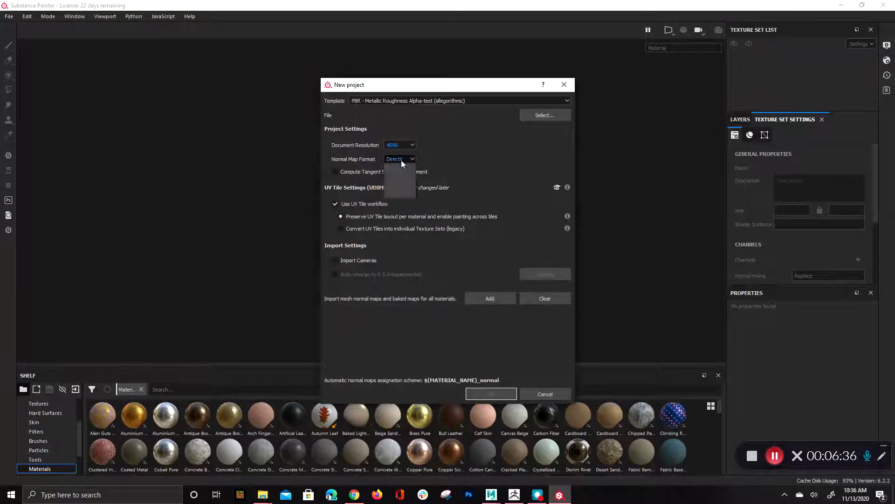
left_click(397, 173)
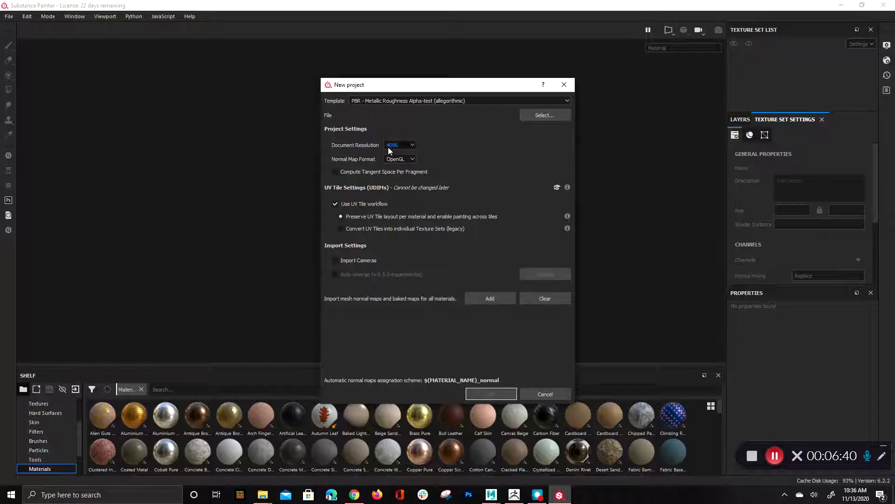
left_click(397, 161)
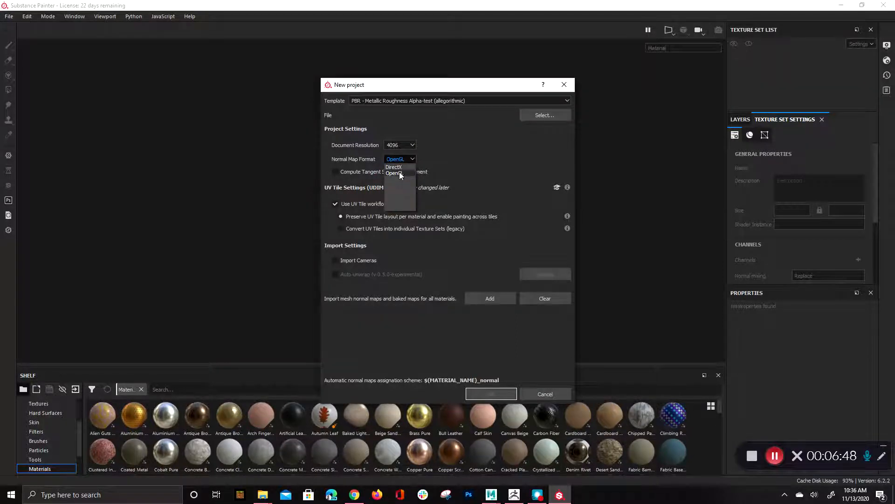
left_click(401, 173)
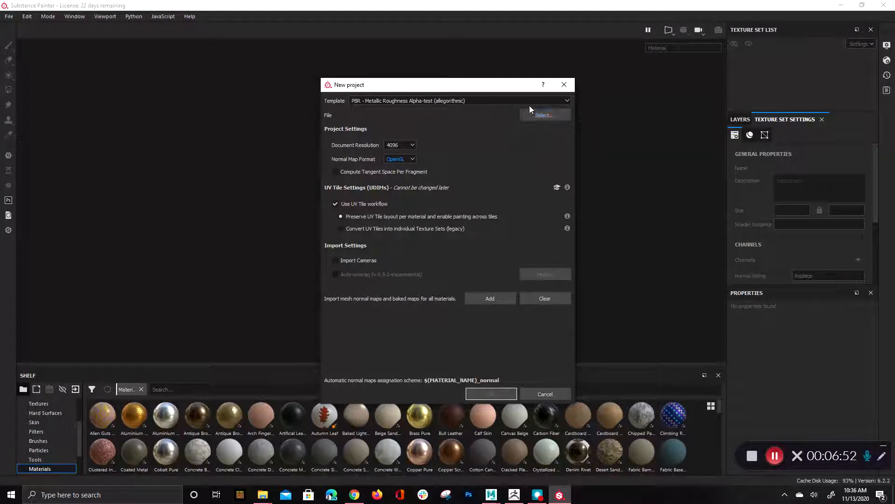
Choose stadium_low.fbx from the sand_stadium scenes folder as the project mesh and create the project with the UV Tile workflow.
left_click(537, 116)
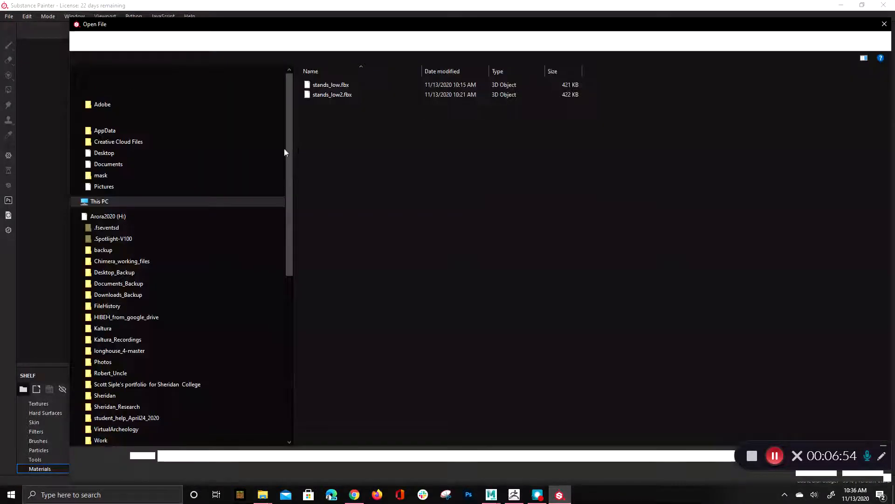
left_click(341, 41)
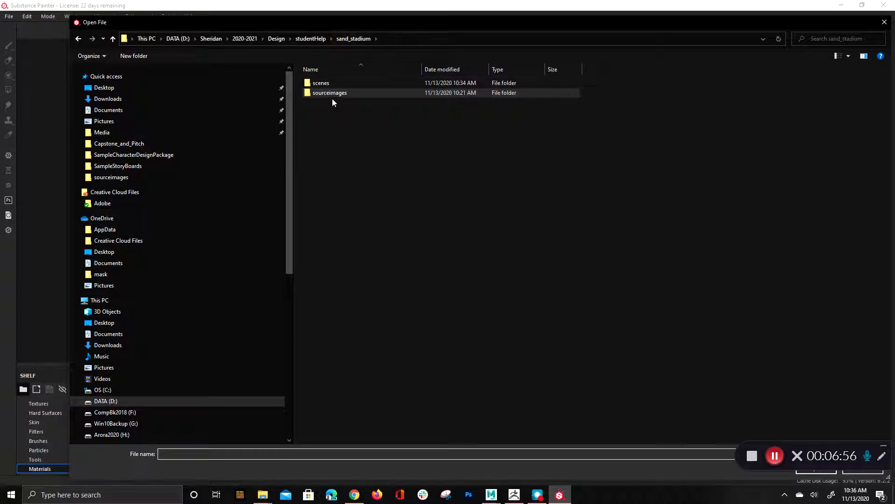
double_click(333, 84)
left_click(332, 84)
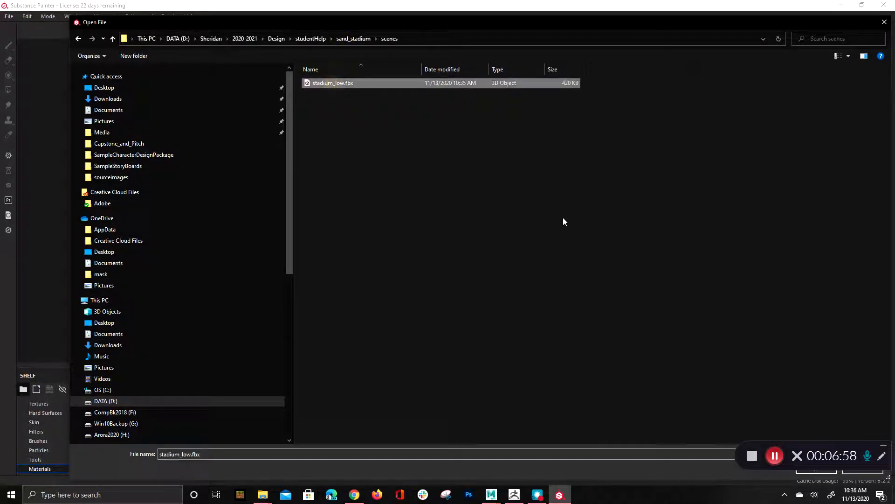
double_click(345, 84)
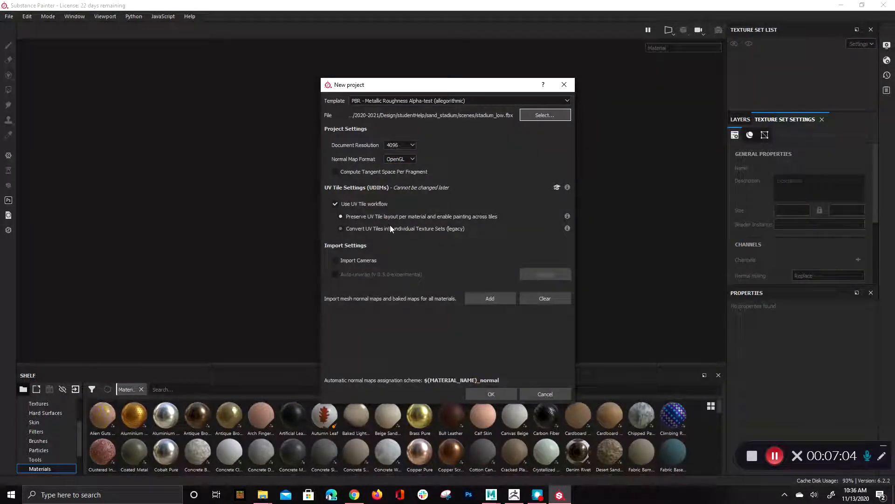
left_click(487, 391)
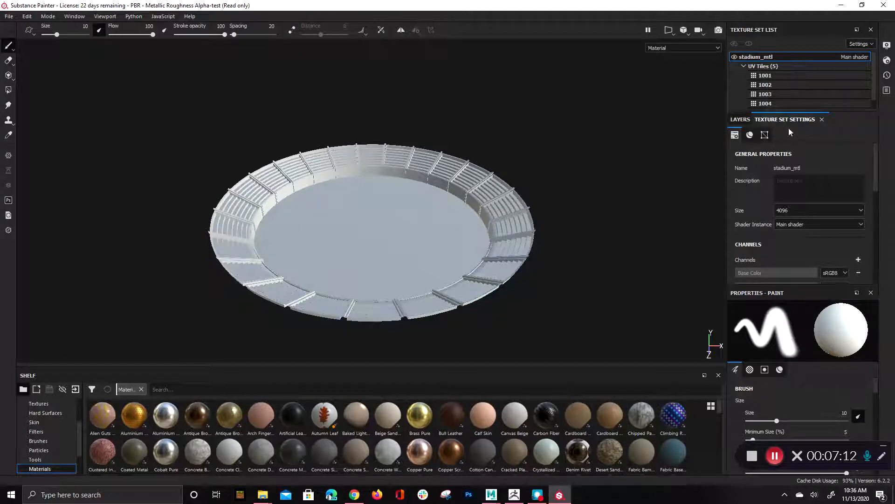
Add further channels to the stadium_mtl texture set, including ambient occlusion and displacement.
left_click(805, 209)
scroll(850, 246, "down", 2)
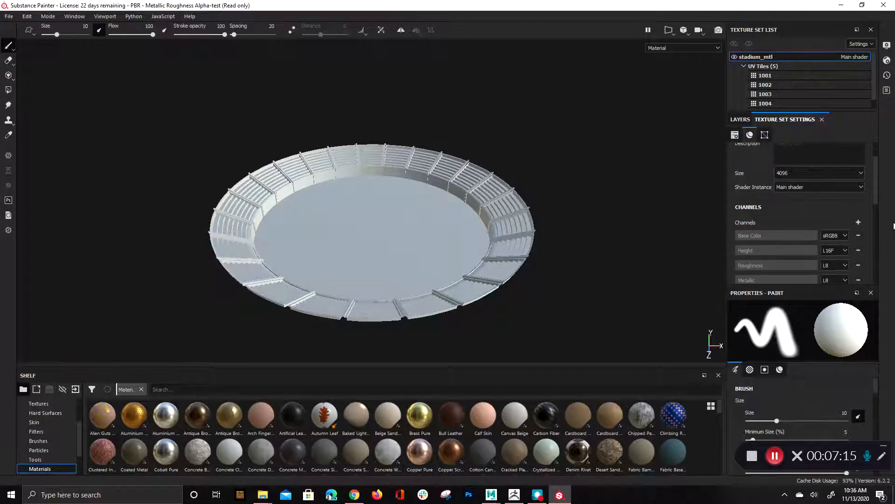
left_click(860, 223)
left_click(860, 237)
left_click(859, 223)
left_click(863, 273)
scroll(830, 217, "down", 5)
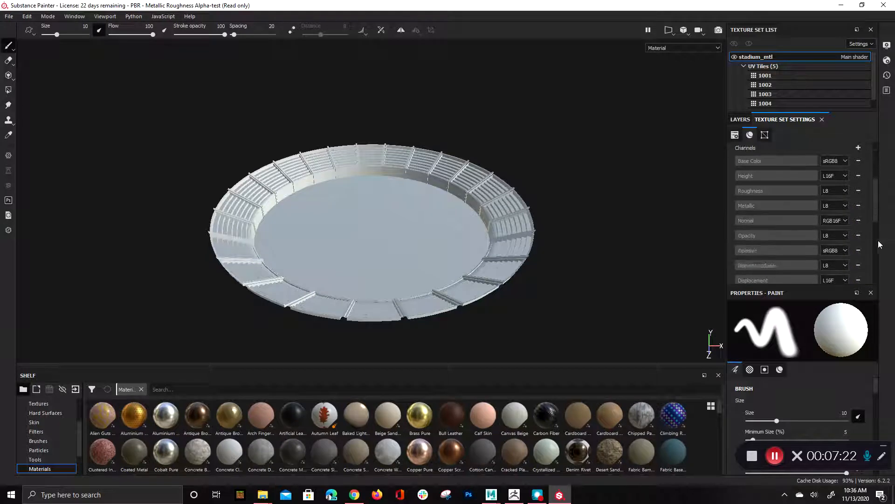
Configure mesh map baking with an output size of 4096 and the low poly mesh used as the high poly mesh.
scroll(853, 259, "down", 4)
left_click(854, 226)
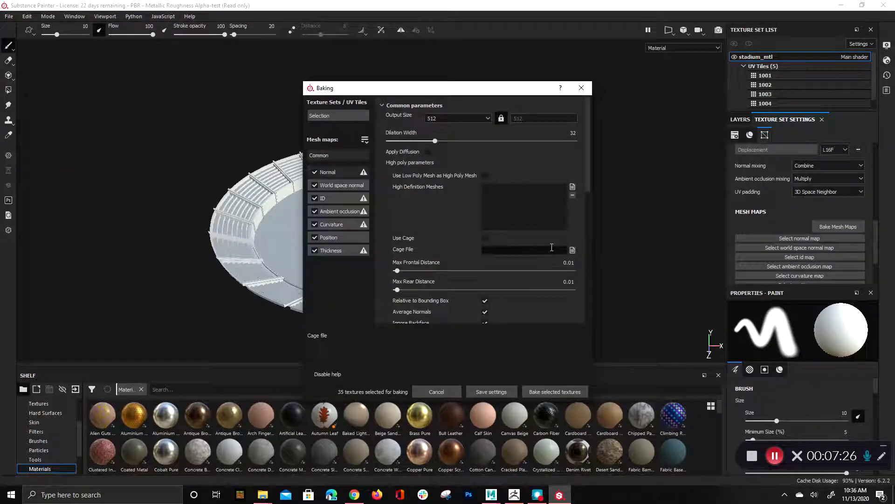
left_click(458, 119)
left_click(465, 169)
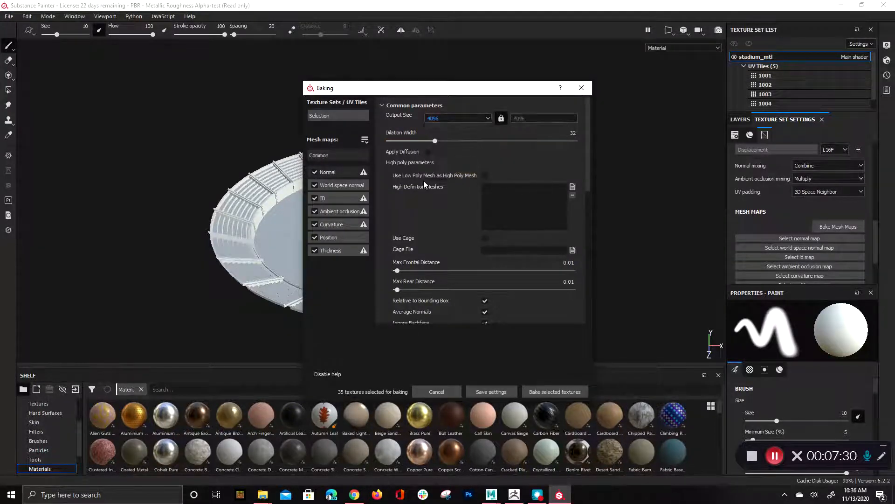
left_click(483, 174)
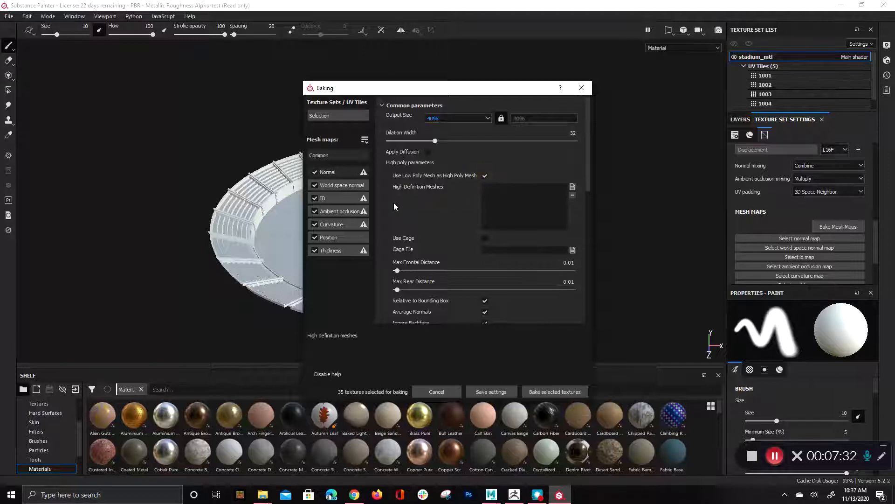
Exclude the ID map and bake the remaining mesh maps for all UV tiles.
left_click(315, 199)
scroll(513, 265, "down", 1)
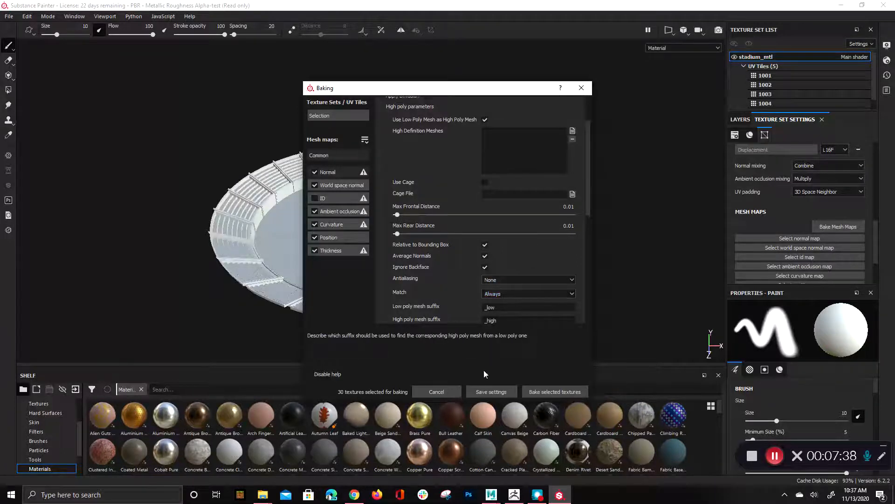
left_click(561, 390)
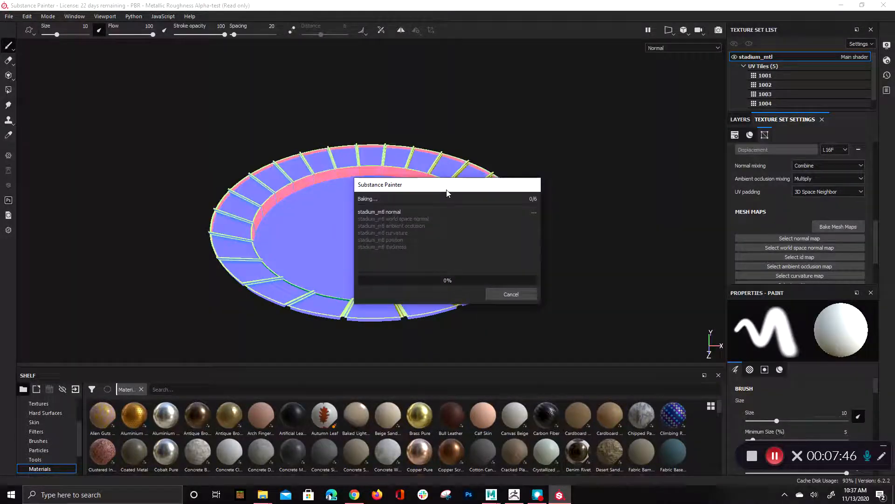
left_click_drag(445, 191, 628, 95)
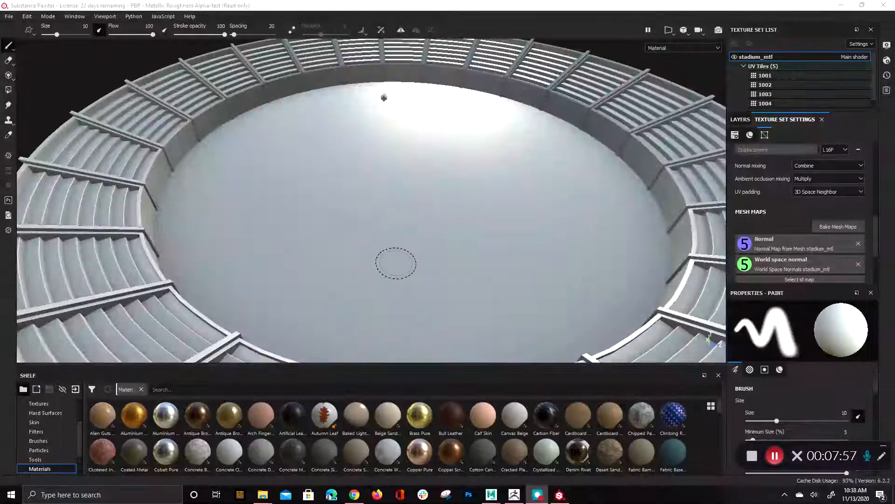
Examine the baked stadium mesh up close, including the seating rows, dividers and arena wall.
scroll(432, 193, "up", 3)
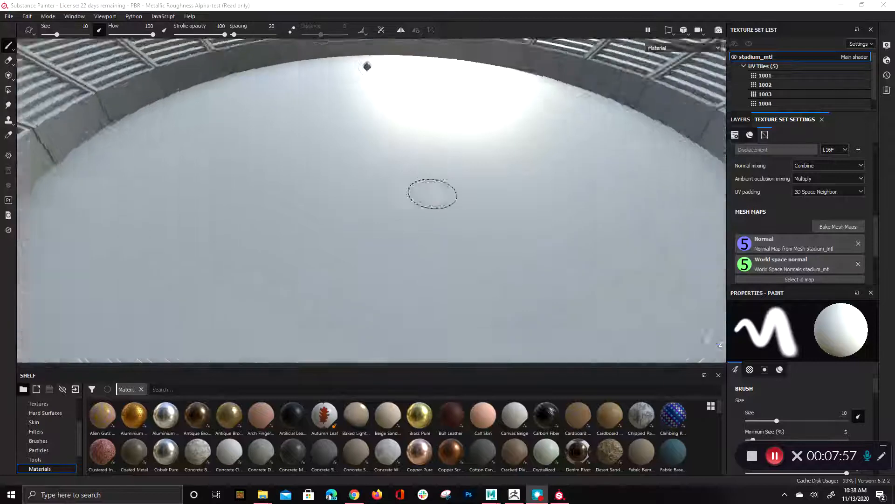
scroll(432, 194, "down", 5)
left_click_drag(443, 180, 330, 155, "alt")
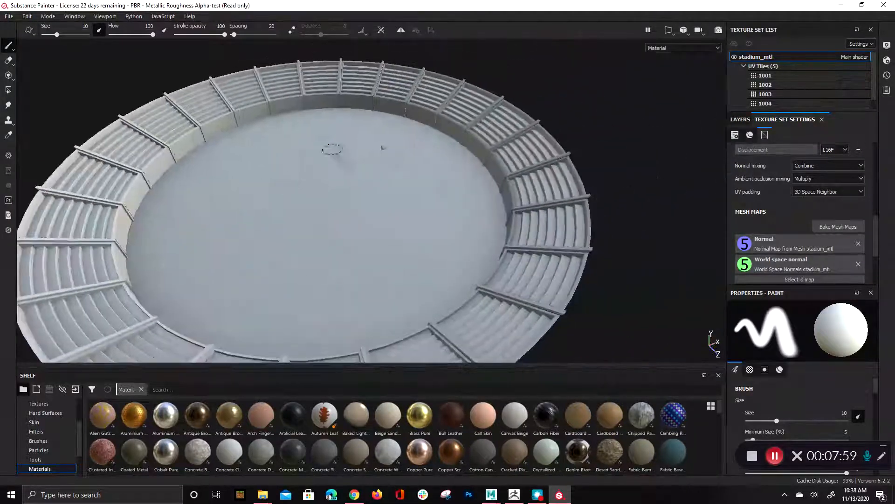
scroll(330, 155, "up", 10)
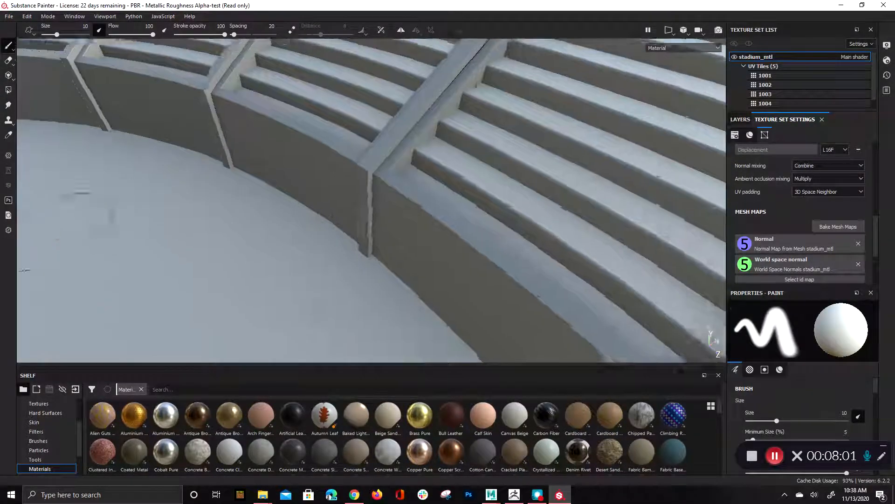
left_click_drag(24, 270, 230, 281, "alt")
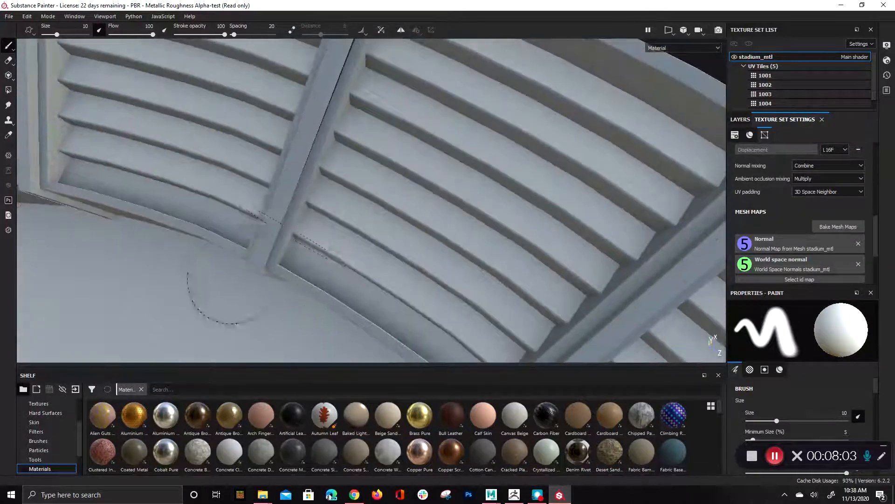
left_click_drag(190, 182, 177, 140, "alt")
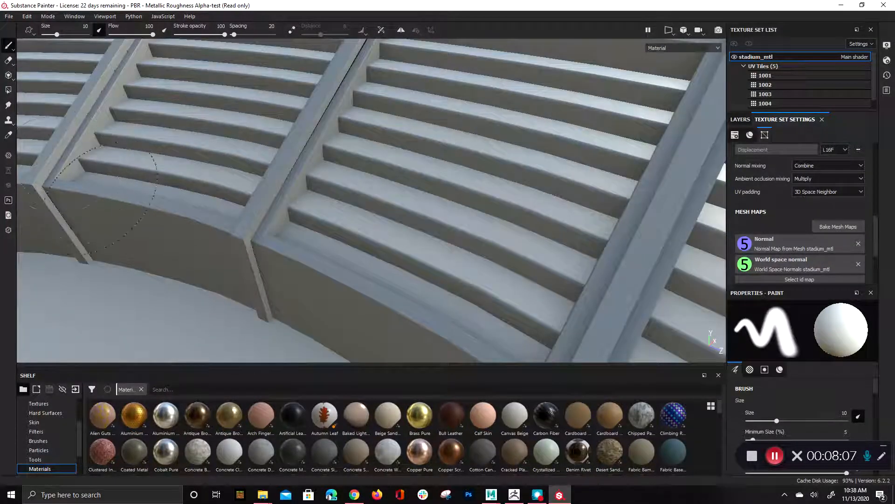
middle_click_drag(668, 283, 236, 183, "alt")
right_click_drag(236, 184, 201, 205, "alt")
mouse_move(201, 205)
left_mouse_down("alt")
mouse_move(271, 182)
mouse_move(229, 187)
mouse_move(243, 158)
mouse_move(360, 167)
mouse_move(354, 179)
mouse_move(241, 173)
mouse_move(210, 183)
mouse_move(151, 175)
mouse_move(468, 152)
mouse_move(426, 169)
mouse_move(436, 164)
left_mouse_up("alt")
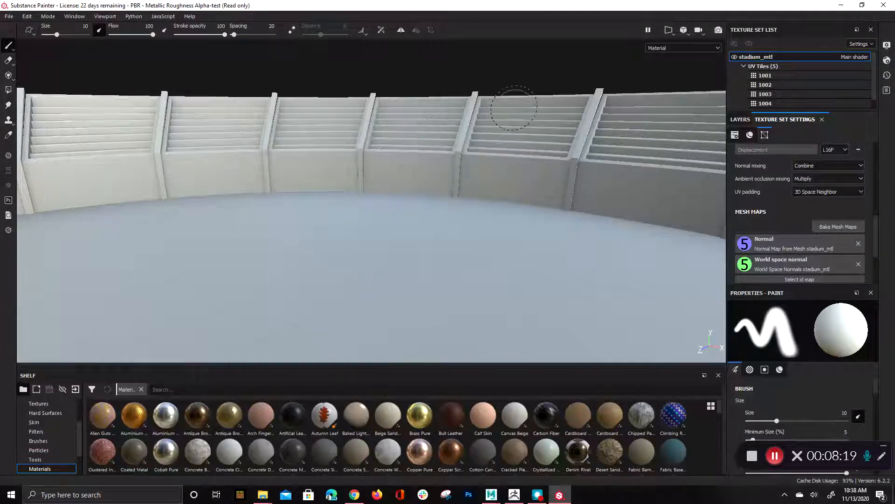
Go through UV tiles 1001 to 1004 of stadium_mtl, return to tile 1002 and examine the seating sections.
left_click(788, 76)
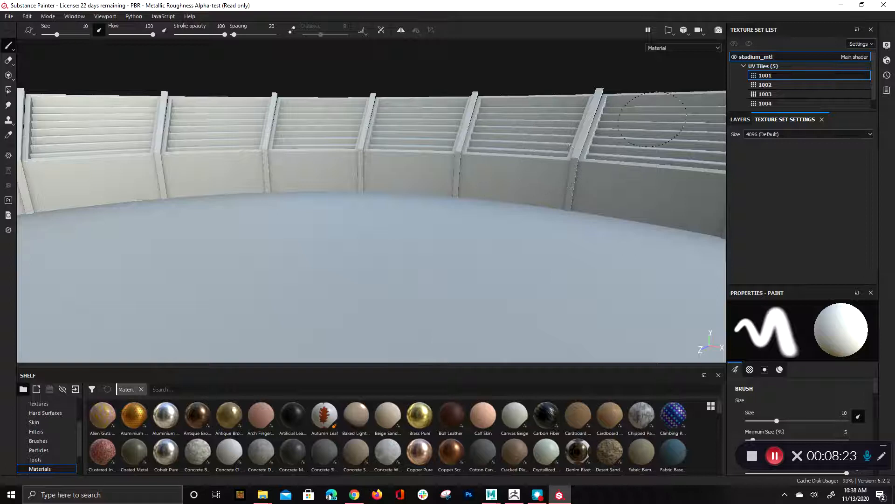
left_click(767, 85)
left_click(768, 94)
left_click(767, 103)
left_click(770, 94)
left_click(770, 84)
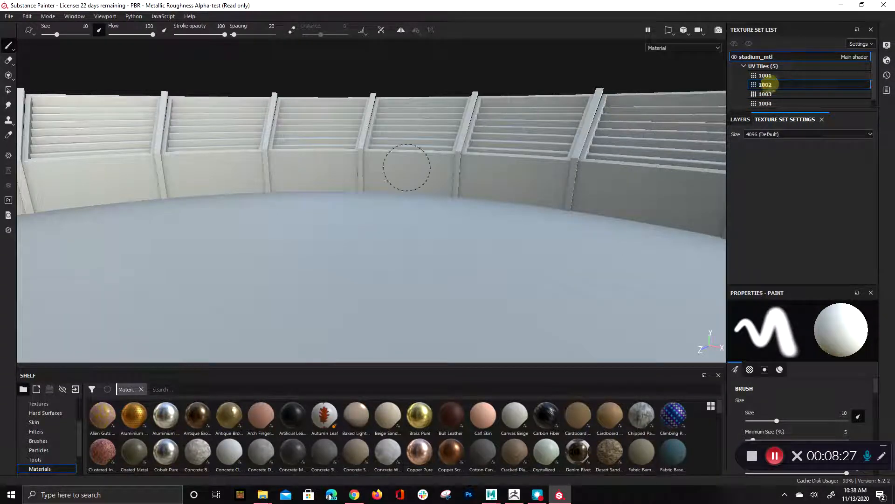
scroll(320, 210, "up", 5)
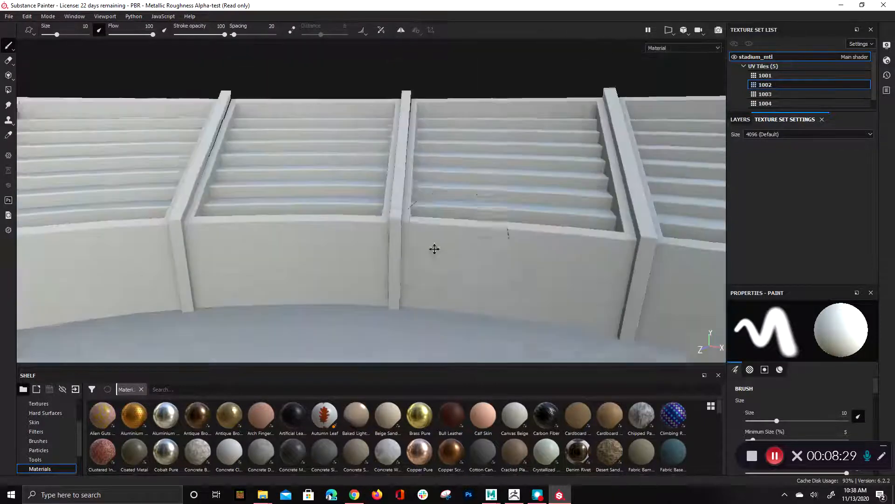
left_click_drag(435, 249, 392, 239, "alt")
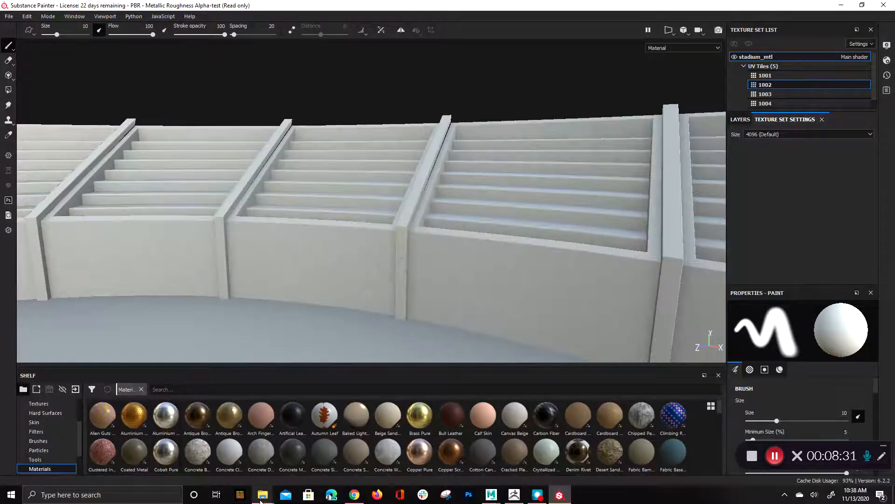
Switch to Chrome and search the web for "substance source" in a new tab.
mouse_move(351, 502)
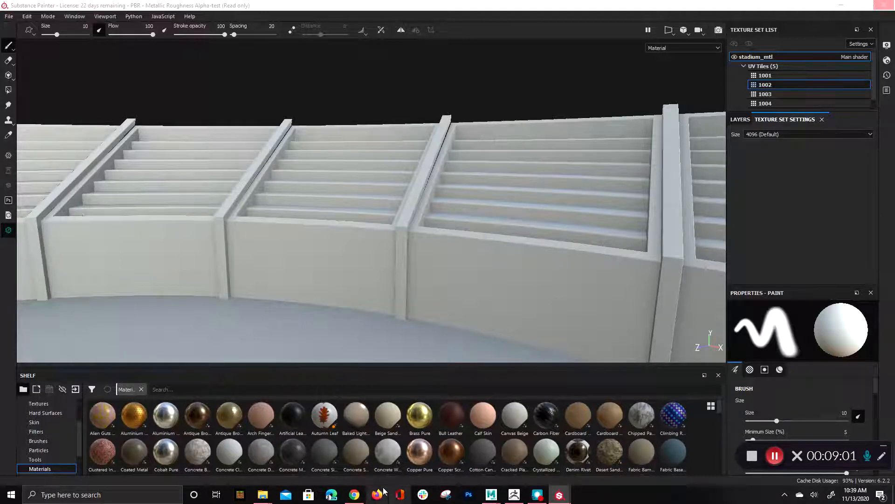
left_click(354, 494)
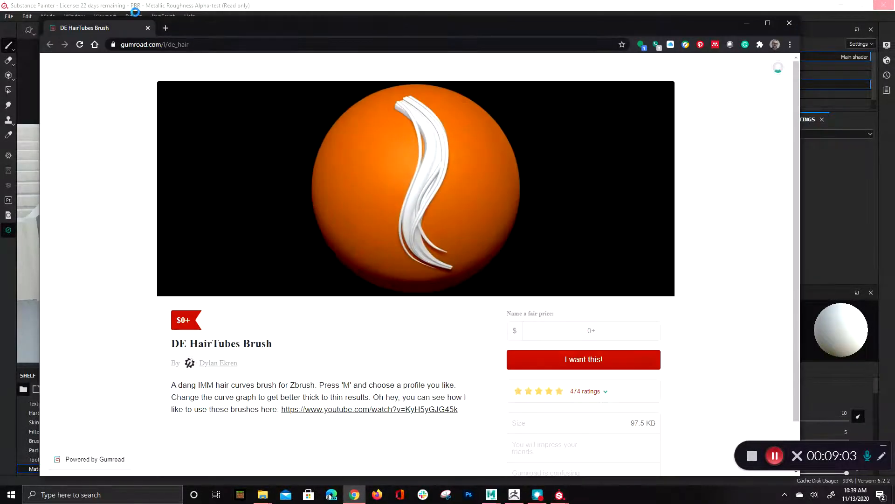
left_click(165, 29)
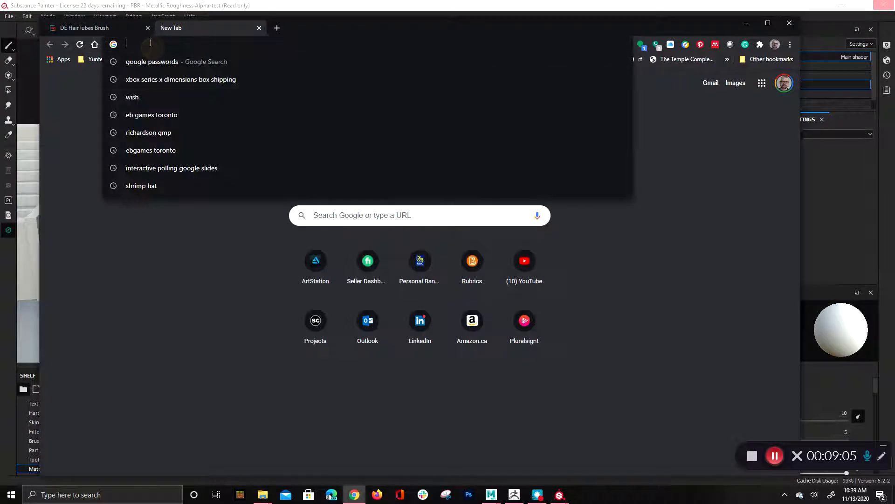
type("subs")
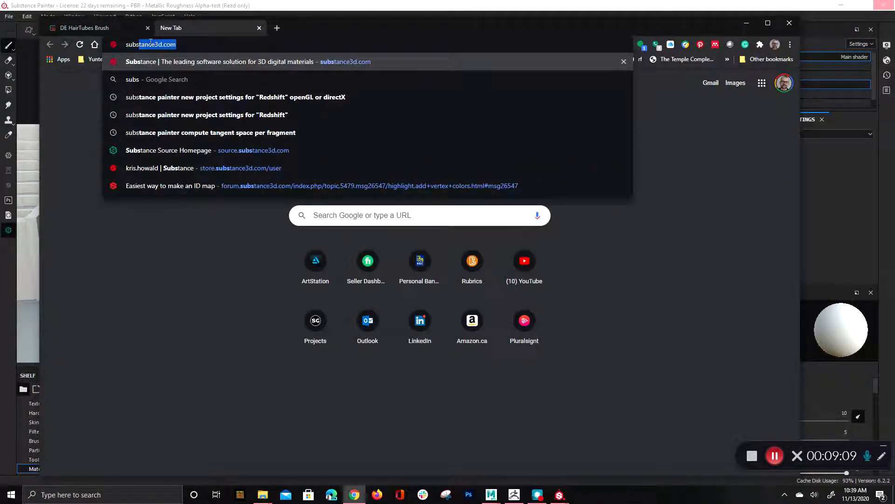
type("tance sor")
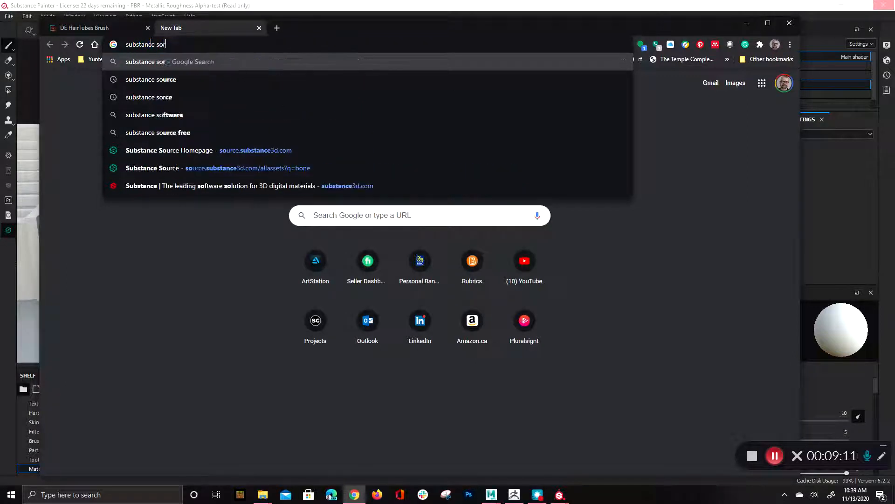
type("urce")
key("Return")
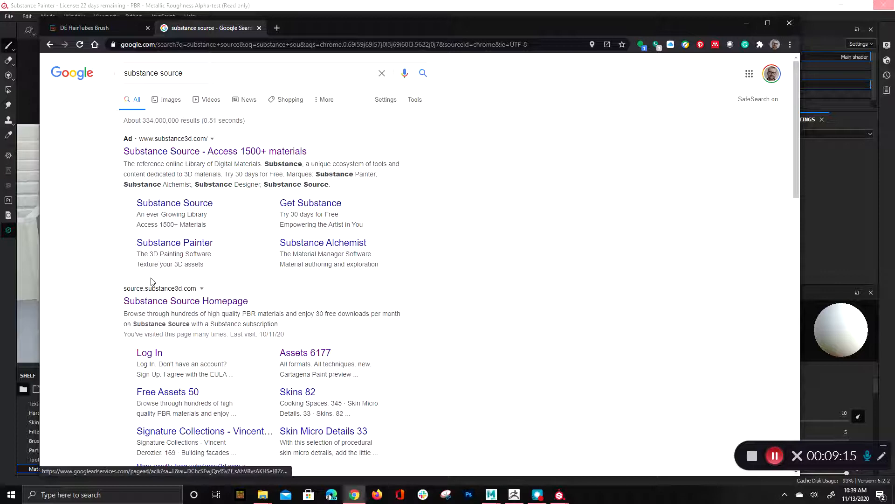
Open the Substance Source homepage and log in with the saved account credentials.
left_click(138, 301)
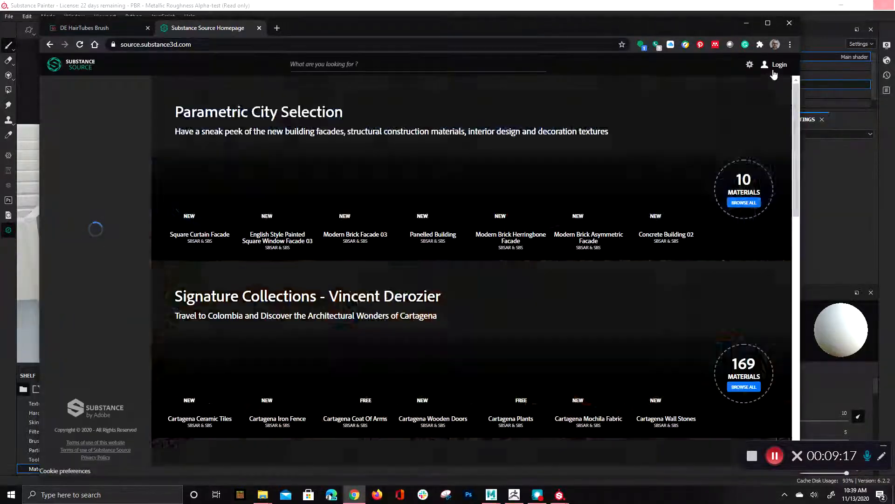
left_click(776, 65)
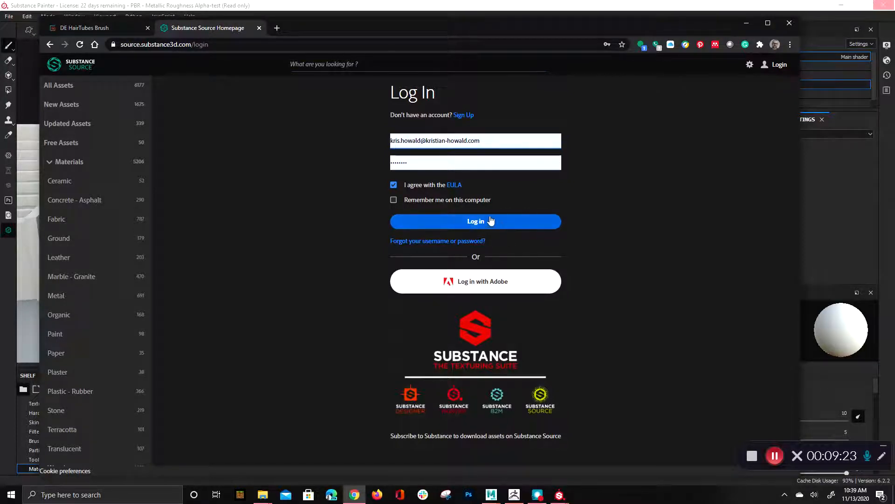
left_click(475, 222)
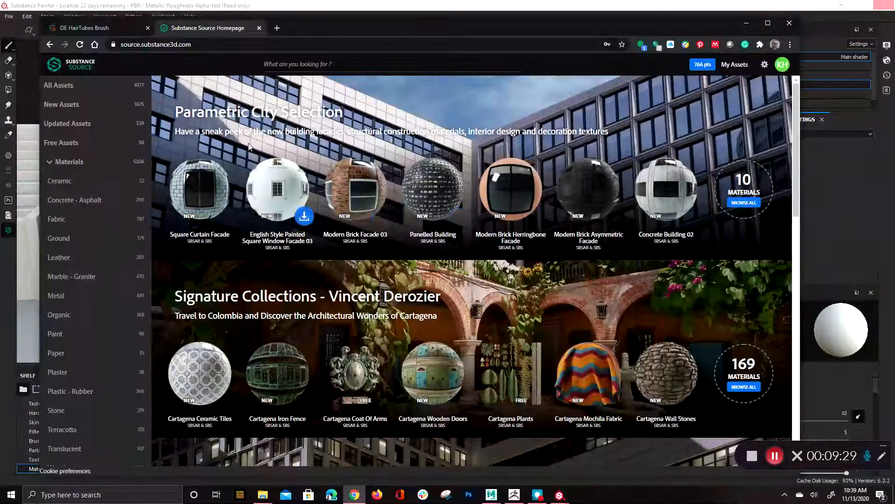
Search the Substance Source assets for "sand block".
left_click(337, 66)
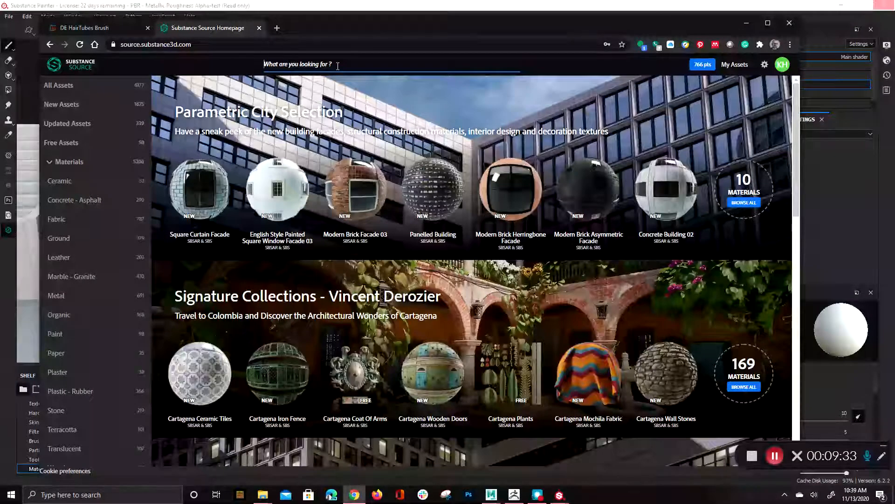
type("su")
key("BackSpace")
type("a")
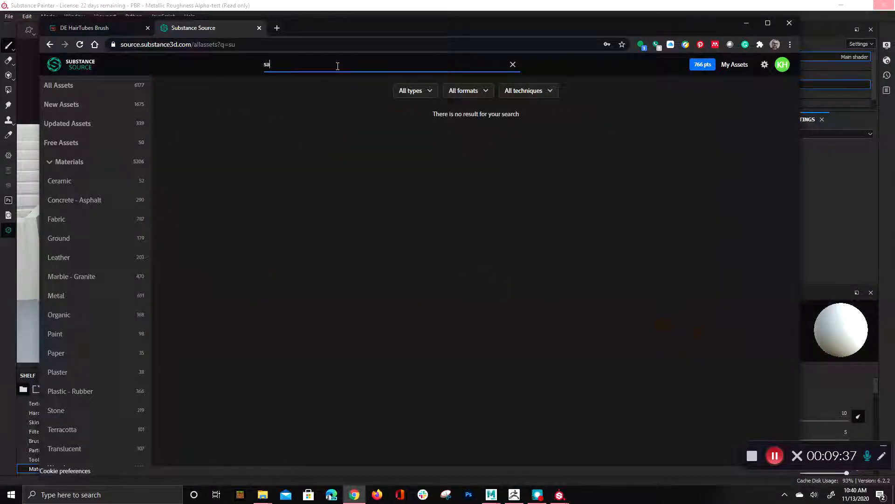
type("nd block")
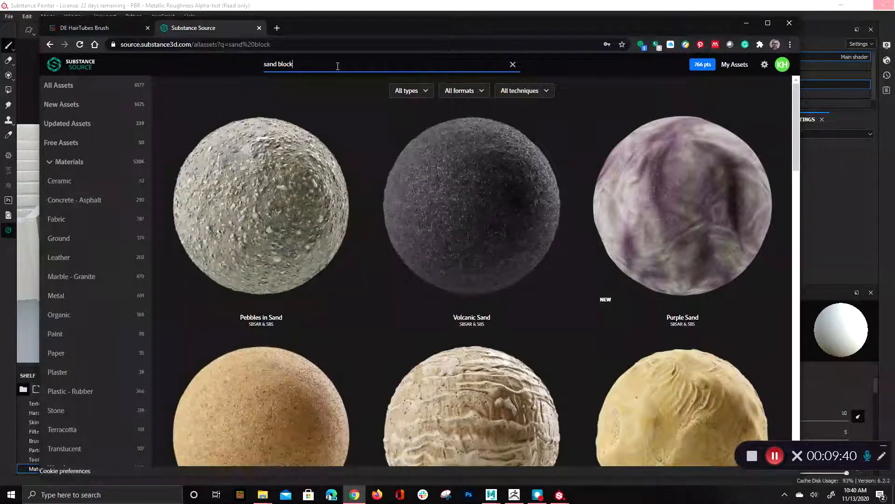
Browse the sand materials and download the owned Desert Sand Dune material.
scroll(524, 240, "down", 5)
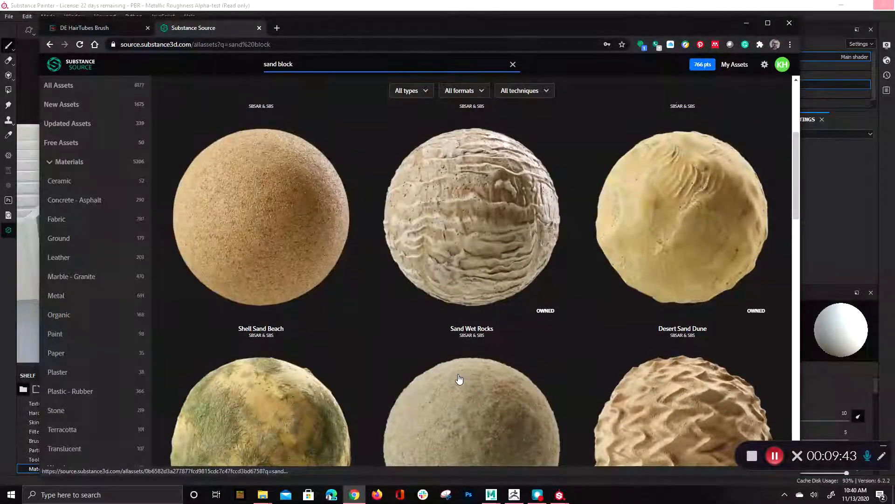
scroll(644, 379, "up", 1)
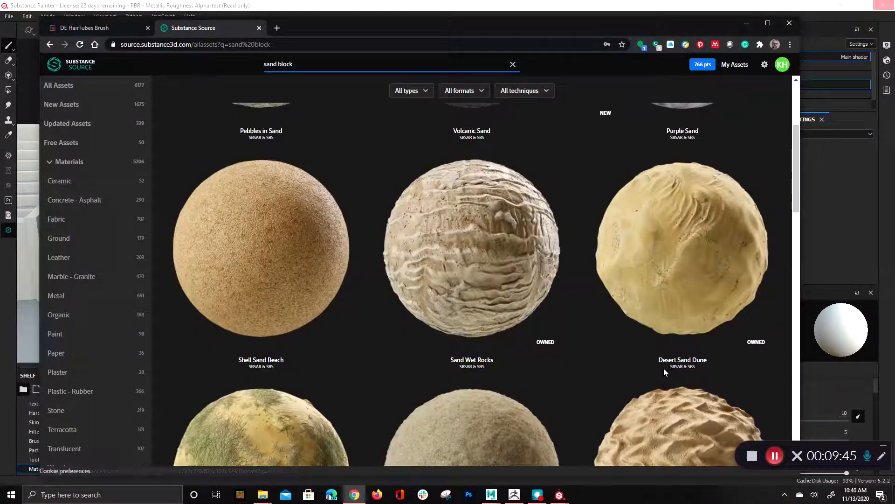
mouse_move(669, 367)
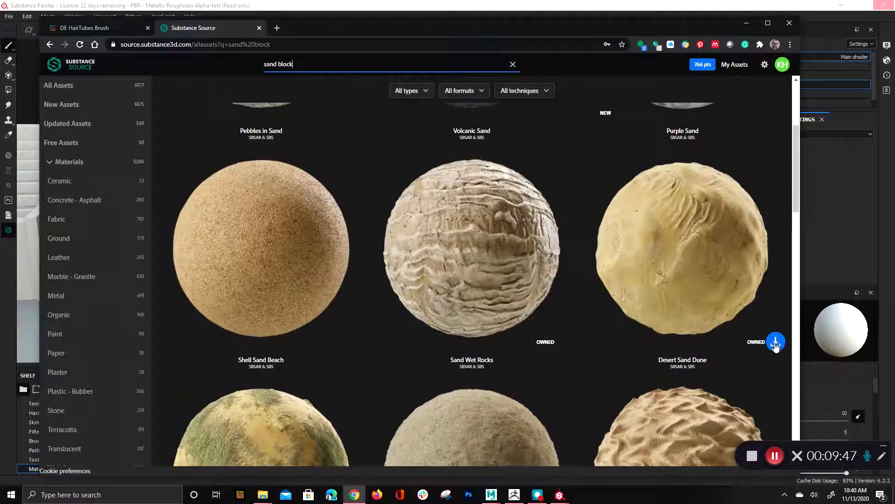
scroll(631, 274, "up", 3)
scroll(646, 399, "down", 5)
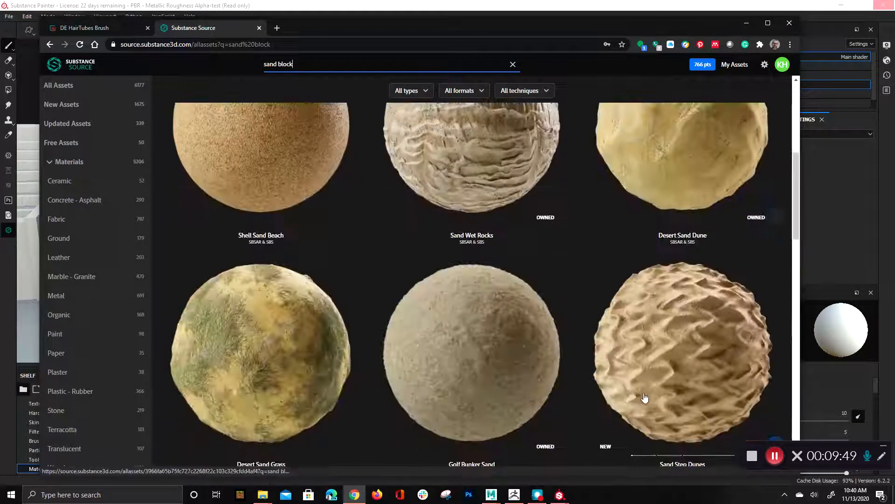
left_click(774, 228)
Download the owned Golf Bunker Sand and Packed Sand Rocky Pathway materials from the search results.
scroll(526, 312, "down", 3)
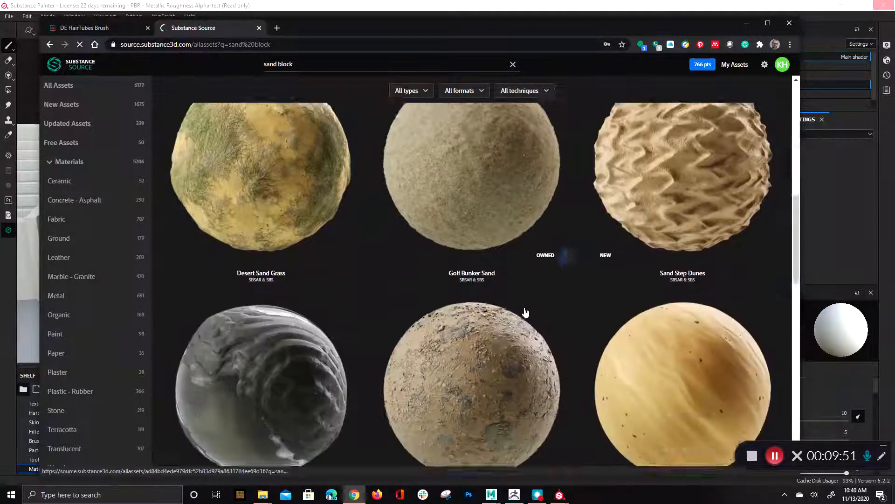
mouse_move(500, 260)
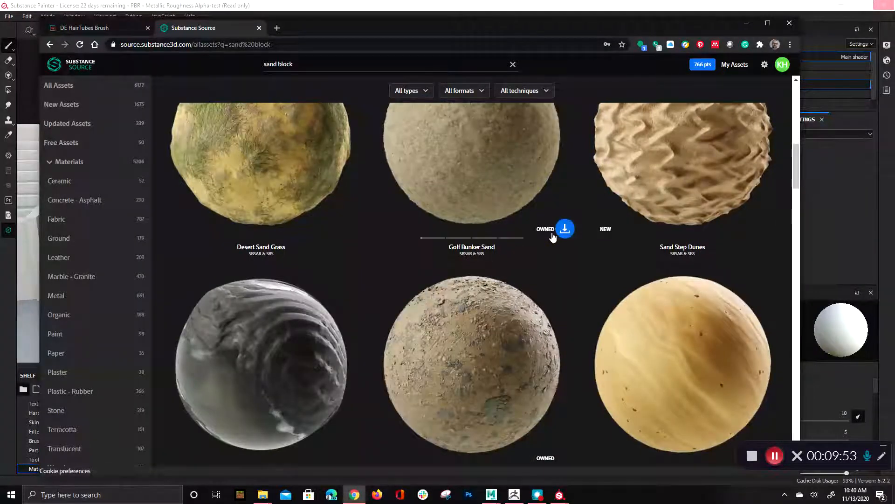
scroll(672, 282, "up", 2)
scroll(360, 329, "down", 6)
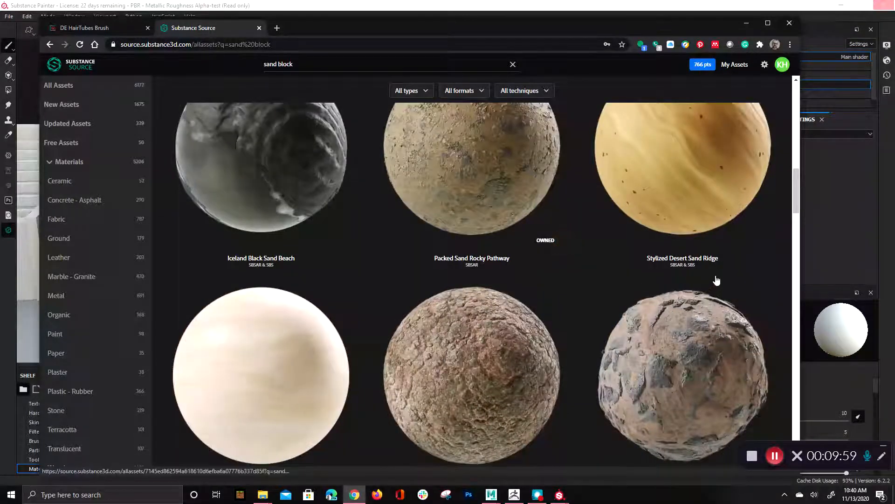
scroll(717, 281, "down", 4)
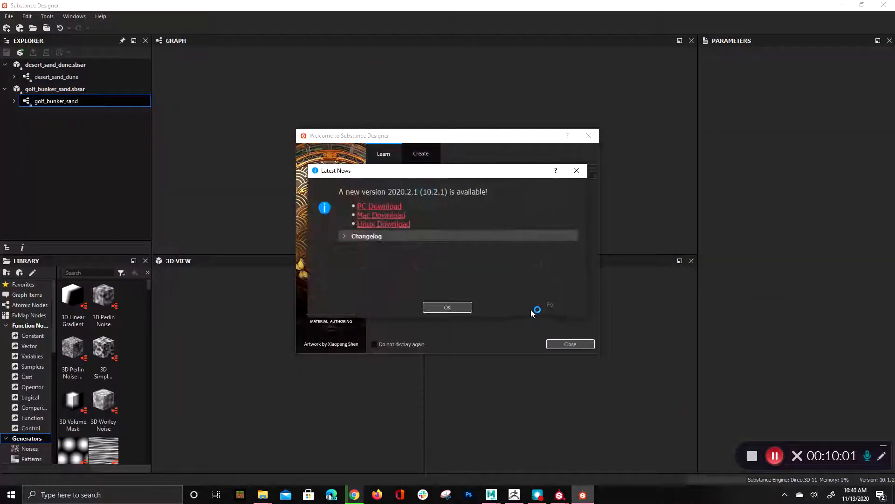
Dismiss Substance Designer's news and welcome windows and minimize it to return to the browser.
left_click(447, 308)
left_click(570, 344)
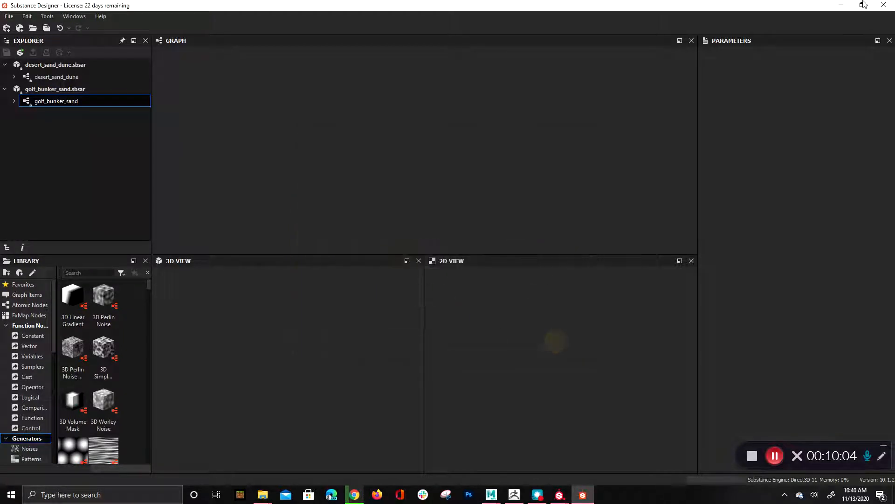
left_click(839, 5)
Download the owned Trampled Sand and Rubble Sand materials from further along the results.
scroll(662, 266, "down", 1)
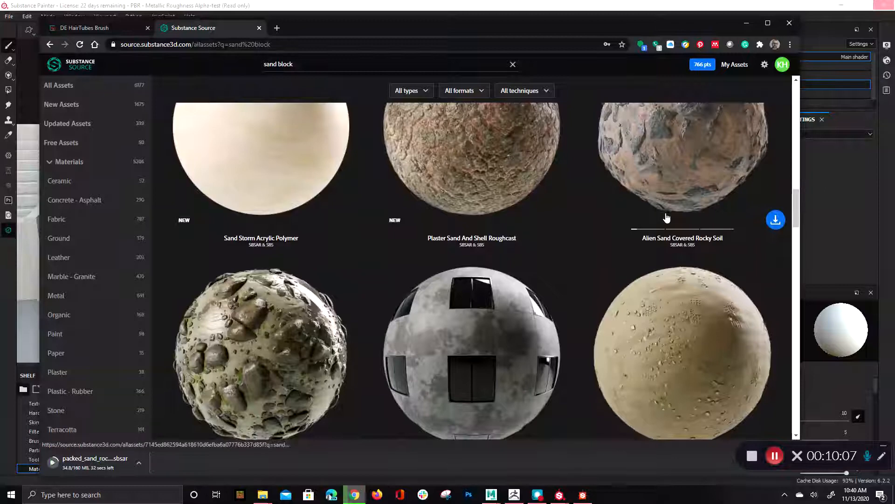
scroll(684, 215, "down", 4)
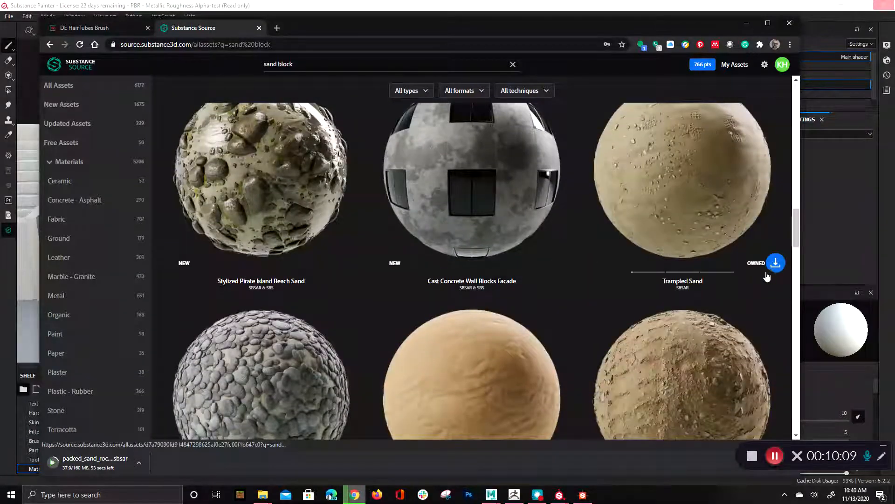
scroll(709, 276, "down", 4)
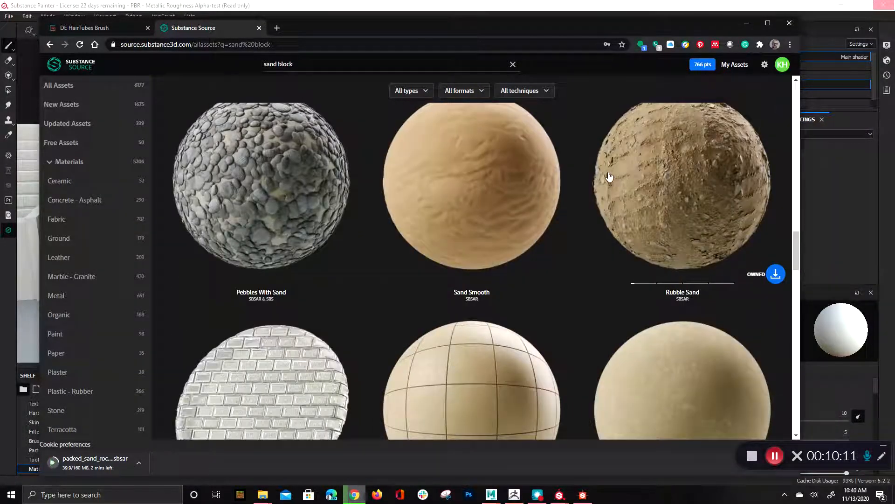
left_click(776, 274)
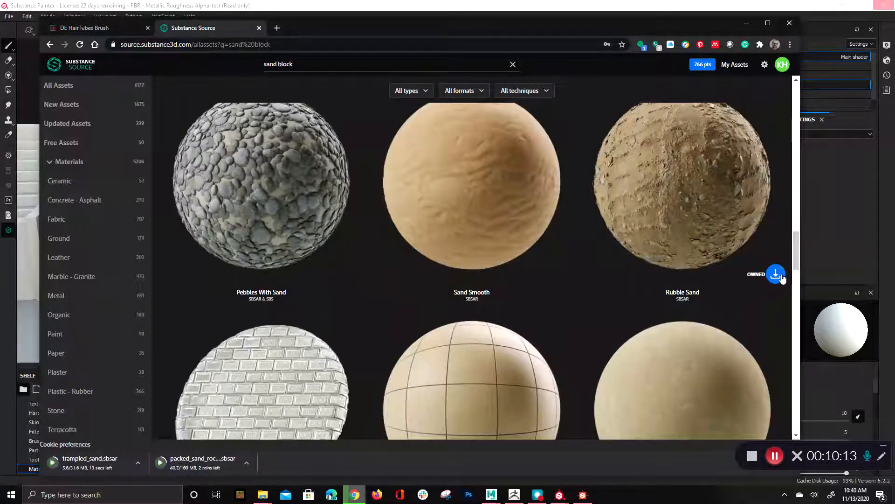
Download the owned Windswept Wet Sand, Sand Small Ripples and Stony Sand Soil materials from further down the results.
scroll(372, 320, "down", 8)
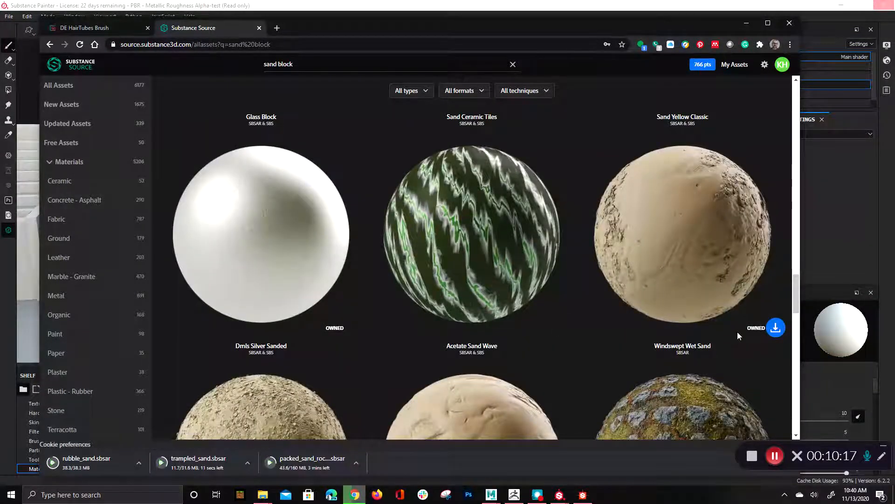
scroll(739, 337, "down", 3)
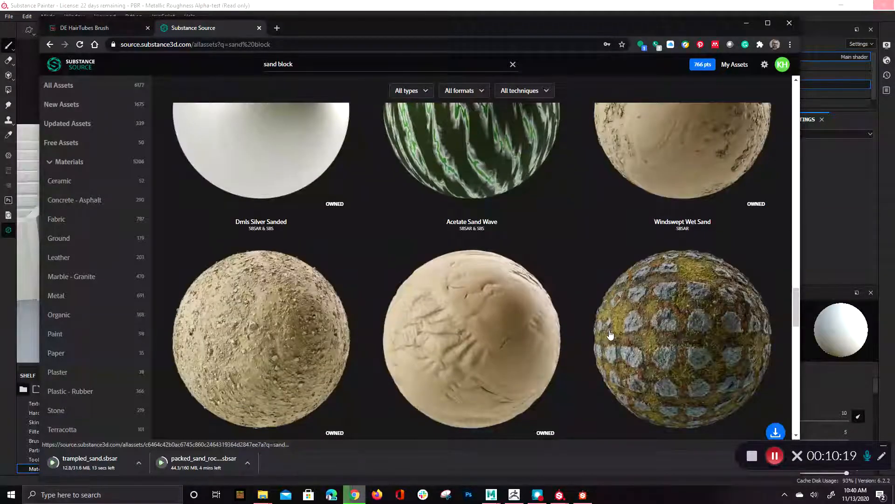
scroll(390, 344, "down", 1)
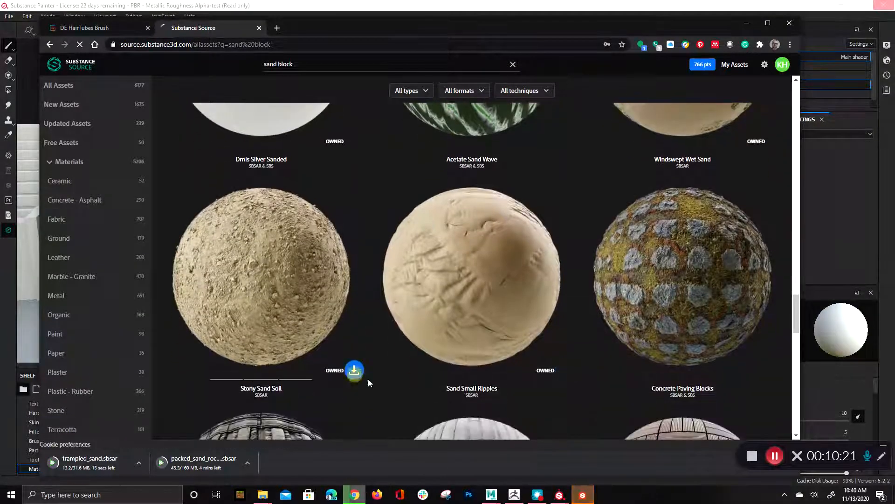
left_click(564, 370)
left_click(354, 370)
Look through the remaining sand block results for further sand, stone and block materials that could suit the stadium.
scroll(464, 326, "down", 9)
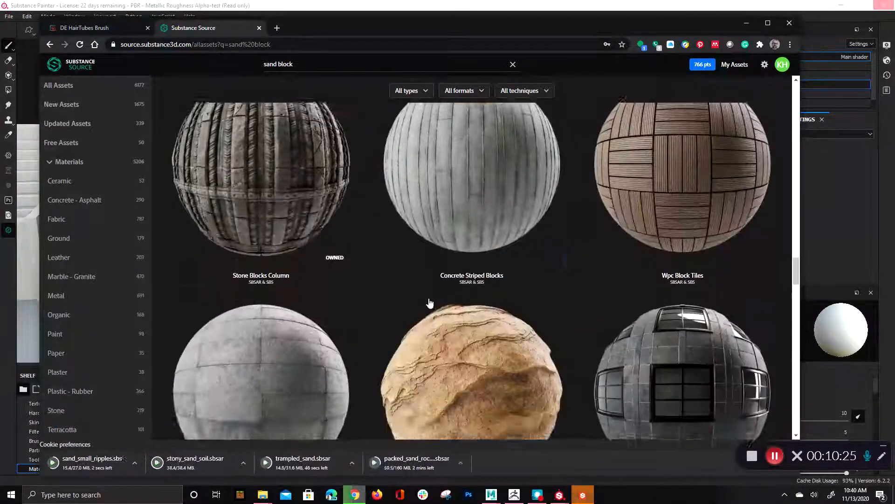
scroll(443, 298, "down", 7)
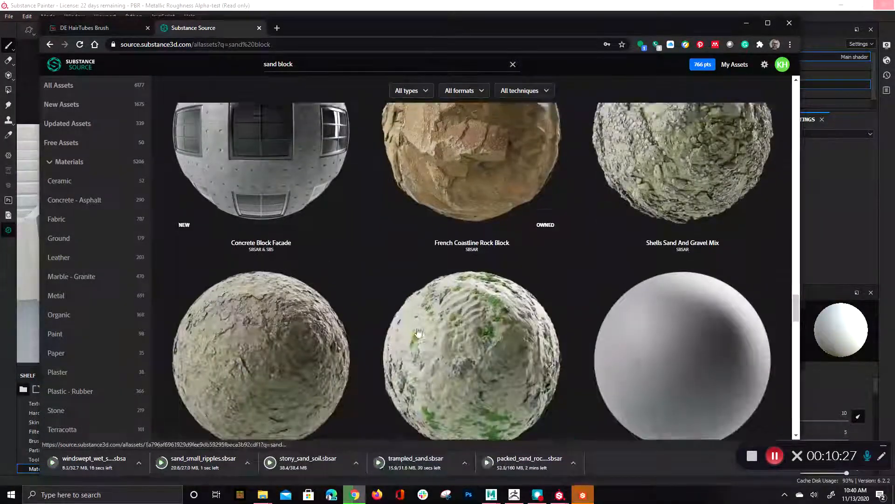
scroll(426, 329, "up", 4)
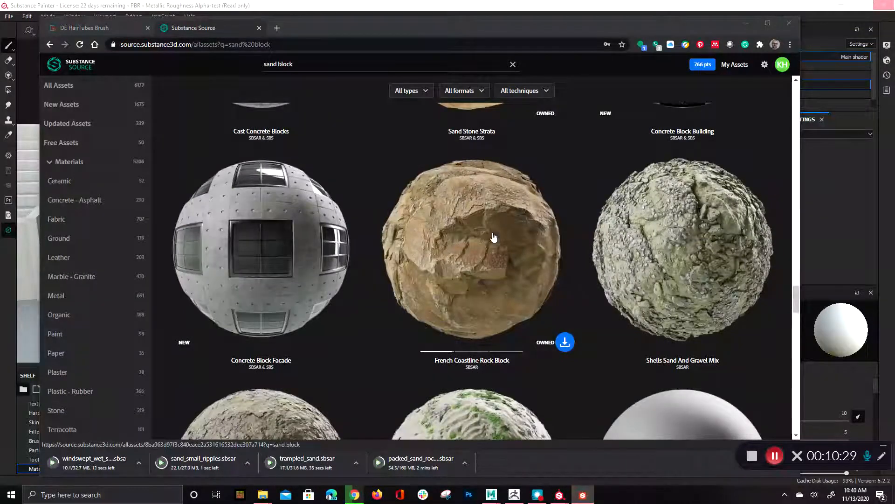
scroll(531, 246, "down", 4)
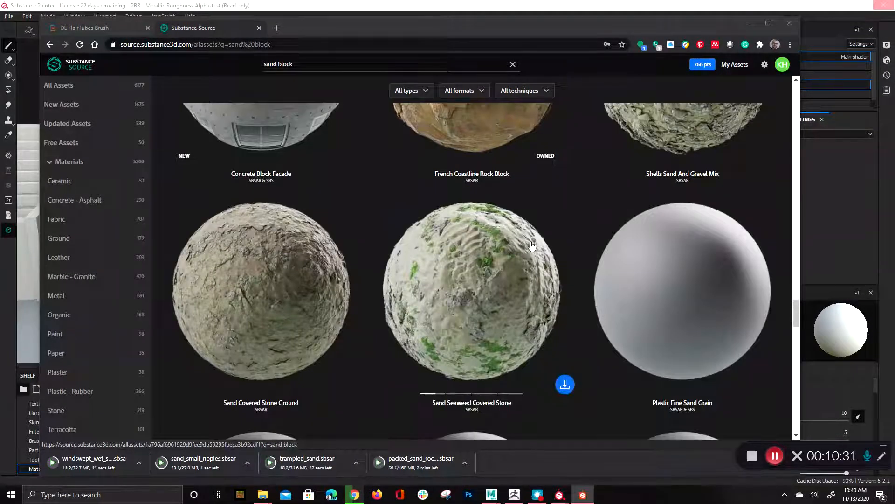
scroll(532, 245, "down", 9)
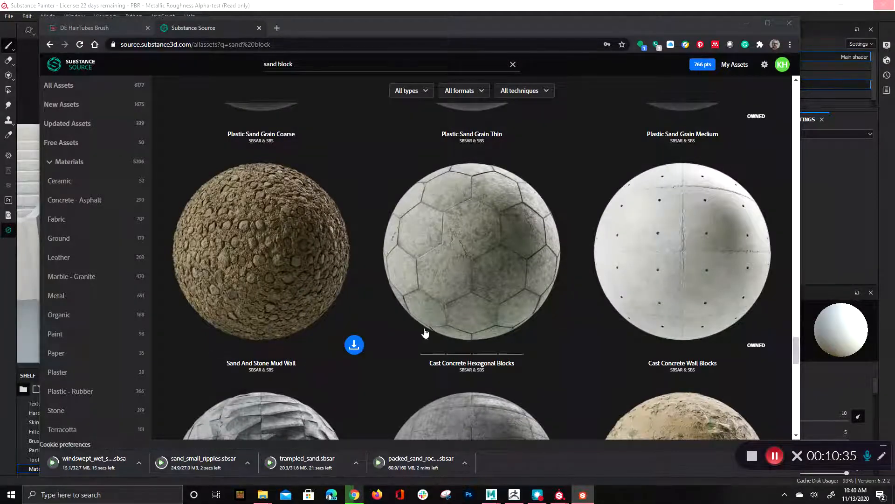
scroll(570, 325, "down", 4)
scroll(570, 326, "down", 8)
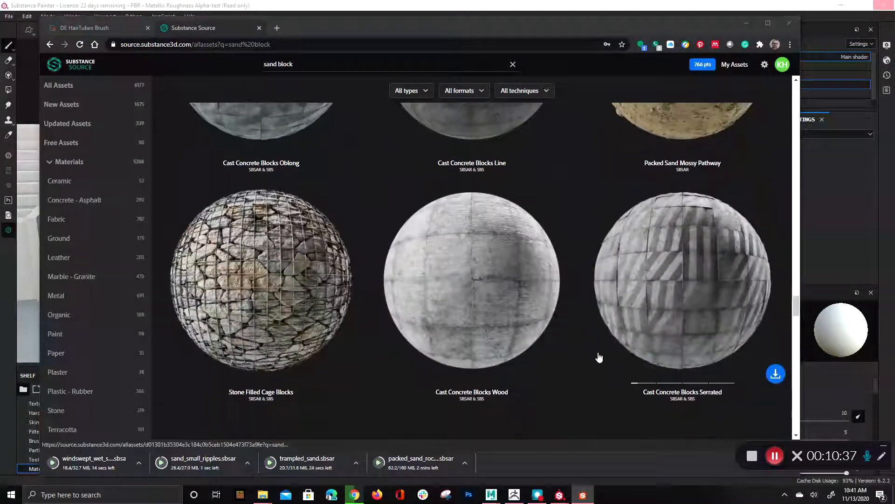
scroll(536, 324, "up", 2)
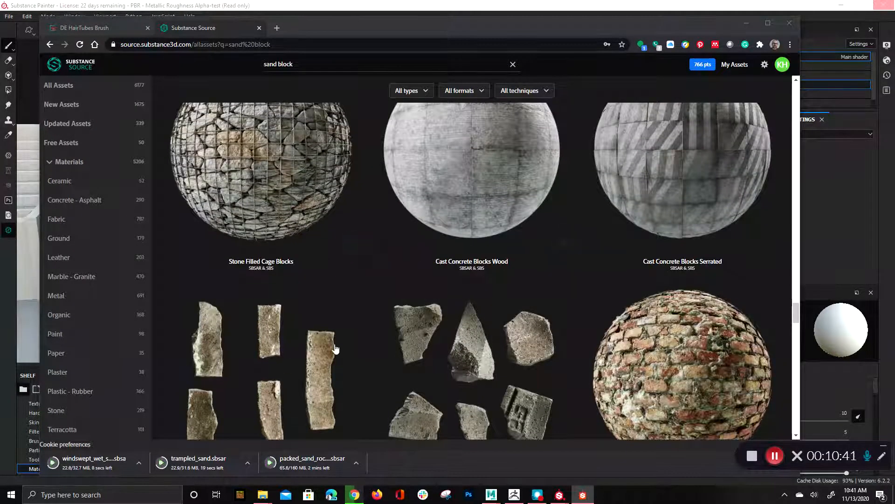
scroll(544, 282, "up", 1)
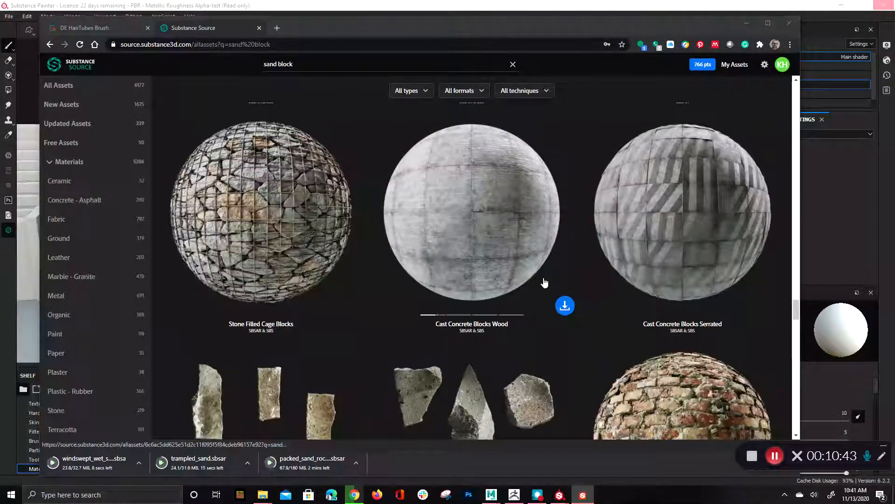
scroll(544, 283, "down", 4)
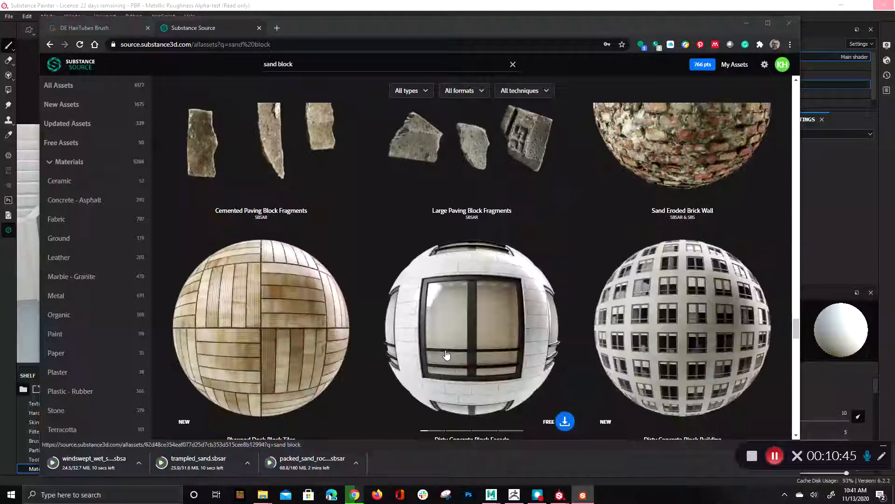
scroll(433, 347, "up", 2)
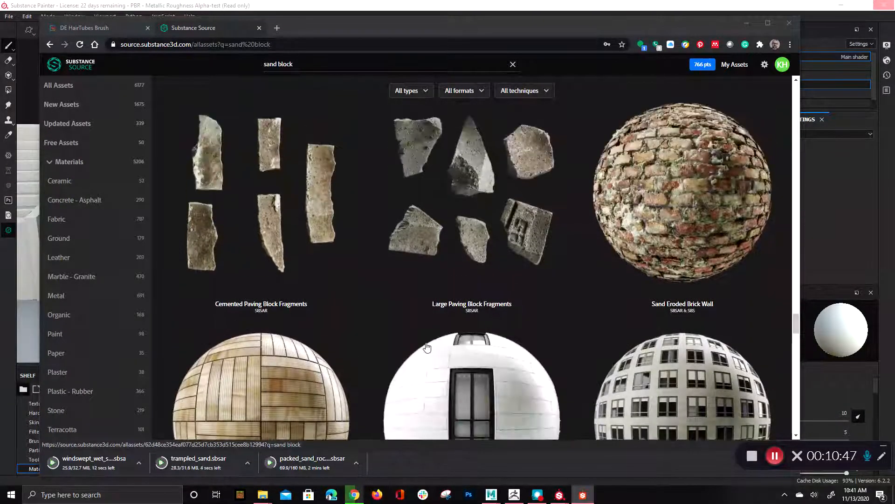
scroll(401, 359, "down", 7)
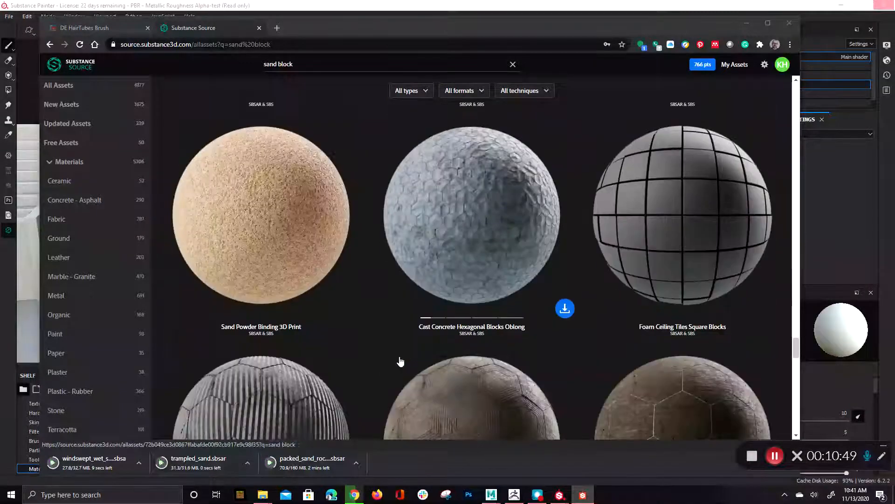
scroll(400, 361, "down", 8)
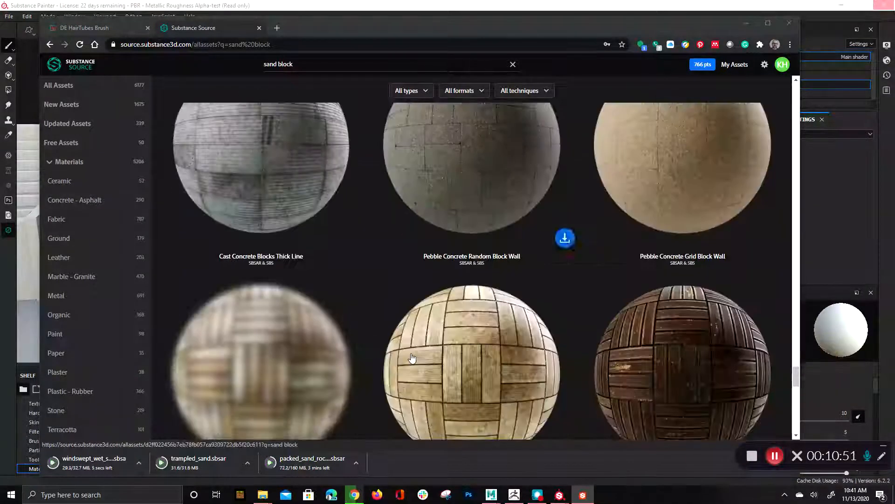
scroll(413, 341, "down", 4)
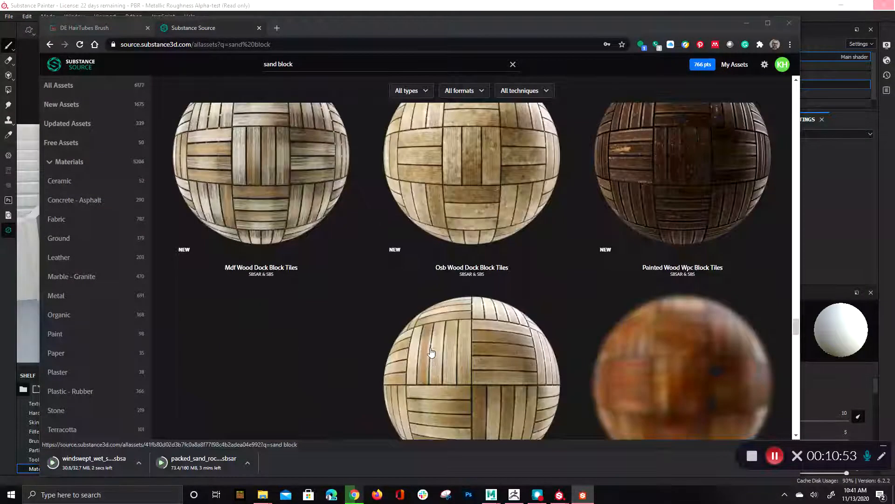
scroll(354, 210, "up", 5)
Replace the sand block search with a search of the asset library for wall.
left_click(252, 66)
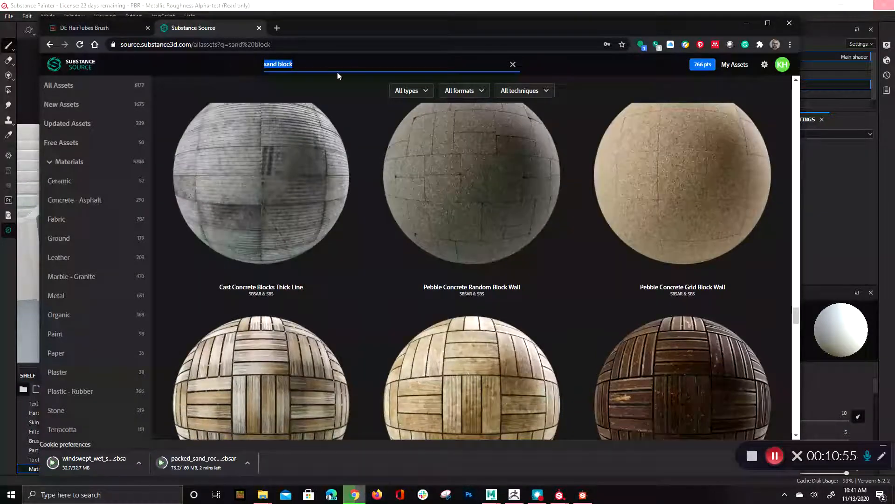
type("wall")
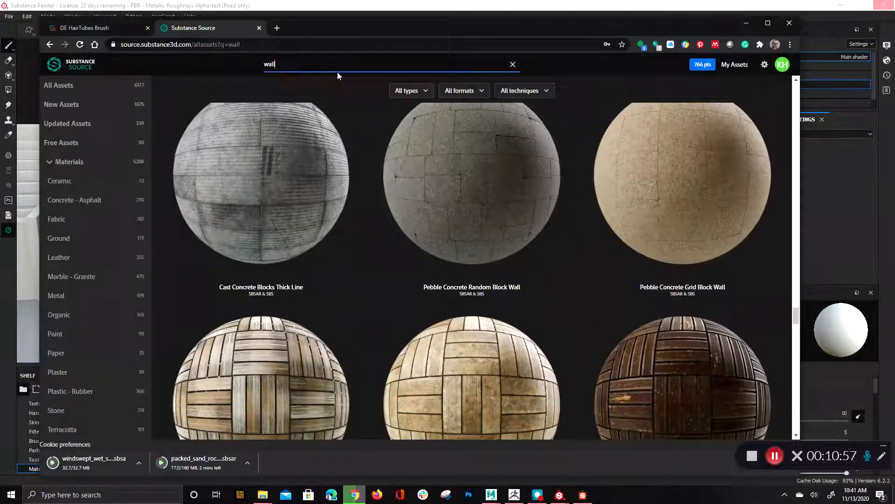
mouse_move(466, 270)
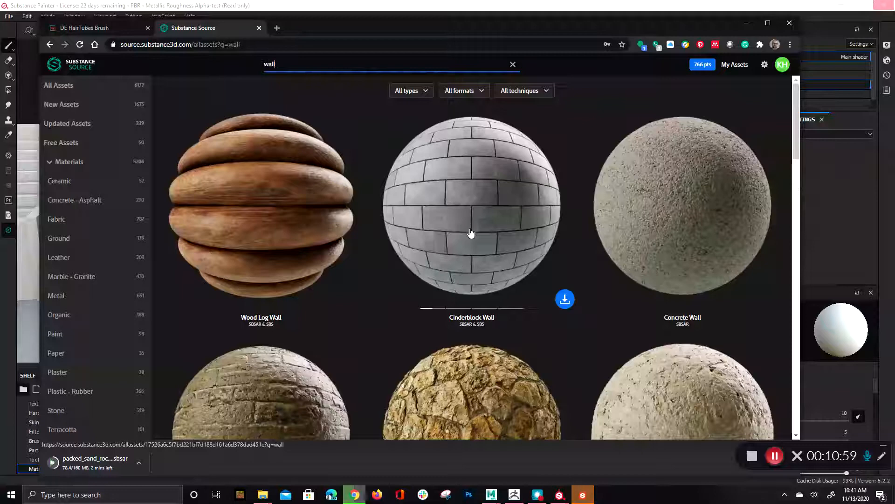
Examine the wall materials in the search results for stone, brick and block surfaces that could suit the stadium.
scroll(420, 210, "down", 5)
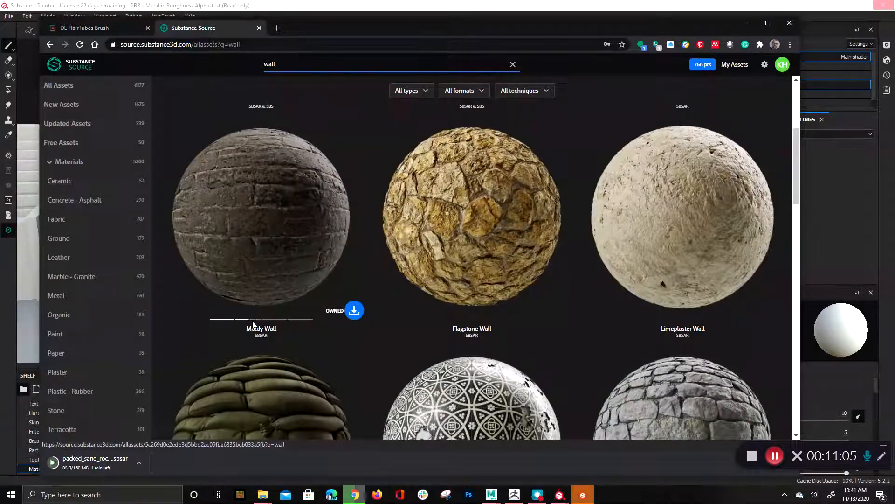
scroll(280, 284, "down", 7)
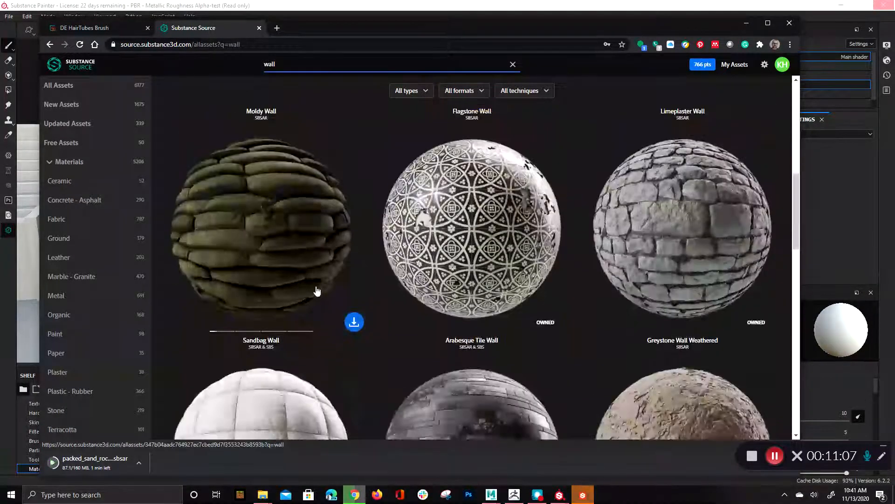
scroll(391, 299, "up", 3)
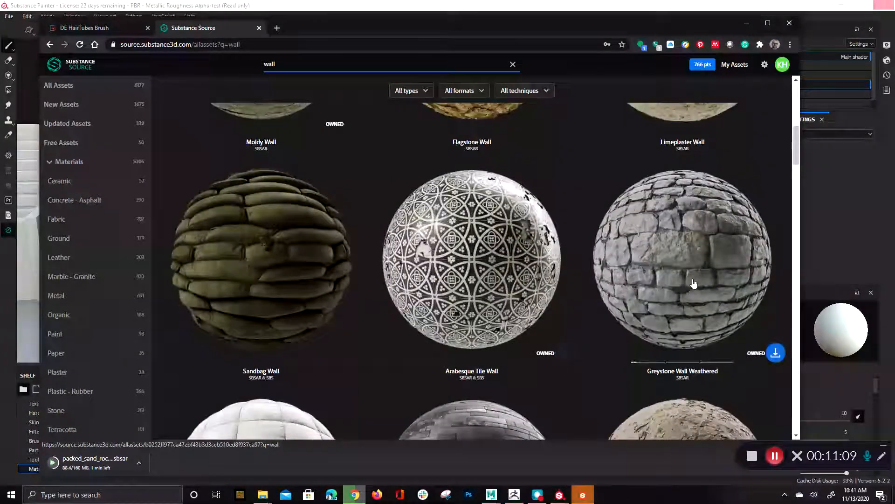
scroll(694, 283, "down", 4)
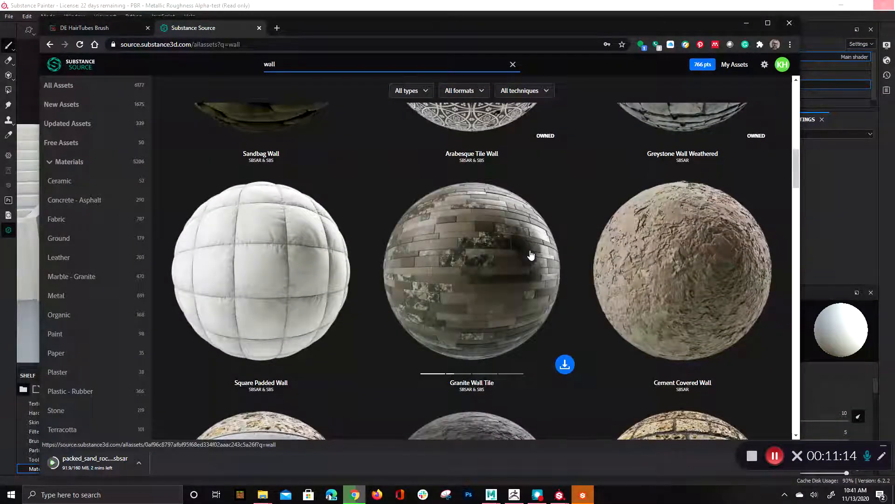
scroll(531, 257, "down", 2)
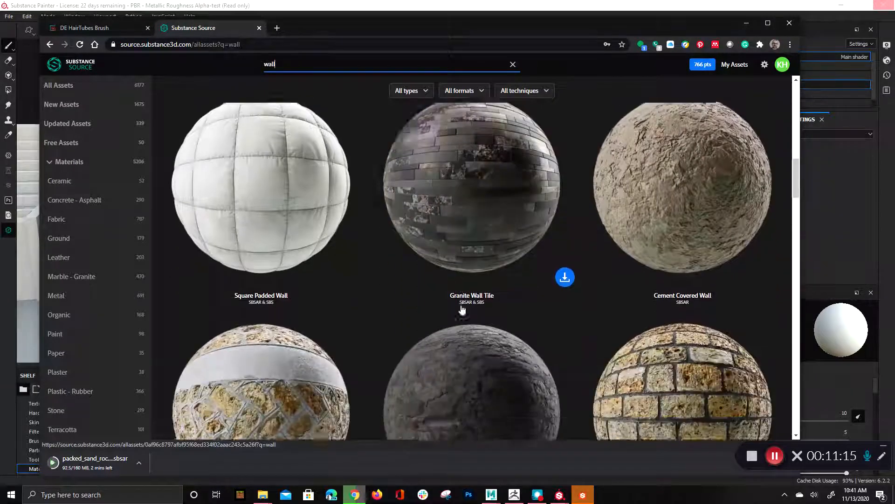
scroll(497, 256, "down", 2)
scroll(485, 273, "down", 3)
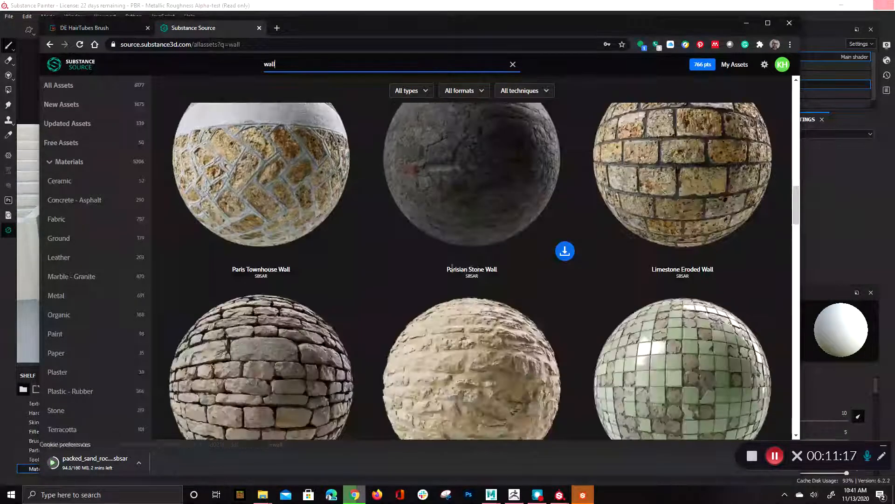
scroll(348, 234, "down", 2)
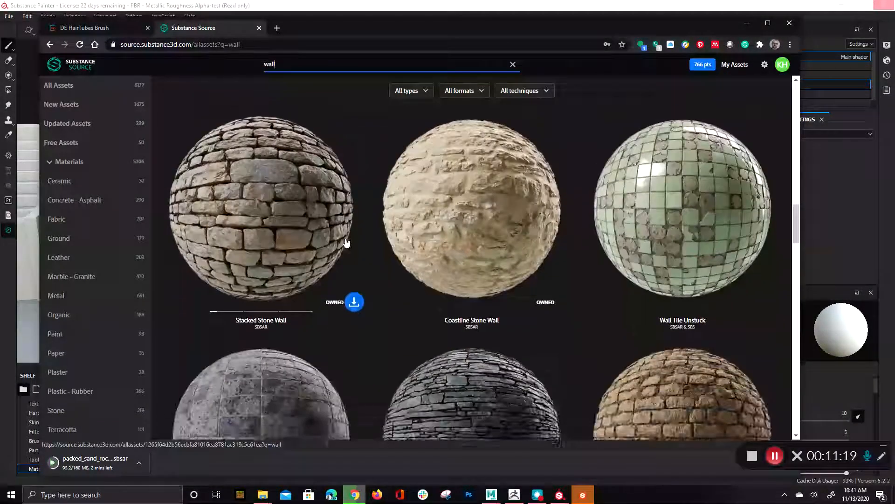
scroll(402, 284, "down", 3)
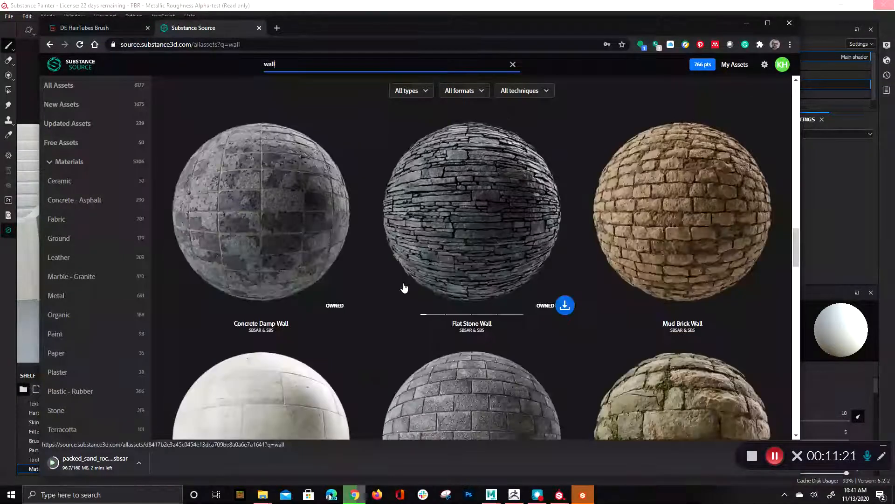
scroll(406, 275, "down", 3)
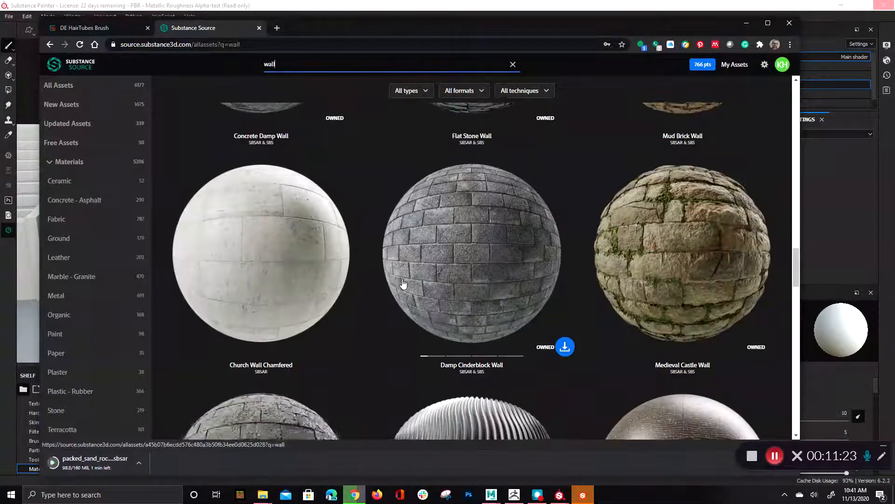
scroll(422, 262, "down", 1)
scroll(427, 247, "down", 3)
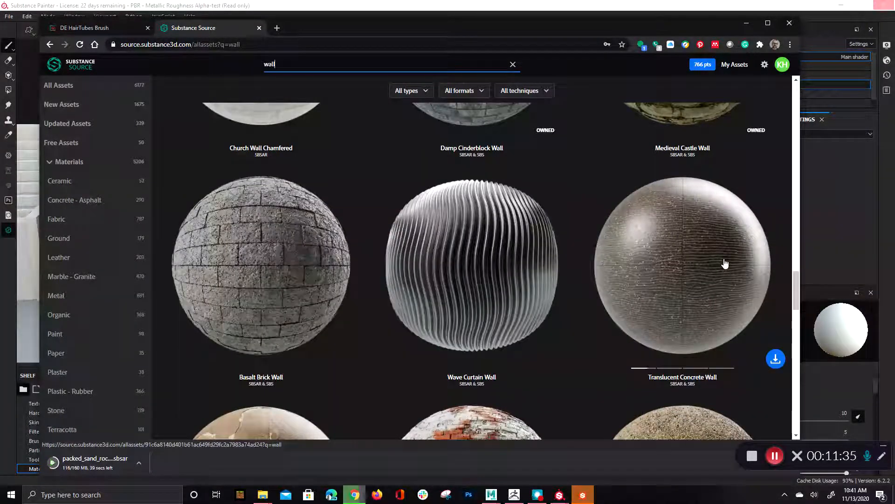
scroll(718, 265, "down", 4)
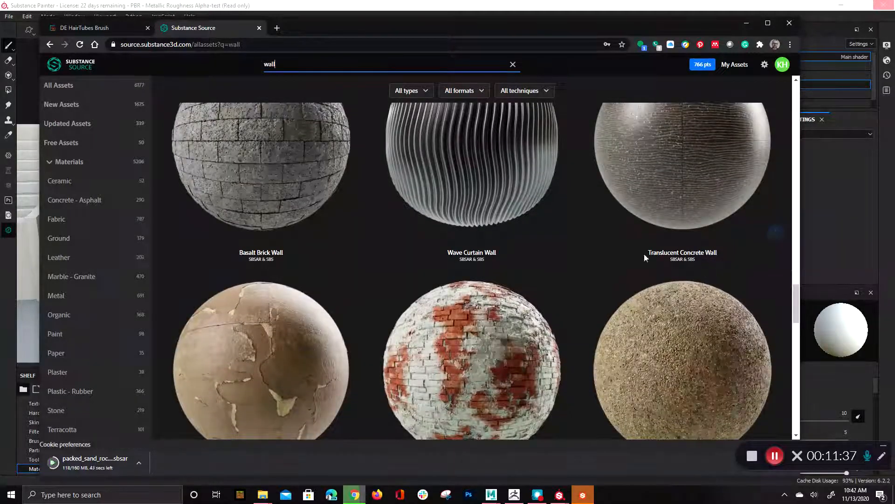
scroll(653, 264, "down", 2)
scroll(373, 280, "down", 4)
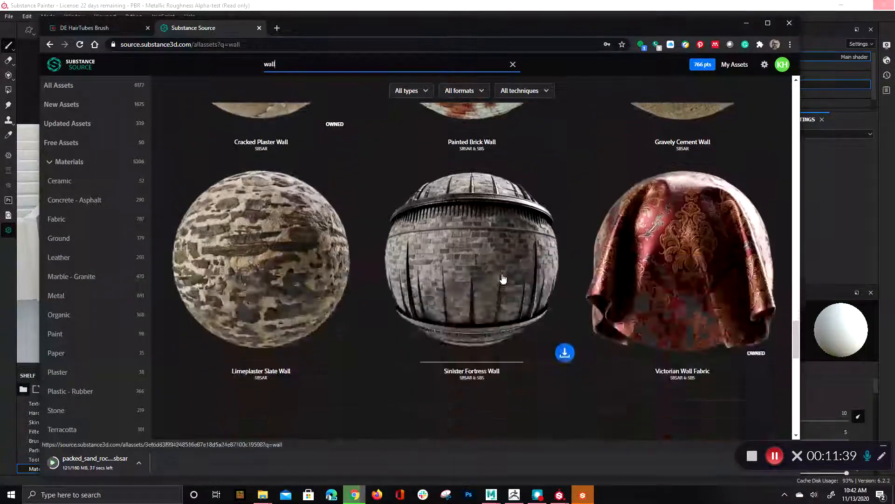
scroll(354, 292, "down", 4)
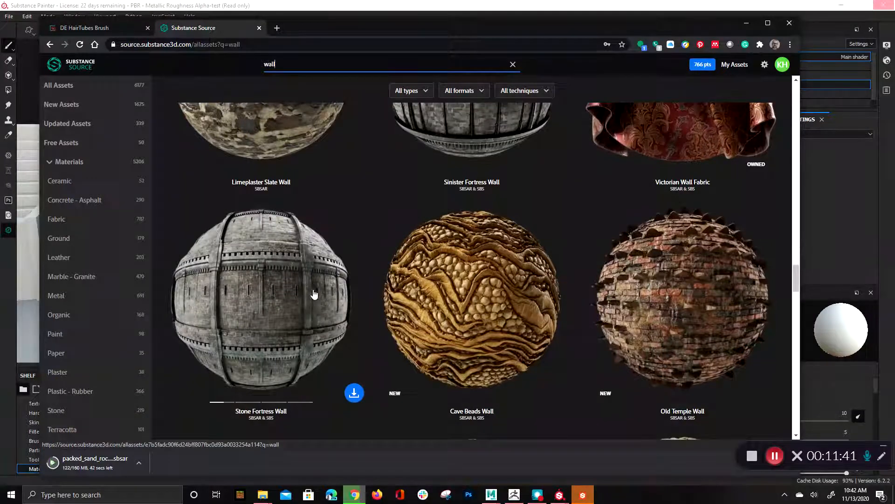
scroll(314, 295, "down", 5)
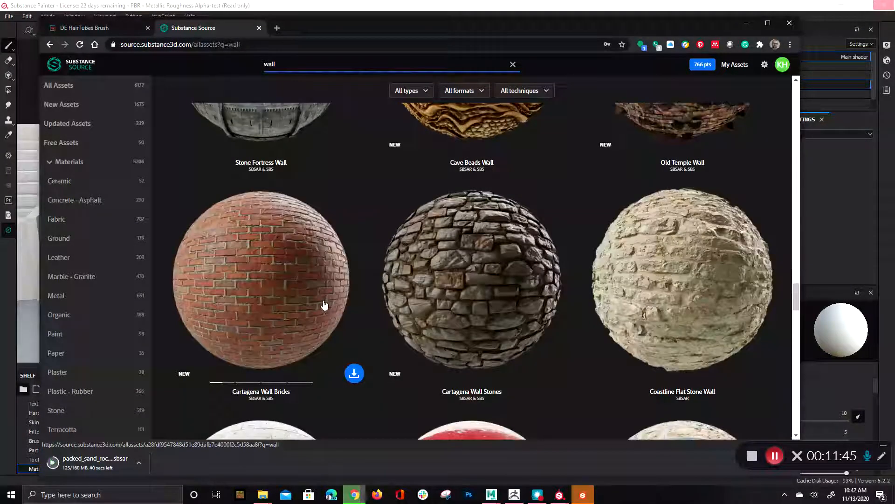
Download the Coastline Flat Stone Wall material from the wall results.
scroll(325, 305, "down", 2)
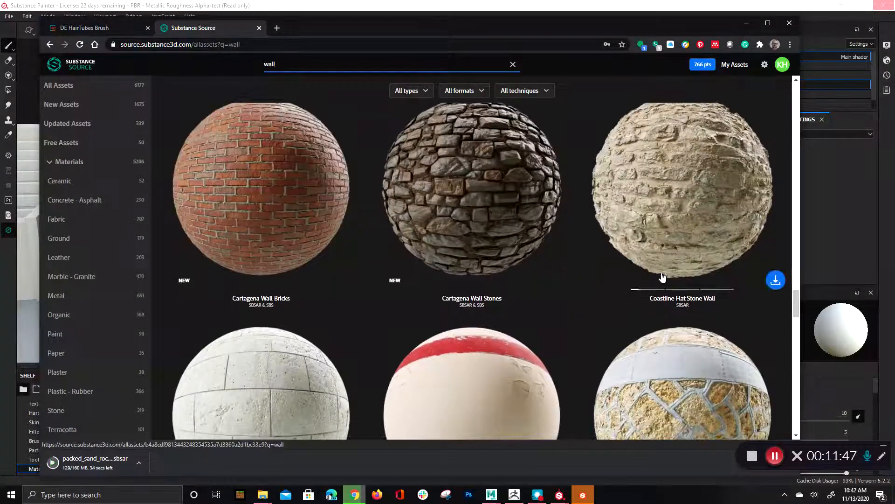
left_click(775, 281)
scroll(389, 292, "down", 3)
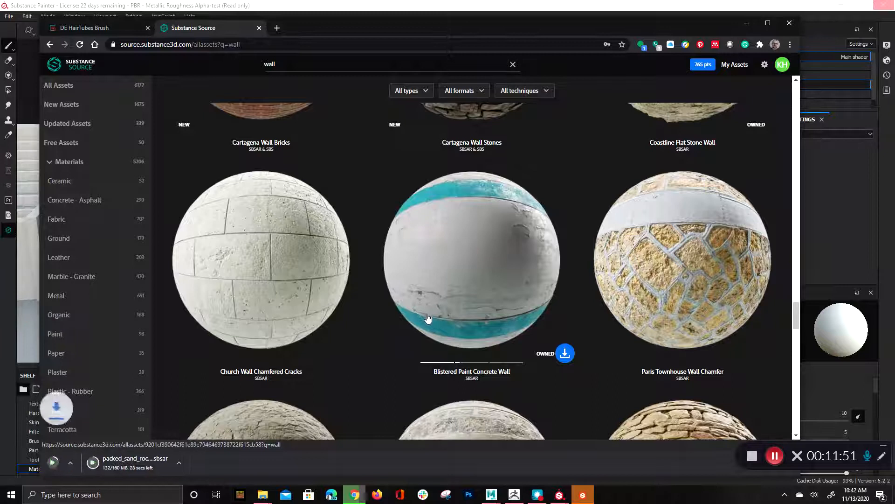
Open the Blistered Paint Concrete Wall details and look through its sample renders and colour presets.
left_click(443, 327)
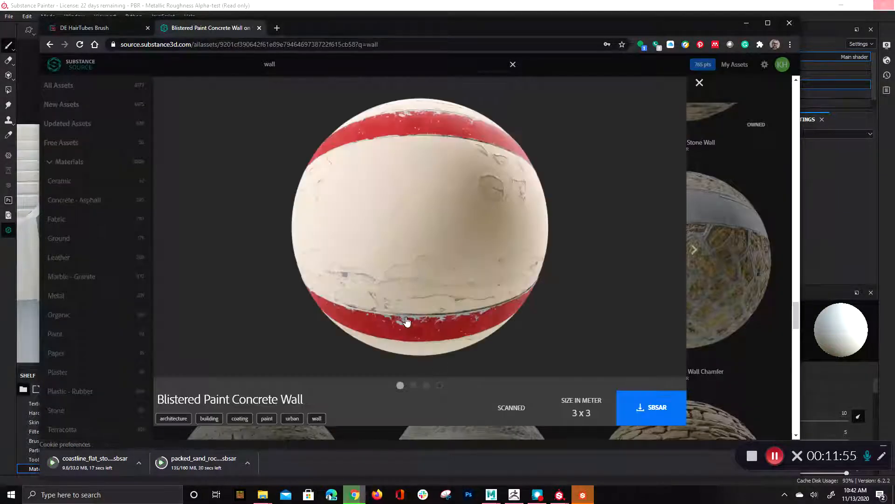
left_click_drag(509, 274, 265, 276)
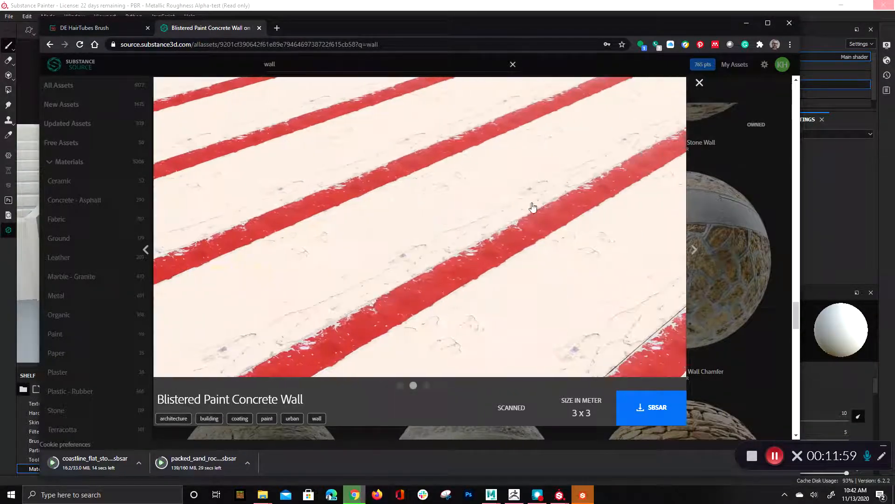
left_click_drag(558, 211, 258, 218)
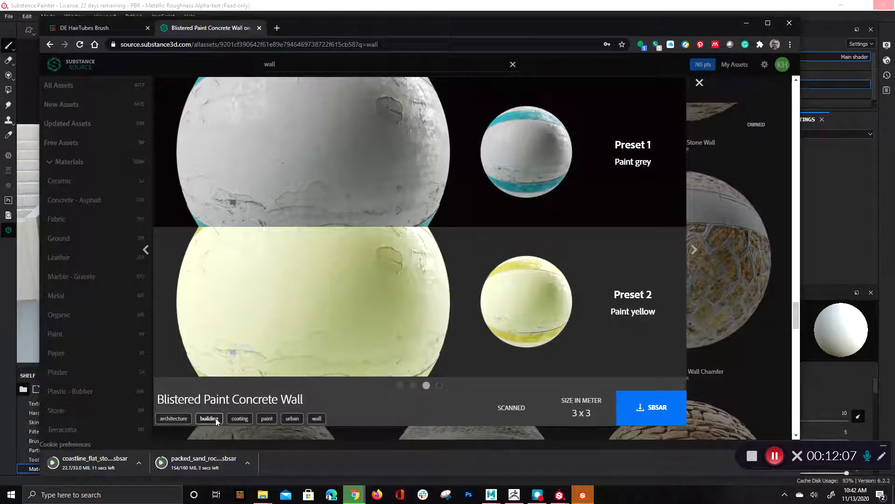
Preview Blistered Paint Concrete Wall on a sphere in the 3D viewer, inspect its main parameters, and close the details.
left_click(440, 386)
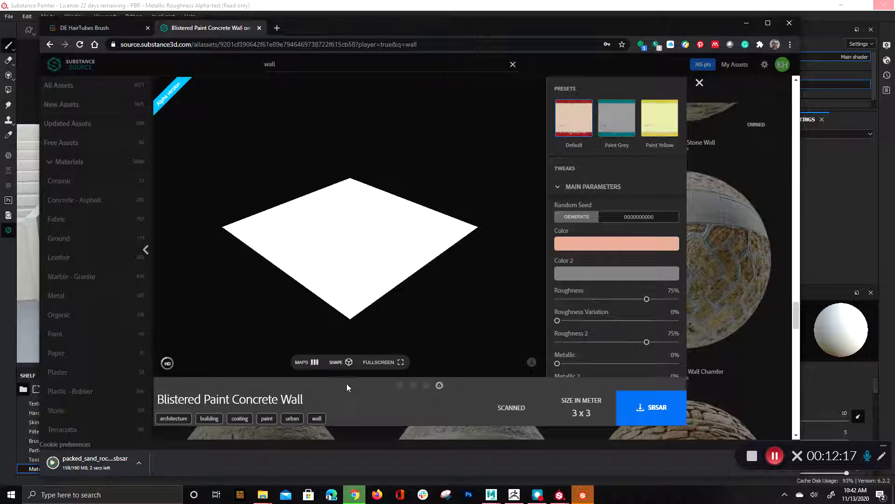
left_click(345, 365)
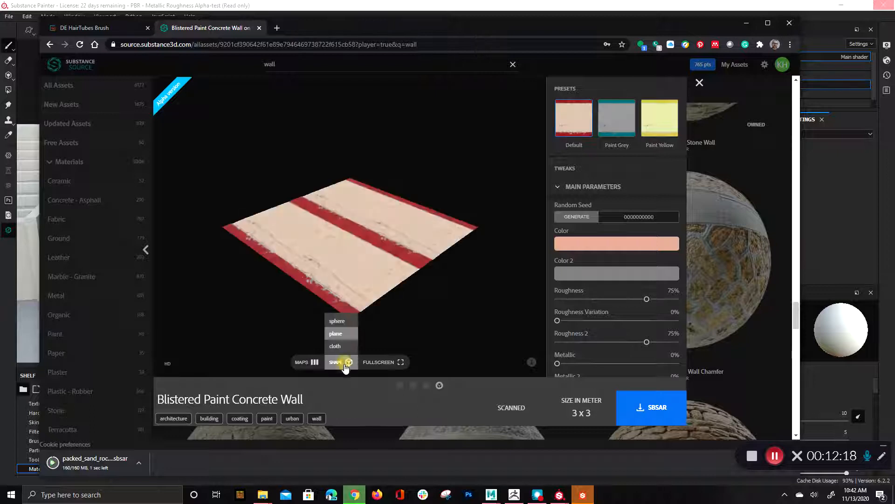
left_click(346, 321)
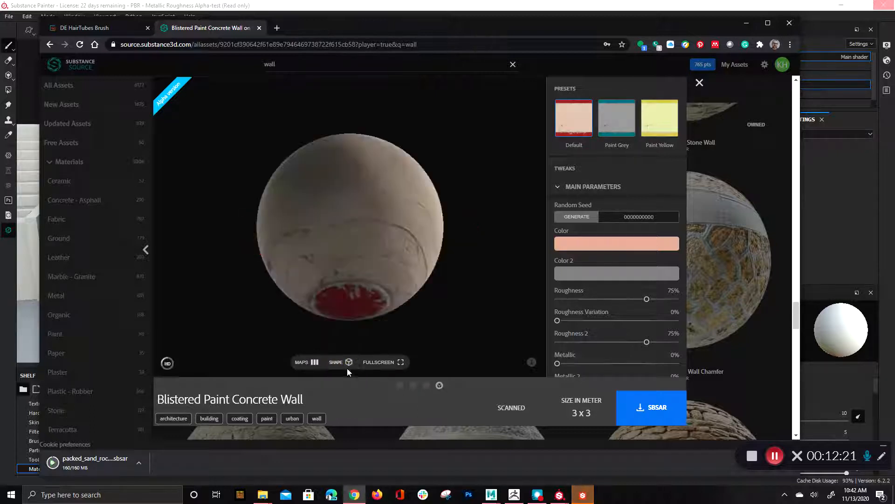
left_click_drag(360, 248, 456, 314)
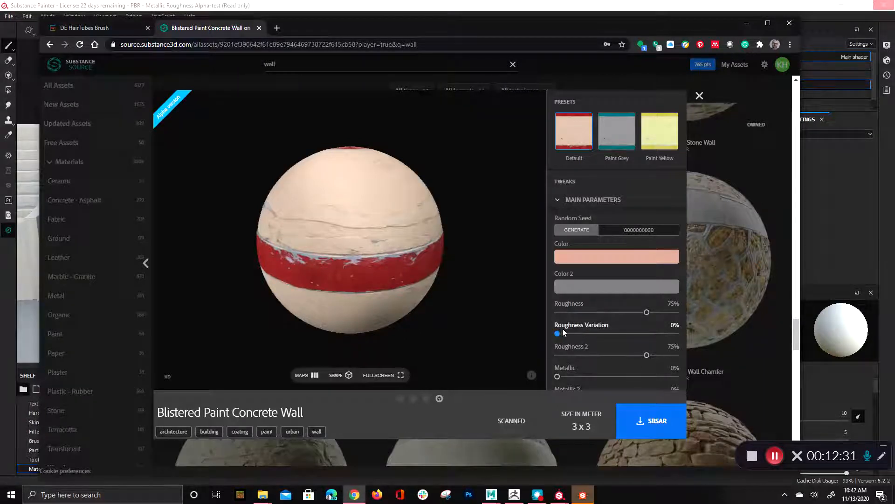
scroll(606, 322, "down", 1)
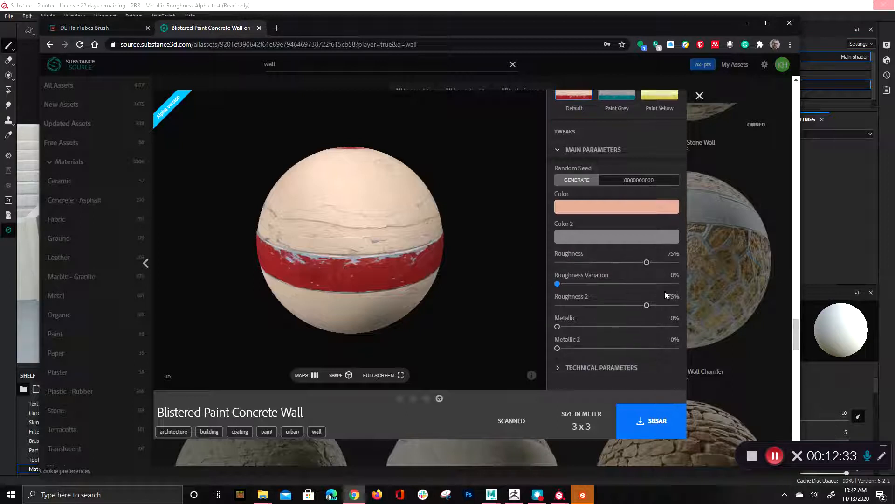
scroll(555, 275, "up", 1)
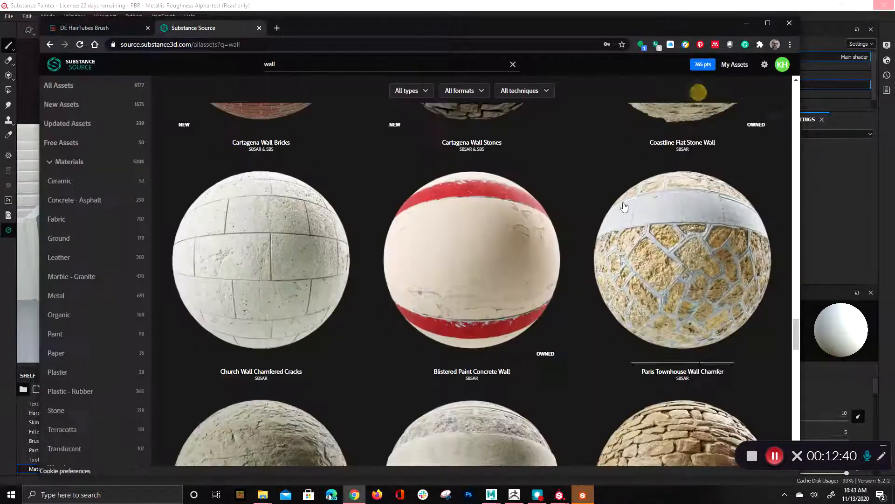
left_click(700, 95)
Browse further down the wall results and download the Old Limestone Wall Reinforced material.
scroll(508, 280, "down", 5)
scroll(499, 286, "up", 4)
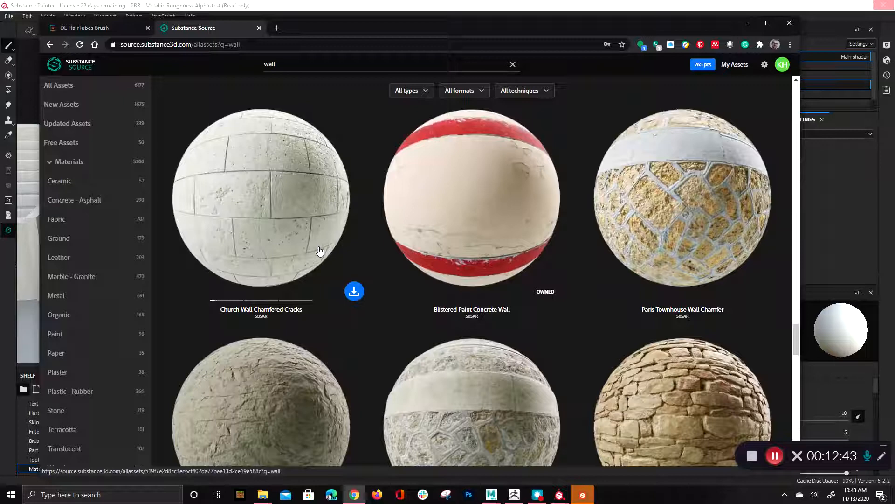
scroll(245, 386, "down", 5)
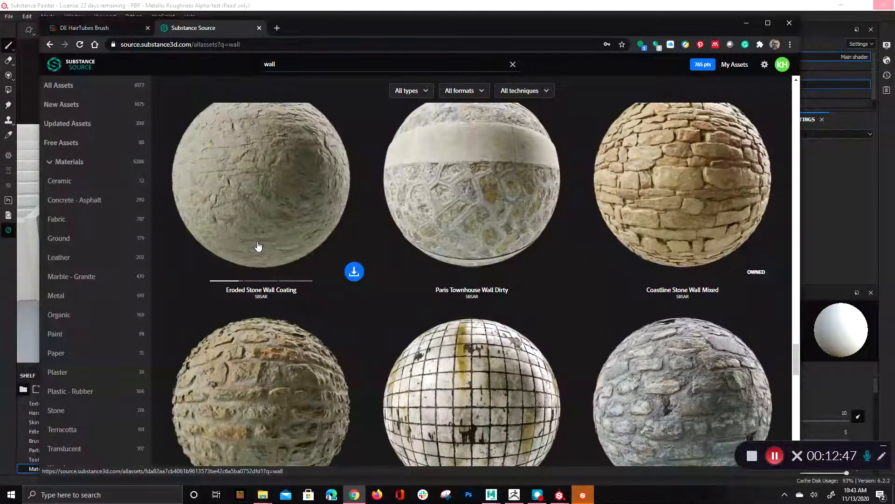
scroll(270, 250, "down", 8)
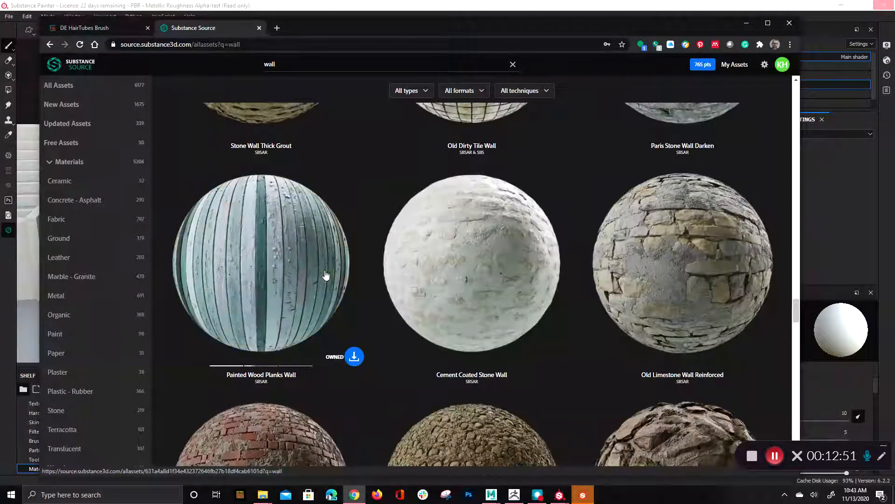
scroll(351, 303, "down", 4)
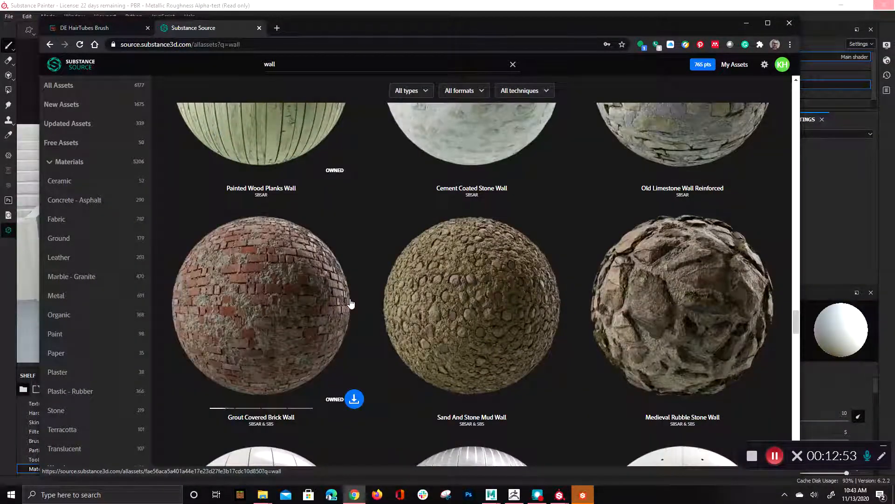
scroll(366, 306, "up", 3)
left_click(776, 325)
Examine the panel, stone and brick materials further down the wall results for surfaces that could suit the stadium.
scroll(340, 279, "down", 8)
scroll(355, 326, "down", 4)
scroll(606, 354, "up", 3)
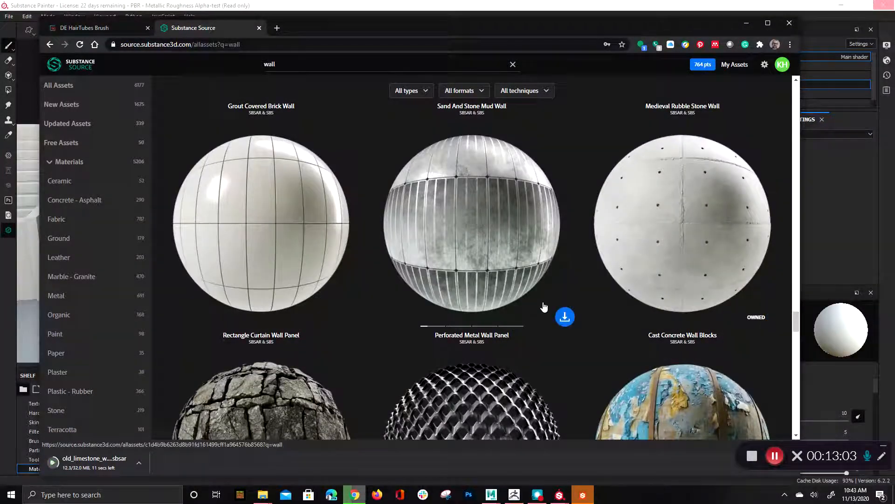
scroll(533, 306, "down", 1)
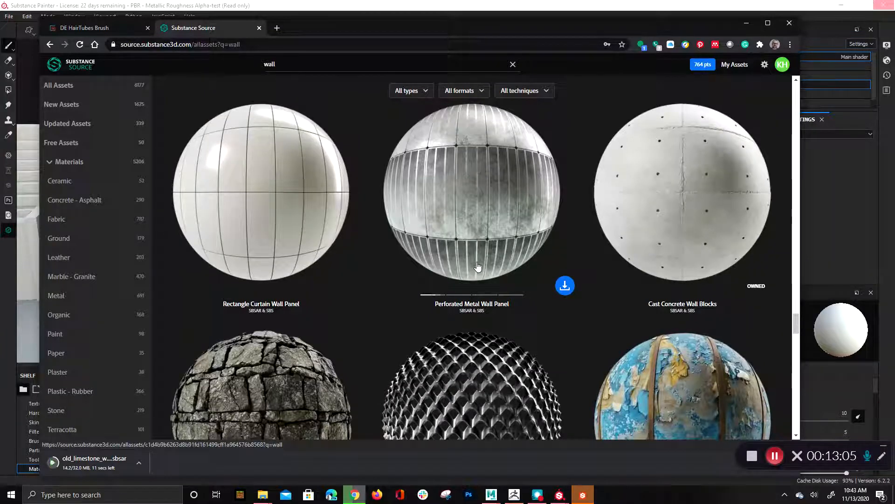
scroll(477, 267, "down", 5)
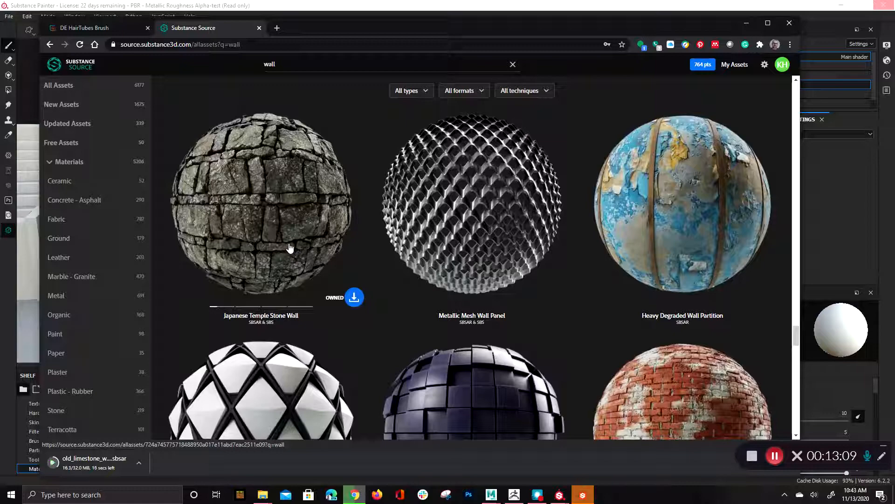
scroll(353, 304, "down", 5)
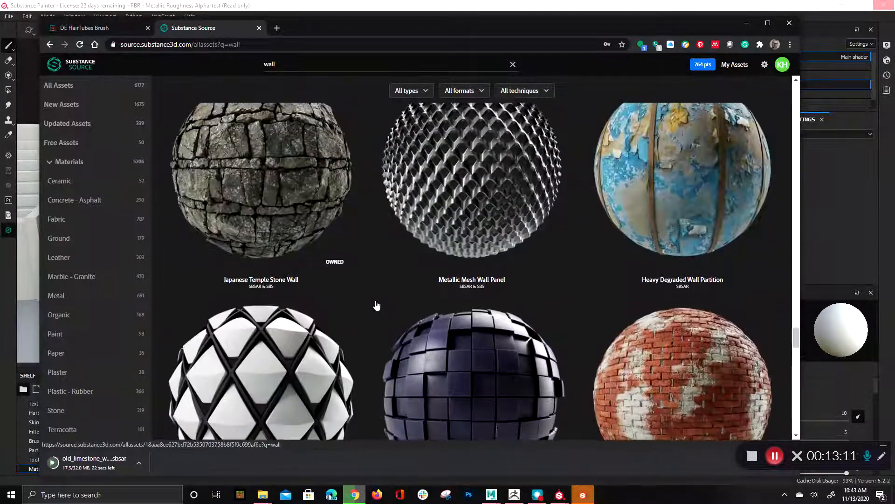
scroll(352, 322, "down", 5)
scroll(344, 330, "up", 5)
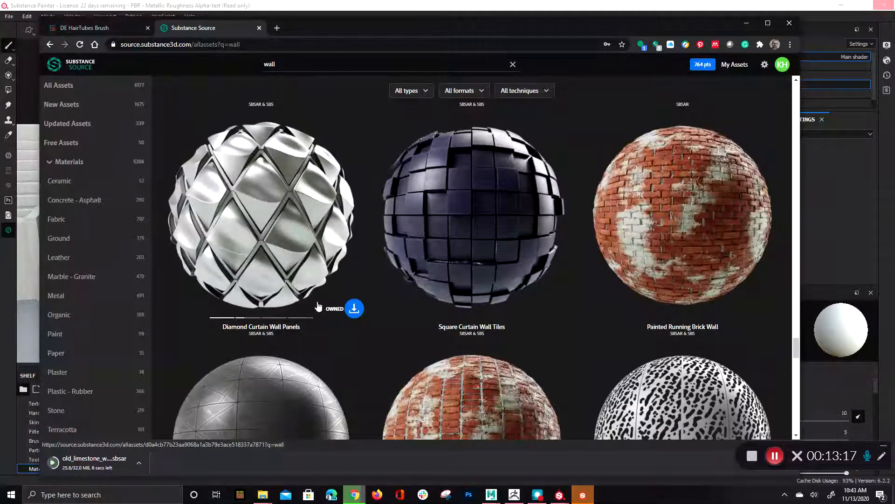
Download the Eroded Dirty Concrete Wall and Cement Covered Brick Wall materials from further down the wall results.
scroll(368, 333, "down", 4)
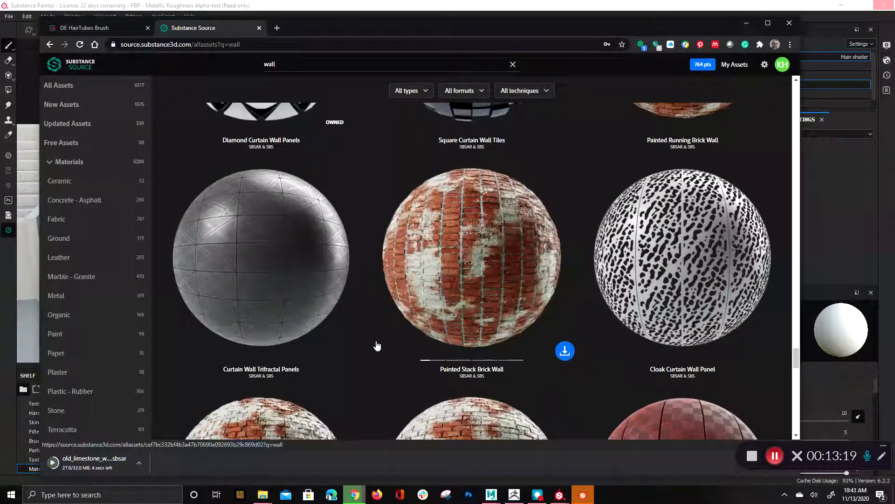
scroll(377, 346, "down", 4)
scroll(373, 365, "down", 5)
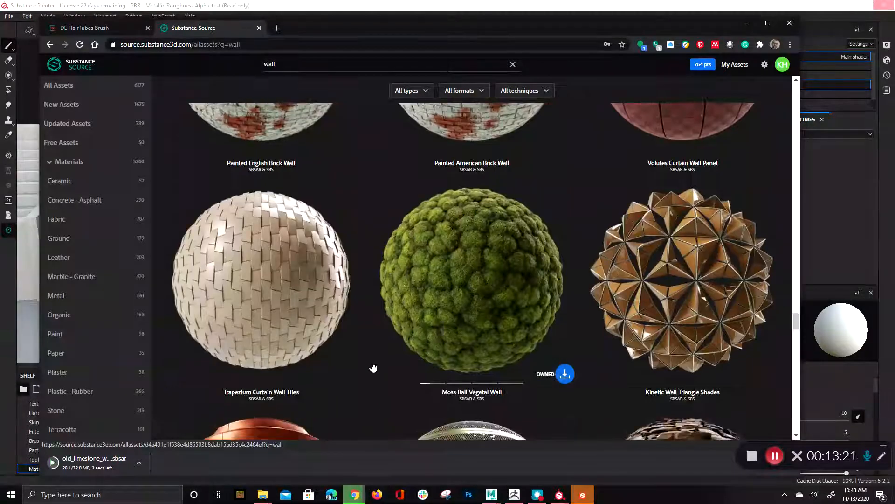
scroll(372, 366, "down", 3)
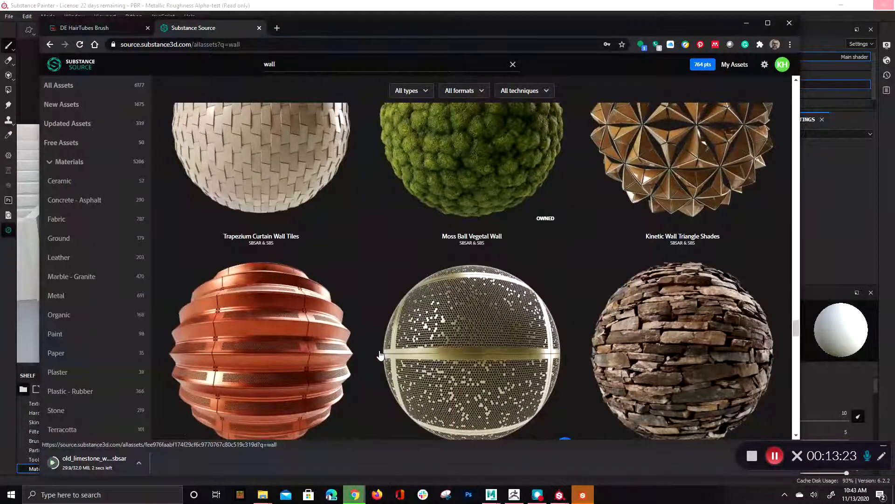
scroll(379, 354, "up", 1)
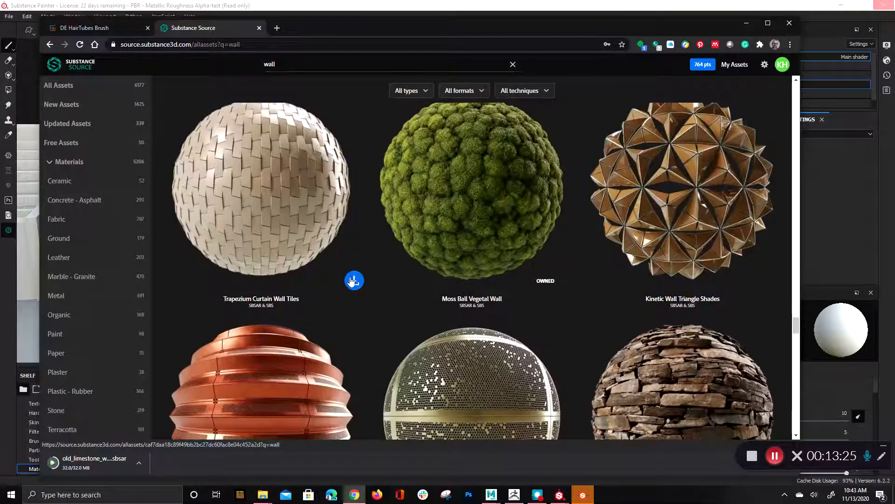
scroll(445, 300, "down", 9)
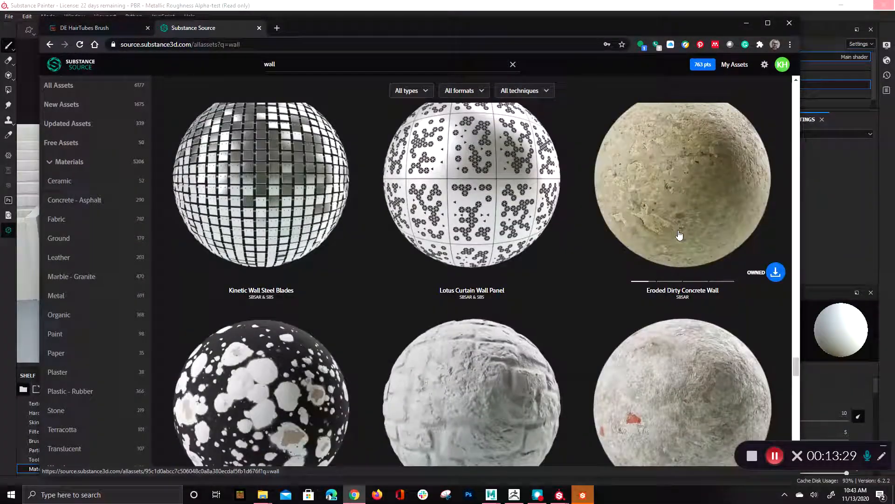
scroll(427, 350, "down", 4)
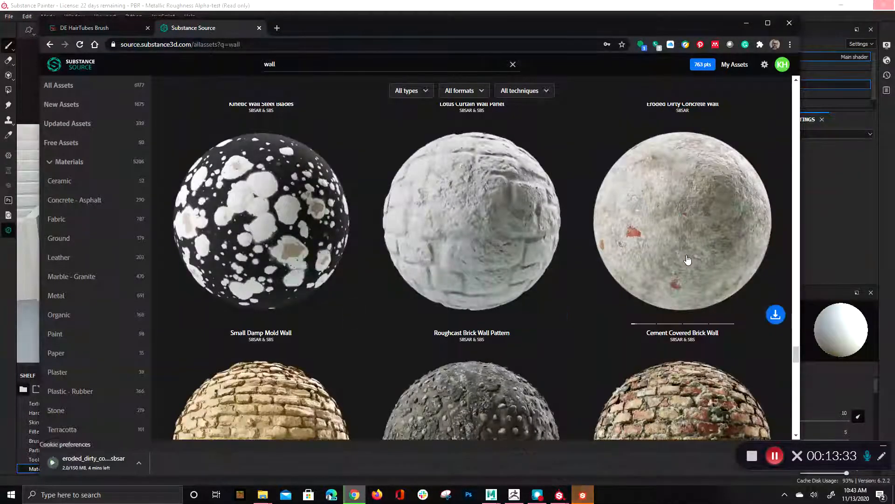
scroll(413, 345, "down", 3)
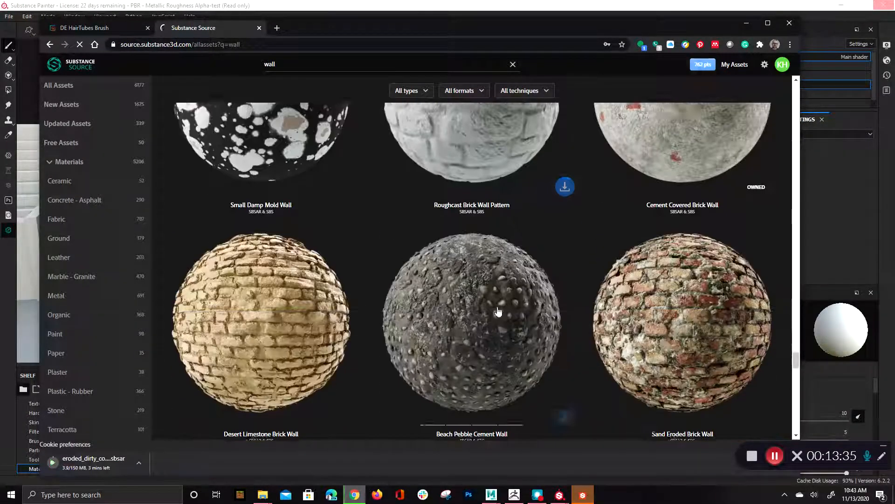
Continue through the wall results to the cement tile materials and download Cement Wall Hex Tiles.
scroll(265, 300, "down", 12)
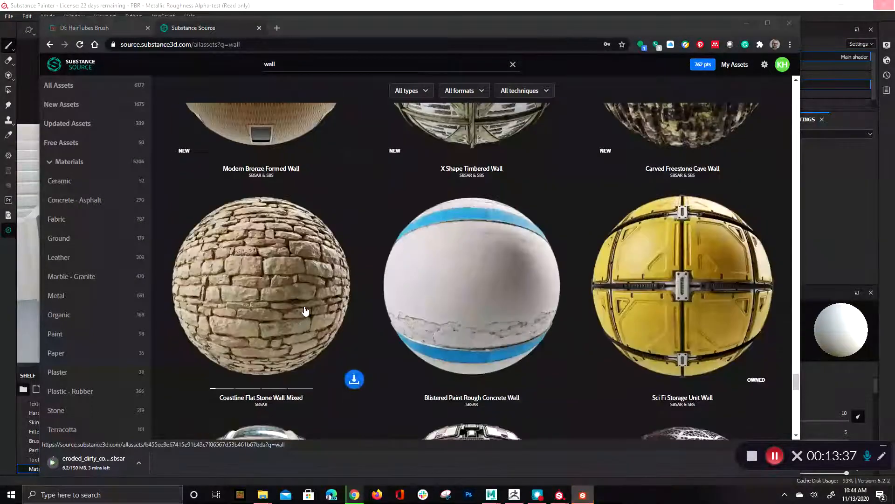
scroll(299, 301, "down", 3)
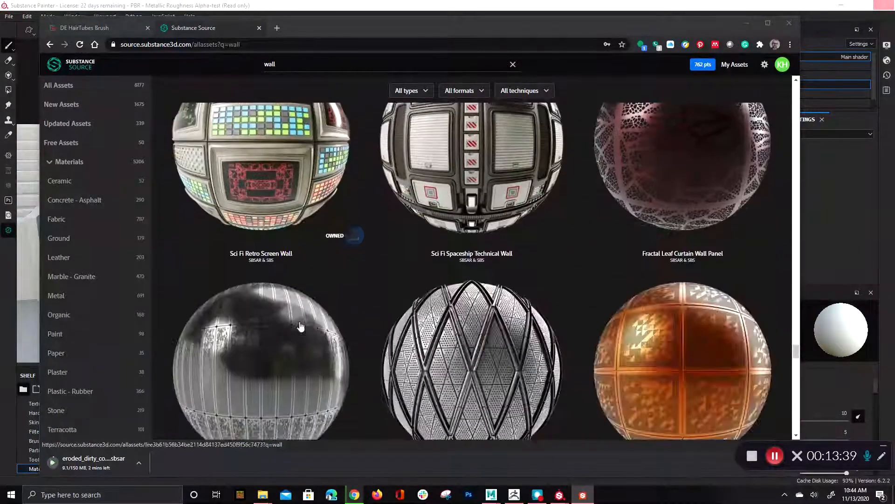
scroll(539, 292, "down", 10)
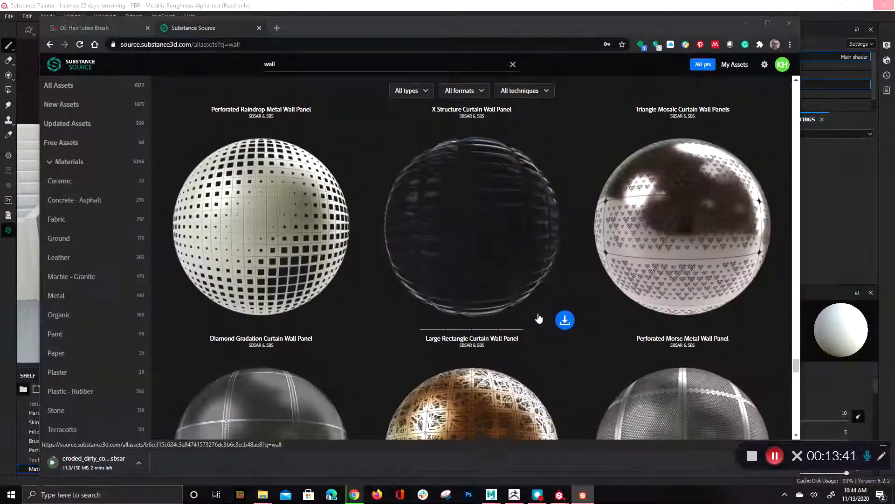
scroll(443, 283, "down", 13)
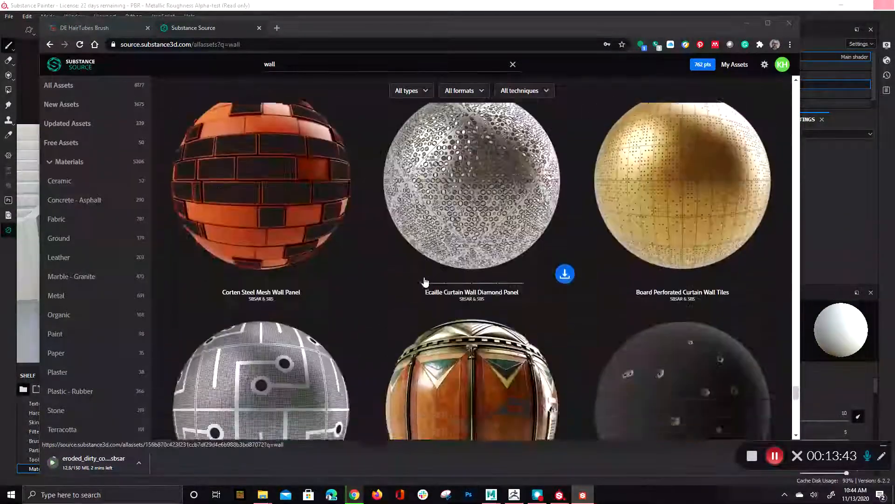
scroll(413, 286, "down", 5)
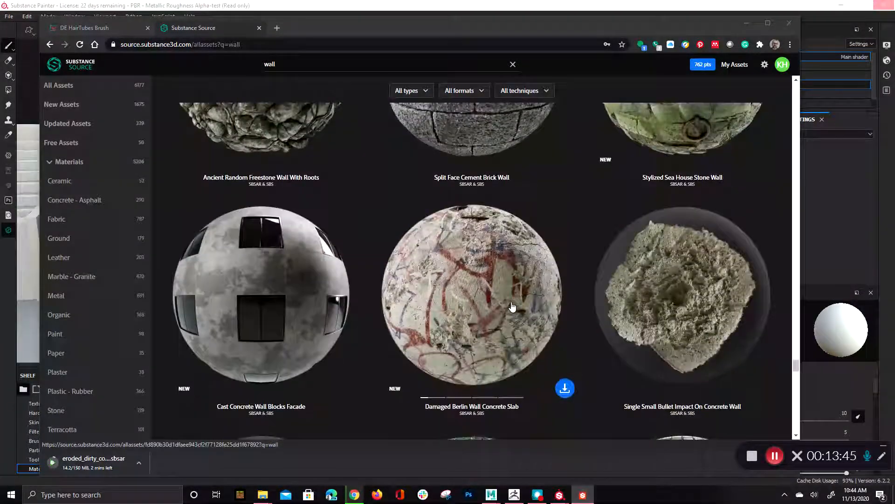
scroll(498, 287, "down", 9)
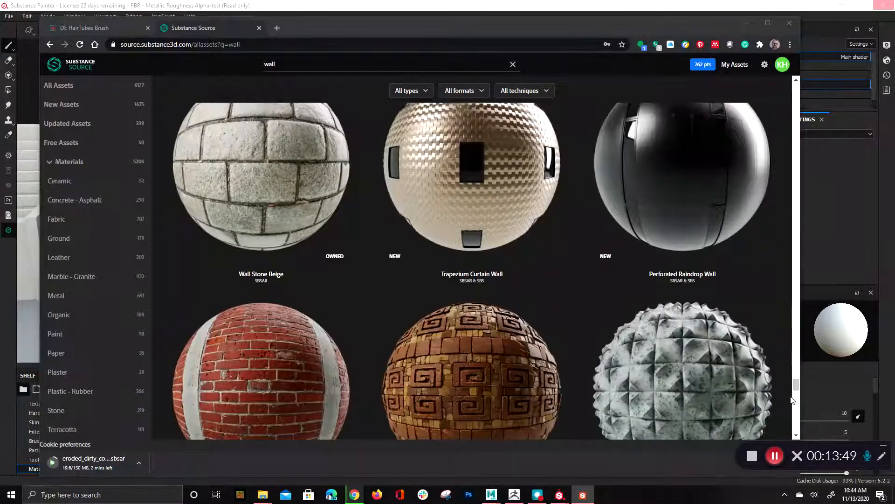
scroll(793, 389, "down", 6)
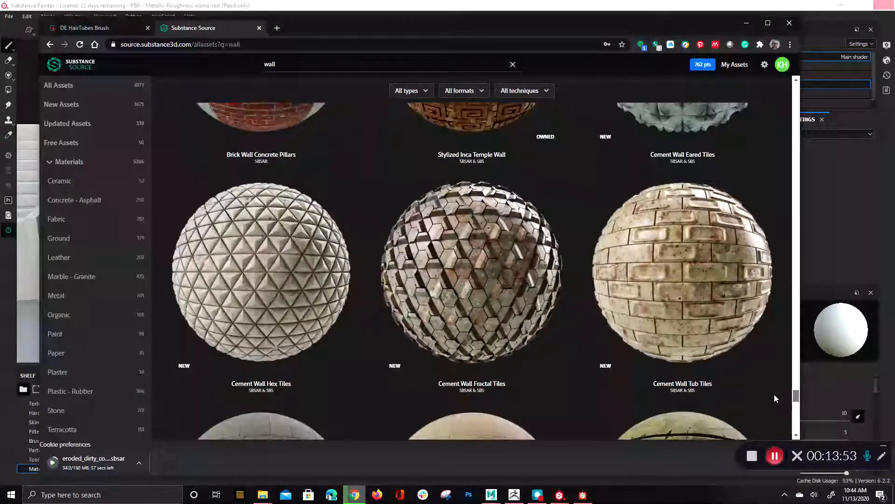
scroll(776, 395, "down", 3)
scroll(784, 396, "up", 1)
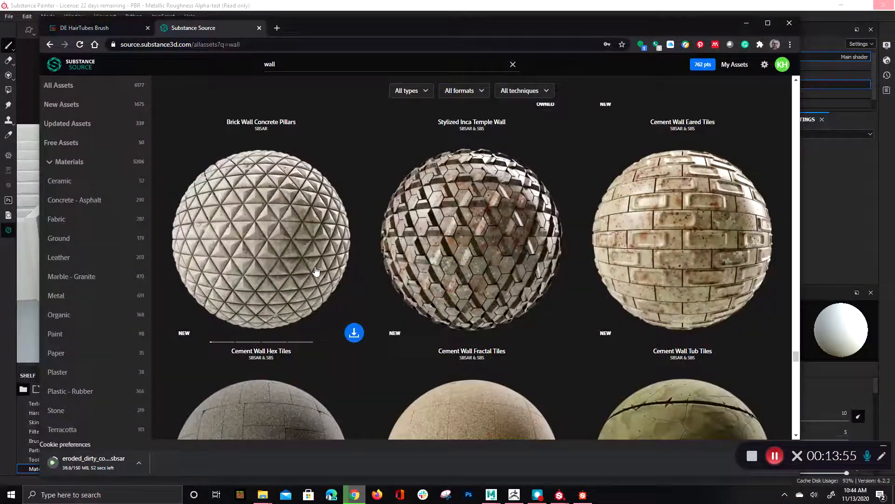
left_click(351, 332)
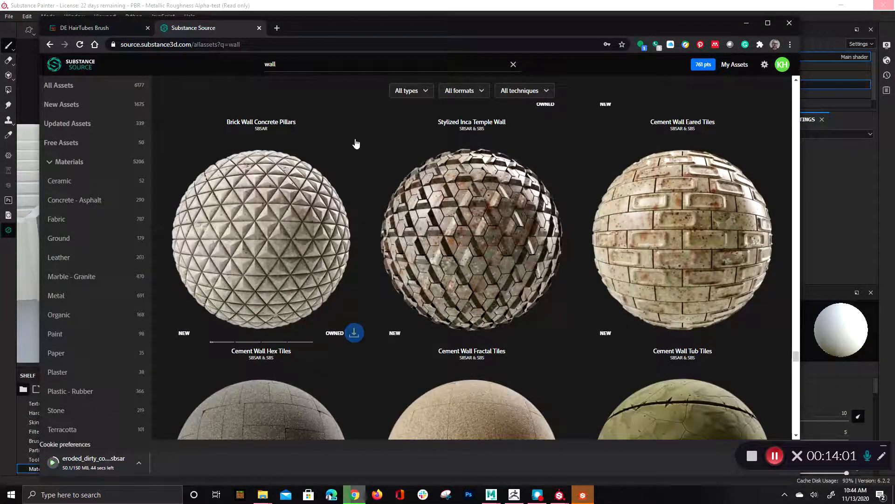
Browse further down the wall results and download the Jaslor Used Terracotta brick material.
scroll(379, 190, "down", 9)
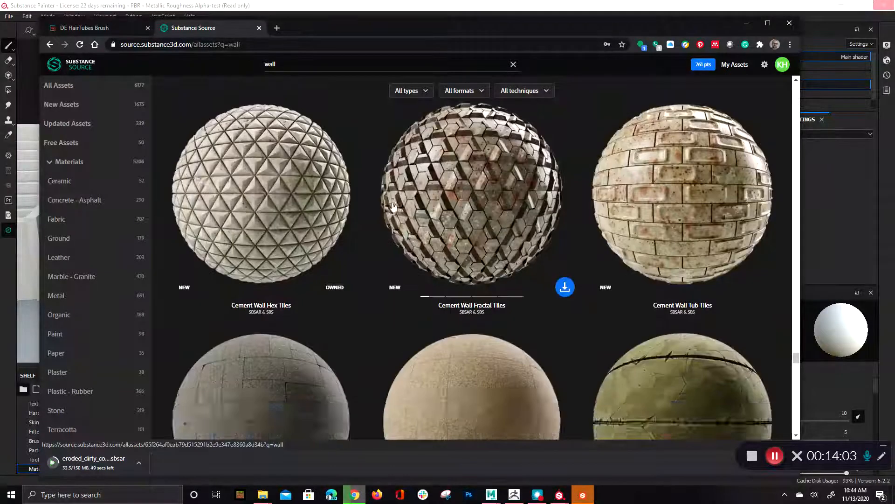
scroll(419, 284, "up", 3)
scroll(412, 261, "down", 5)
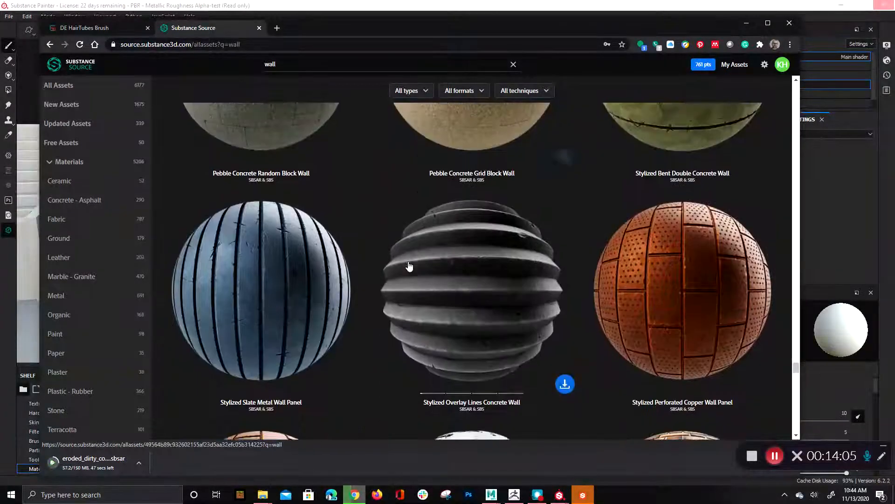
scroll(415, 265, "down", 8)
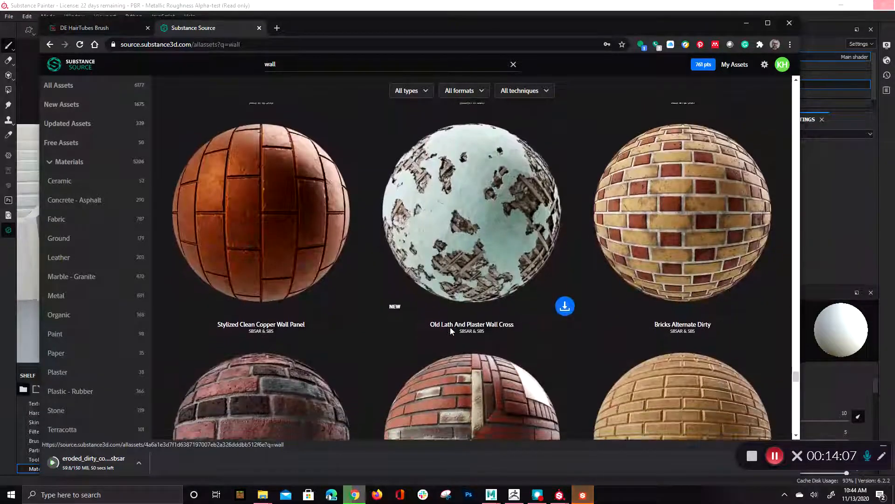
scroll(464, 355, "down", 3)
scroll(475, 349, "down", 8)
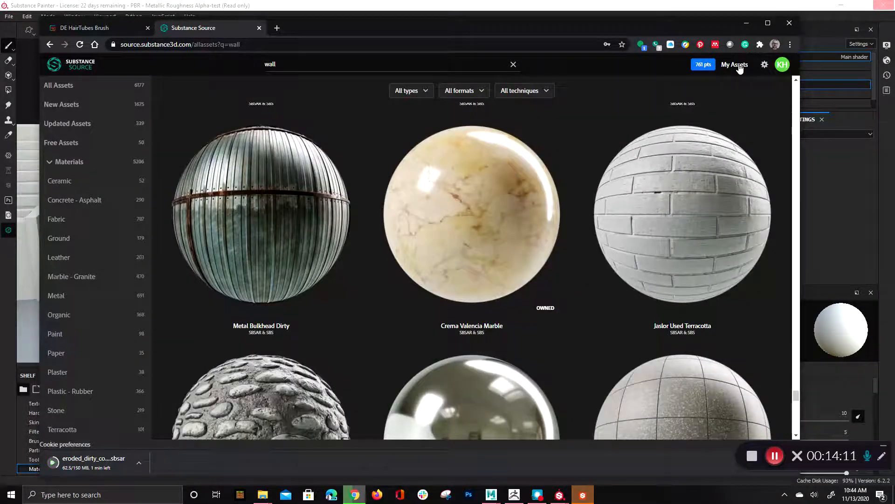
left_click(776, 307)
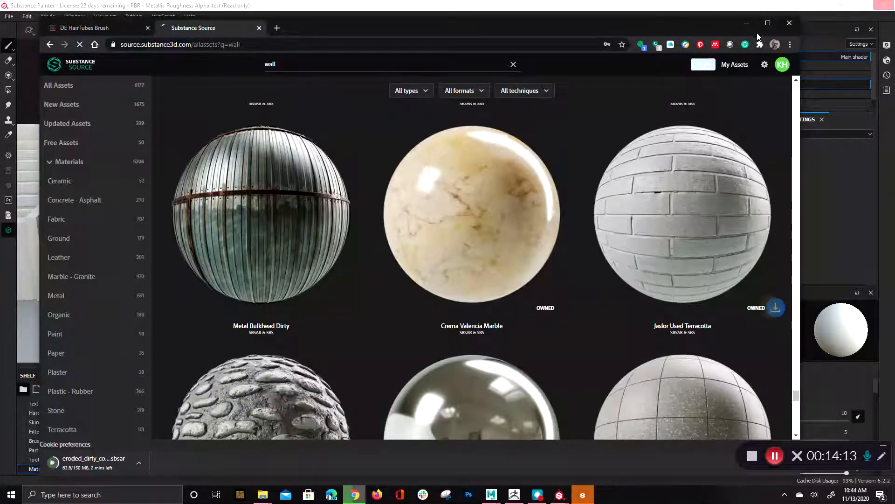
Minimize the browser and Substance Designer and return to the stadium project in Substance Painter.
left_click(754, 26)
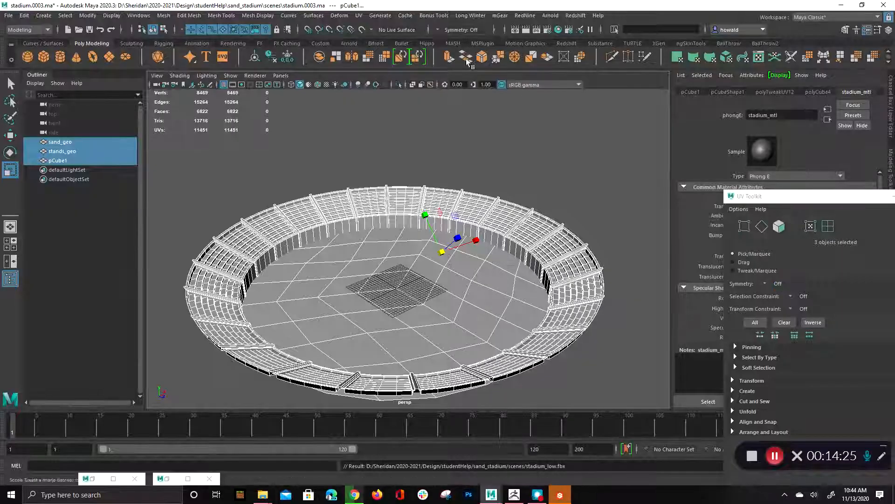
left_click(558, 496)
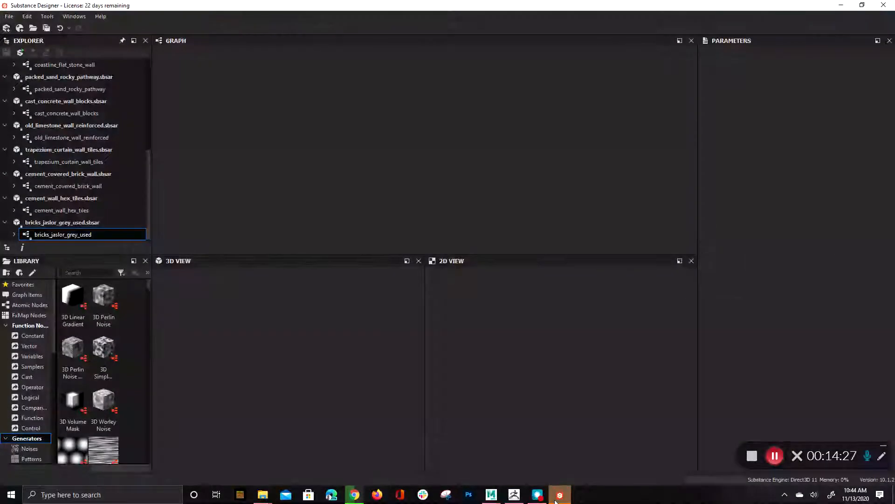
left_click(844, 5)
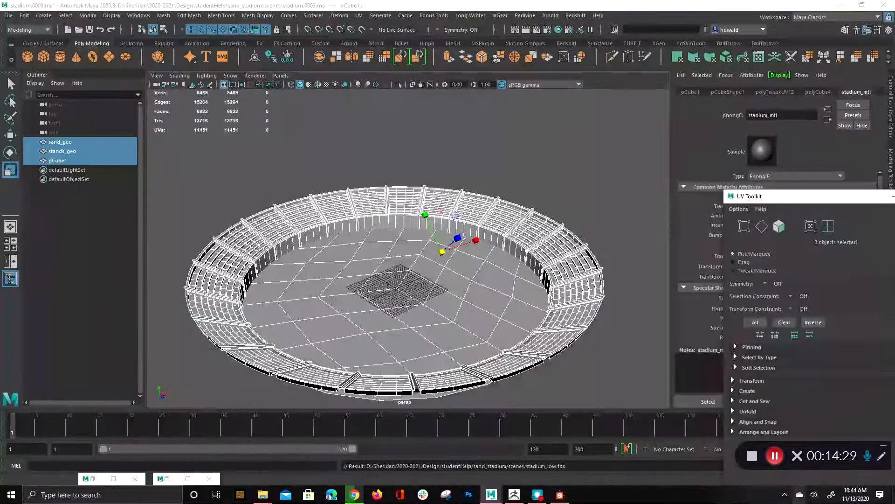
left_click(776, 456)
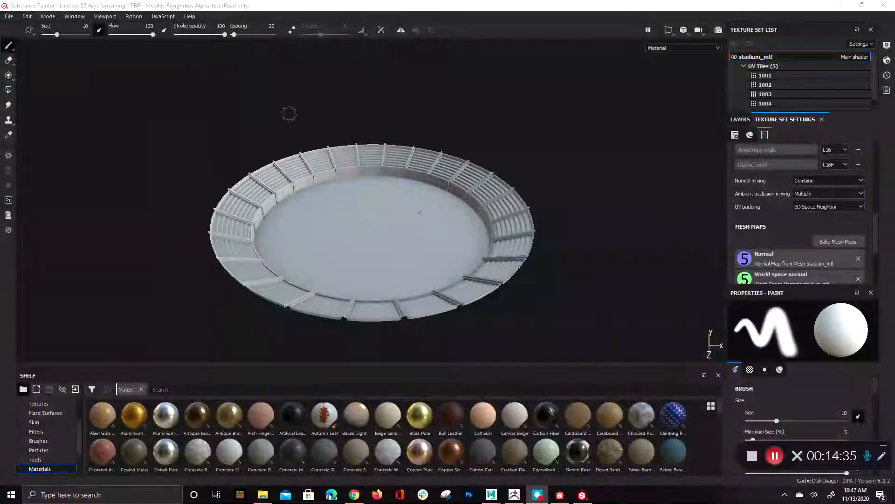
right_click_drag(195, 170, 410, 276, "alt")
left_click_drag(410, 276, 420, 238, "alt")
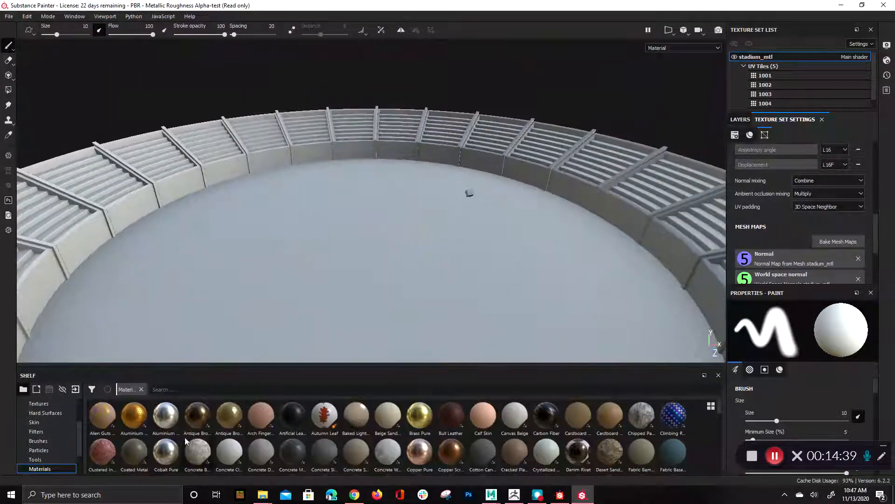
Add the 16 downloaded .sbsar files, eroded_dirty_concrete_wall through desert_sand_dune, from the Downloads folder as resources to import.
left_click(76, 389)
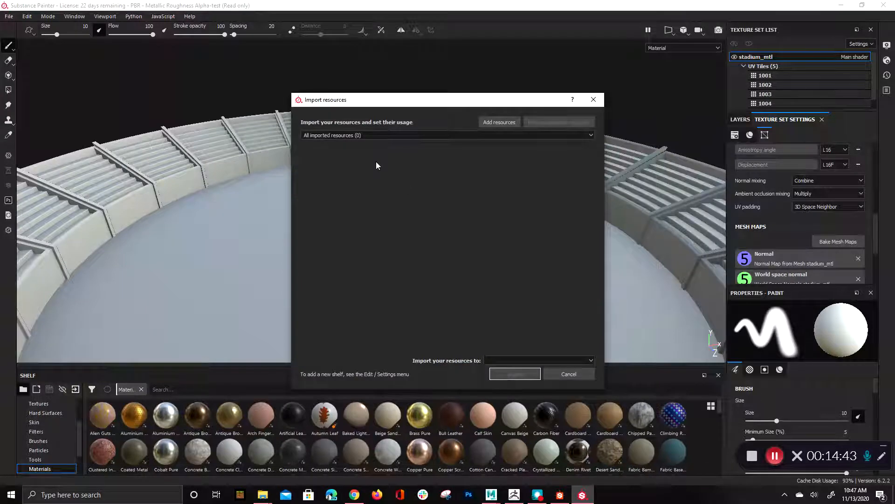
left_click(508, 121)
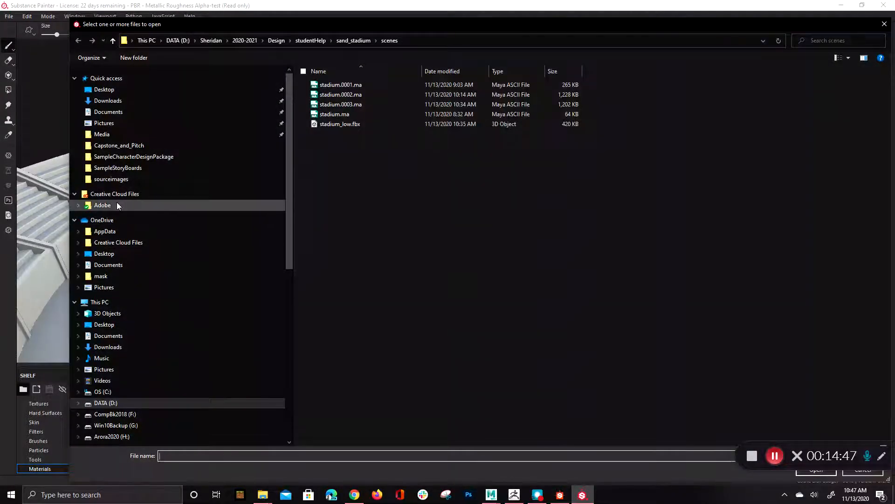
left_click(127, 347)
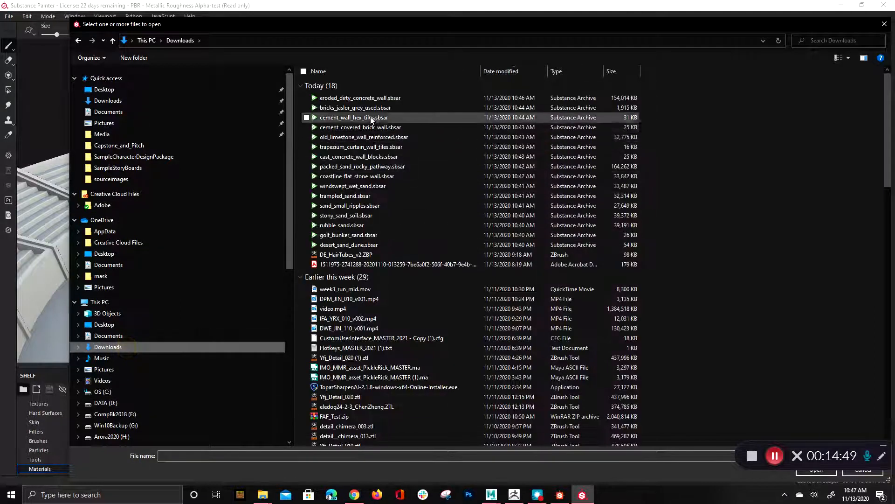
left_click(364, 98)
left_click(350, 244, "shift")
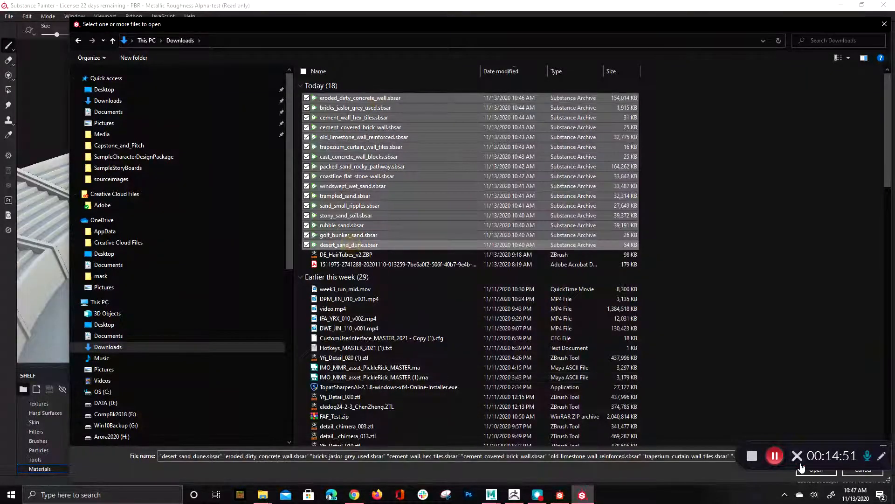
left_click_drag(821, 50, 822, 47)
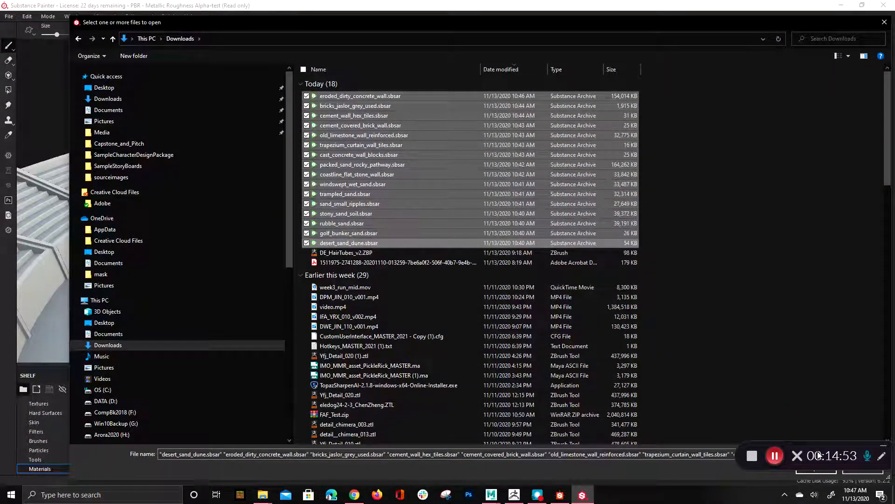
left_click_drag(818, 446, 857, 71)
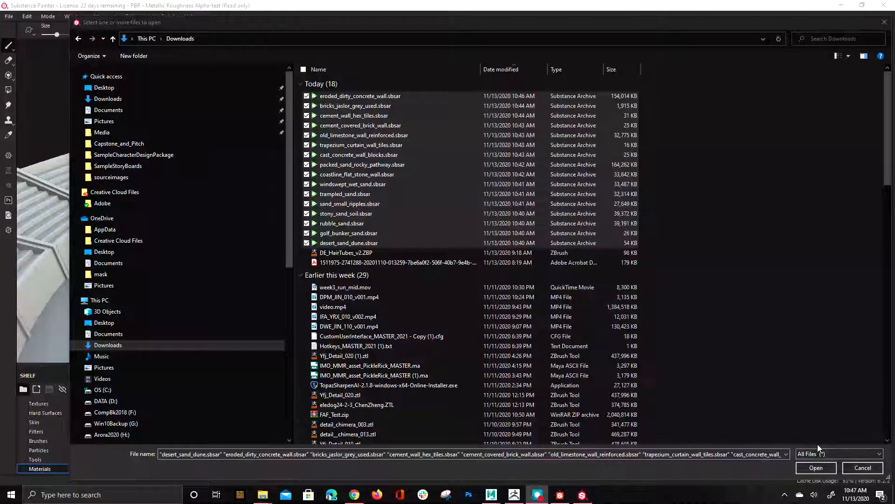
left_click(816, 467)
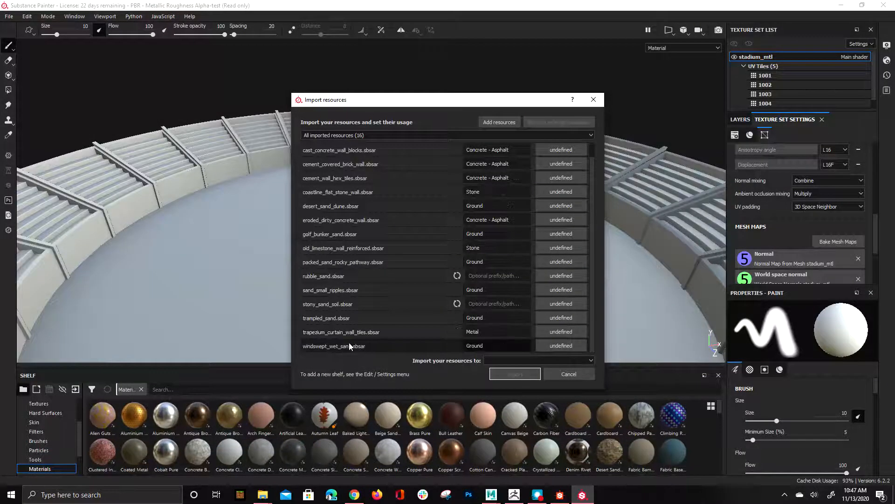
Set the usage of all listed resources to basematerial and import them into the current project.
left_click_drag(346, 151, 350, 350)
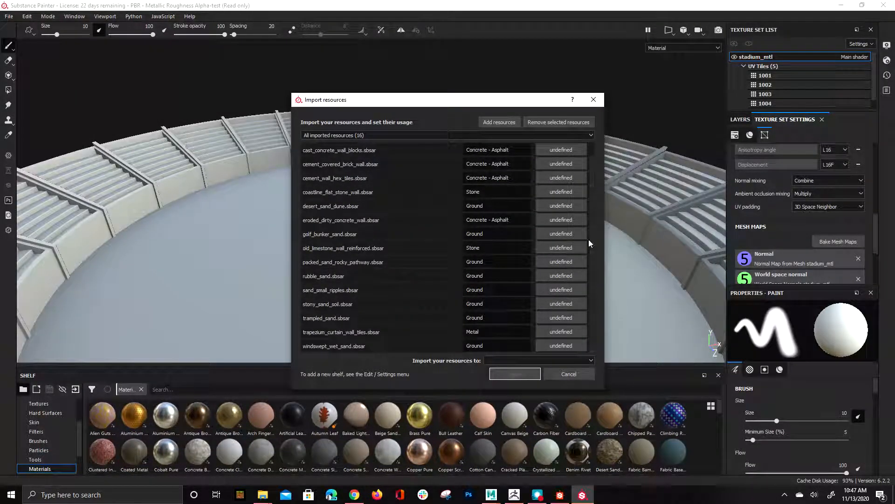
left_click(555, 150)
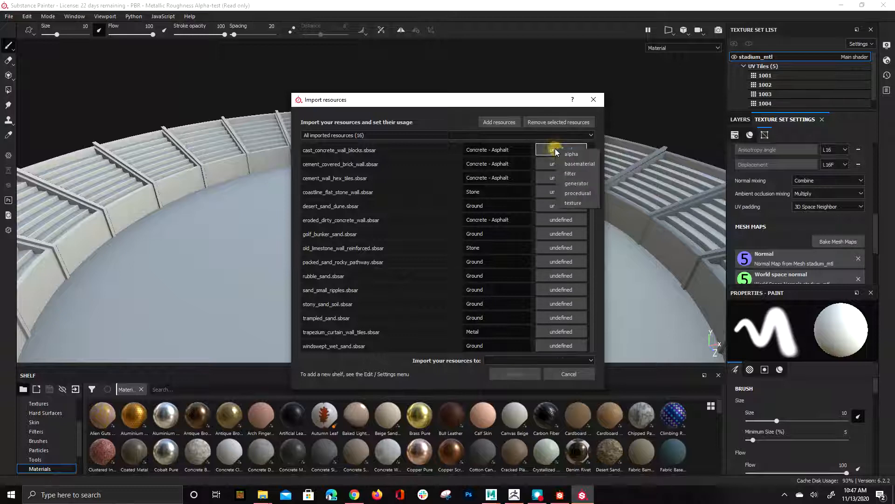
left_click(579, 163)
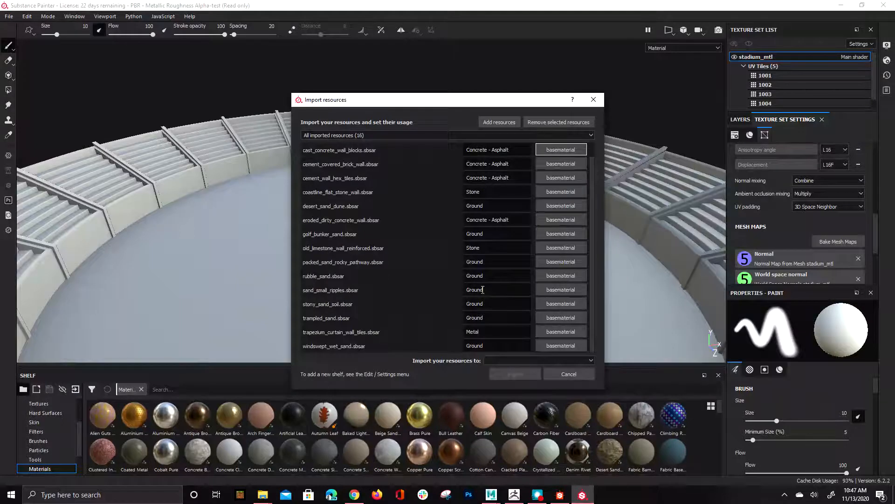
left_click(529, 360)
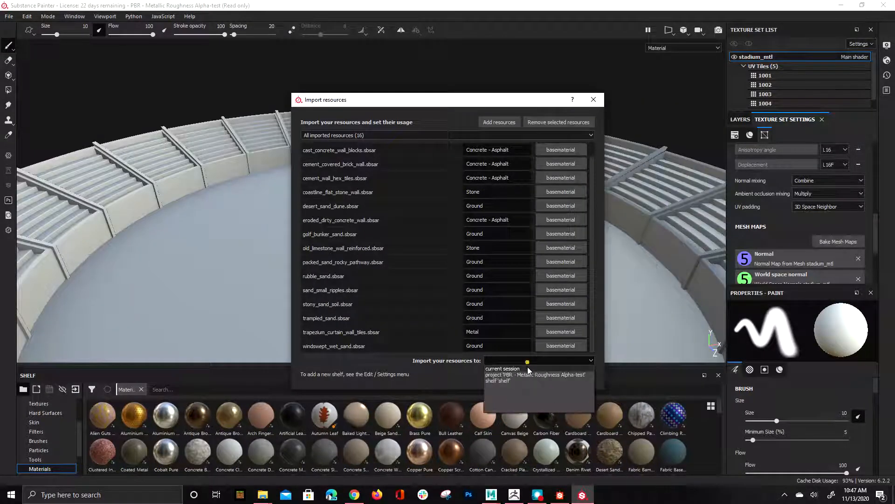
left_click(502, 375)
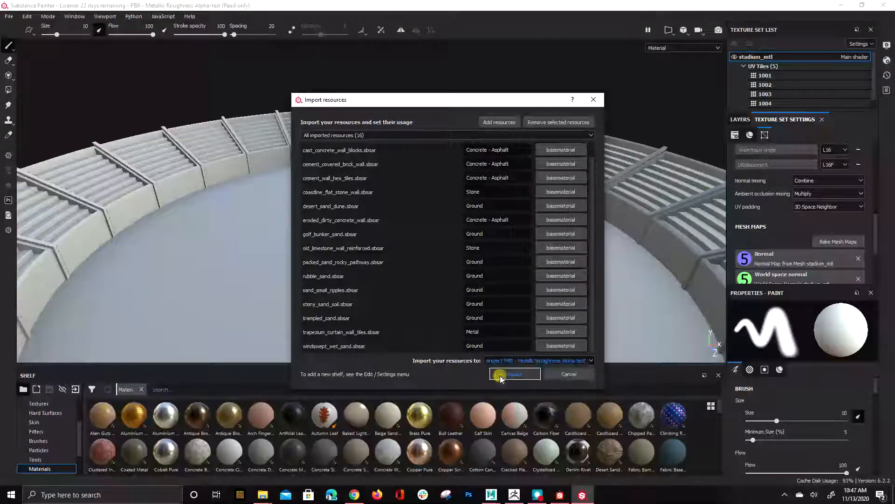
left_click(526, 376)
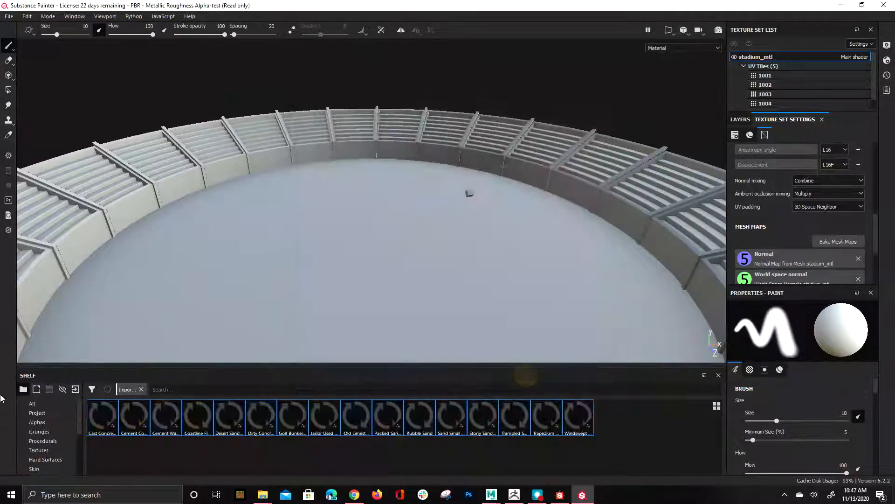
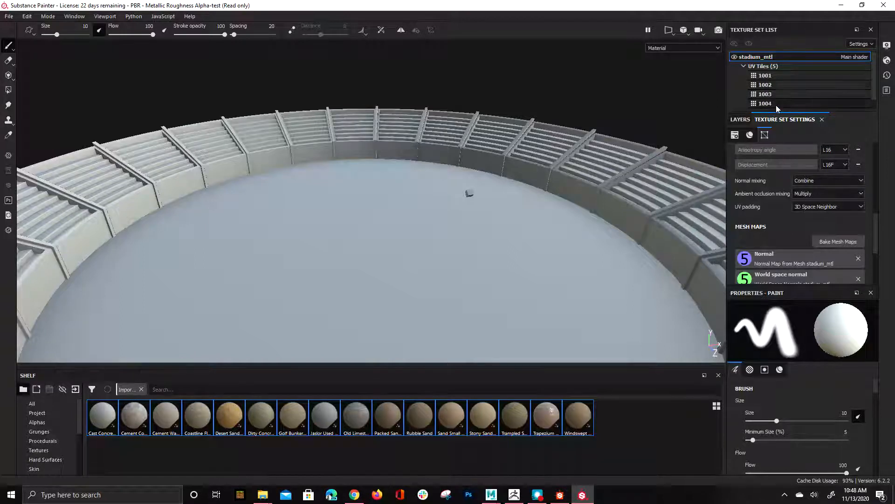
Select UV tile 1002 of stadium_mtl and look closely at the stadium's wall and stands.
left_click(766, 85)
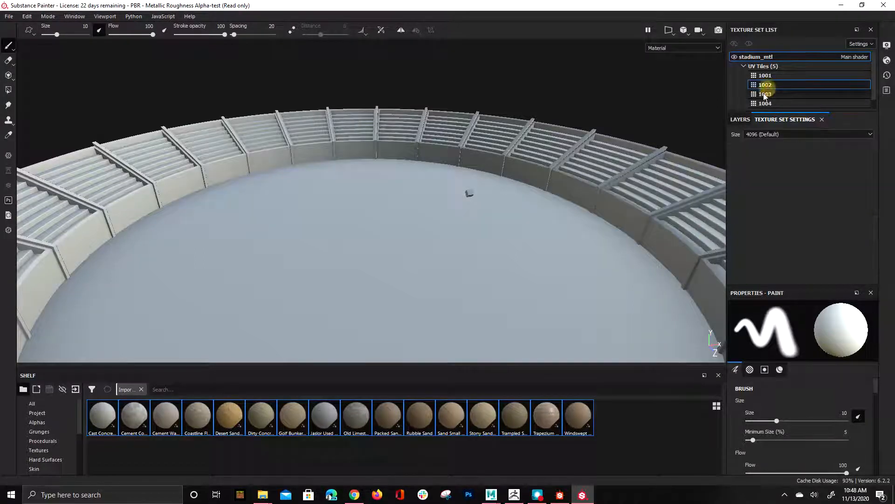
scroll(520, 225, "up", 8)
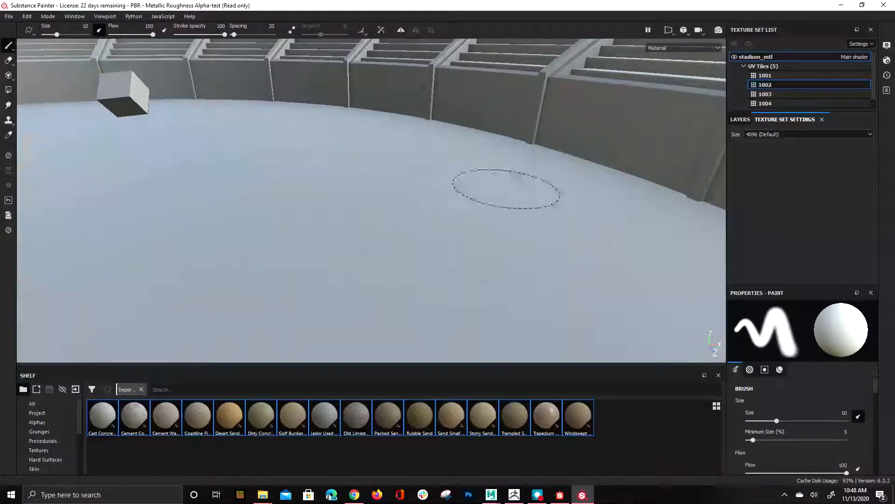
middle_click_drag(573, 64, 540, 210, "alt")
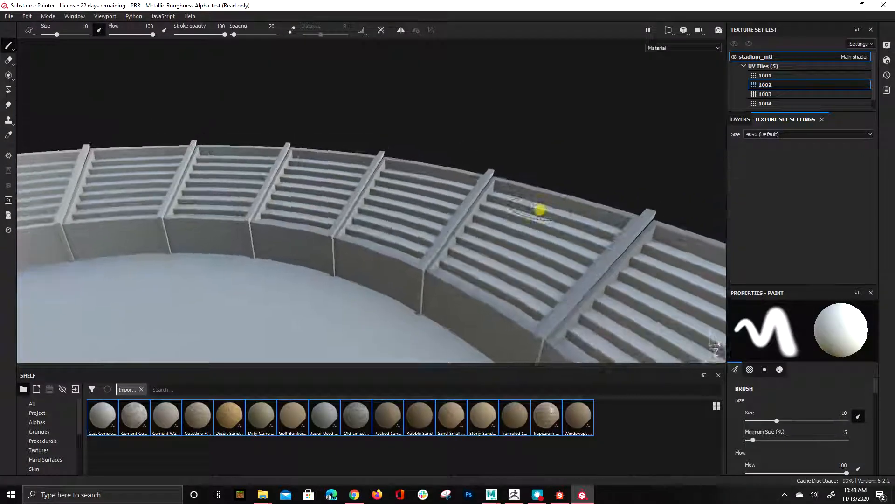
left_click_drag(540, 210, 543, 184, "alt")
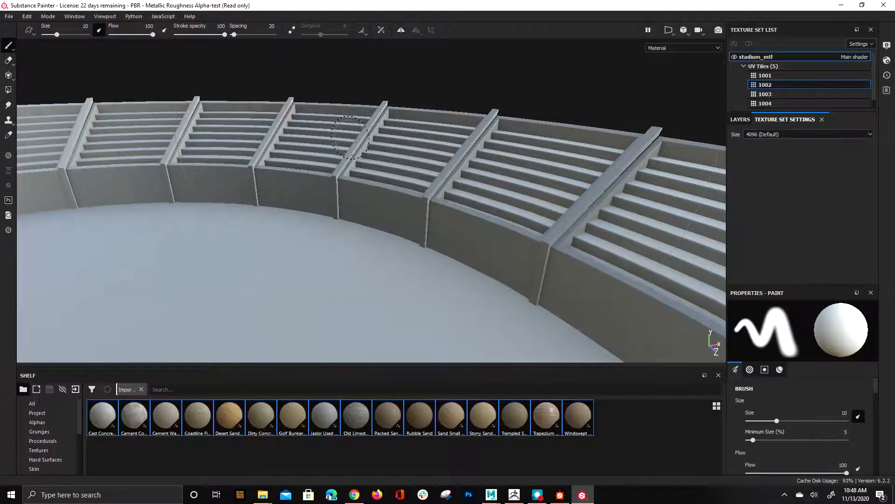
Show the 3D and 2D views side by side, with UV tiles 1001 to 1005 framed in the 2D view.
key("F1")
key("F2")
key("F3")
key("F2")
key("F1")
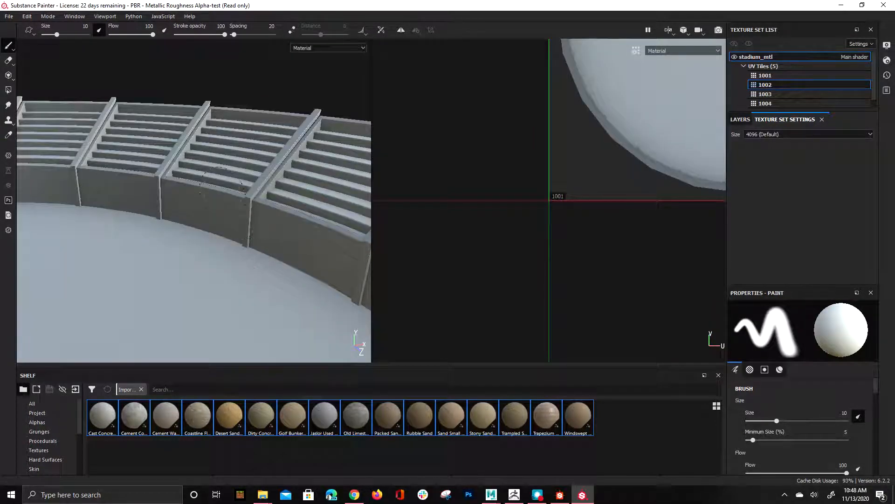
scroll(612, 203, "down", 5)
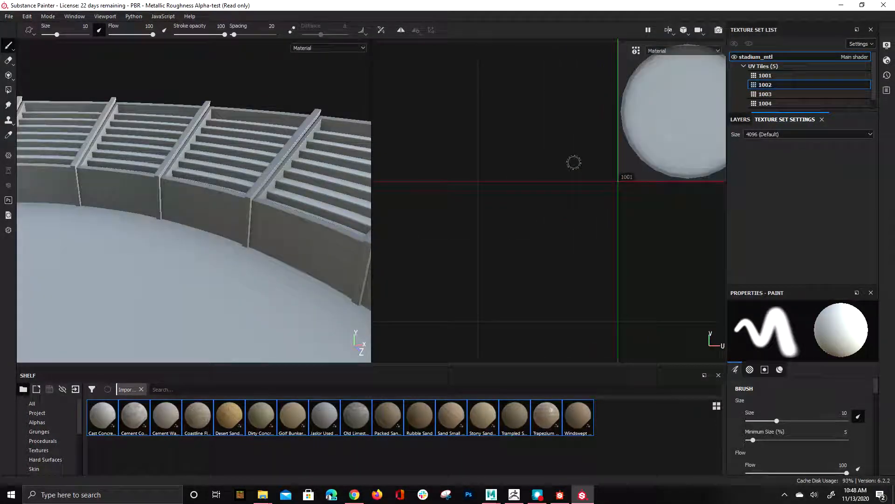
middle_click_drag(723, 182, 555, 213, "alt")
right_click_drag(546, 226, 540, 247, "alt")
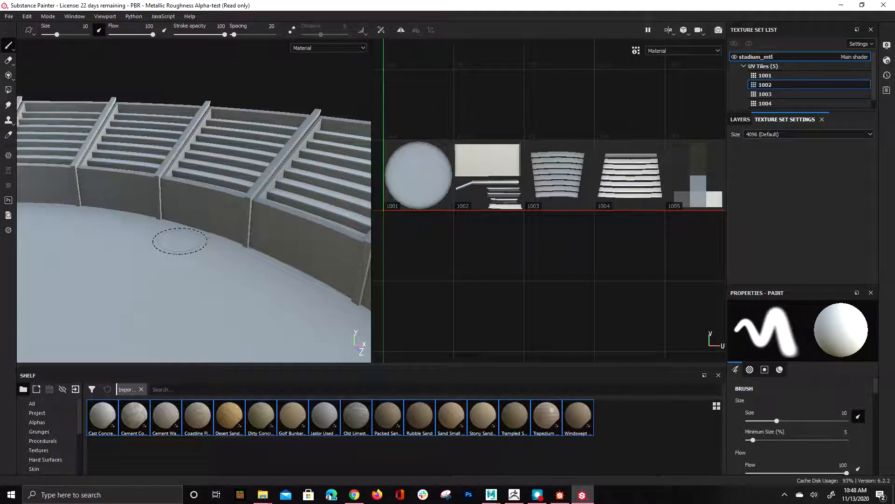
scroll(180, 241, "down", 1)
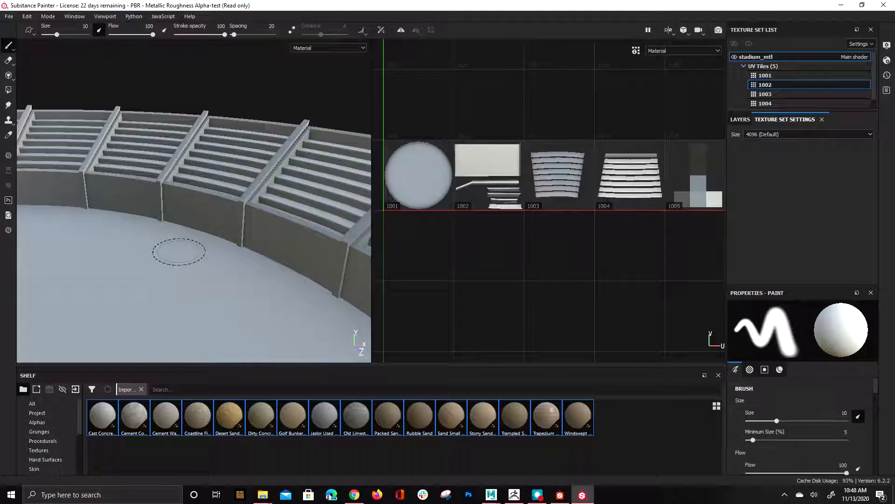
View the stadium in 3D only and its UV tiles in 2D only, and return to the split view.
key("F2")
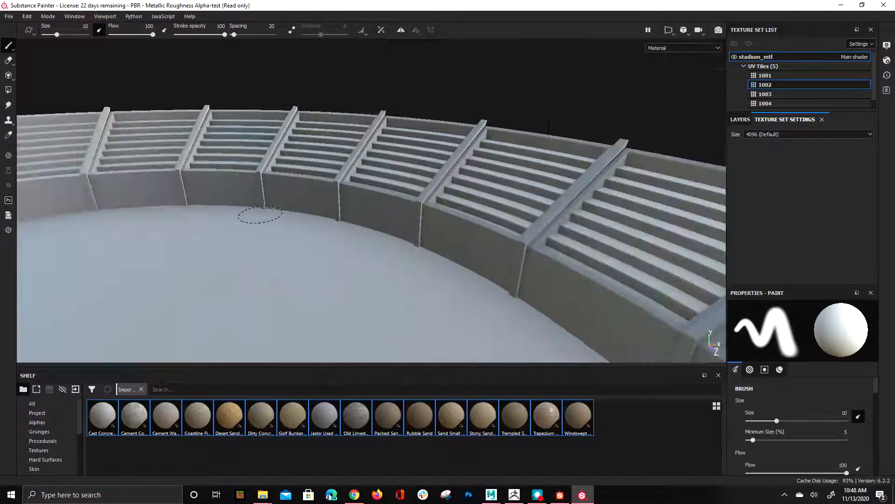
key("F3")
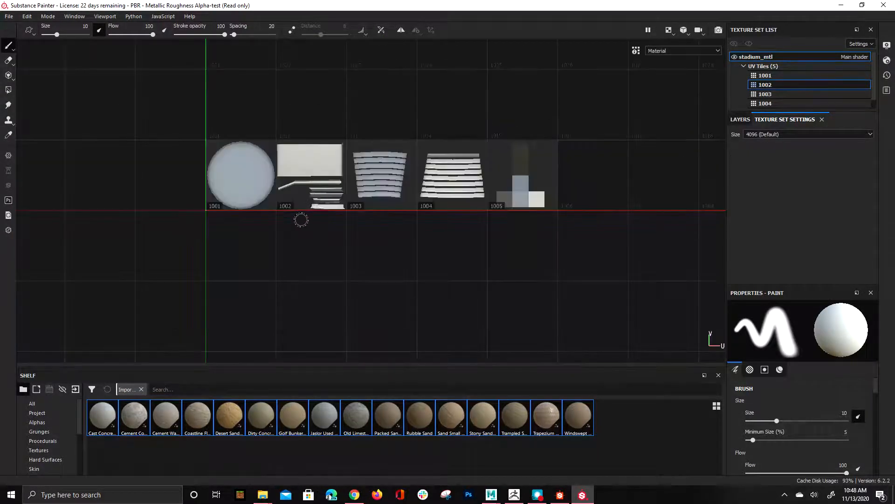
key("F1")
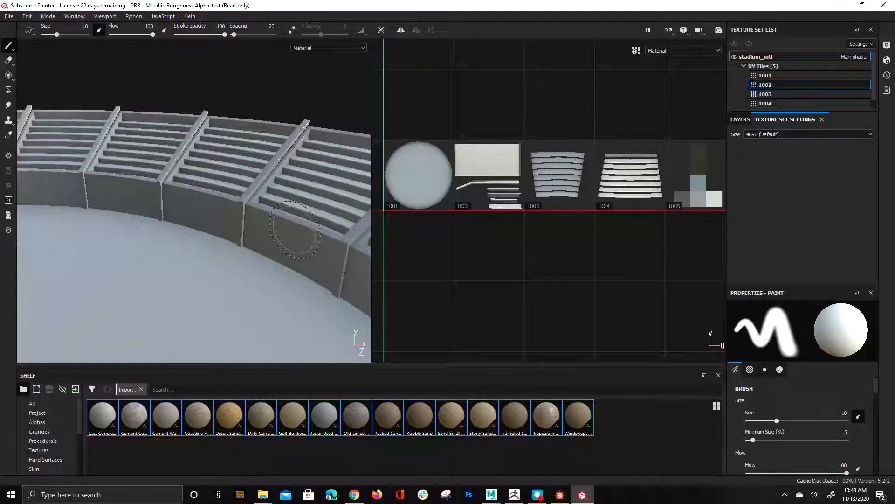
Compare the 3D-only, 2D-only and split views, finishing in the split view with UV tiles 1001 to 1004 enlarged.
key("F2")
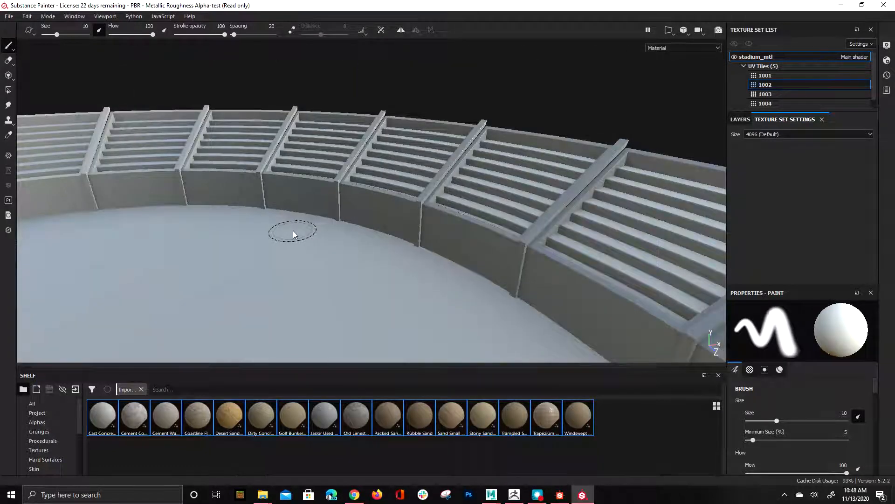
key("F3")
key("F2")
key("F1")
key("F2")
key("F1")
right_click_drag(659, 181, 561, 222, "alt")
middle_click_drag(562, 222, 656, 258, "alt")
right_click_drag(656, 258, 416, 230, "alt")
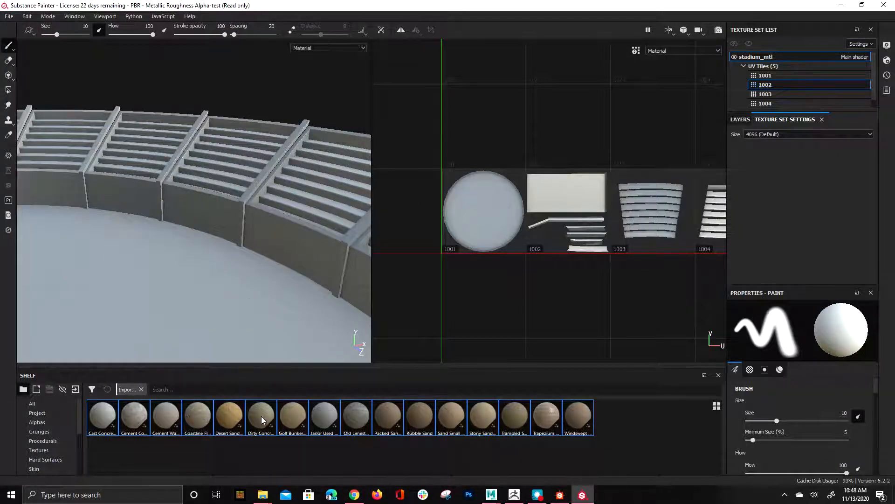
Try to apply the Dirty Concrete Wall Eroded material to the whole stadium mesh.
left_click_drag(262, 416, 273, 205)
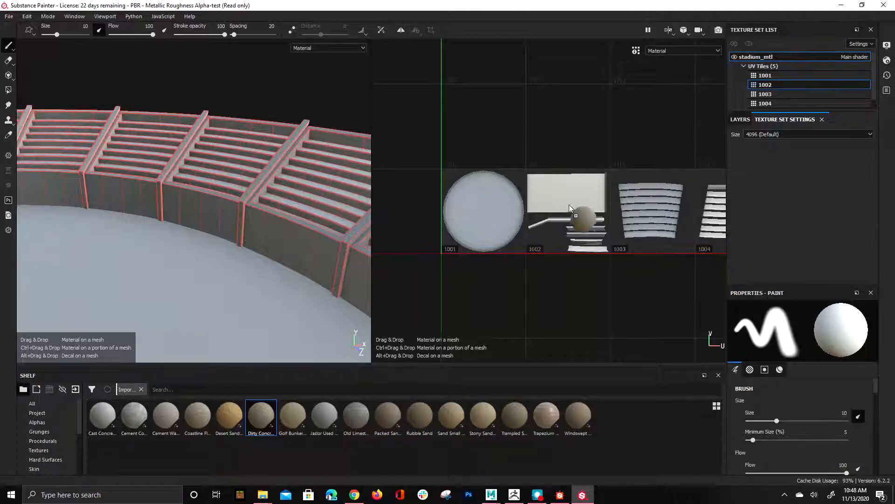
mouse_move(294, 247)
left_mouse_down()
mouse_move(298, 234)
mouse_move(310, 245)
left_mouse_up()
left_click_drag(469, 220, 301, 240)
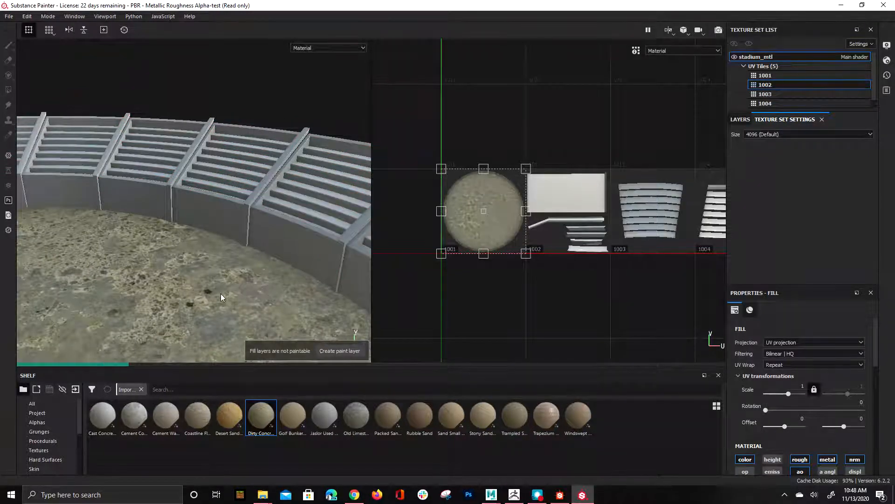
key("1")
Fill the stadium mesh with the Dirty Concrete Wall Eroded material while viewing the arena wall up close.
left_click_drag(225, 306, 255, 261, "alt")
right_click_drag(255, 261, 319, 243, "alt")
left_click_drag(318, 243, 266, 220, "alt")
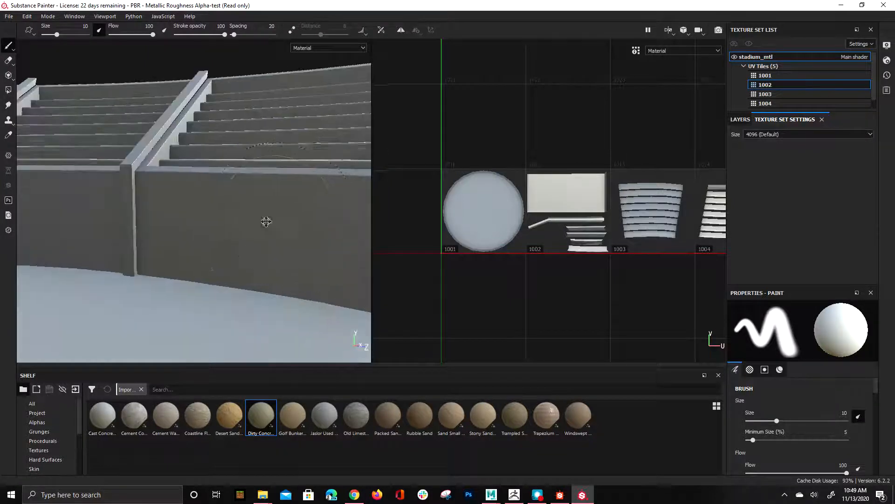
left_click_drag(259, 418, 256, 282)
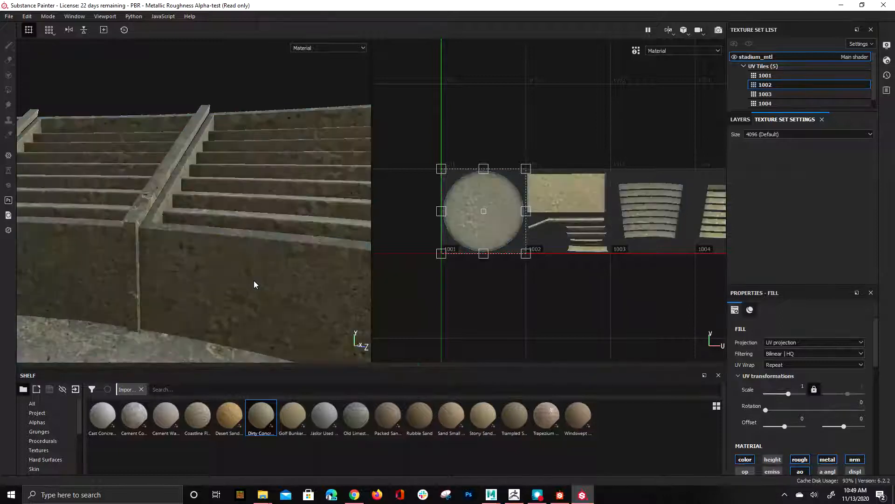
scroll(275, 273, "up", 3)
scroll(312, 289, "down", 3)
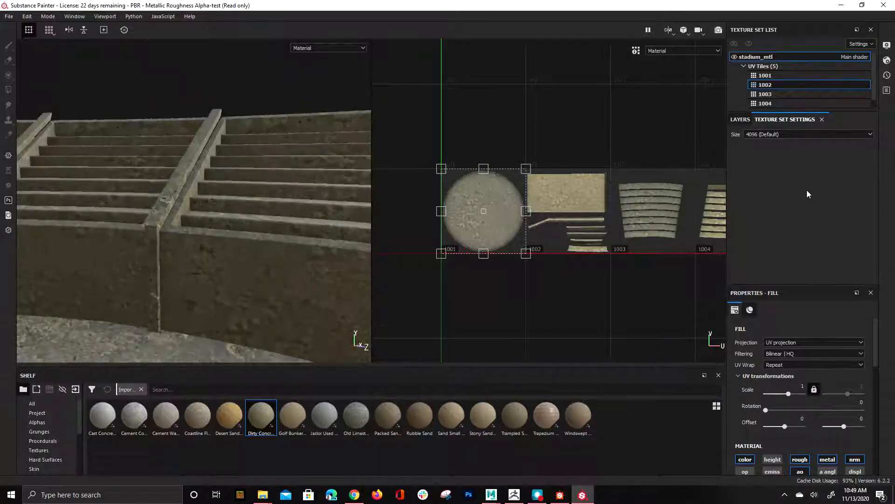
Set the texture size of UV tile 1002 to 2048.
left_click(741, 119)
left_click(788, 120)
left_click(829, 134)
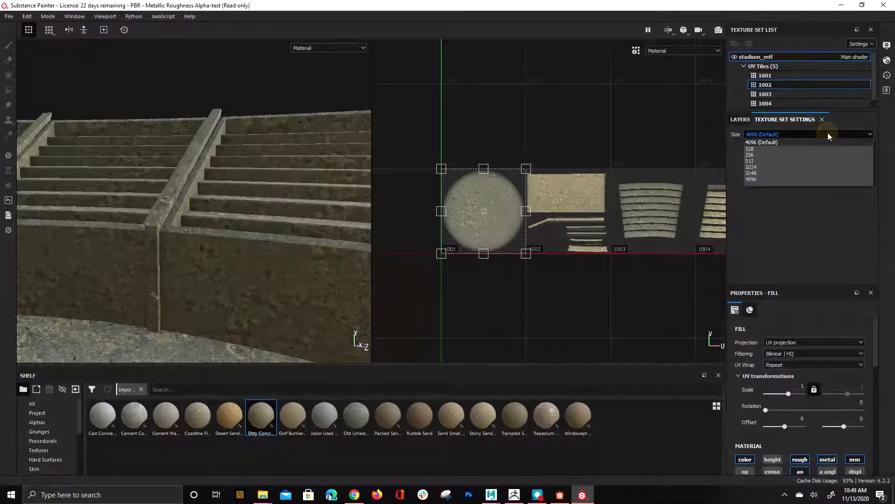
left_click(754, 174)
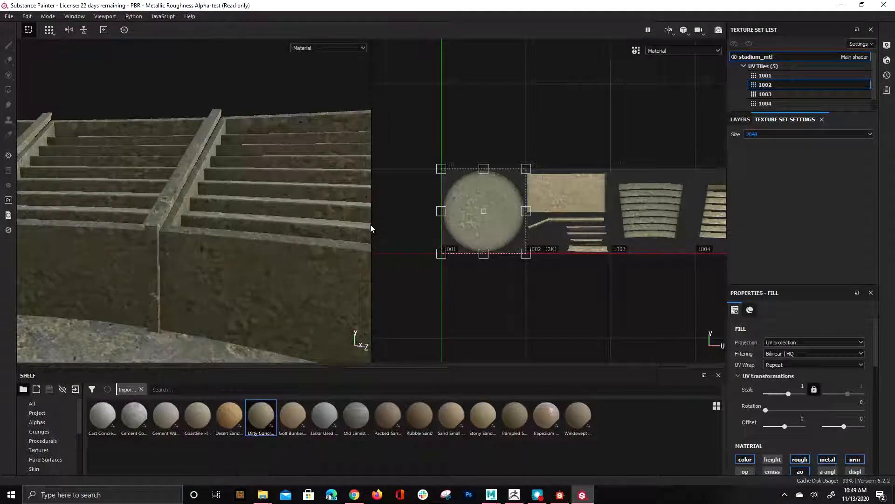
Widen the 3D view and examine the concrete texture quality on the walls and on UV tile 1002.
left_click_drag(374, 224, 456, 236)
left_click_drag(236, 318, 262, 242, "alt")
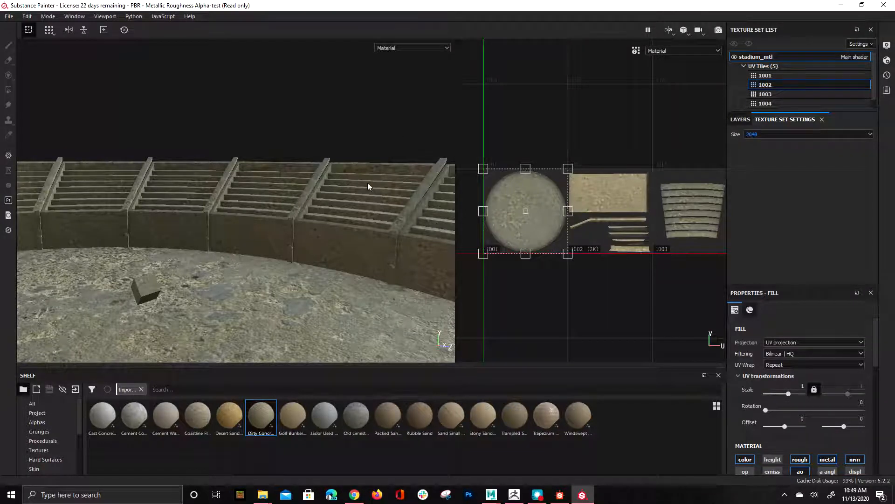
scroll(326, 228, "up", 2)
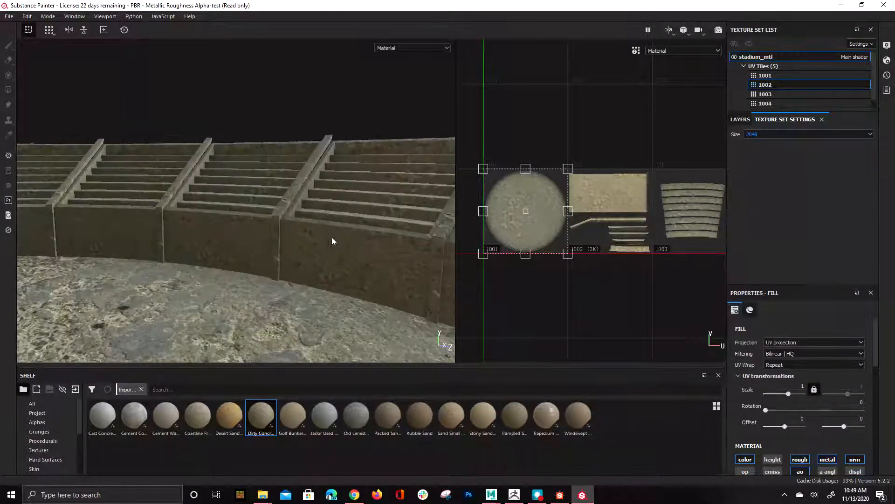
scroll(583, 240, "down", 2)
scroll(583, 242, "up", 3)
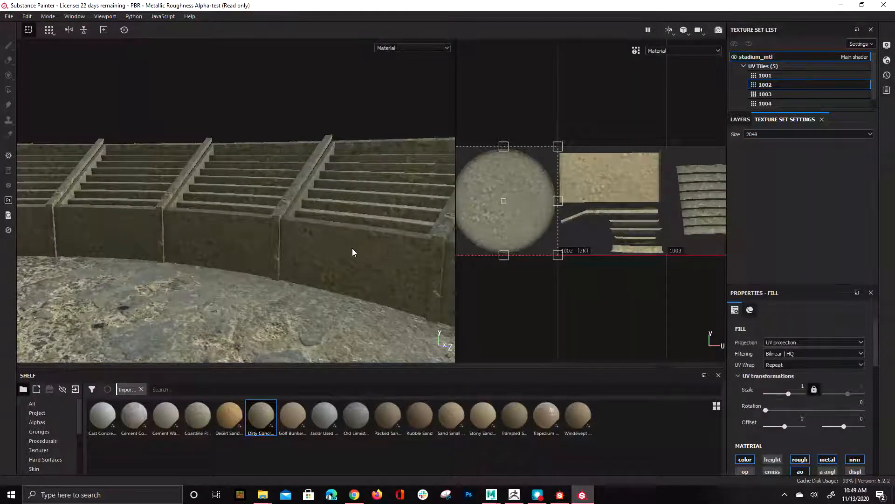
scroll(278, 266, "up", 3)
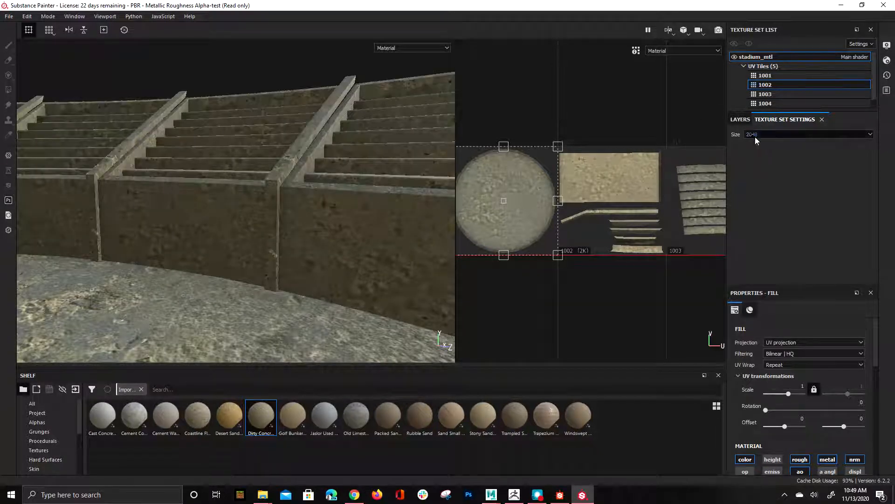
scroll(714, 275, "up", 1)
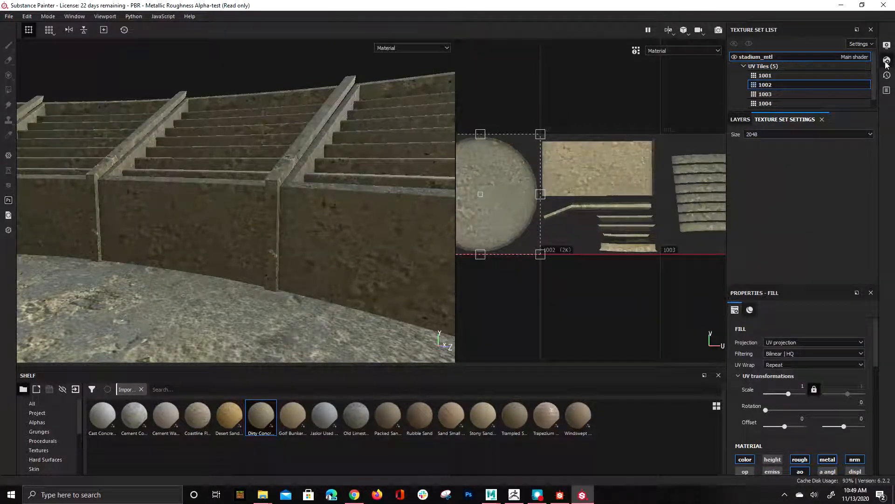
Look through the display settings, history, log and viewport display options.
left_click(887, 46)
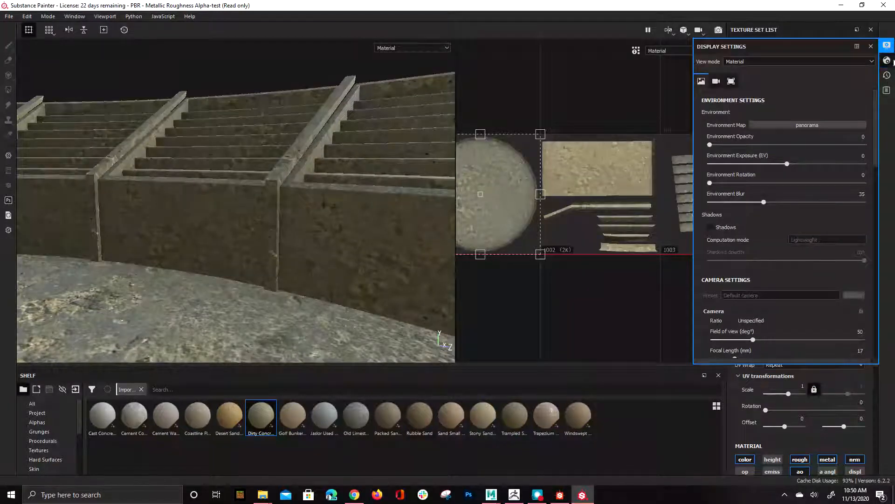
left_click(887, 75)
left_click(887, 91)
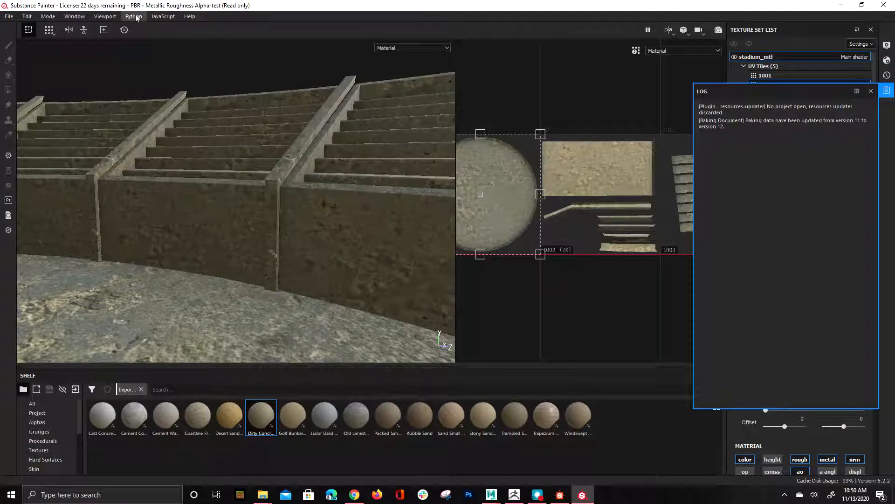
left_click(105, 16)
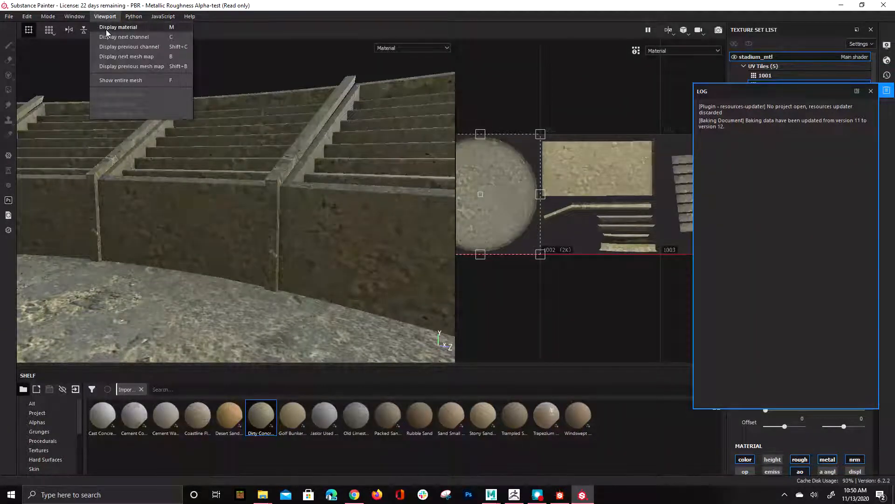
Reset the interface layout and check the texture set settings and fill properties.
left_click(74, 16)
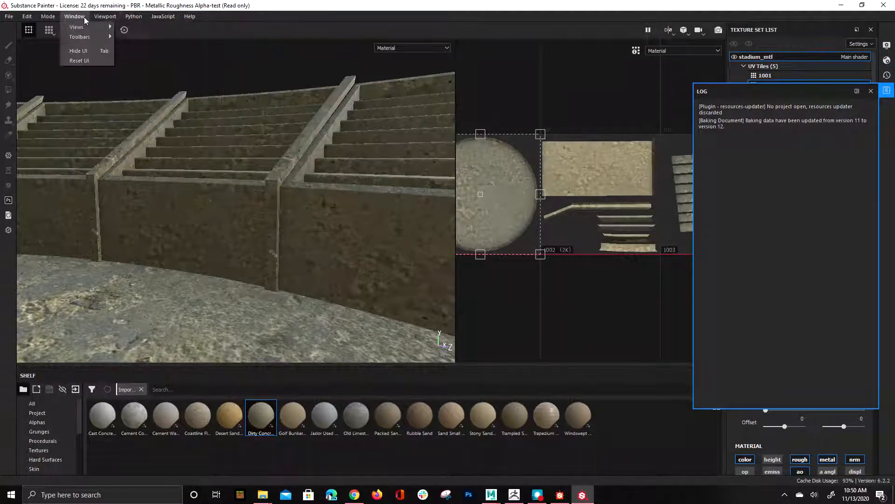
left_click(91, 63)
left_click(781, 123)
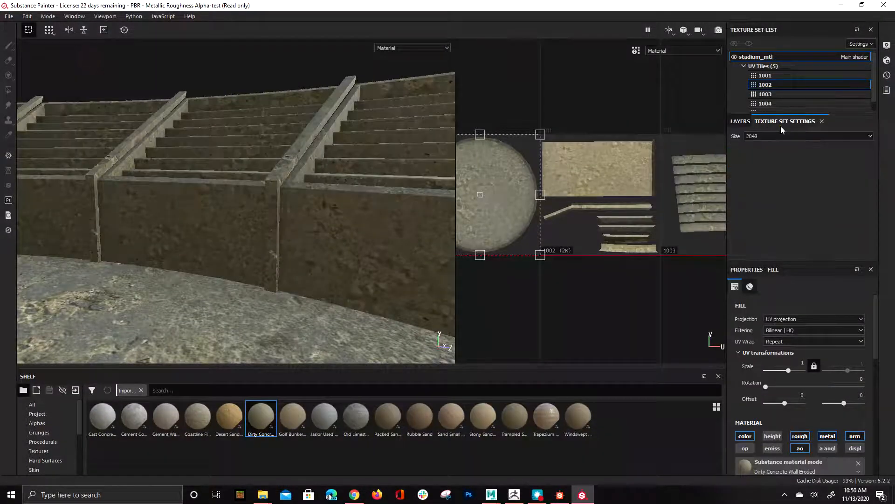
scroll(761, 280, "down", 2)
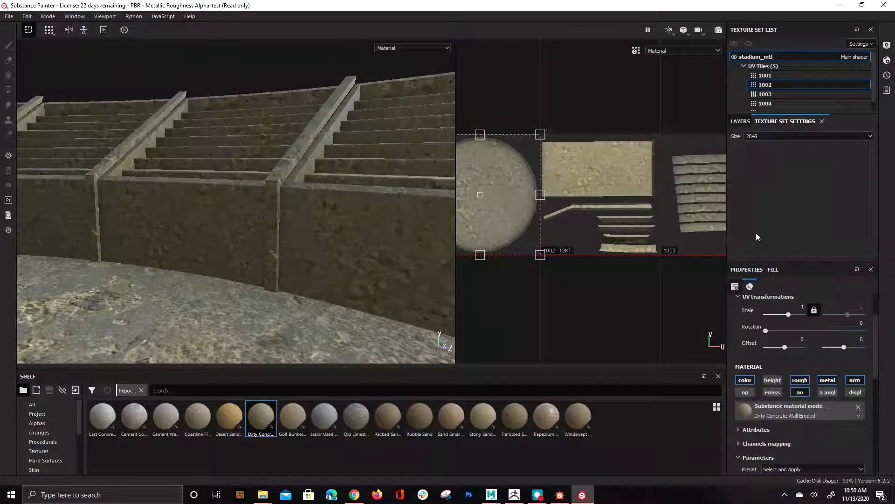
Save the project as sandStadium in the sourceimages folder of sand_stadium, inside Design > studentHelp.
left_click(8, 17)
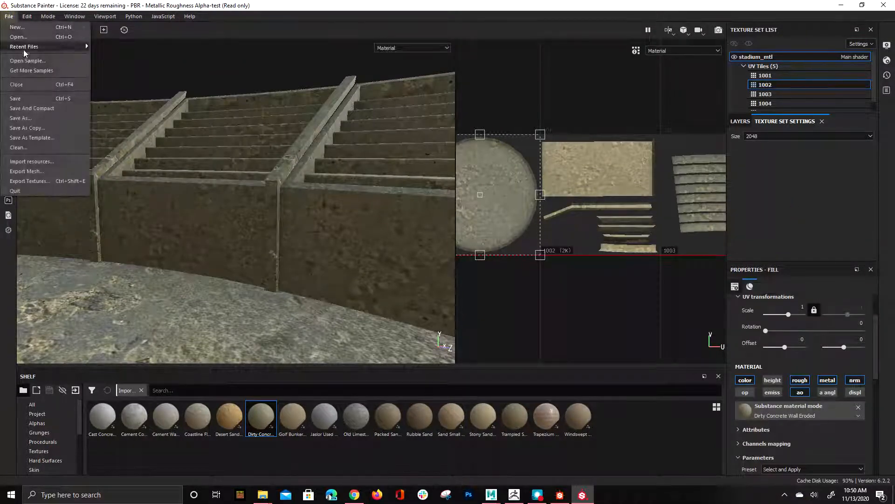
left_click(47, 117)
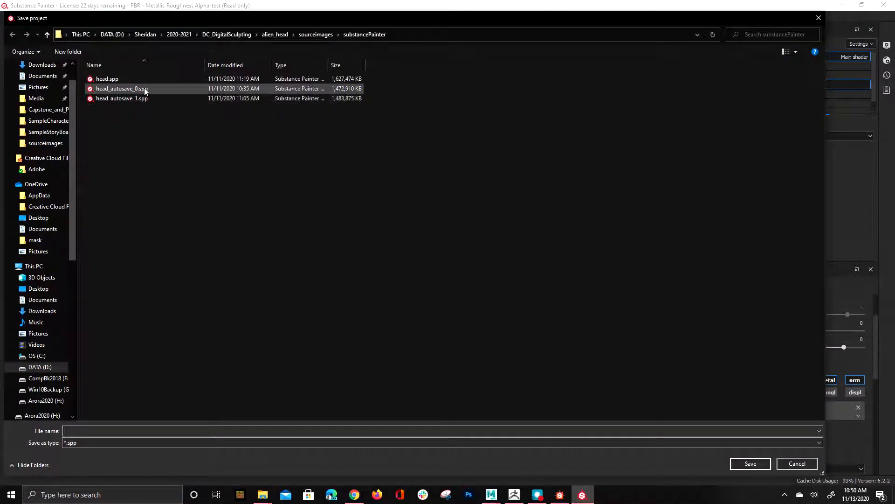
left_click(274, 34)
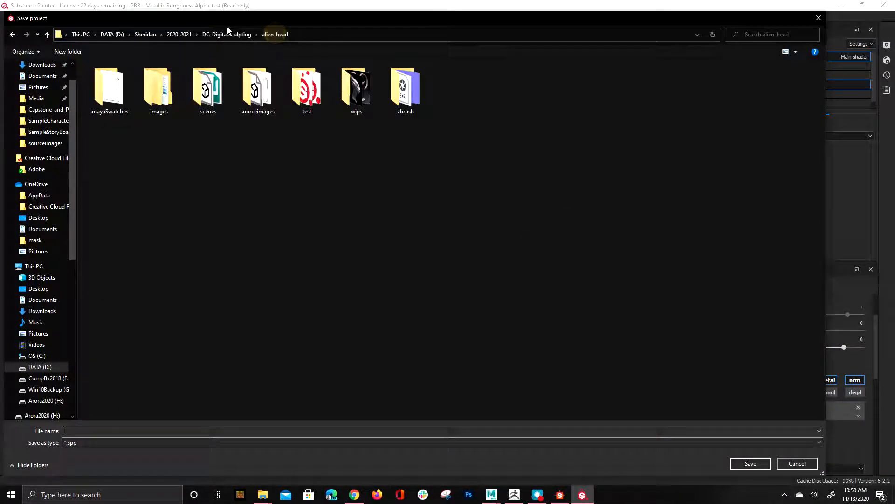
left_click(179, 34)
double_click(236, 97)
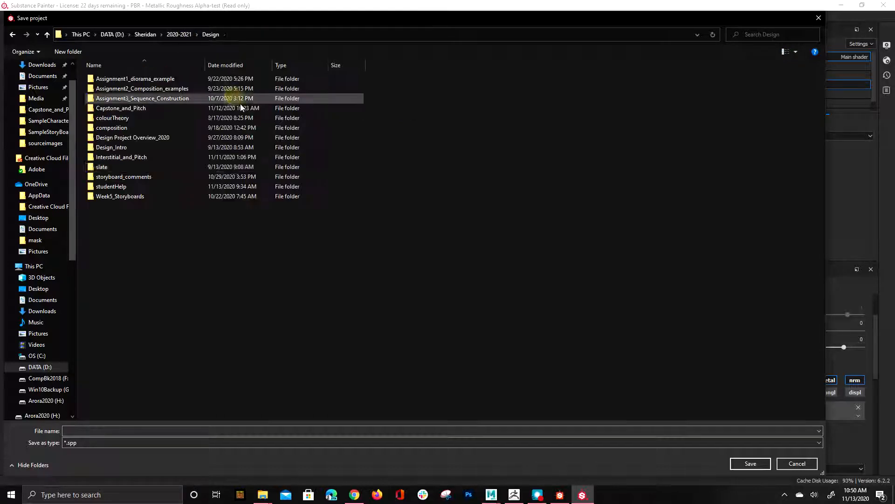
double_click(135, 186)
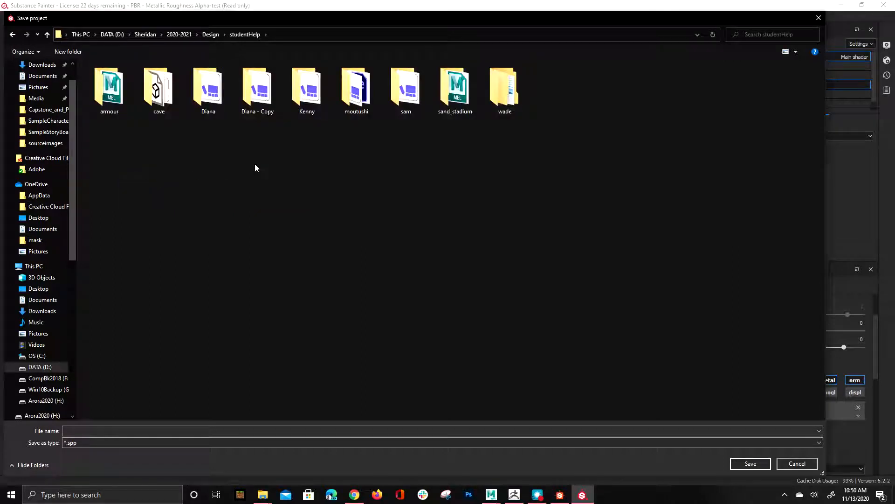
double_click(445, 102)
double_click(108, 89)
left_click(95, 433)
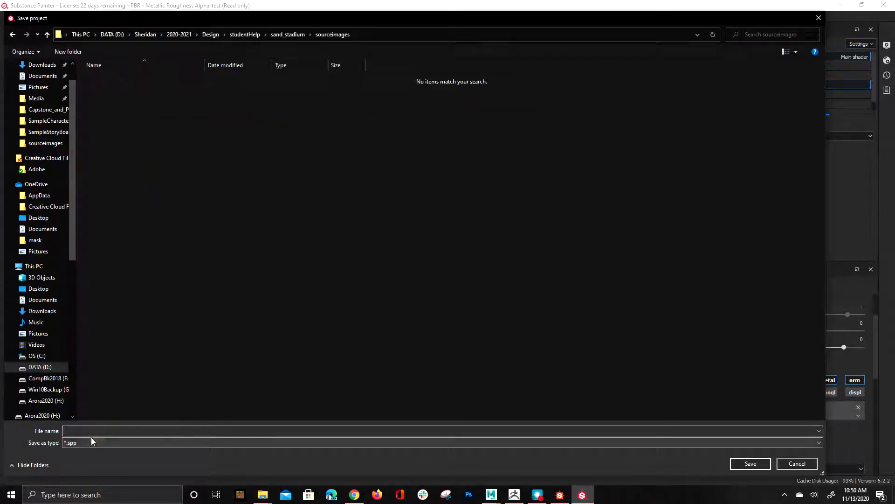
type("sandStadium")
key("Return")
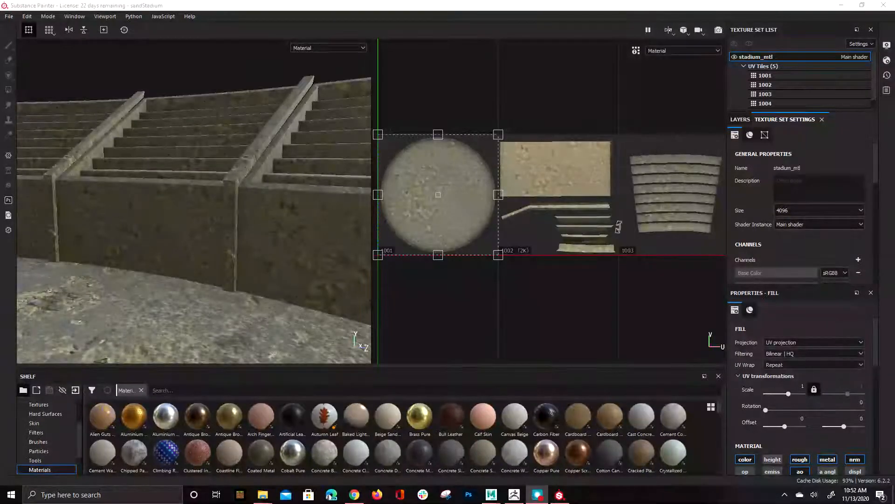
Inspect the concrete on the stadium and UV tile 1002, and add a black mask to the Dirty Concrete Wall Eroded layer.
left_click_drag(262, 298, 241, 208, "alt")
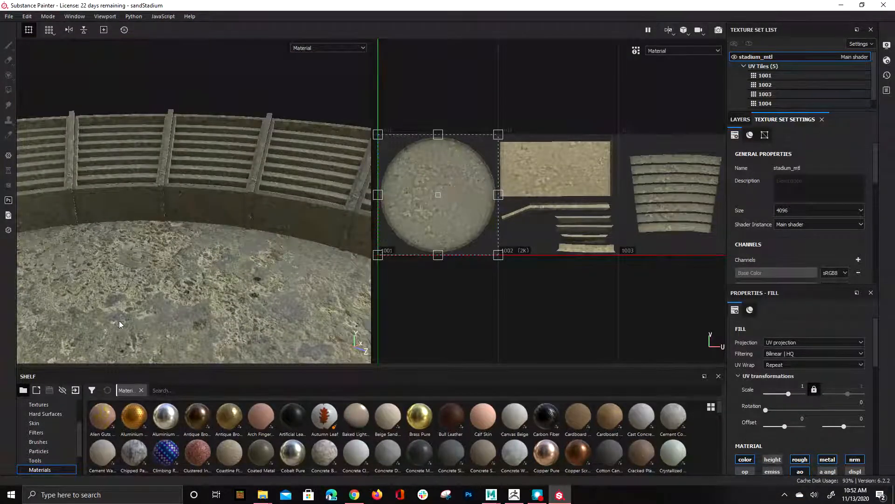
left_click_drag(116, 321, 140, 308, "alt")
left_click_drag(234, 201, 211, 209, "alt")
right_click_drag(211, 209, 220, 246, "alt")
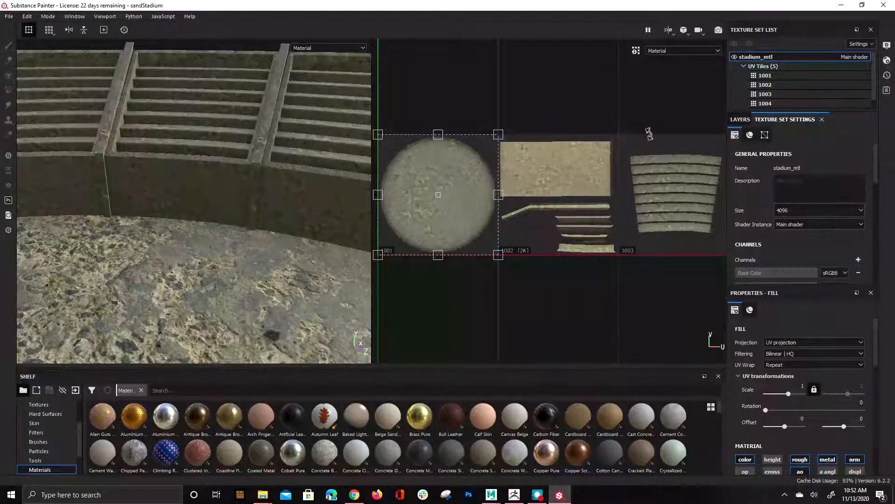
scroll(565, 159, "up", 3)
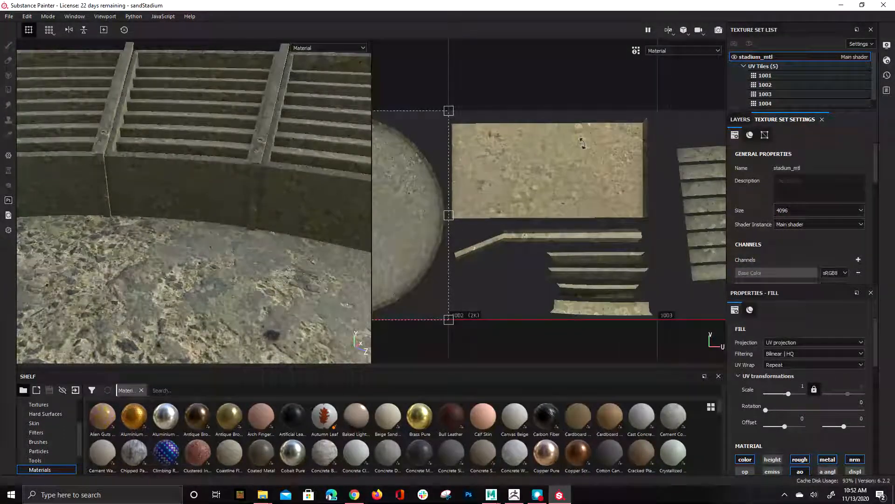
left_click(740, 120)
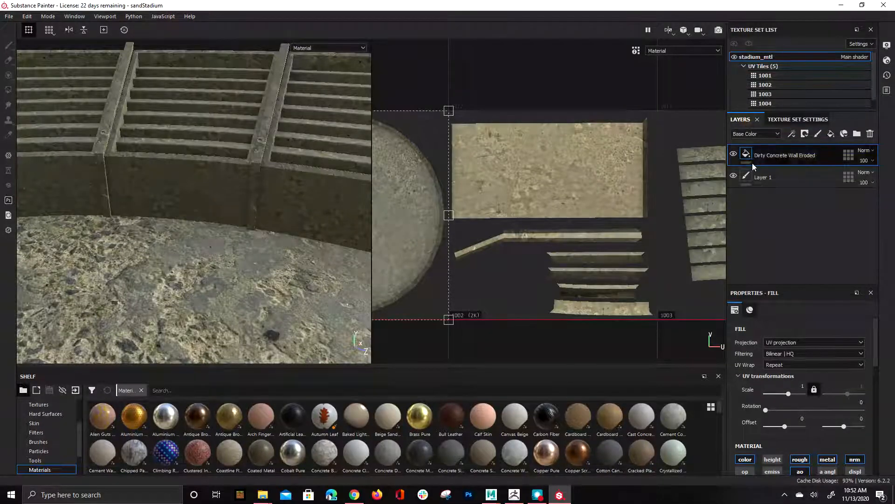
right_click(788, 155)
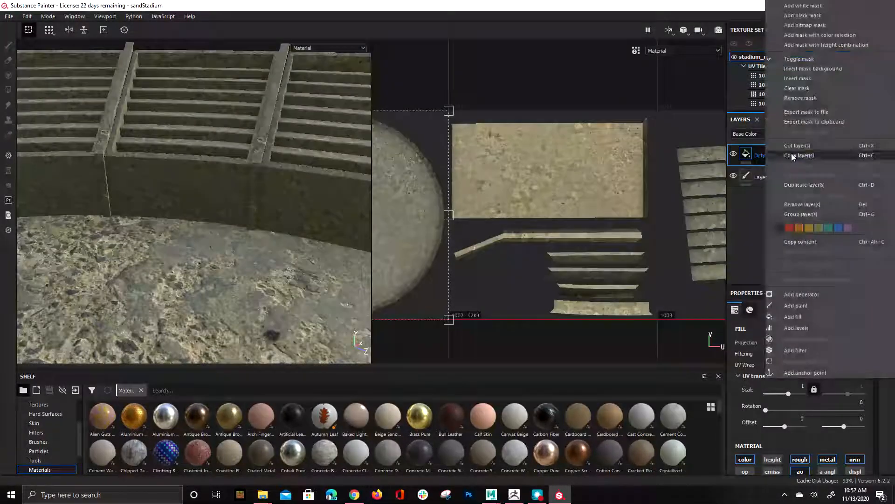
left_click(842, 15)
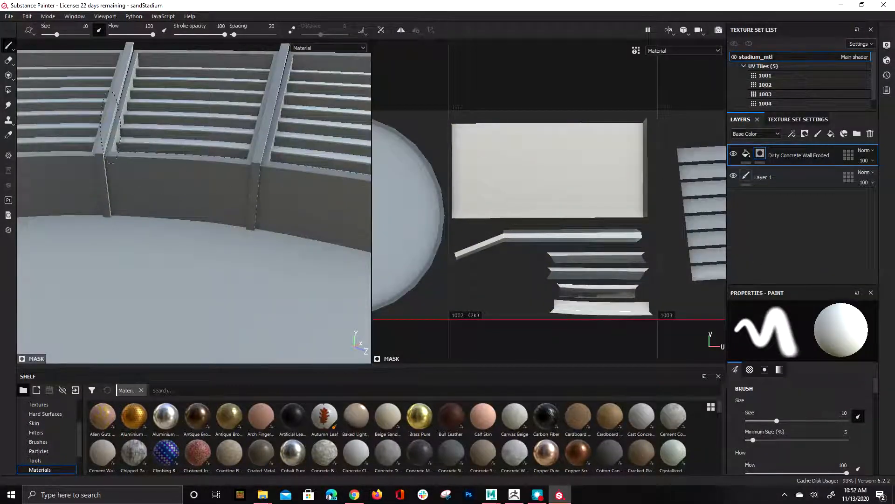
Reveal the concrete on the wall faces of UV tile 1002 by filling their polygons with white in the layer mask.
left_click(9, 91)
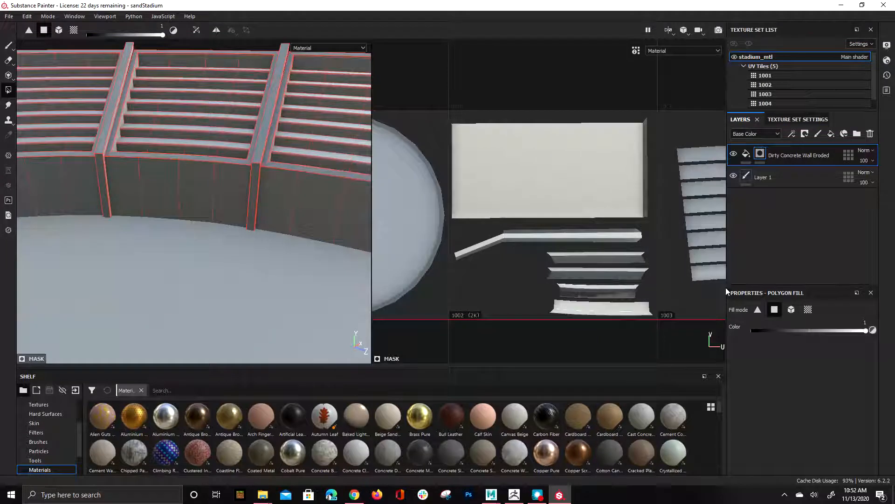
left_click_drag(535, 151, 585, 209)
left_click_drag(469, 149, 638, 194)
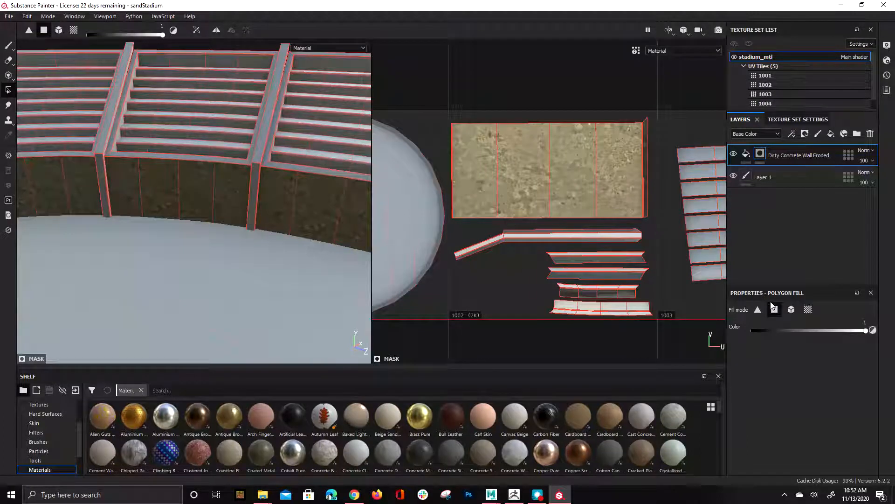
Reveal the concrete on the remaining trim and ledge islands of UV tile 1002 by filling whole UV islands with white in the mask.
left_click(809, 310)
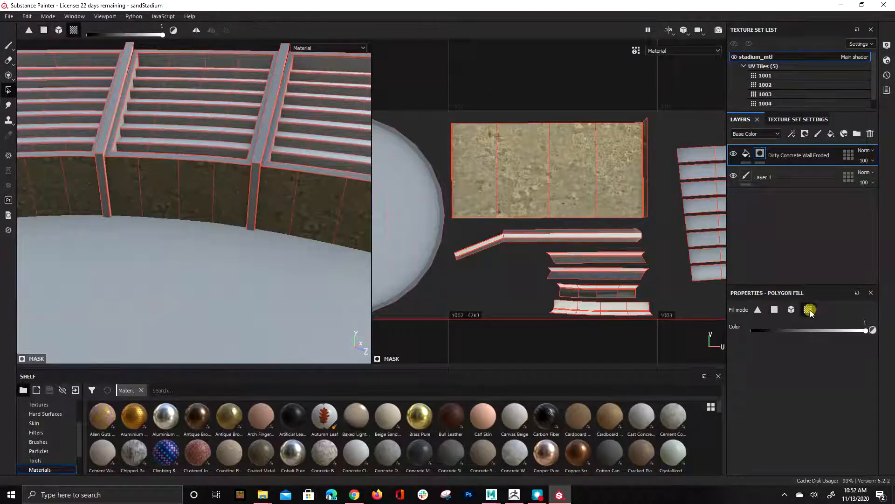
left_click(600, 236)
left_click(610, 274)
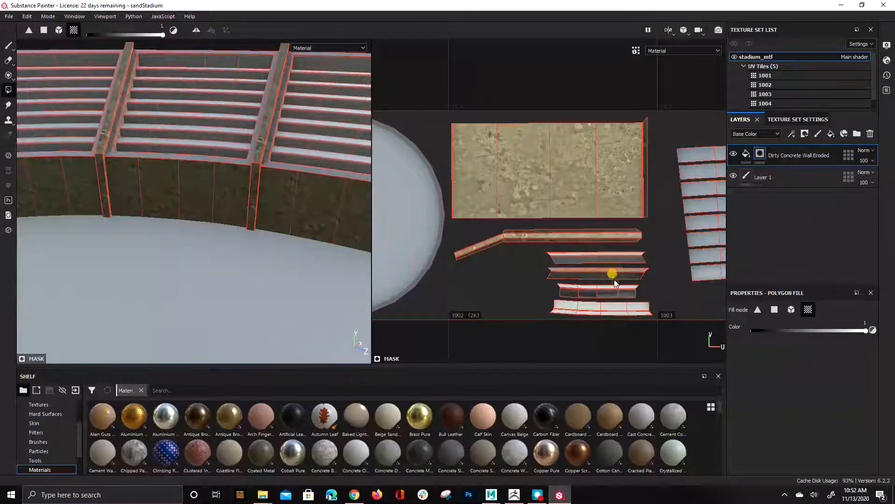
left_click(618, 294)
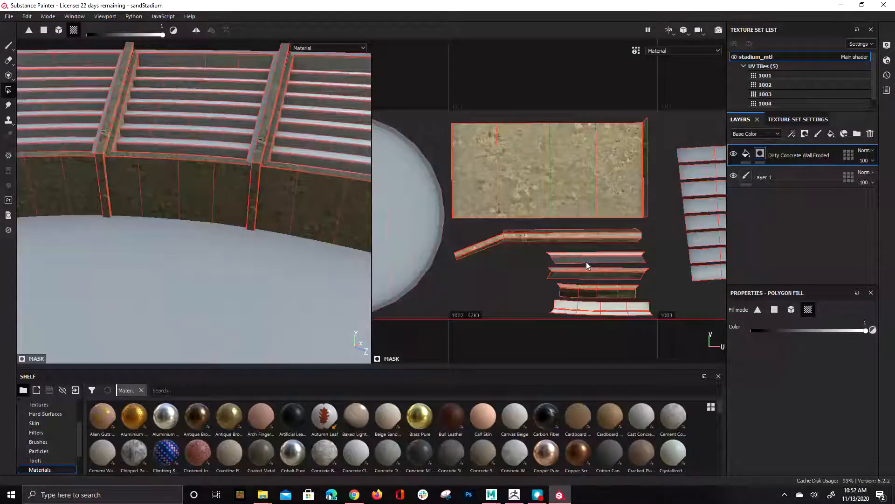
scroll(623, 265, "up", 5)
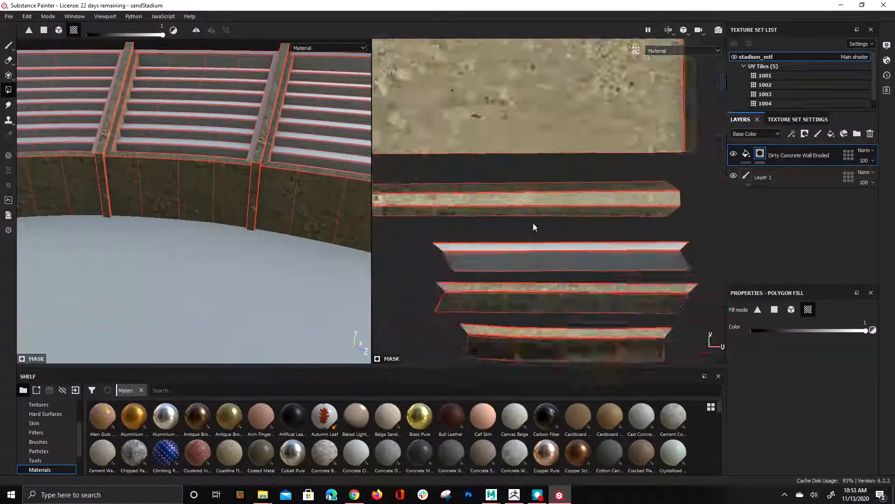
scroll(534, 228, "up", 3)
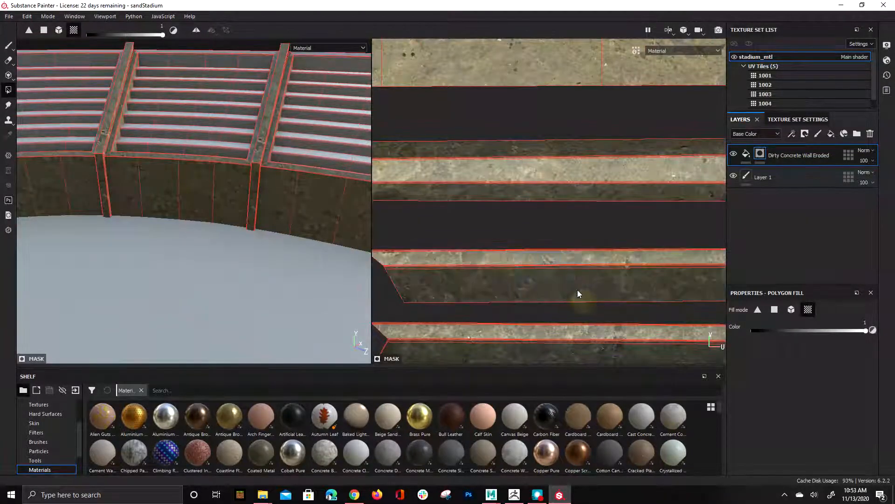
scroll(586, 299, "down", 6)
scroll(626, 272, "down", 3)
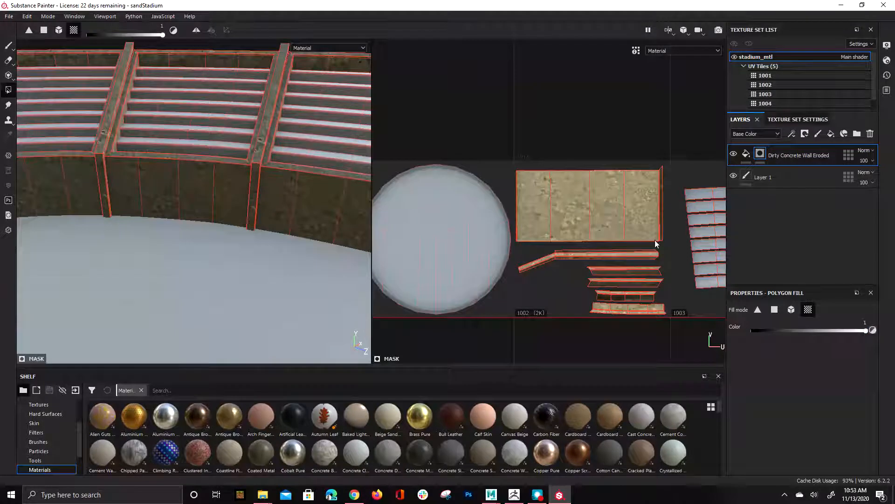
left_click_drag(815, 331, 712, 334)
left_click_drag(801, 331, 867, 330)
Filter the shelf to show only the resources of the current project.
middle_click_drag(593, 247, 380, 234)
middle_click_drag(498, 265, 600, 278, "alt")
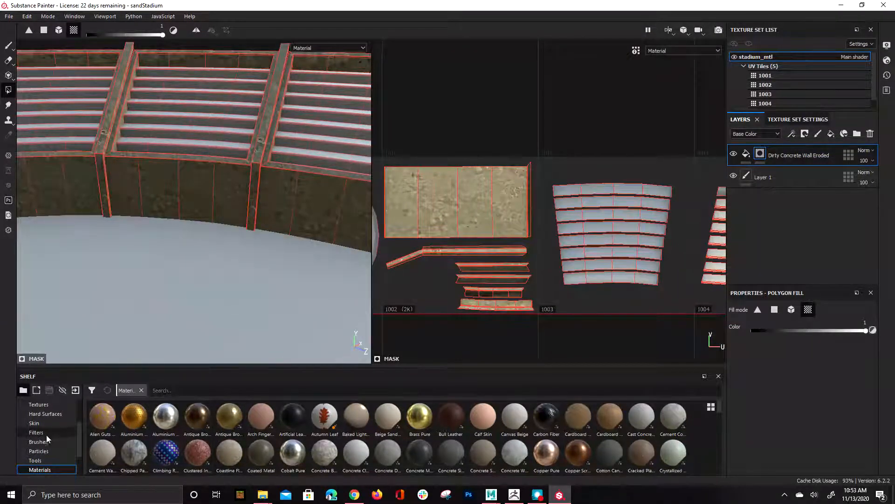
scroll(69, 452, "up", 5)
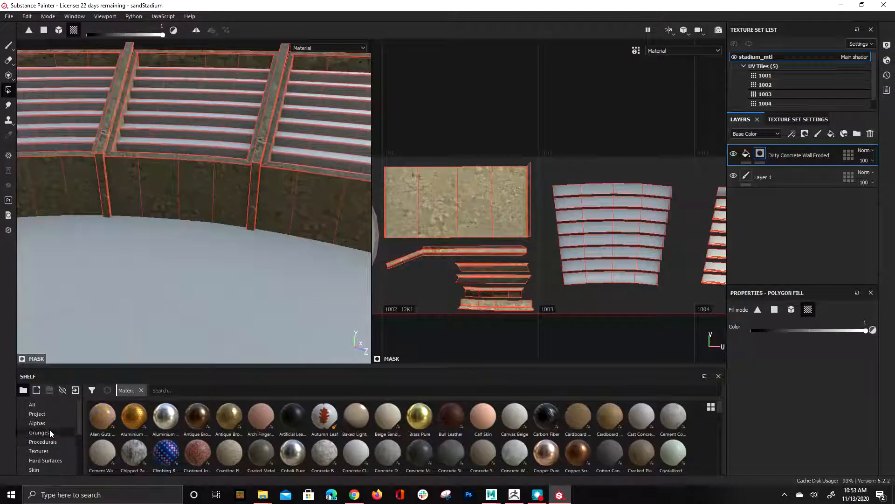
left_click(39, 414)
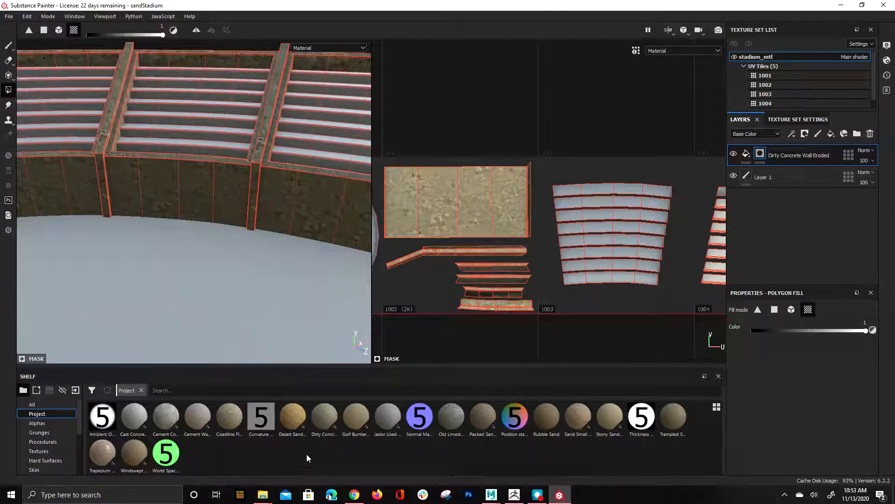
Select the fill content of the Dirty Concrete Wall Eroded layer and scale its UV projection to about 4.22 by 2.96.
left_click(760, 158)
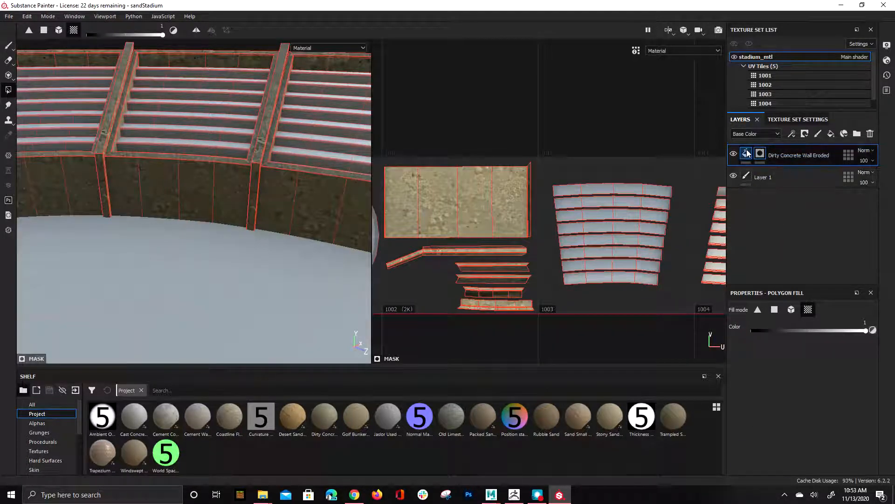
left_click(747, 154)
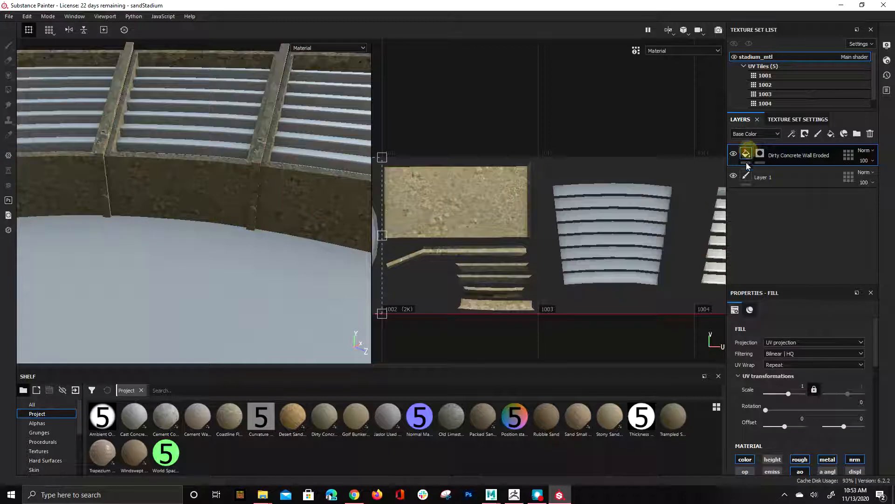
right_click_drag(384, 224, 450, 220, "alt")
middle_click_drag(452, 220, 670, 224, "alt")
left_click_drag(594, 147, 645, 204)
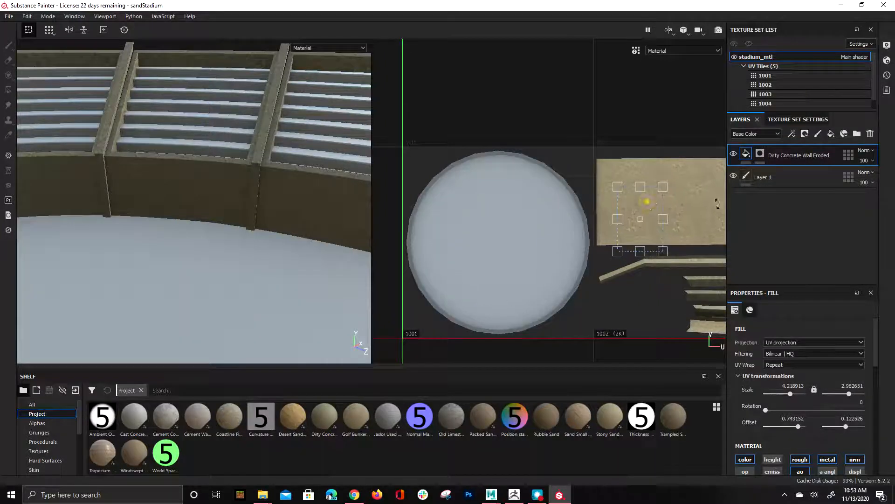
Enlarge the concrete pattern by setting its UV scale to about 1.93 by 2.35 and its offset to about 0.81, 0.20.
middle_click_drag(161, 274, 164, 281, "alt")
left_click_drag(165, 282, 278, 262, "alt")
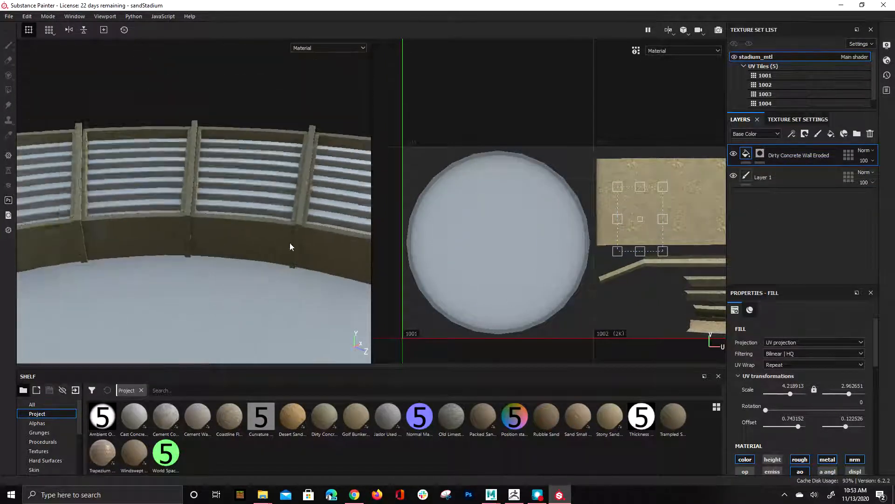
right_click_drag(278, 262, 208, 276, "alt")
left_click_drag(208, 276, 216, 205, "alt")
middle_click_drag(217, 205, 201, 233, "alt")
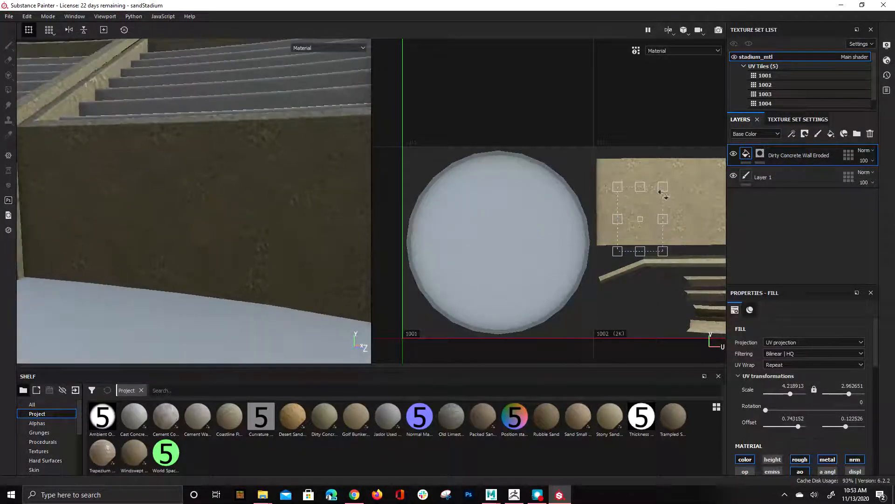
left_click_drag(664, 188, 685, 198)
left_click_drag(681, 197, 680, 196)
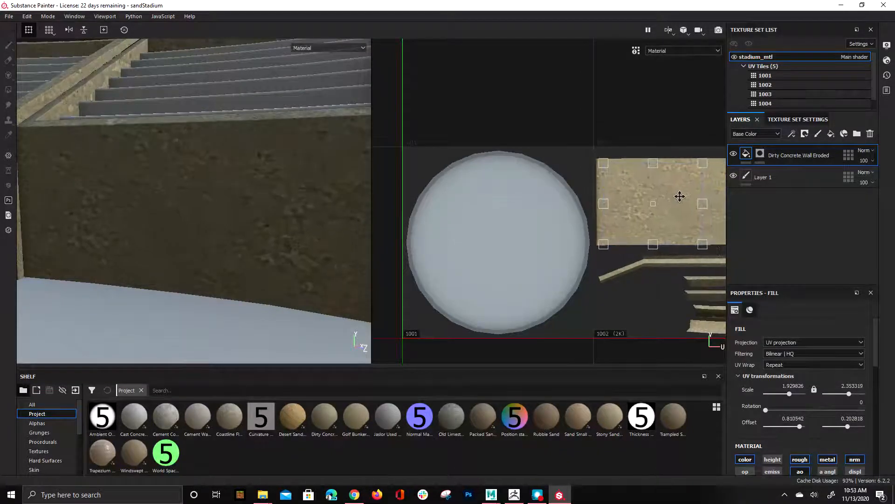
Enable the height channel in the concrete fill's material.
left_click_drag(91, 318, 209, 273, "alt")
scroll(677, 163, "down", 1)
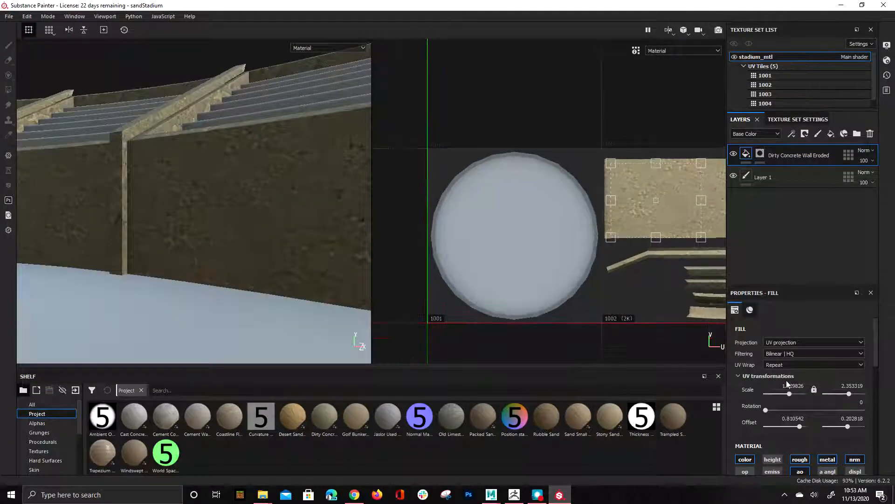
scroll(823, 440, "down", 1)
left_click(775, 439)
left_click(799, 453)
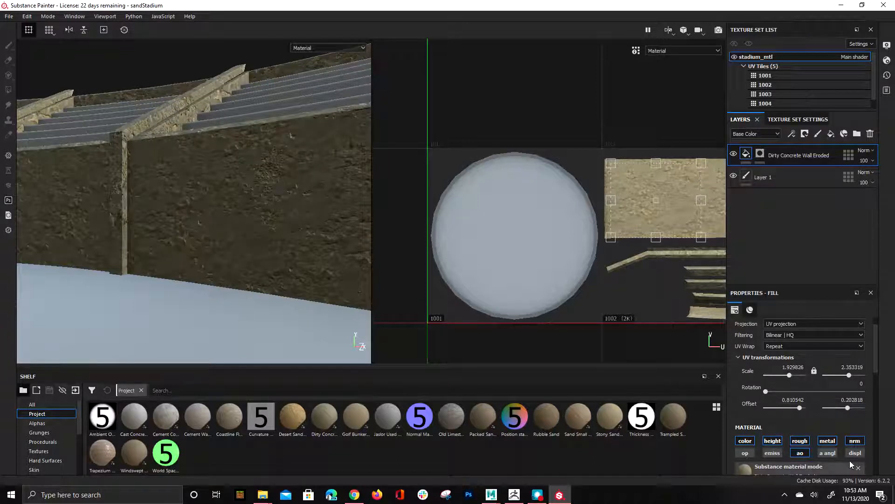
Shift the concrete's UV offset to about 0.80, 0.15 and rotate the environment lighting to inspect the wall's relief.
left_click_drag(160, 252, 299, 251, "alt")
middle_click_drag(278, 192, 250, 246, "alt")
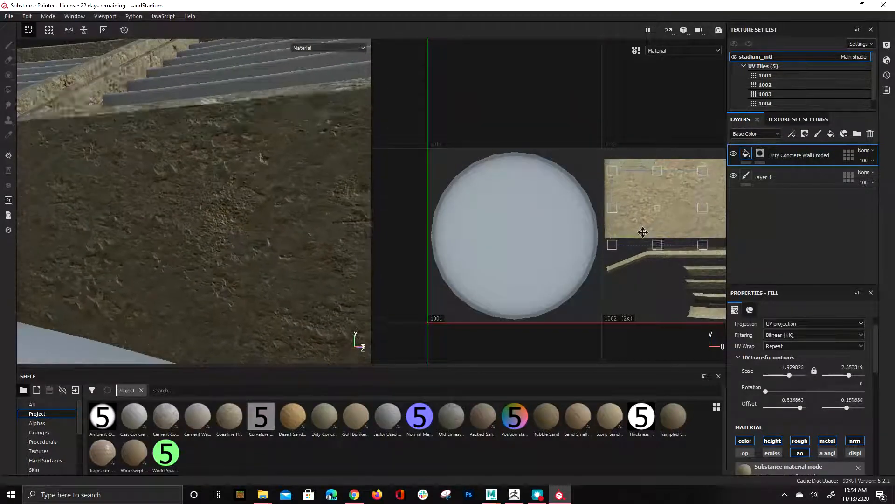
left_click_drag(642, 225, 640, 235)
left_click_drag(247, 244, 292, 206, "alt")
right_click_drag(292, 206, 266, 216, "shift")
left_click_drag(260, 200, 325, 220, "alt")
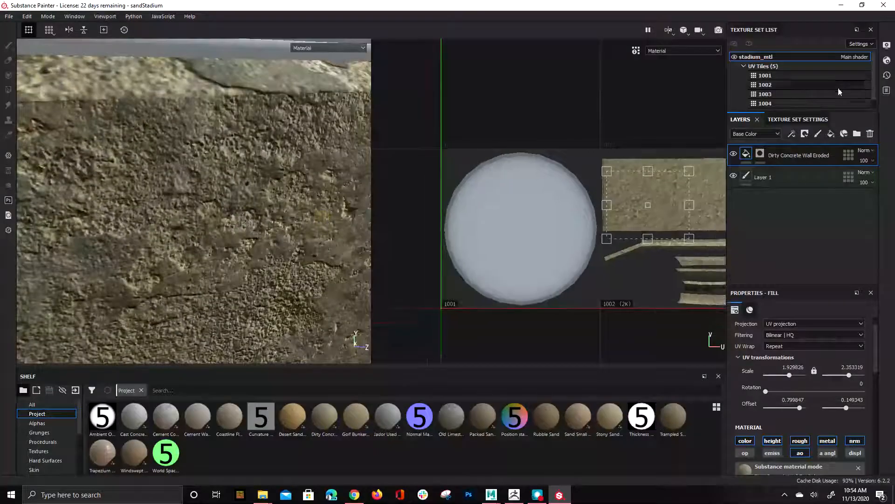
Open the shader settings for the stadium's Main shader.
left_click(887, 61)
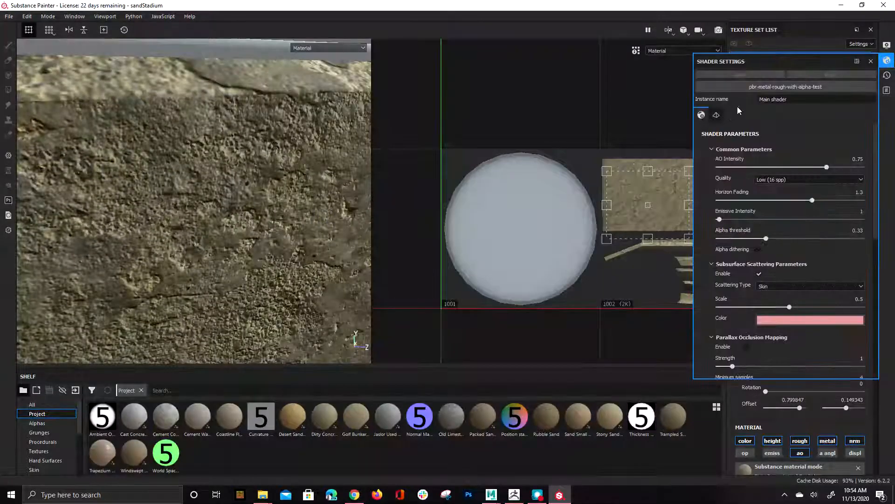
Try positive and negative displacement scales in the main shader, settling on 0.01.
left_click(716, 116)
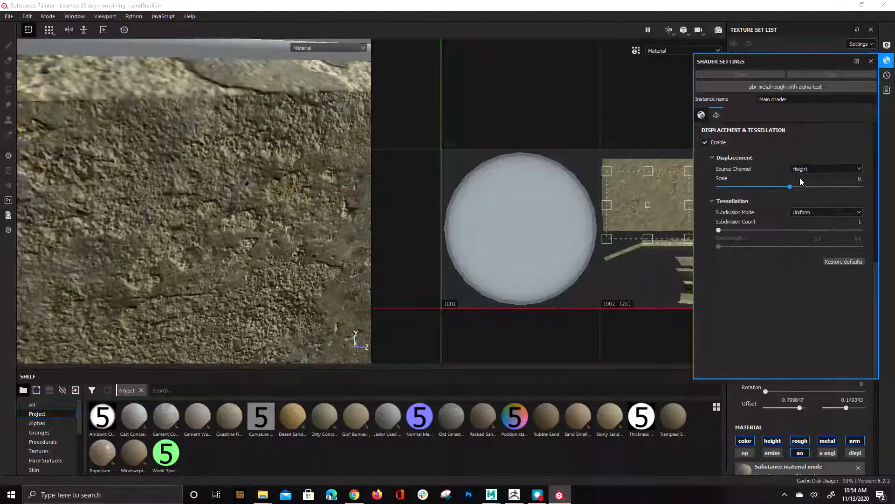
left_click(792, 187)
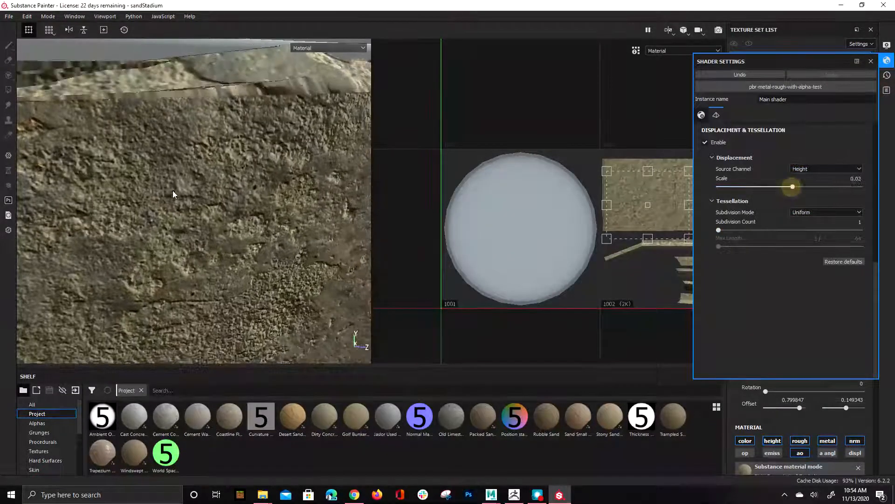
left_click_drag(189, 245, 220, 245, "alt")
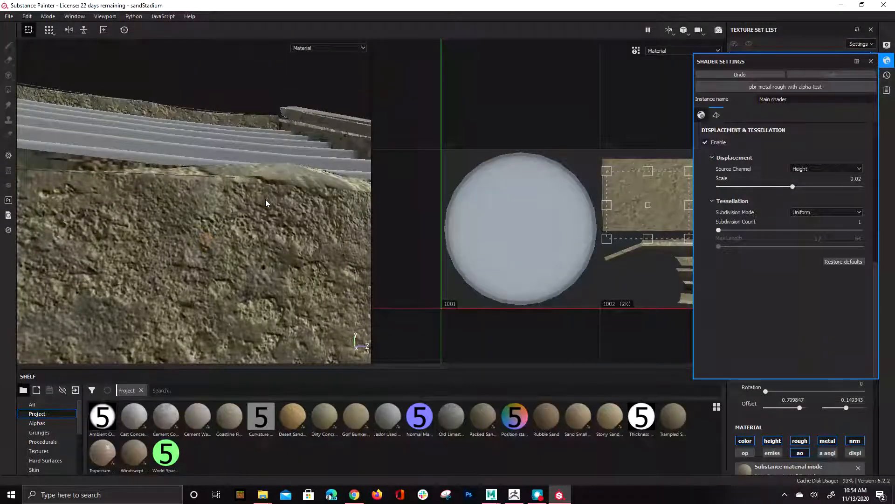
left_click(793, 186)
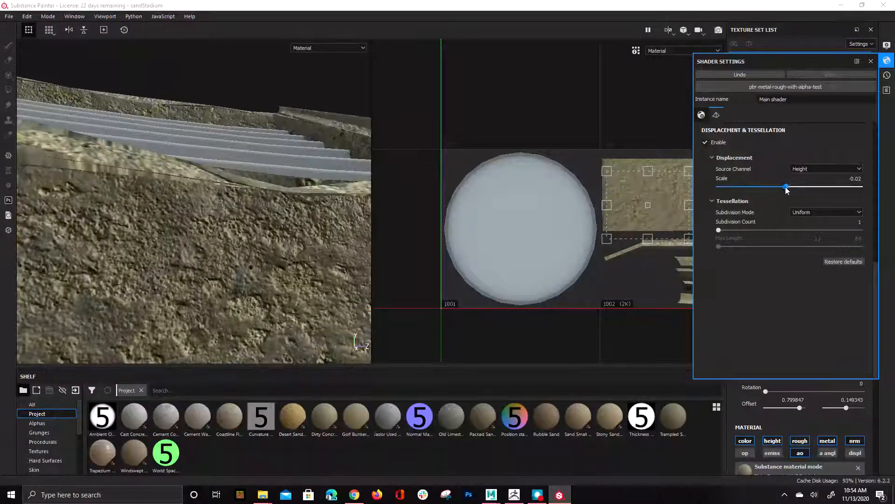
left_click_drag(792, 186, 788, 182)
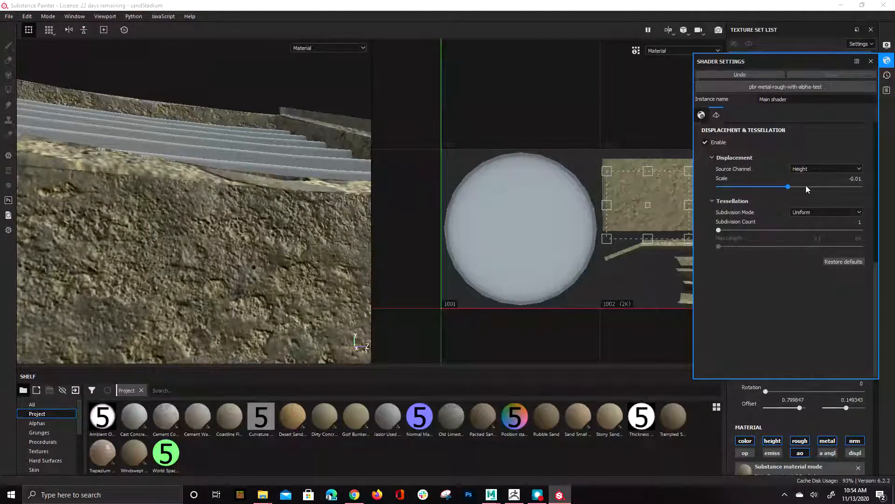
left_click_drag(789, 186, 791, 187)
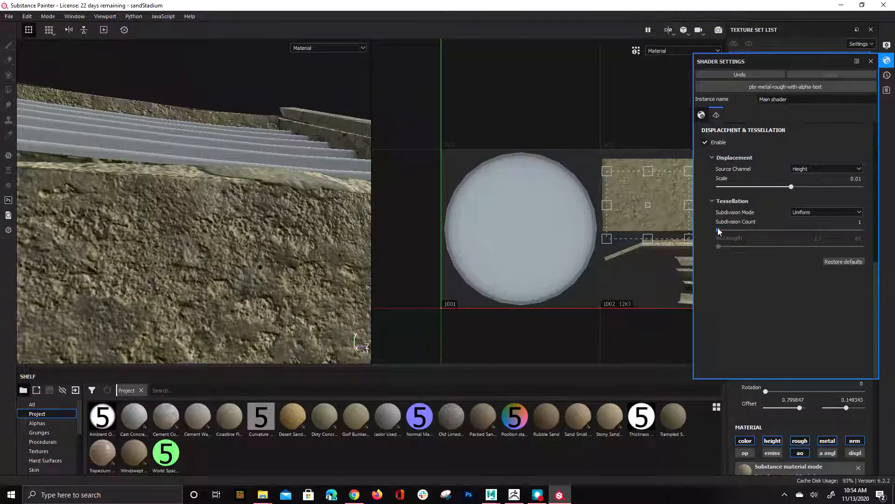
Set the tessellation subdivision count to 32 and switch the subdivision mode to Edge Length with a max length of 1/3909.7.
left_click_drag(719, 230, 861, 230)
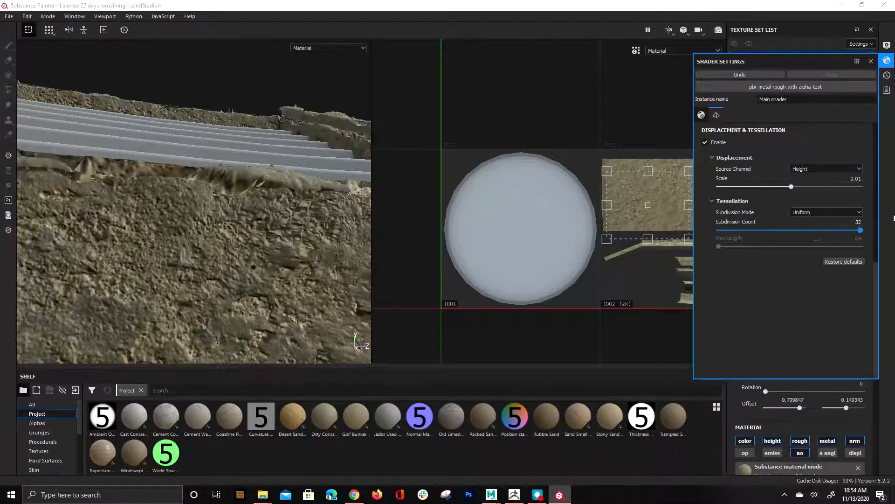
left_click_drag(142, 240, 284, 195, "alt")
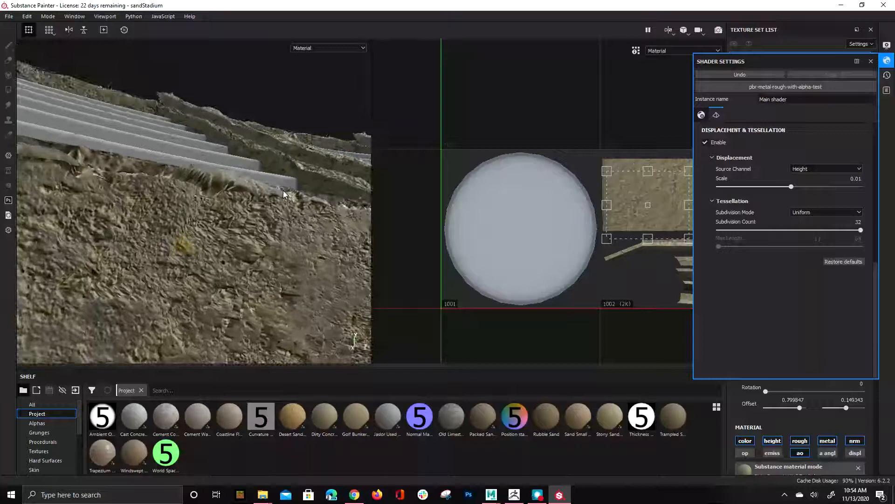
left_click(812, 212)
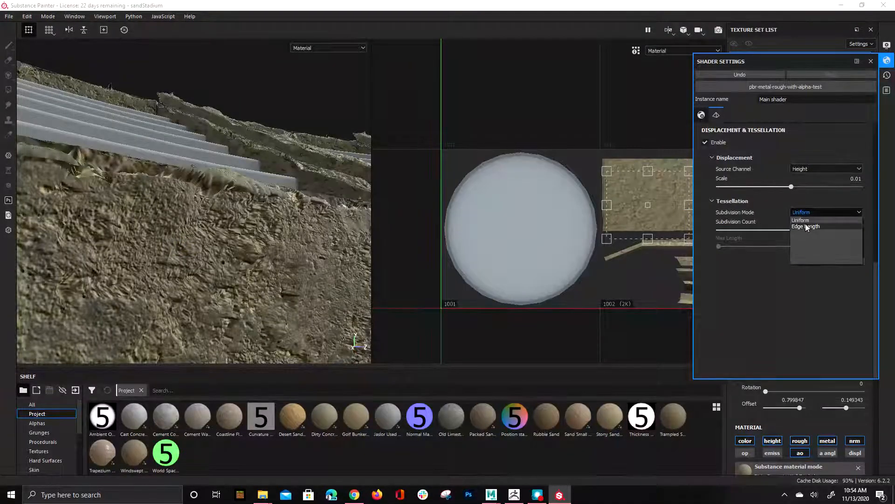
left_click(806, 227)
left_click_drag(721, 247, 854, 245)
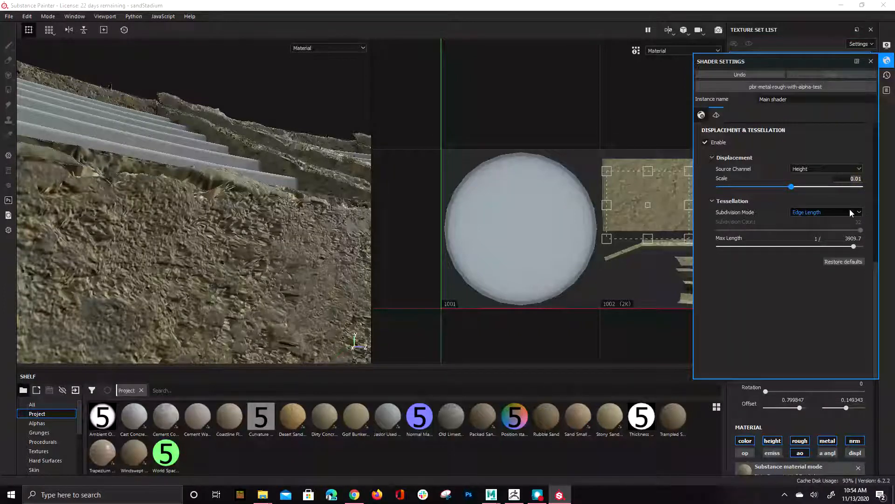
Fine-tune the displacement scale to the precise value 0.003.
key("BackSpace")
type("0")
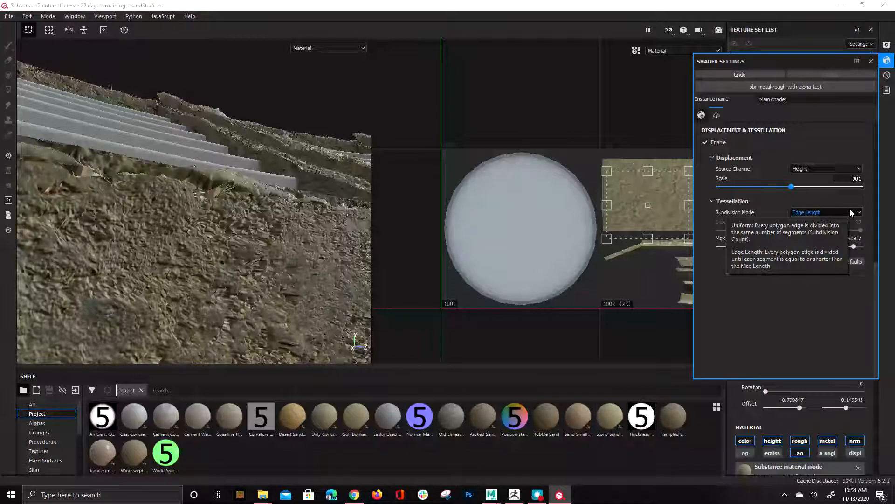
key("Return")
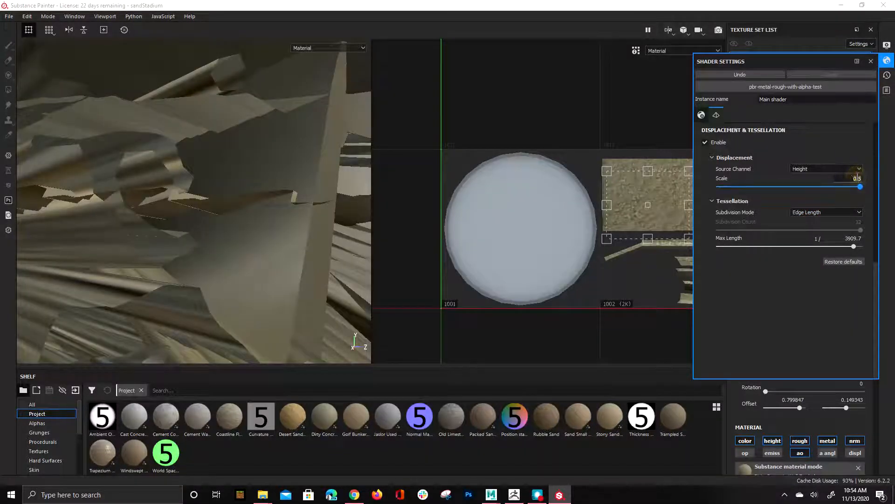
type(".")
type("001")
key("Return")
left_click_drag(246, 191, 269, 215, "alt")
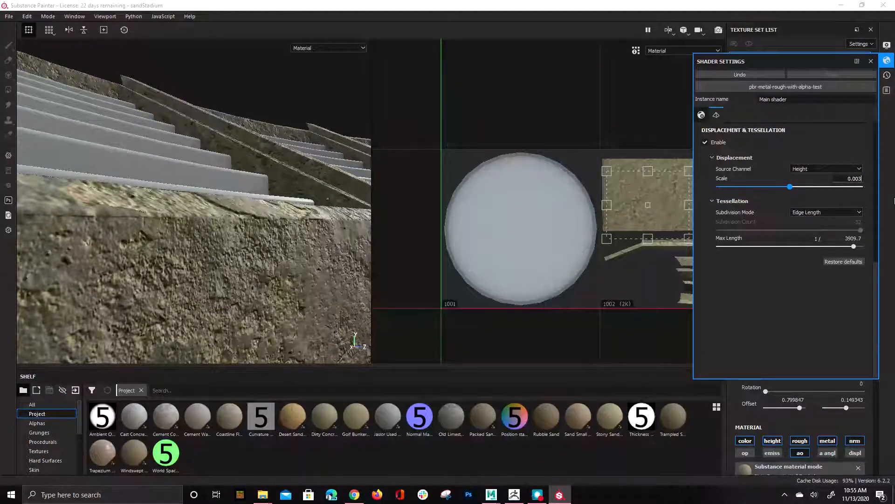
key("Return")
Shift the concrete fill's UV projection on tile 1002 to an offset of about 0.85, 0.097 and inspect the walls.
left_click_drag(258, 164, 202, 168, "alt")
mouse_move(637, 220)
left_mouse_down()
mouse_move(633, 239)
mouse_move(642, 231)
left_mouse_up()
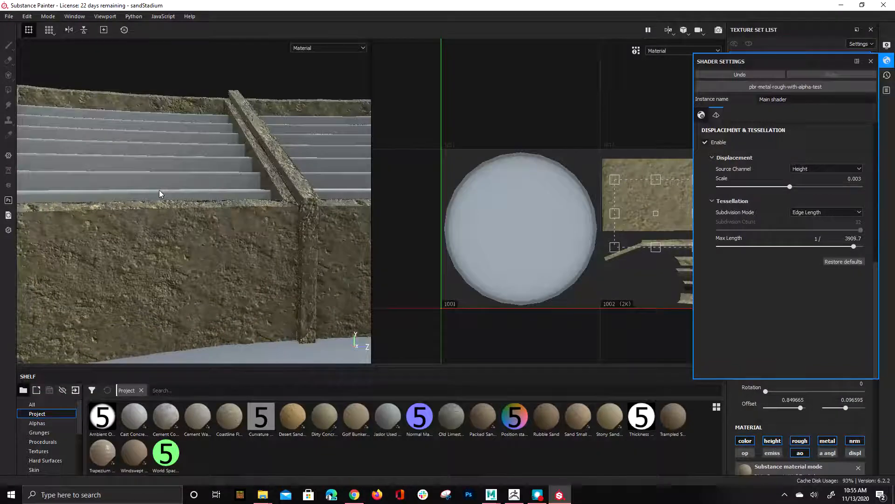
left_click_drag(293, 176, 226, 262, "alt")
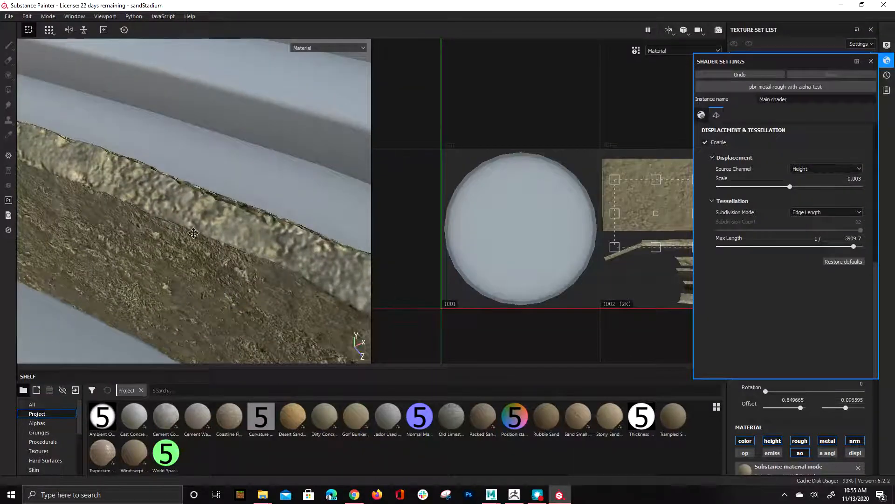
left_click_drag(194, 231, 184, 351, "alt")
left_click_drag(208, 258, 166, 159, "alt")
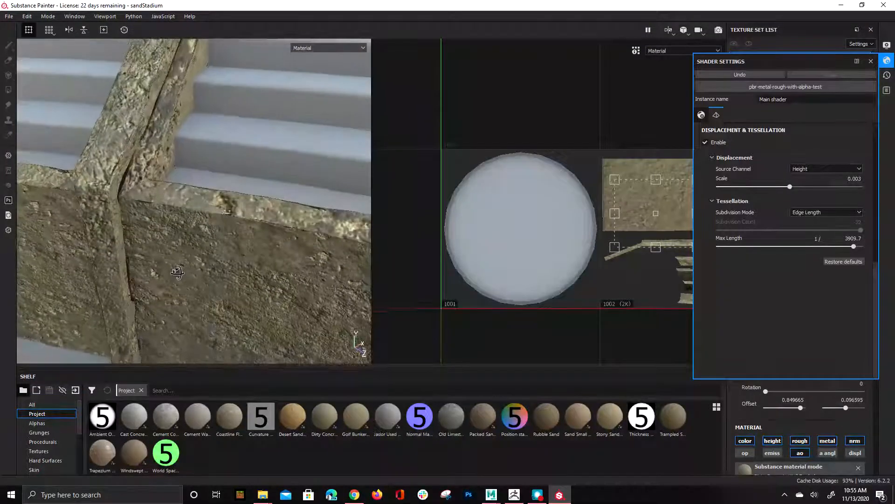
left_click_drag(112, 271, 11, 274, "alt")
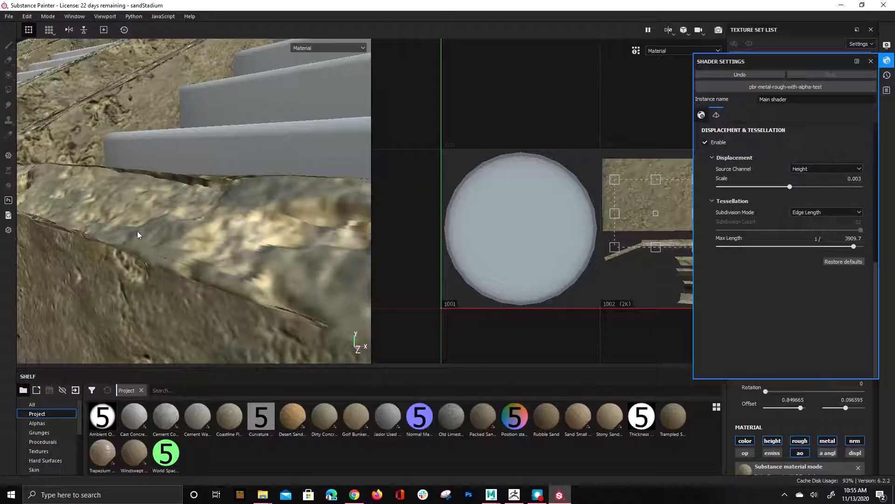
Close the shader settings and lower Height Range 1 of the Dirty Concrete Wall Eroded fill to 0.34.
scroll(790, 443, "down", 10)
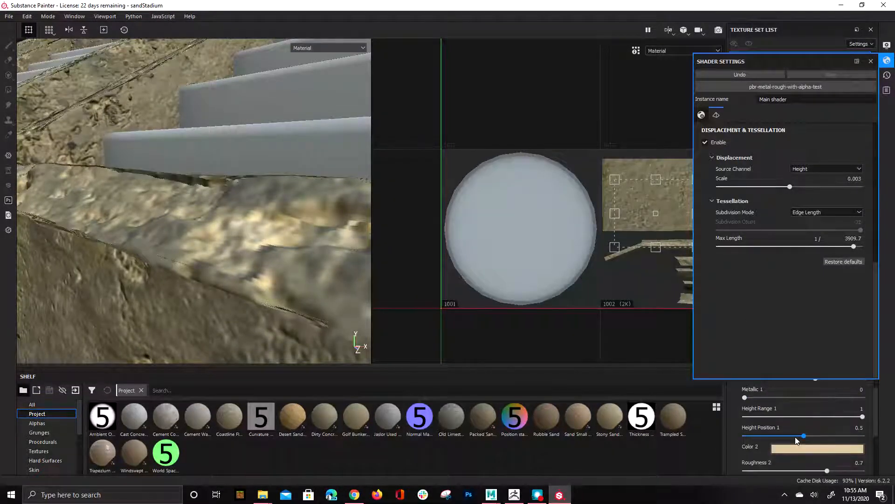
left_click(871, 61)
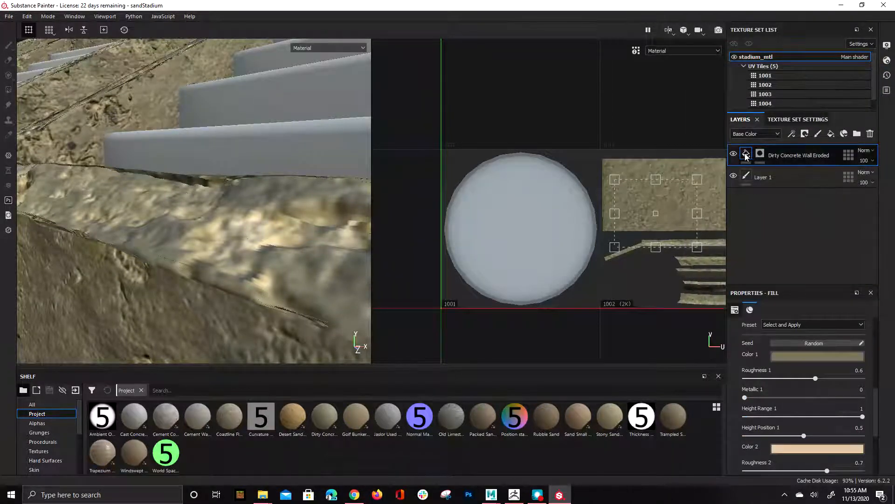
scroll(751, 411, "up", 4)
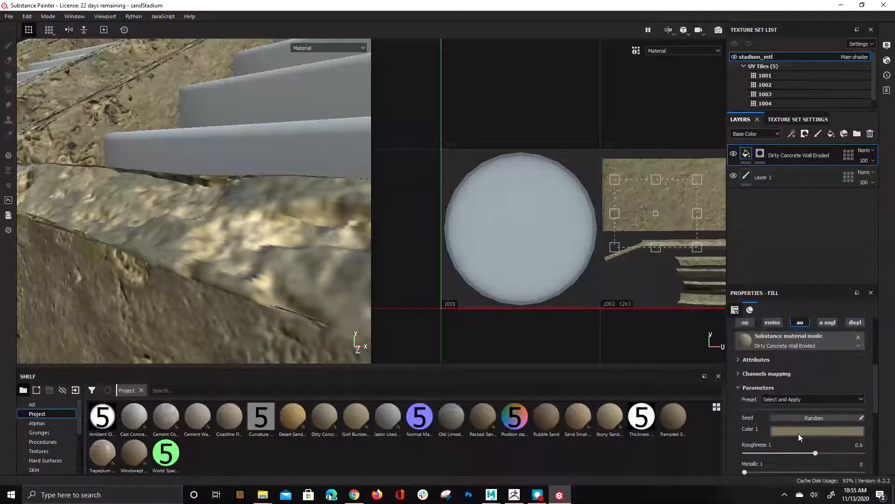
scroll(799, 438, "down", 1)
left_click_drag(862, 435, 785, 426)
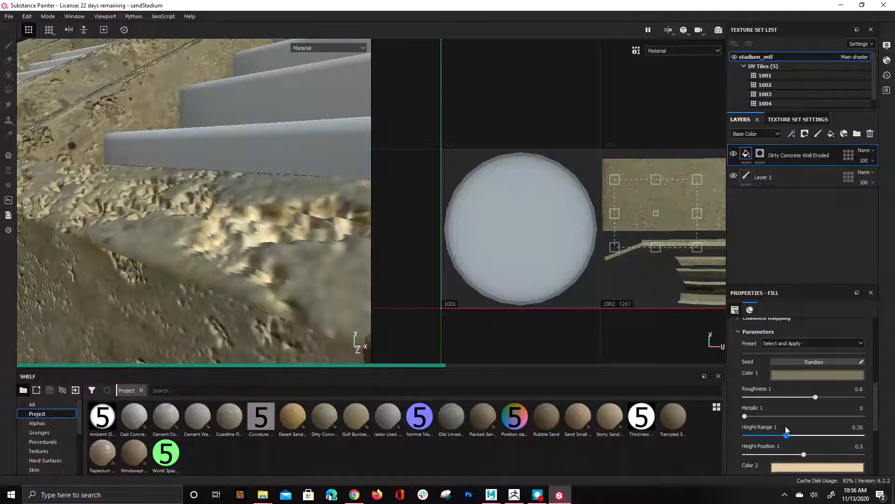
Adjust the Dirty Concrete Wall Eroded fill's Height Position 1 to 0.52, checking the relief on the wall's upper edge.
left_click_drag(180, 238, 257, 242, "alt")
left_click_drag(798, 457, 824, 454)
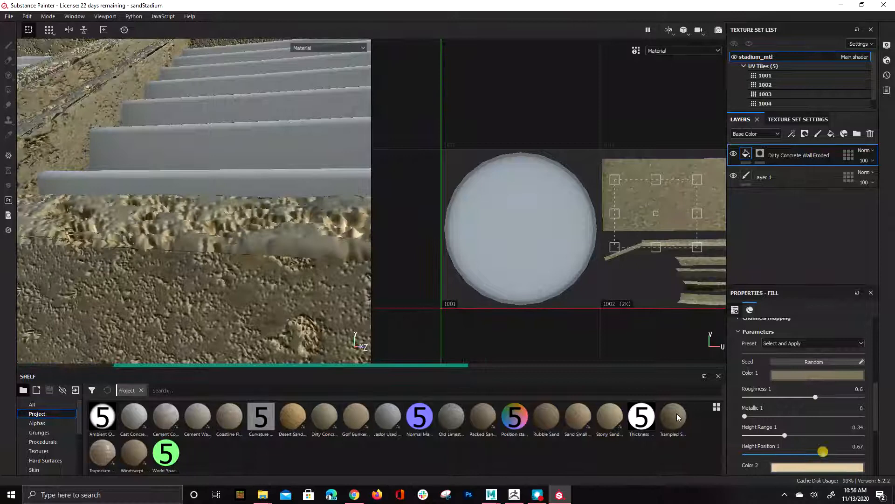
left_click_drag(256, 290, 154, 256, "alt")
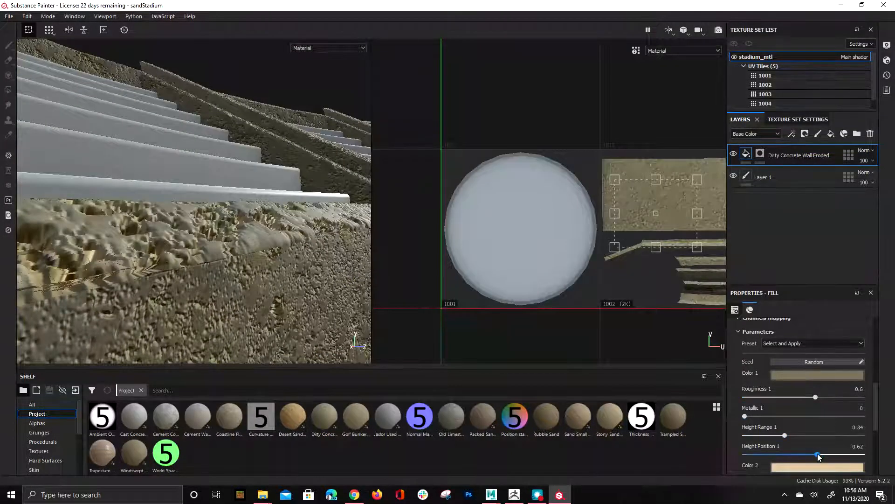
left_click_drag(814, 453, 809, 455)
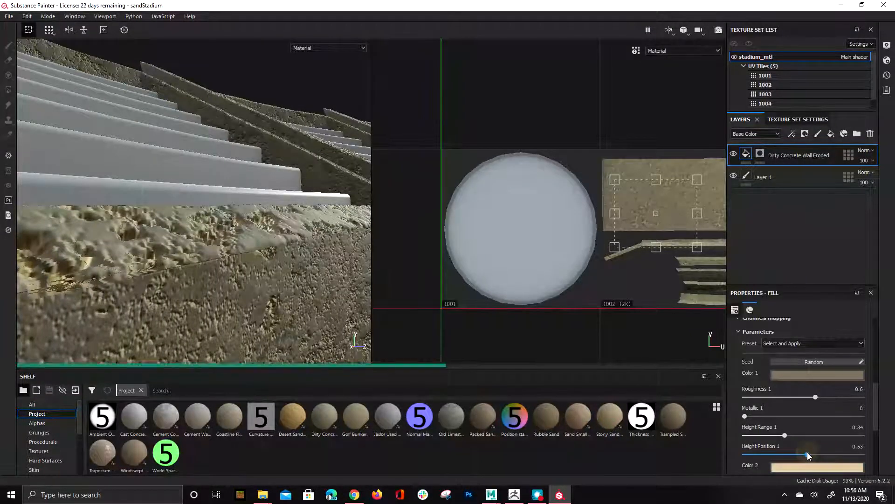
left_click_drag(807, 455, 805, 454)
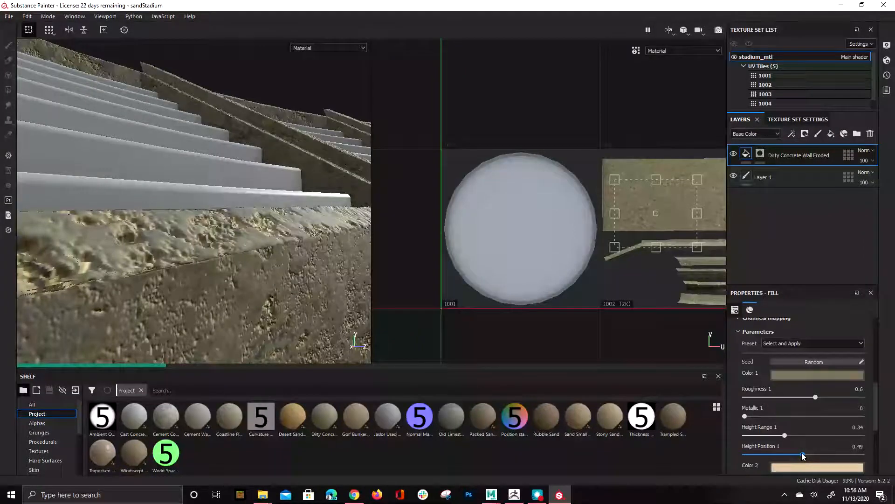
left_click(794, 454)
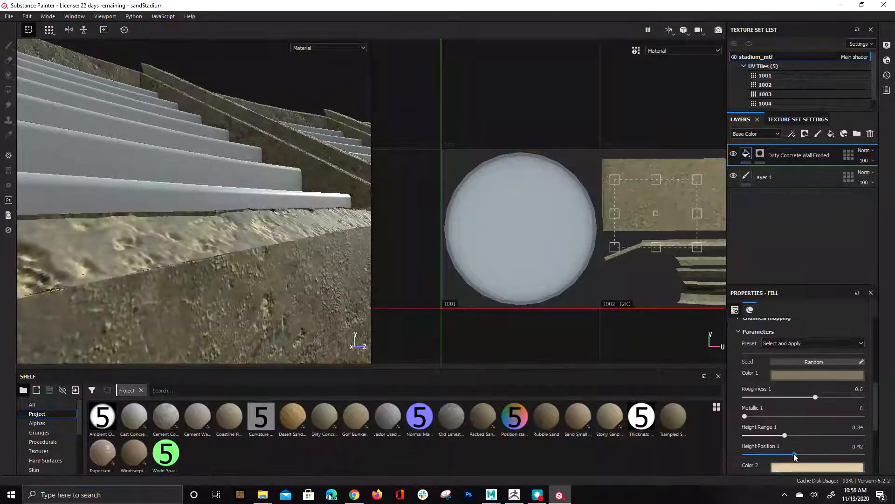
left_click_drag(799, 455, 805, 454)
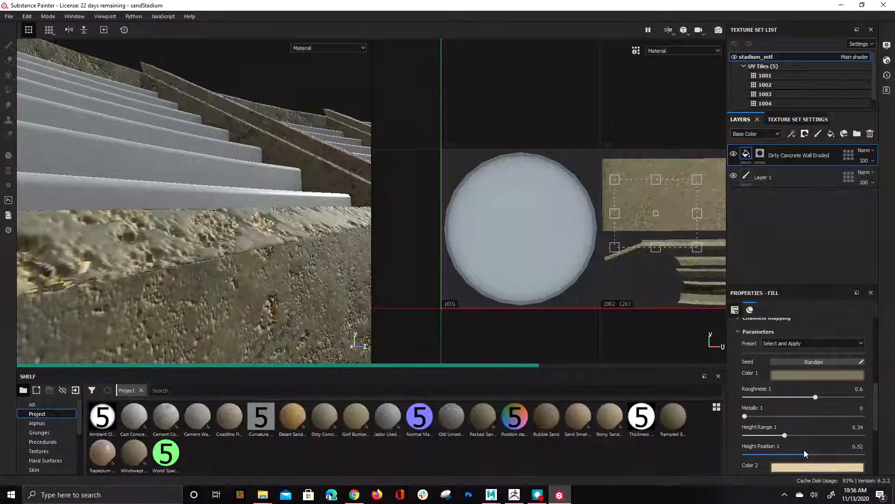
left_click_drag(201, 261, 282, 260, "alt")
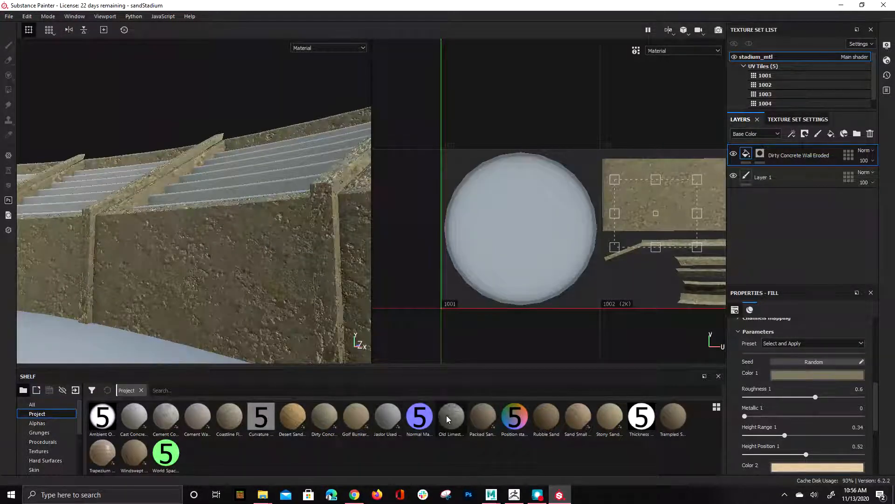
Add the Old Limestone Wall Reinforced material as the top layer, shrink its UV projection to about a third and move it onto tile 1002.
left_click_drag(449, 417, 767, 145)
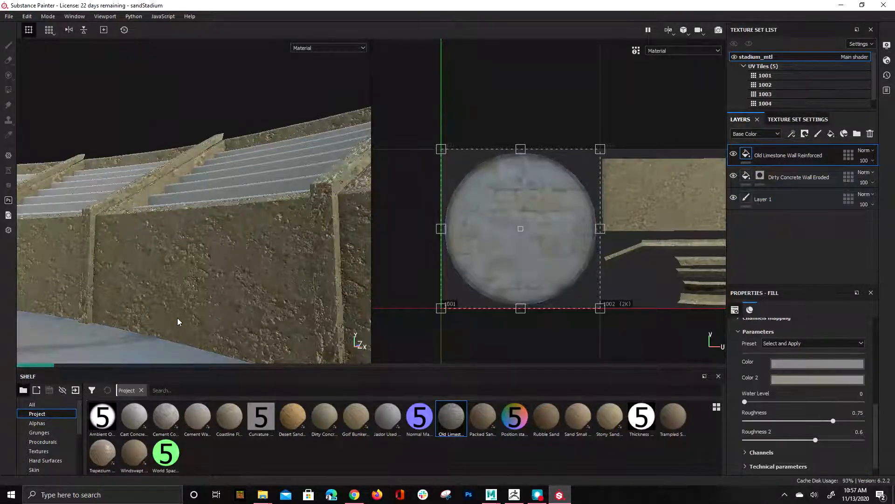
scroll(208, 295, "up", 4)
scroll(224, 276, "down", 4)
scroll(255, 265, "up", 2)
scroll(257, 264, "up", 1)
left_click_drag(596, 157, 488, 249)
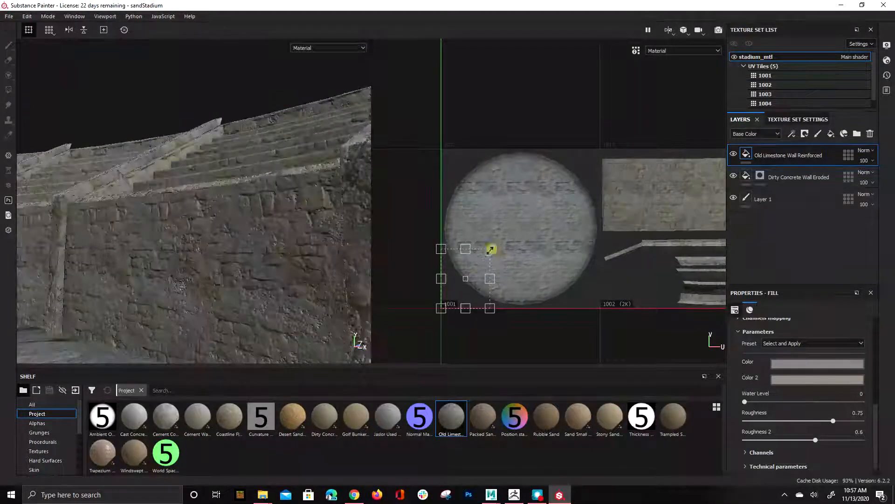
left_click_drag(467, 265, 648, 191)
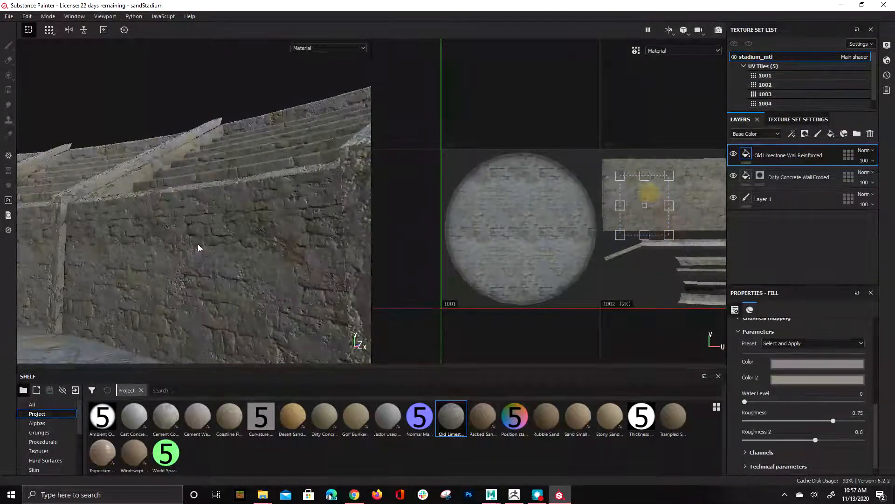
Move the Old Limestone Wall Reinforced layer below Dirty Concrete Wall Eroded and inspect the blended walls and steps.
left_click_drag(789, 157, 768, 183)
left_click_drag(158, 235, 118, 240, "alt")
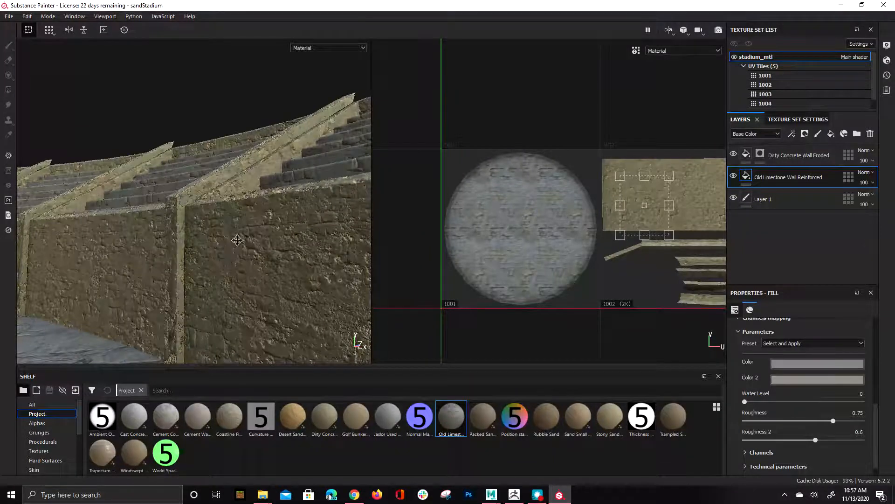
left_click_drag(239, 239, 201, 231, "alt")
right_click_drag(201, 231, 233, 320, "alt")
left_click_drag(233, 320, 264, 260, "alt")
left_click_drag(156, 240, 299, 298, "alt")
left_click_drag(113, 285, 219, 192, "alt")
mouse_move(183, 262)
left_mouse_down("alt")
mouse_move(205, 294)
mouse_move(360, 340)
mouse_move(203, 256)
mouse_move(200, 266)
left_mouse_up("alt")
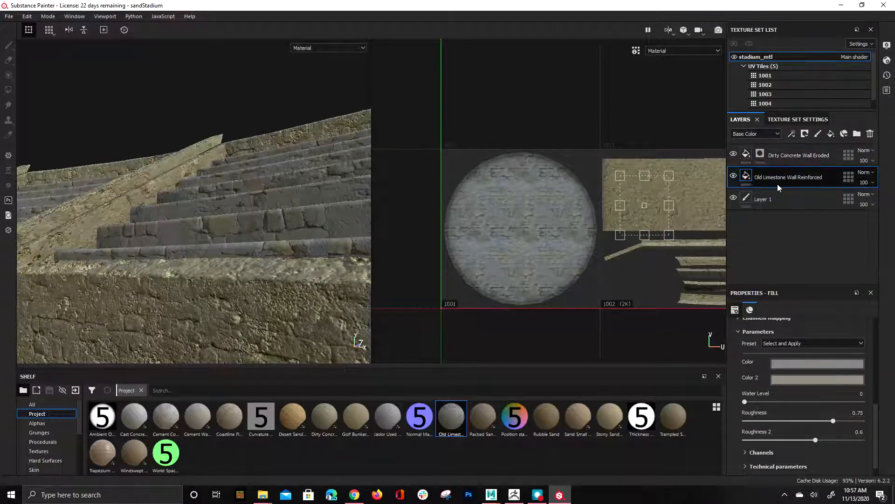
Create a layer folder and place Dirty Concrete Wall Eroded and Old Limestone Wall Reinforced inside it, keeping the concrete above the limestone.
left_click(793, 157, "ctrl")
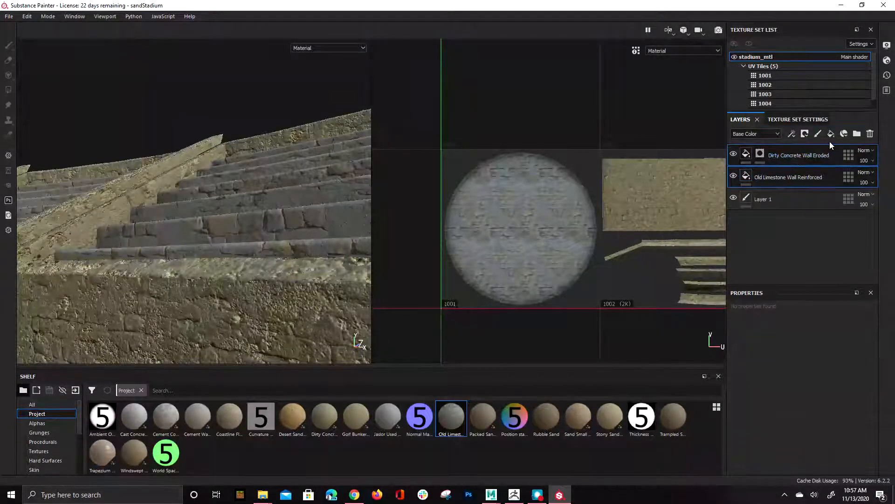
left_click(856, 134)
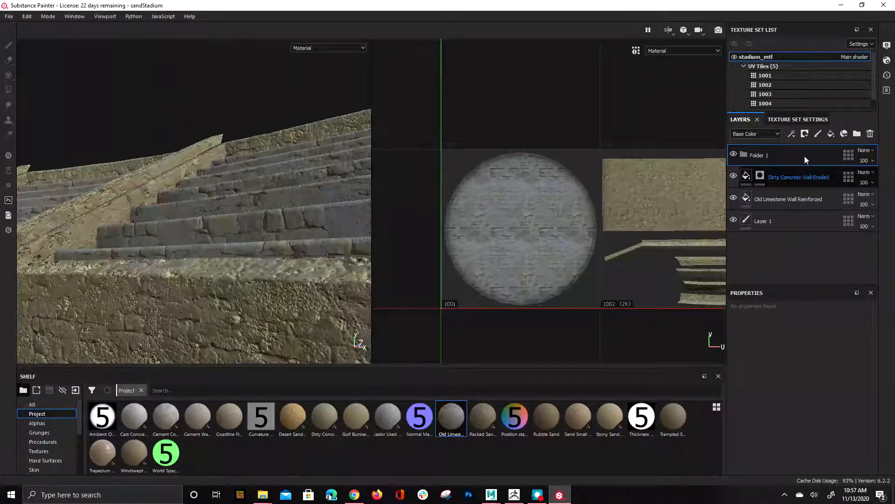
left_click(743, 157)
left_click(793, 177)
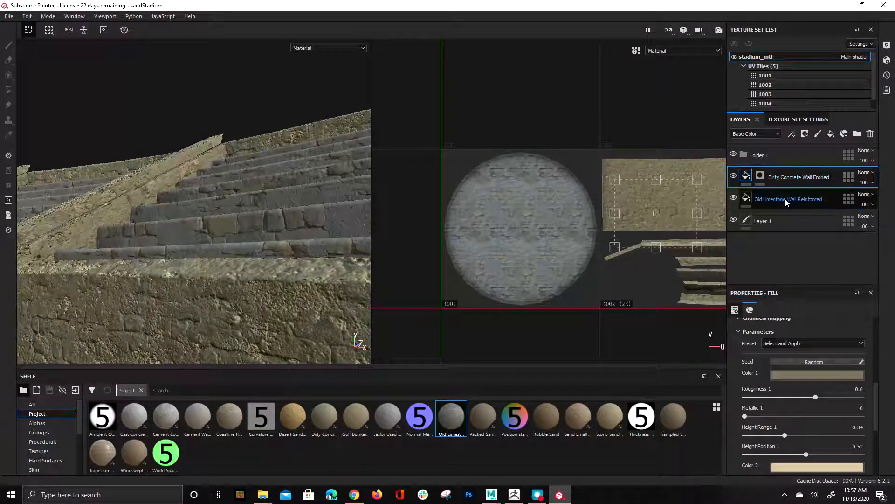
left_click(769, 201)
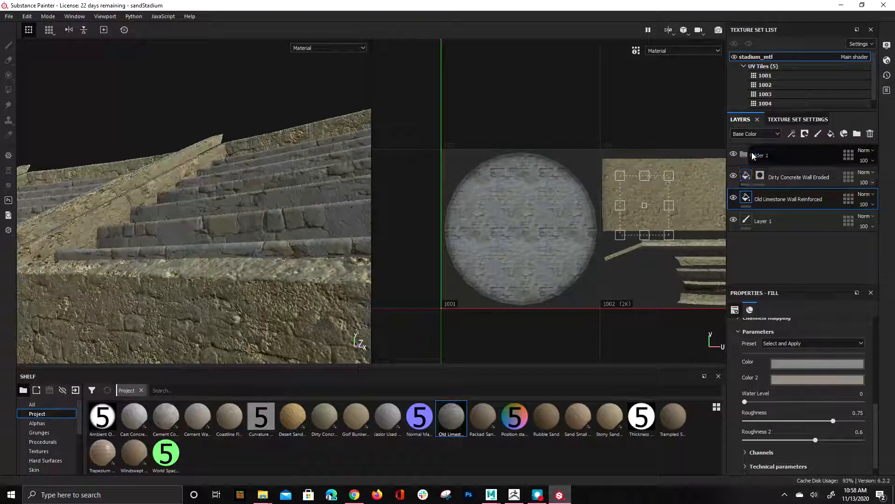
left_click_drag(748, 198, 745, 155)
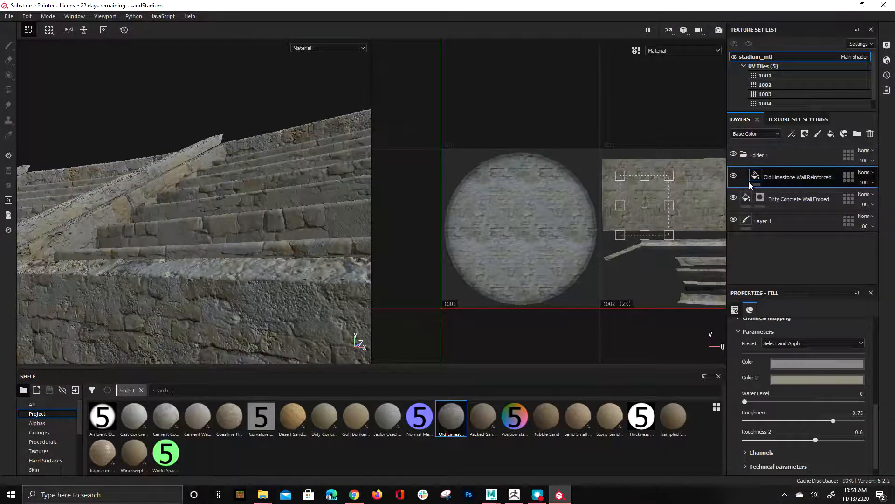
left_click_drag(761, 153, 760, 171)
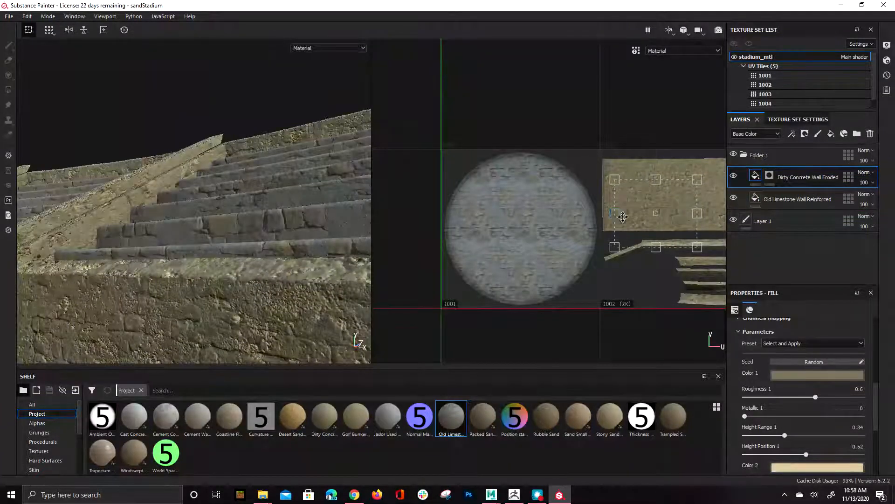
Add a black mask to the folder and paste a copy of the Dirty Concrete Wall Eroded layer's mask into it.
left_click(770, 178)
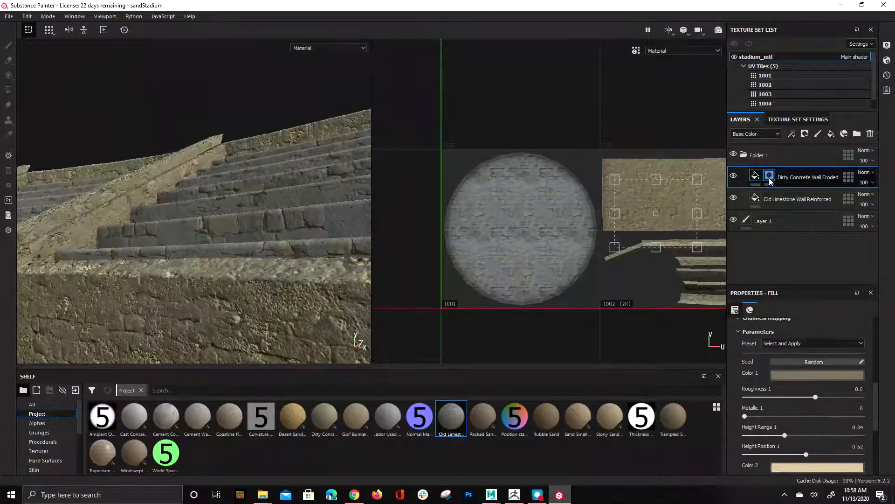
right_click(749, 155)
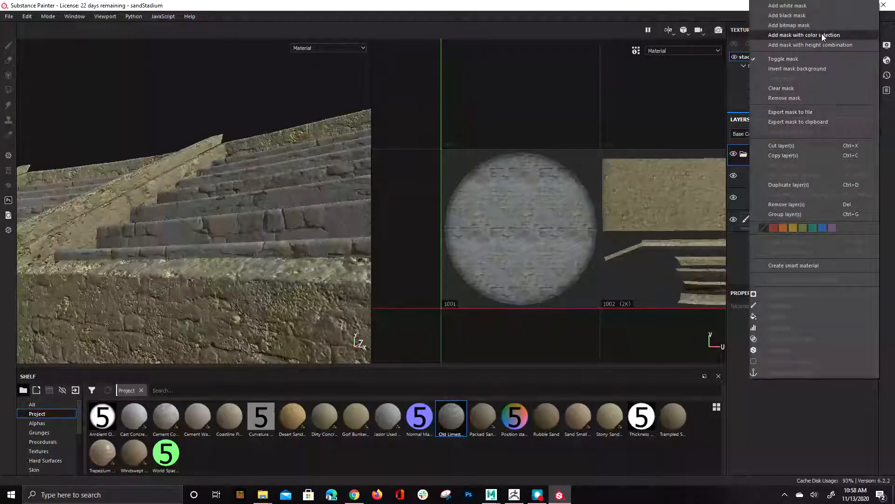
left_click(802, 18)
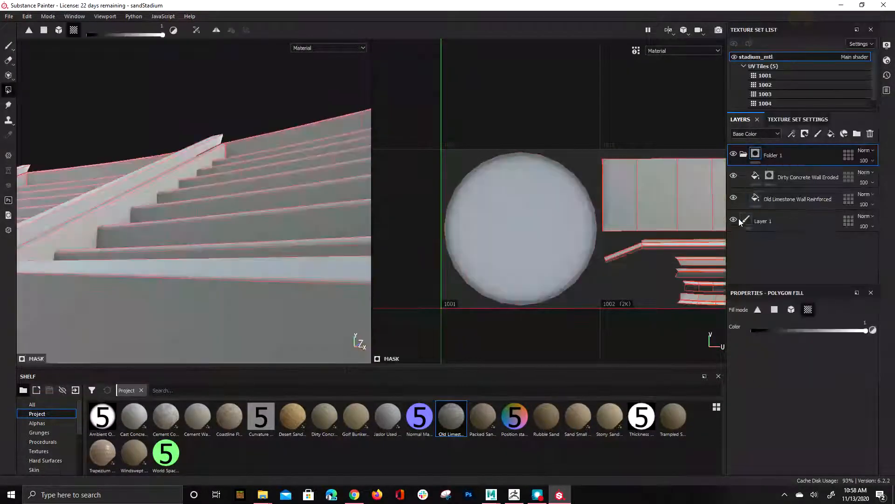
right_click(768, 176)
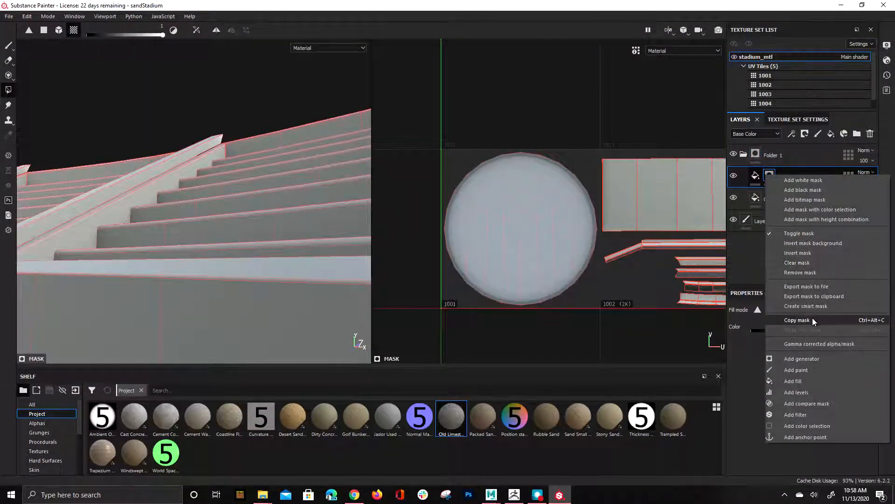
left_click(798, 320)
right_click(755, 153)
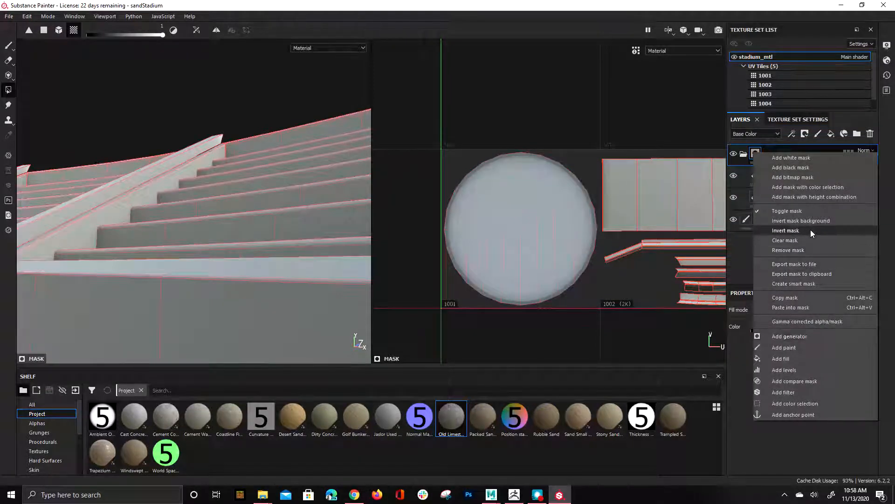
left_click(816, 308)
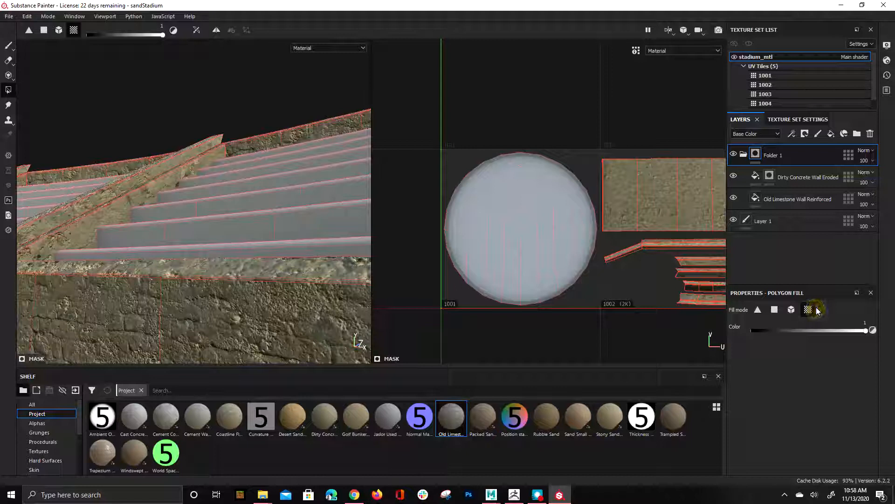
Remove the mask from the Dirty Concrete Wall Eroded layer.
left_click(770, 175)
right_click(771, 175)
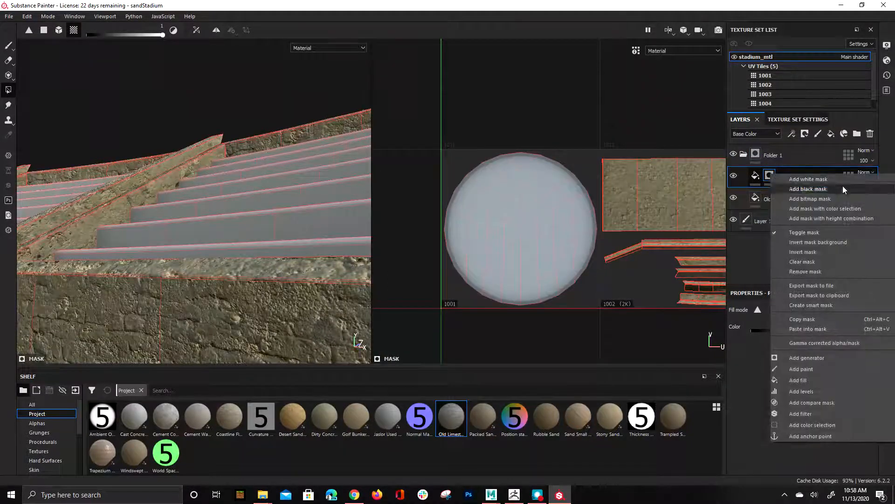
left_click(847, 272)
Add the seating steps on UV tiles 1003 and 1004 to the folder's mask with a white polygon fill.
left_click_drag(205, 275, 264, 233, "alt")
scroll(264, 233, "down", 3)
scroll(396, 280, "down", 5)
middle_click_drag(233, 191, 174, 197, "alt")
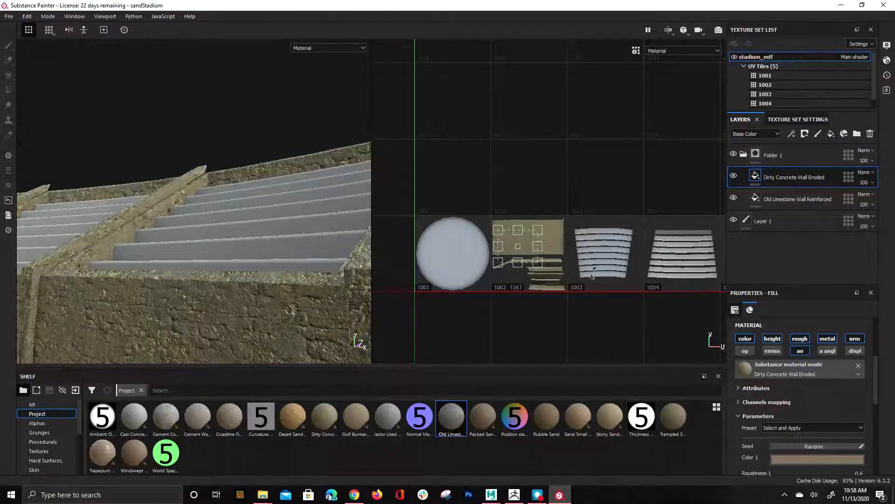
left_click(756, 153)
key("4")
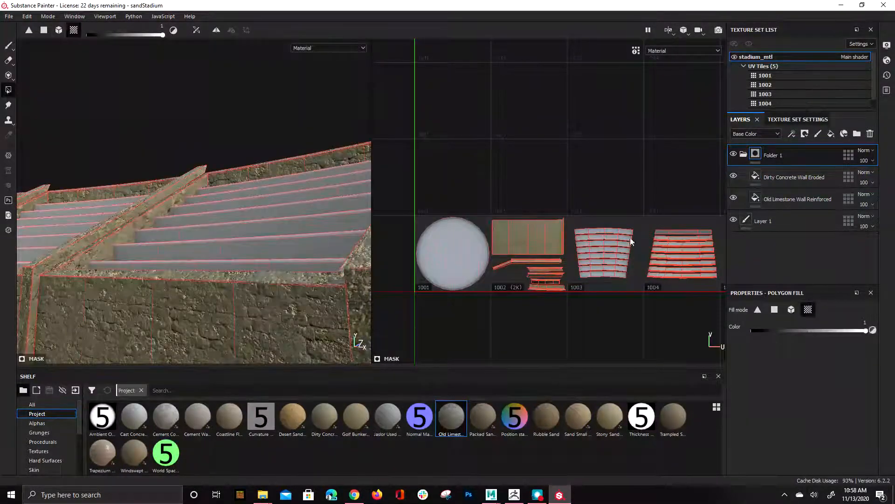
left_click_drag(574, 202, 733, 300)
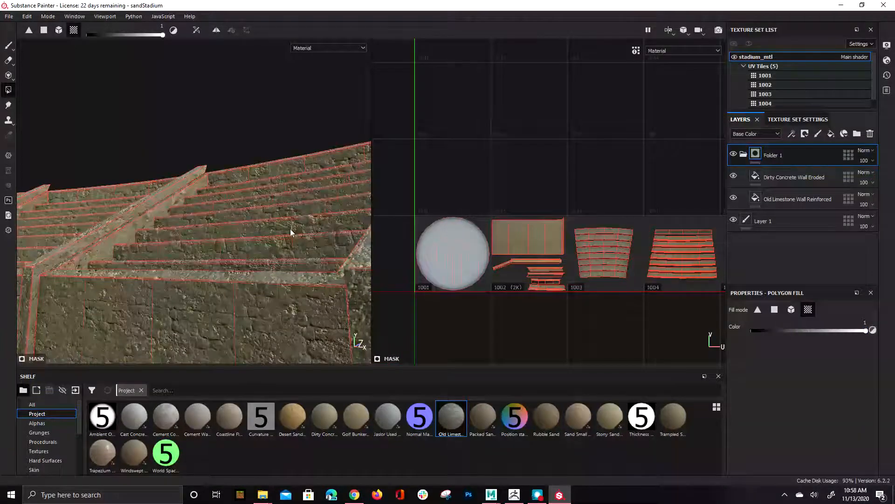
Inspect the textured seating steps, then enable the height channel on the Old Limestone Wall Reinforced layer.
left_click_drag(245, 237, 202, 266, "alt")
scroll(236, 242, "up", 5)
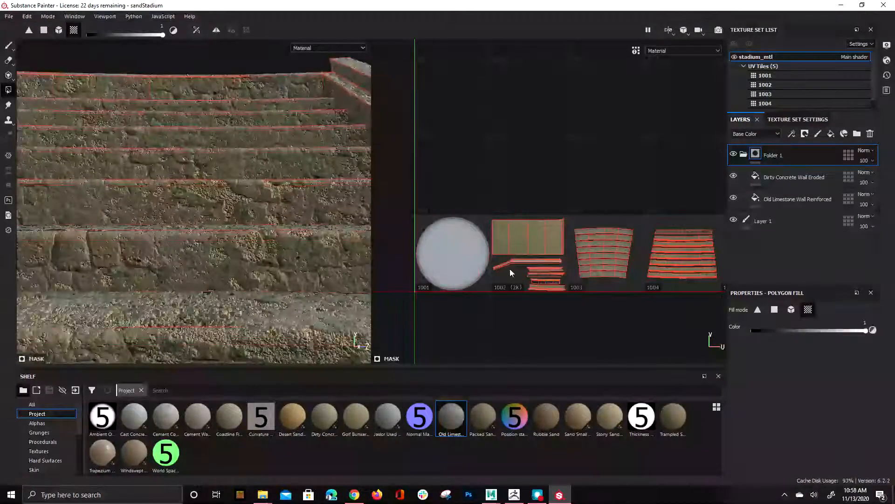
scroll(184, 223, "up", 3)
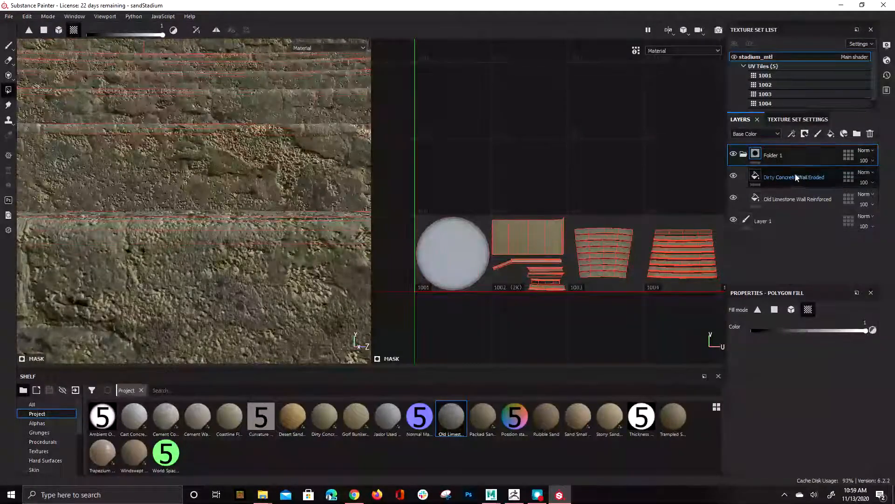
scroll(171, 267, "down", 5)
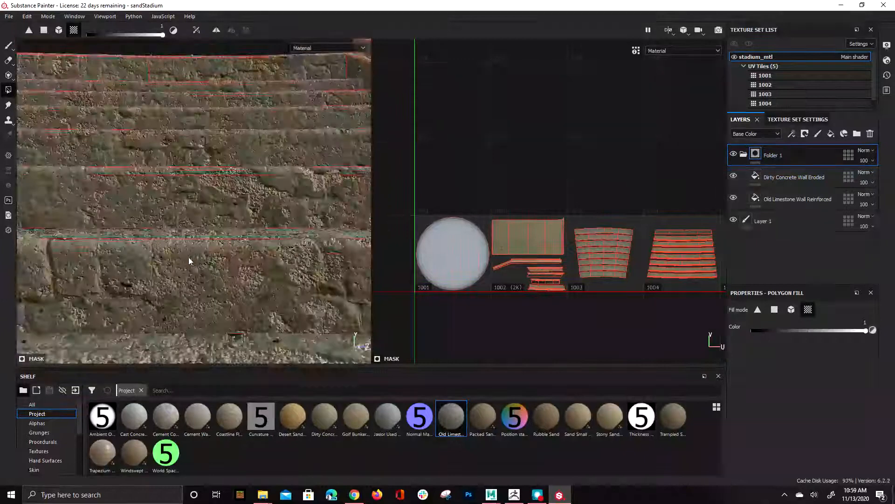
left_click_drag(173, 258, 252, 107, "alt")
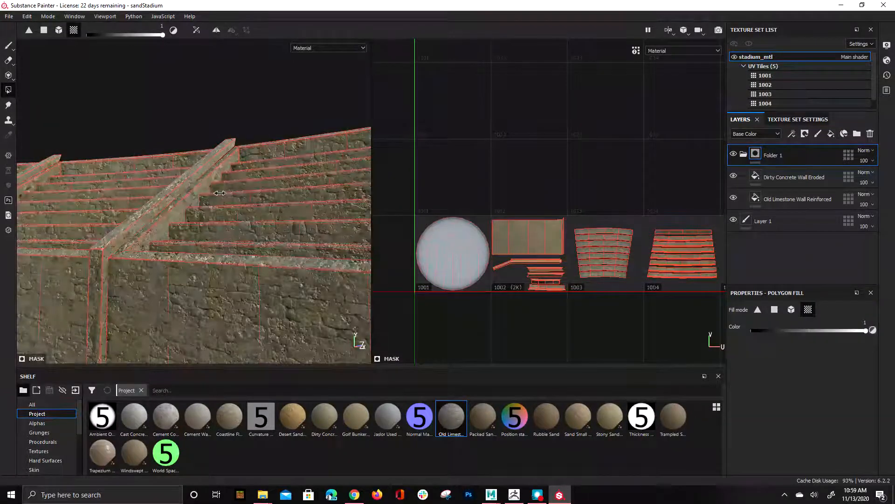
left_click(793, 199)
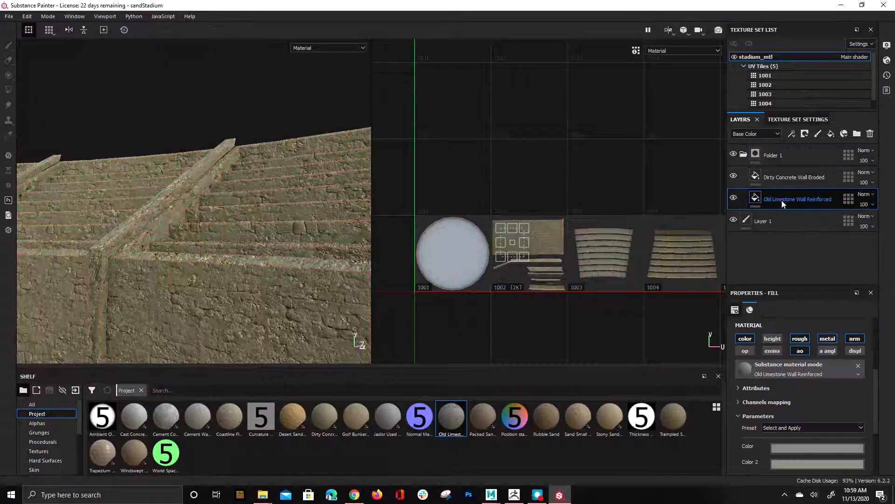
left_click(772, 339)
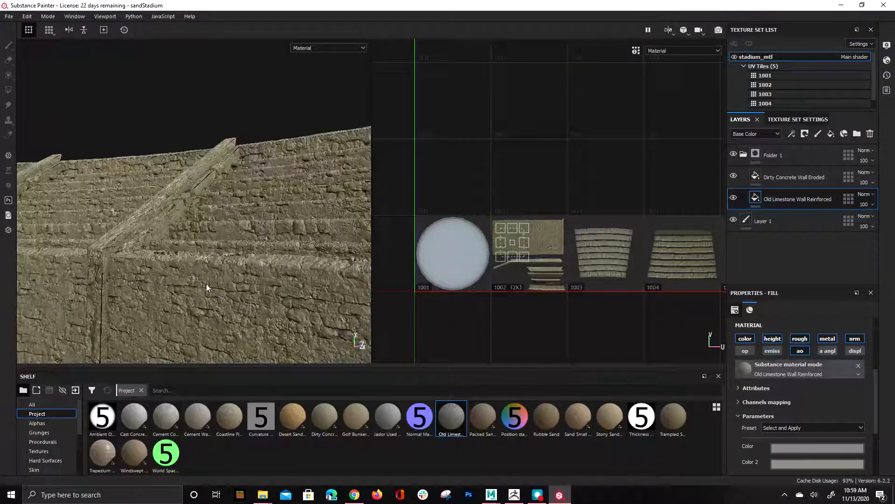
Examine the limestone relief on the outer walls, dividers and seating steps from several distances and under changed lighting.
mouse_move(214, 284)
left_mouse_down("alt")
mouse_move(199, 282)
mouse_move(206, 271)
left_mouse_up("alt")
mouse_move(229, 282)
right_mouse_down("shift")
mouse_move(269, 283)
mouse_move(223, 293)
right_mouse_up("shift")
left_click_drag(223, 293, 204, 270, "alt")
right_click_drag(203, 268, 175, 254, "alt")
left_click_drag(175, 254, 198, 230, "alt")
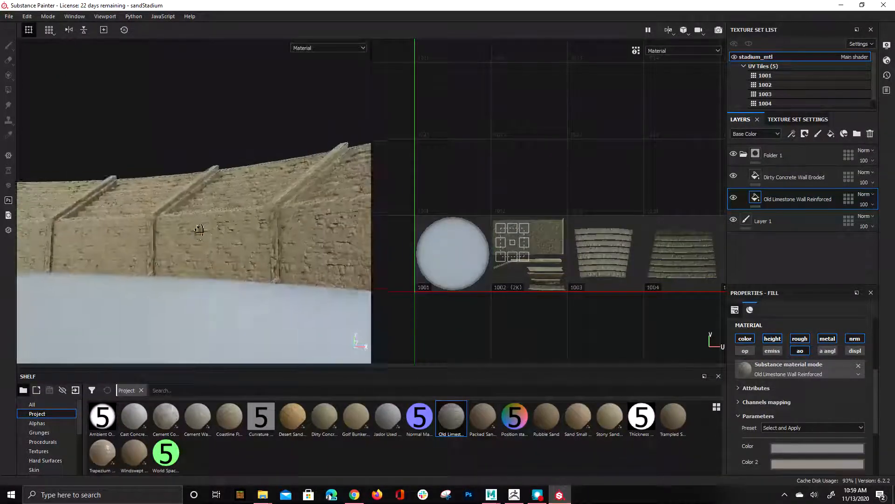
right_click_drag(196, 257, 288, 273, "alt")
left_click_drag(290, 272, 248, 231, "alt")
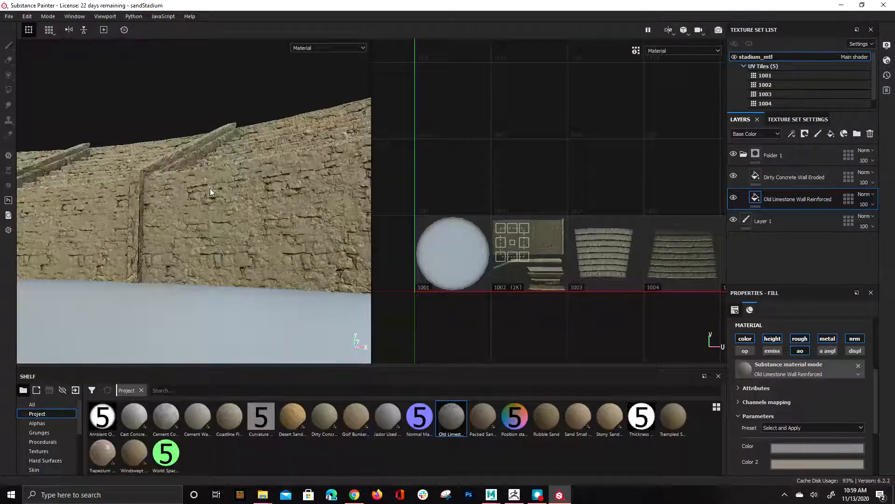
right_click_drag(212, 192, 150, 206, "alt")
left_click_drag(149, 207, 153, 235, "alt")
Exclude the long sloped divider piece on tile 1002 from the folder's mask using a UV chunk fill with value 0.
right_click_drag(553, 264, 601, 303, "alt")
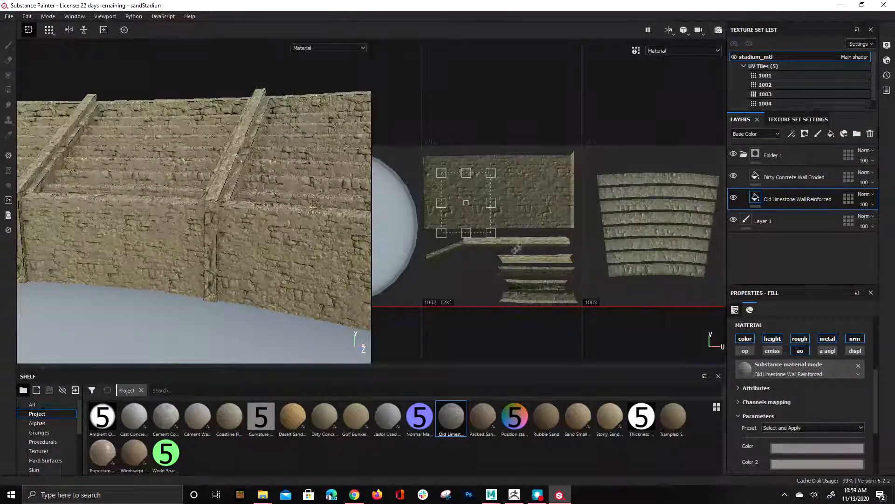
scroll(478, 299, "up", 3)
scroll(525, 306, "down", 1)
scroll(628, 243, "up", 2)
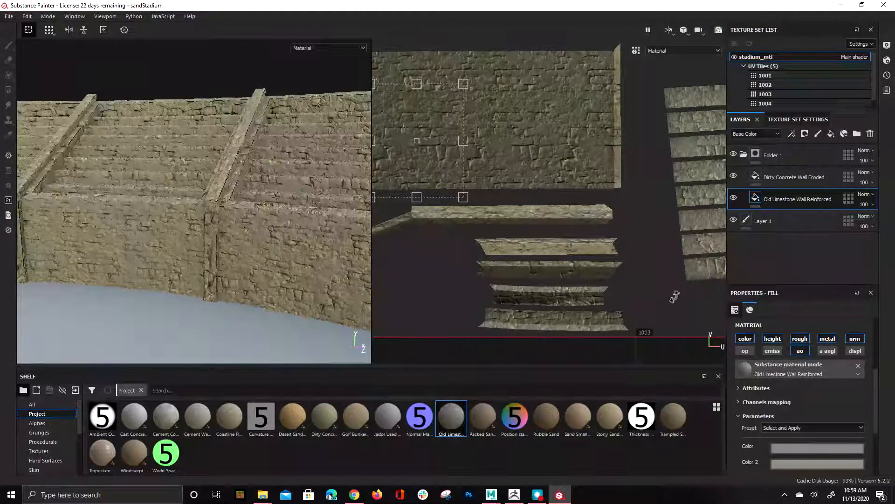
left_click(756, 156)
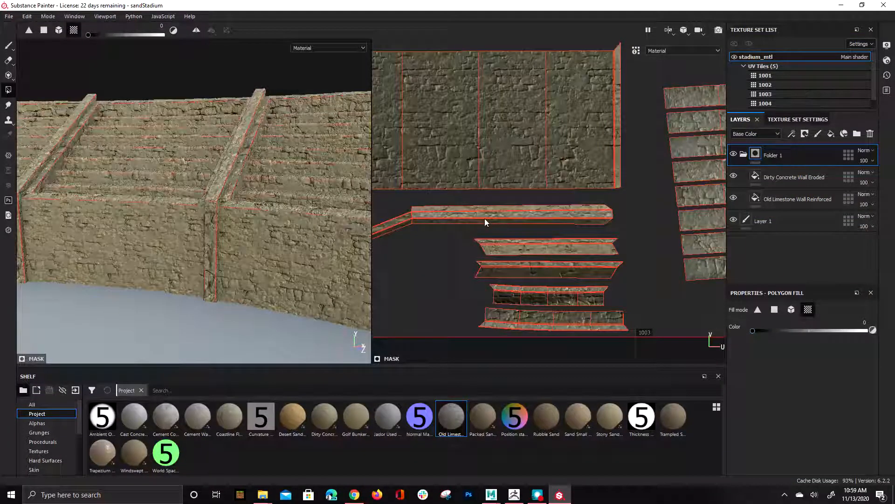
left_click(508, 220)
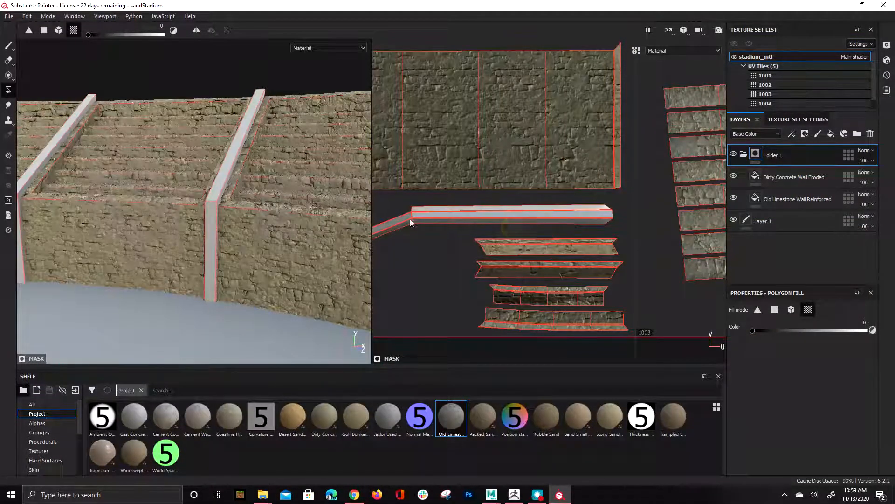
left_click_drag(234, 133, 195, 205, "alt")
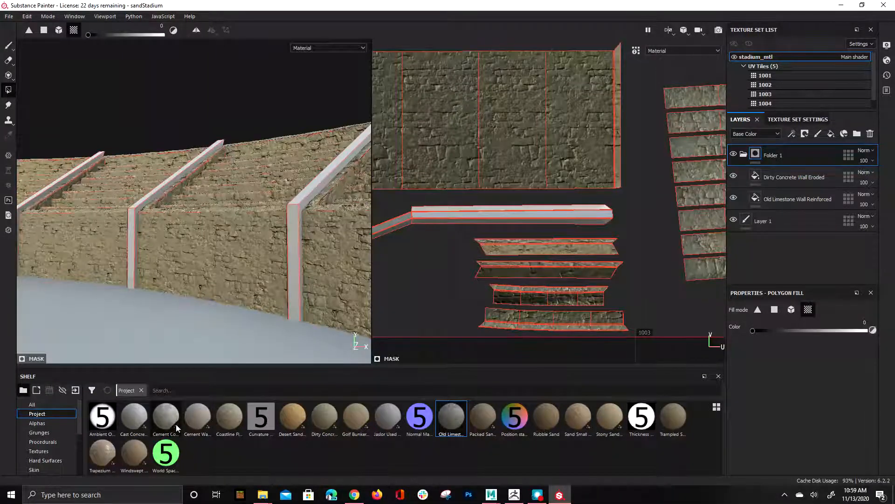
Collapse the masked layer folder and rename it mainStadium.
mouse_move(172, 420)
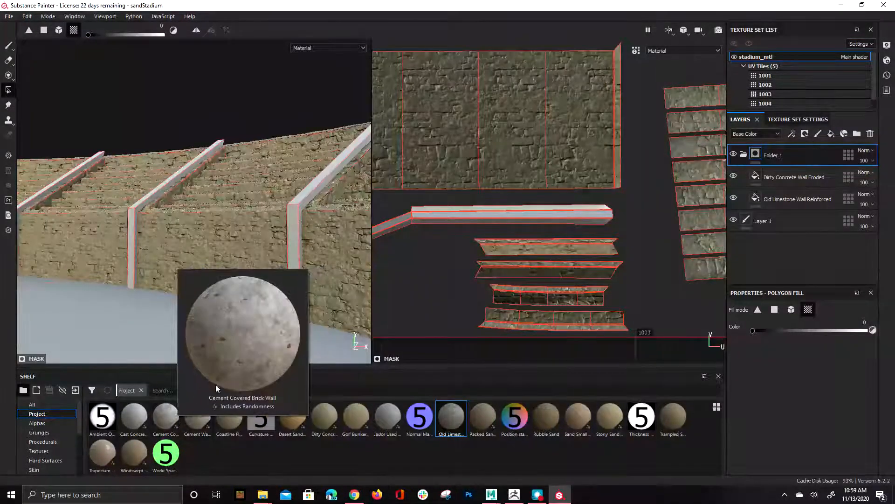
left_click(745, 155)
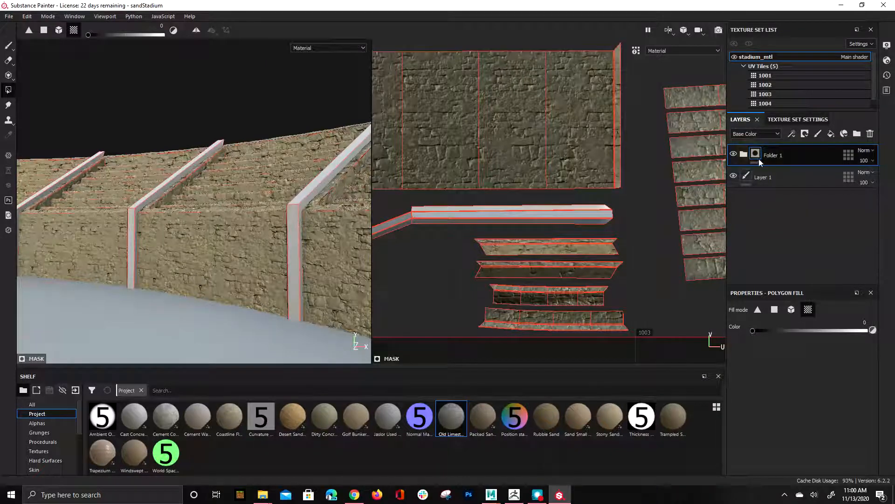
double_click(781, 157)
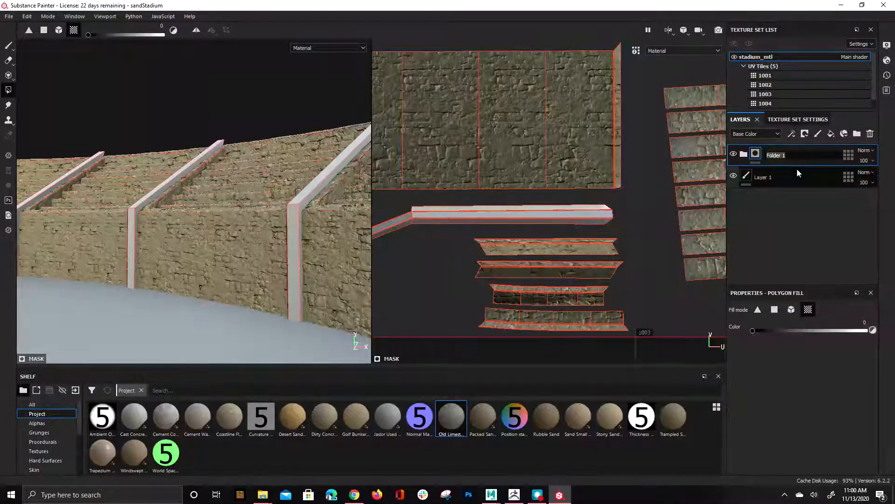
type("mainStadium")
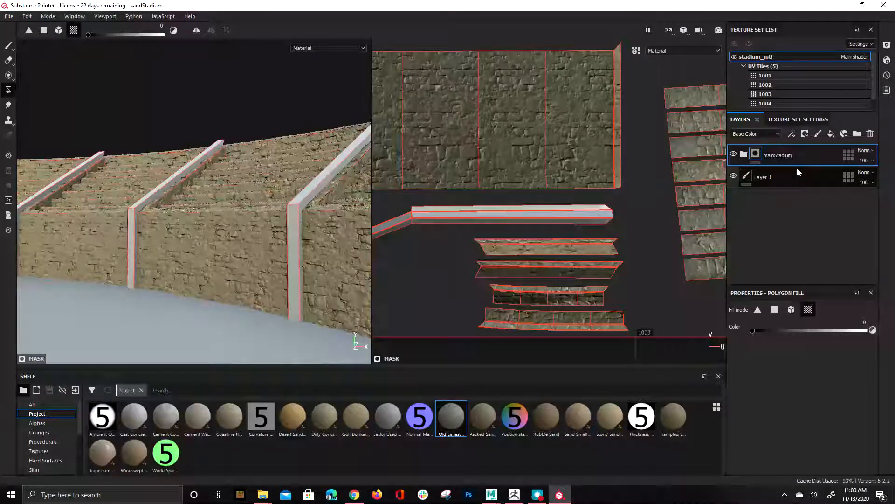
key("Return")
left_click(813, 243)
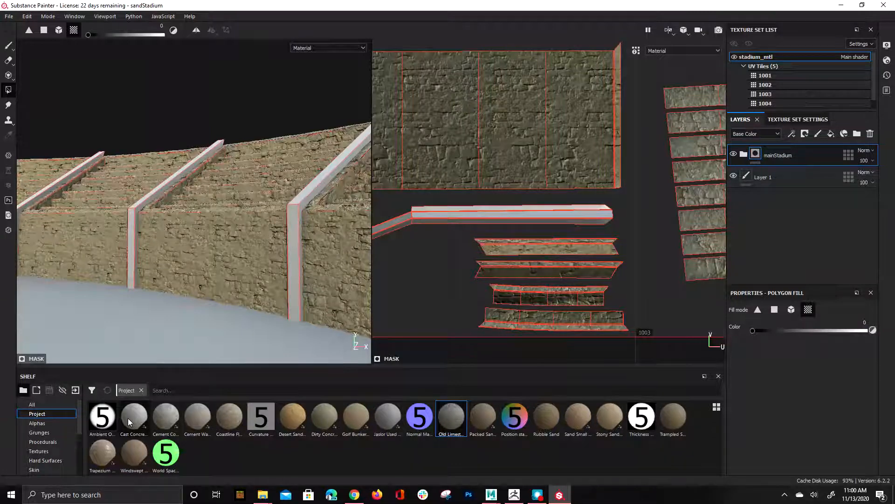
Add the Cast Concrete Wall Blocks material as a fill layer above the mainStadium folder.
left_click_drag(128, 418, 779, 150)
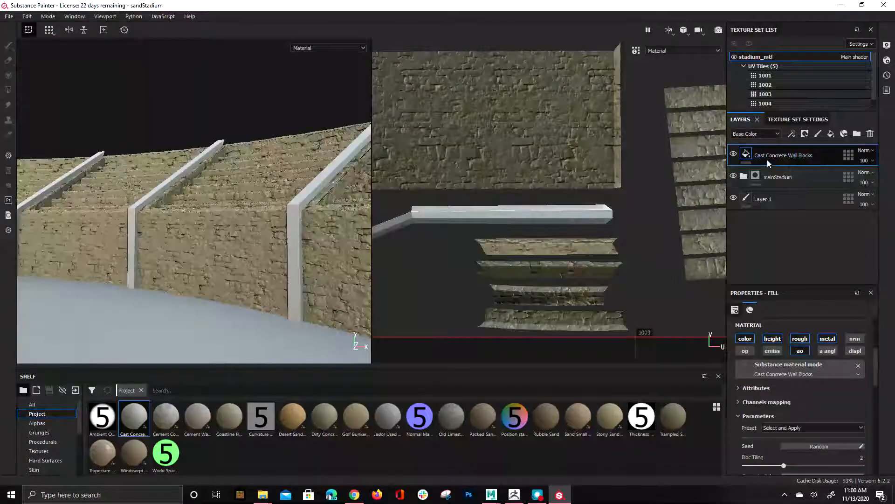
Add a black mask to the Cast Concrete Wall Blocks layer and reveal the long divider piece with a UV chunk fill of value 1.
right_click(770, 156)
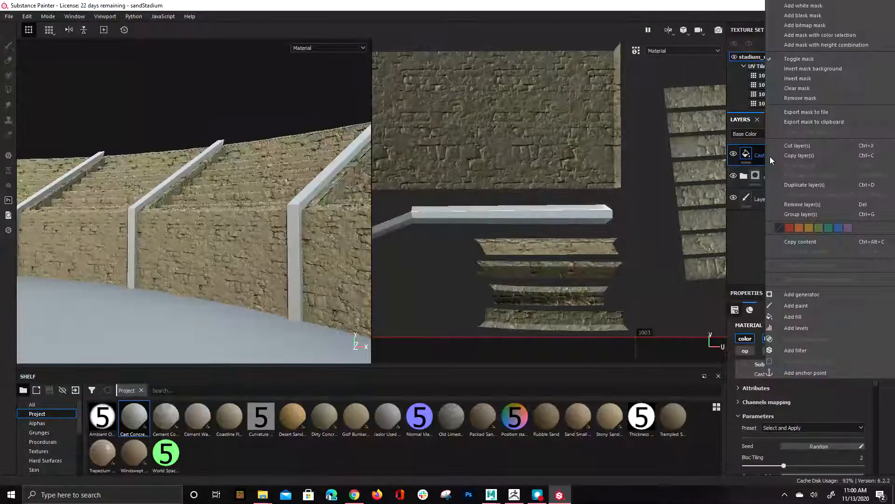
left_click(833, 17)
key("4")
left_click(809, 310)
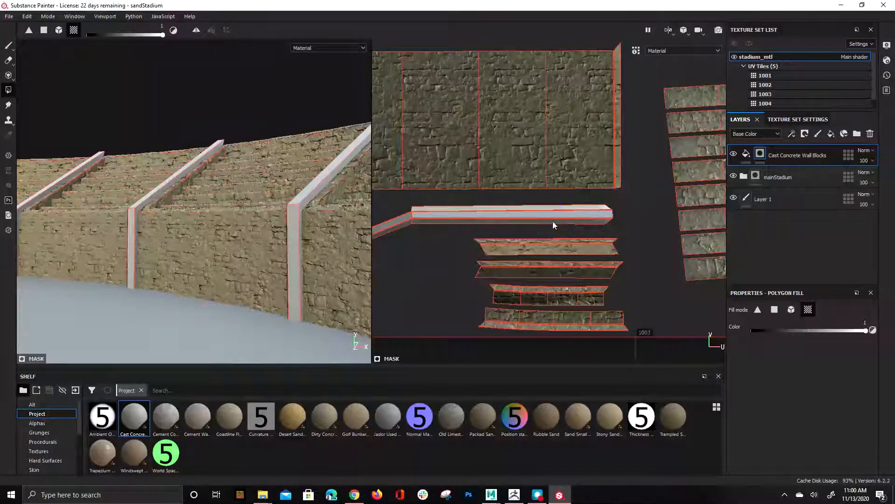
scroll(483, 229, "up", 3)
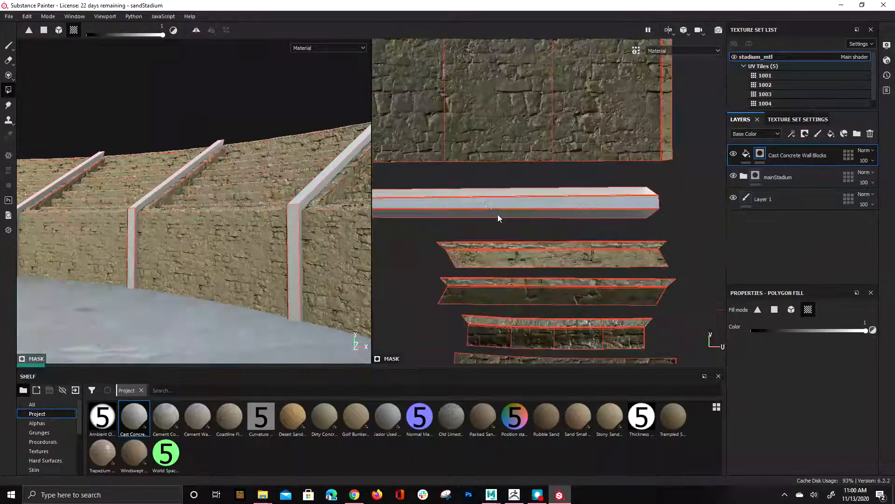
scroll(454, 181, "up", 2)
left_click_drag(433, 185, 522, 224)
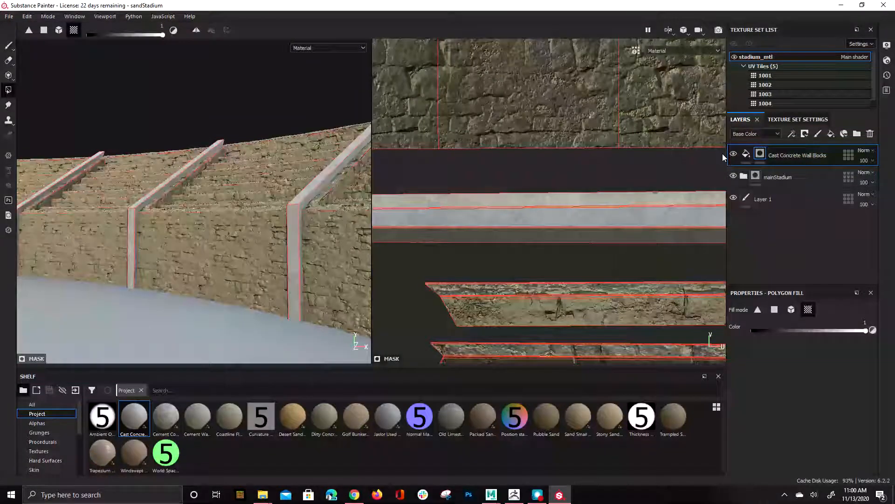
Enable the normal channel on the Cast Concrete Wall Blocks fill layer.
left_click(785, 155)
left_click(746, 154)
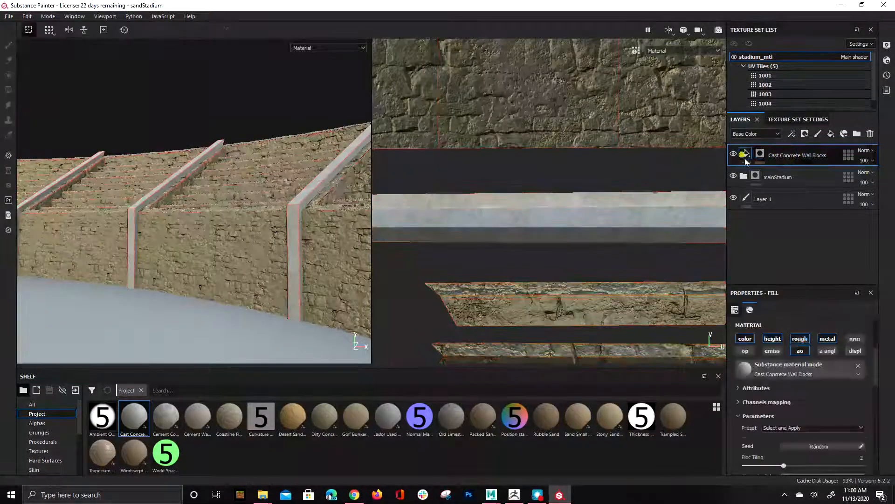
left_click(855, 339)
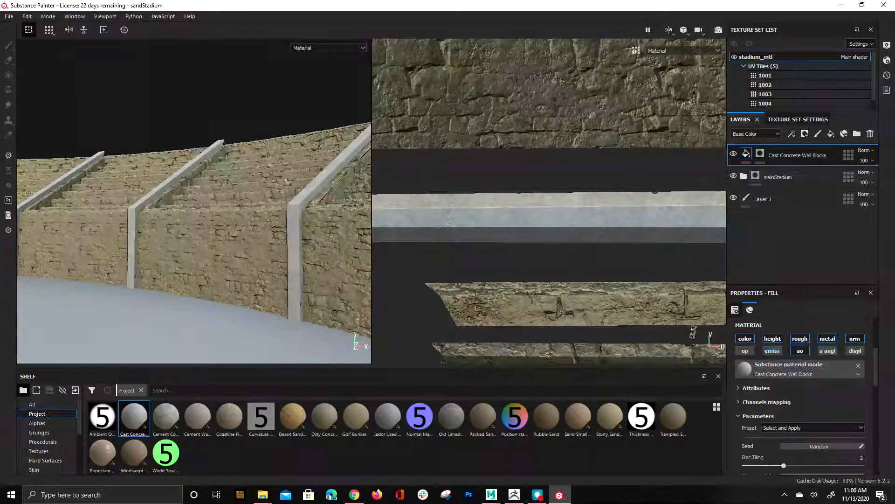
scroll(255, 203, "up", 5)
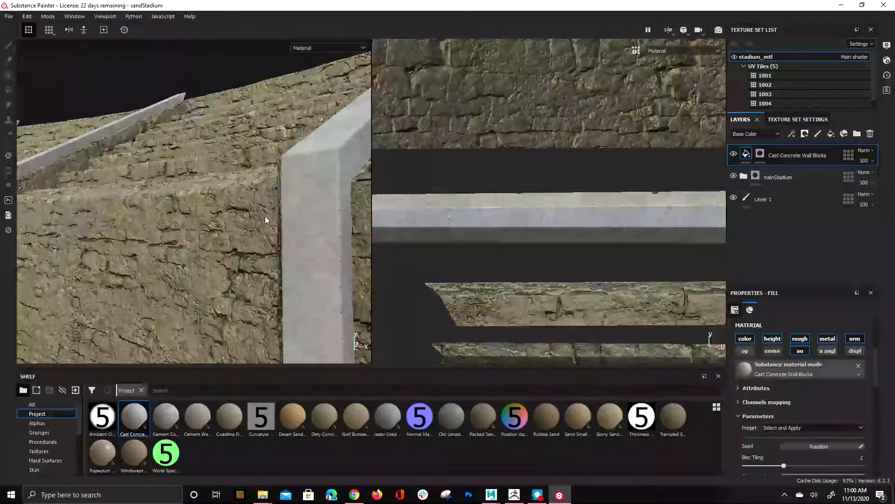
scroll(270, 217, "down", 3)
scroll(429, 241, "up", 1)
scroll(429, 241, "down", 4)
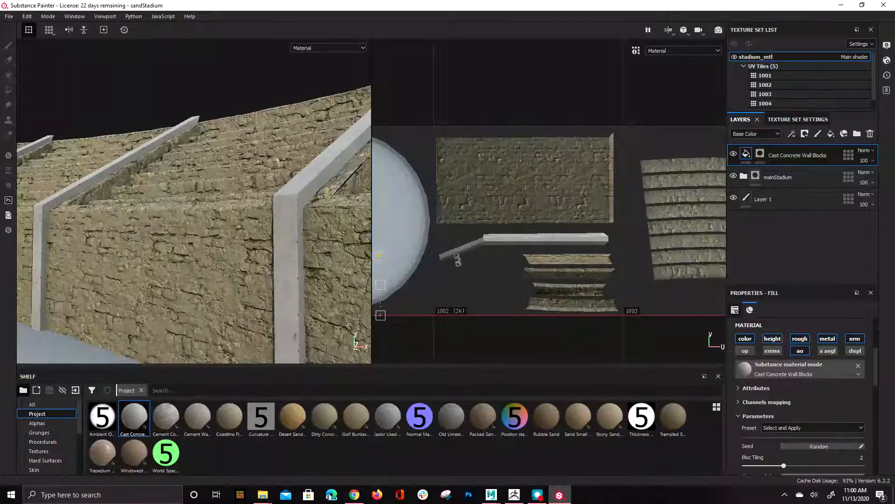
Move the concrete fill's UV projection onto the straight divider section on tile 1002.
middle_click_drag(458, 260, 605, 245, "alt")
left_click_drag(460, 276, 703, 229)
middle_click_drag(634, 244, 545, 245, "alt")
scroll(545, 245, "up", 3)
left_click_drag(194, 271, 229, 234, "alt")
left_click_drag(570, 194, 554, 185)
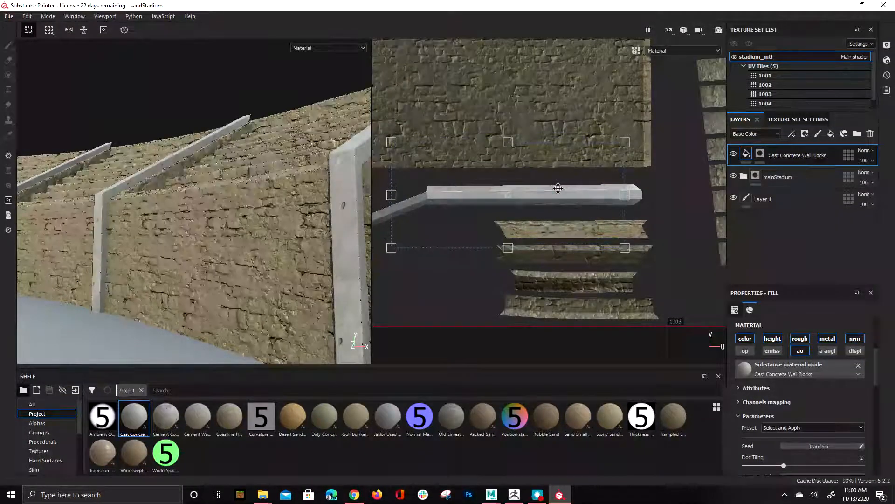
Narrow the concrete projection to a roughly square, upright frame centred on the straight divider section.
left_click_drag(626, 301, 637, 259)
left_click_drag(414, 213, 508, 180)
left_click_drag(590, 201, 578, 217)
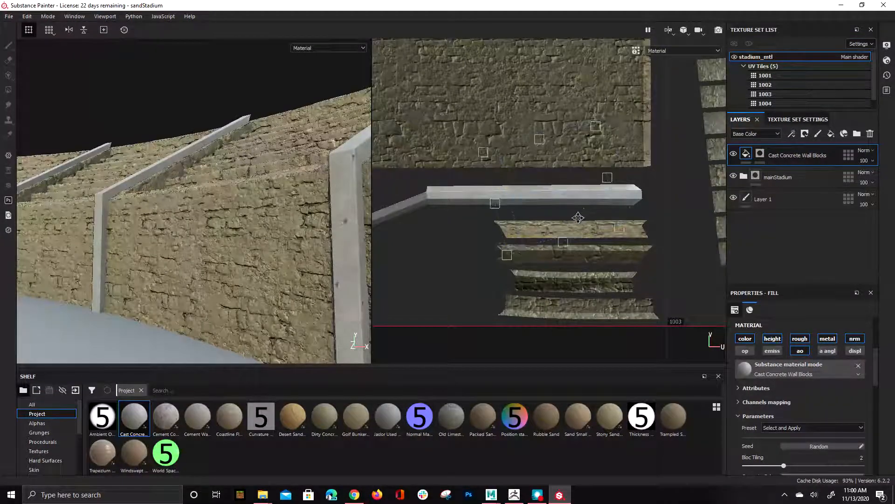
left_click_drag(641, 254, 616, 265)
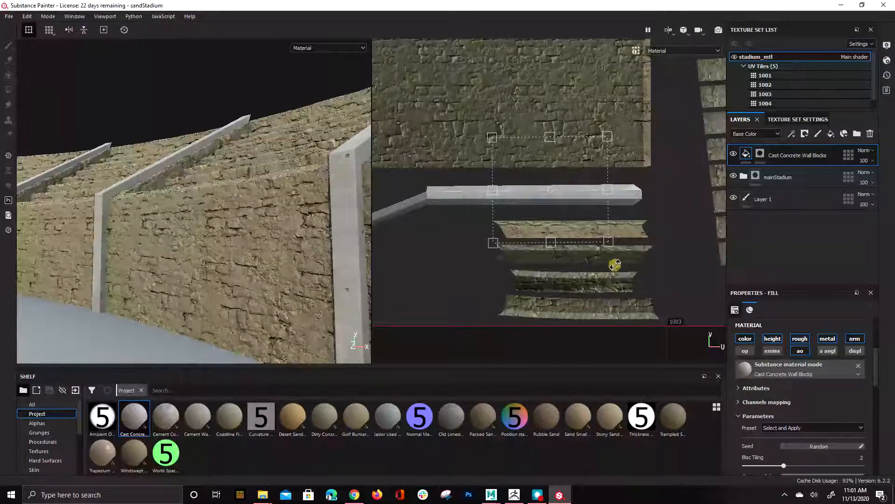
left_click_drag(552, 216, 549, 215)
Examine the concrete pattern along the divider's upright face and slope, comparing the 3D model with its UV piece.
left_click_drag(256, 268, 189, 276, "alt")
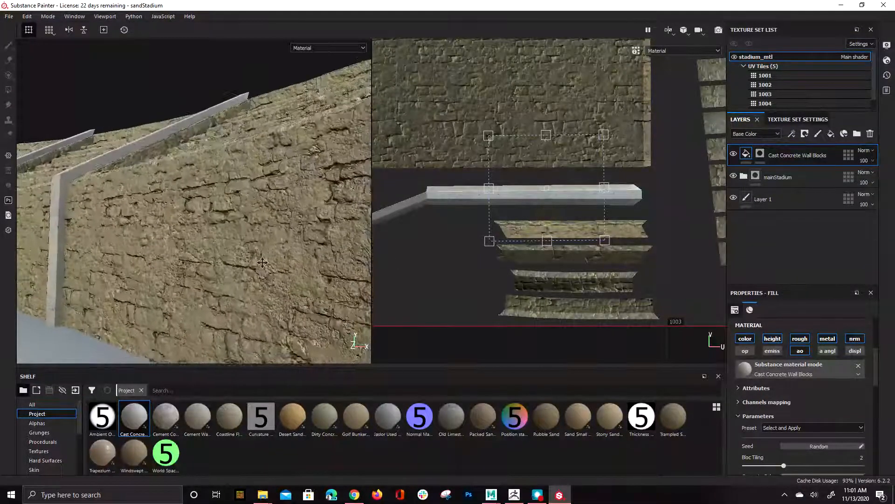
right_click_drag(262, 280, 360, 344, "alt")
left_click_drag(360, 343, 204, 220, "alt")
right_click_drag(573, 217, 493, 172, "alt")
middle_click_drag(494, 172, 853, 201, "alt")
middle_click_drag(607, 211, 489, 228, "alt")
left_click_drag(289, 192, 309, 198, "alt")
left_click_drag(305, 240, 300, 266, "alt")
middle_click_drag(450, 217, 509, 201, "alt")
right_click_drag(504, 189, 455, 190, "alt")
middle_click_drag(491, 213, 535, 229, "alt")
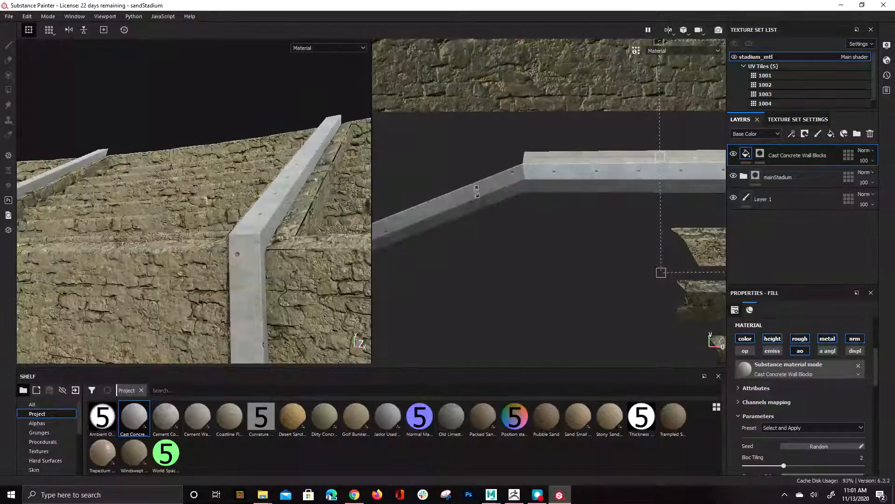
Reposition and rotate the concrete projection to follow the angled divider section, covering its bend.
left_click_drag(670, 177, 371, 267)
scroll(569, 264, "up", 1)
scroll(641, 266, "down", 2)
middle_click_drag(648, 273, 663, 242, "alt")
left_click_drag(662, 241, 676, 290)
left_click_drag(561, 250, 558, 251)
left_click_drag(595, 208, 583, 212)
left_click_drag(471, 334, 535, 257)
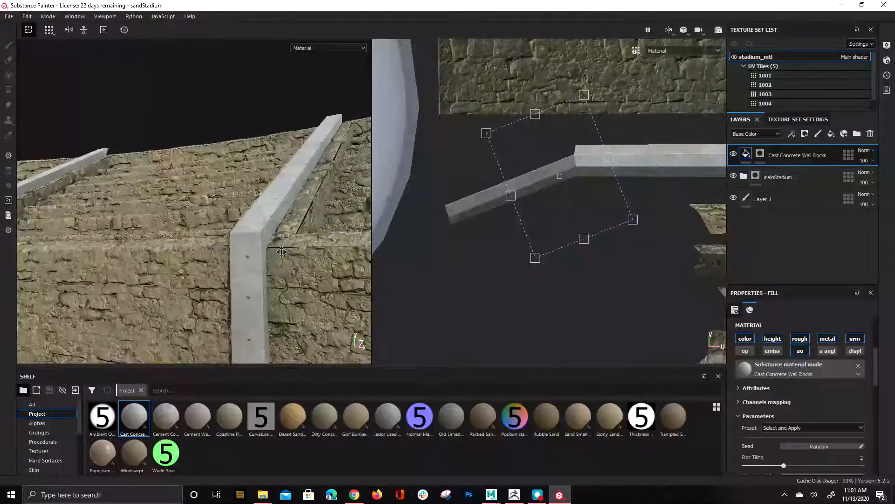
Sample the Concrete Color of the divider material from the shaded limestone wall.
middle_click_drag(282, 252, 299, 126, "alt")
left_click_drag(298, 126, 242, 192, "alt")
key("f")
right_click_drag(242, 192, 202, 82, "alt")
mouse_move(201, 83)
left_mouse_down("alt")
mouse_move(205, 218)
mouse_move(186, 187)
mouse_move(211, 208)
left_mouse_up("alt")
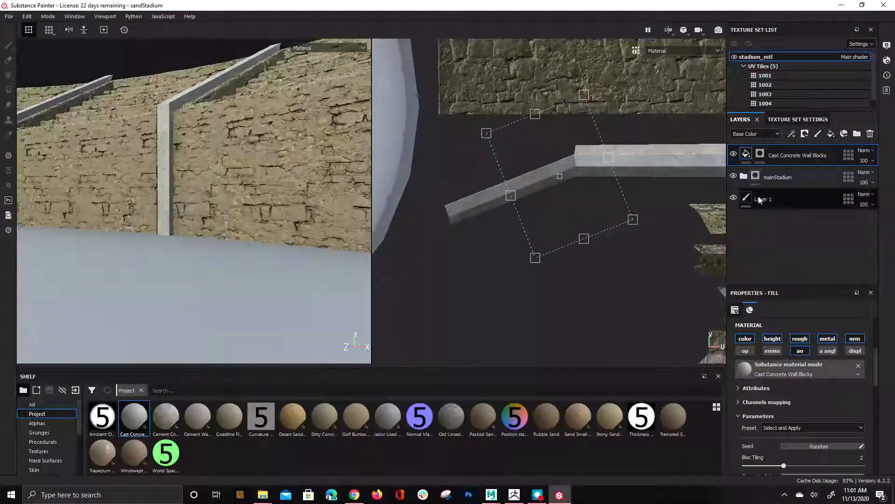
scroll(813, 434, "down", 3)
left_click(808, 425)
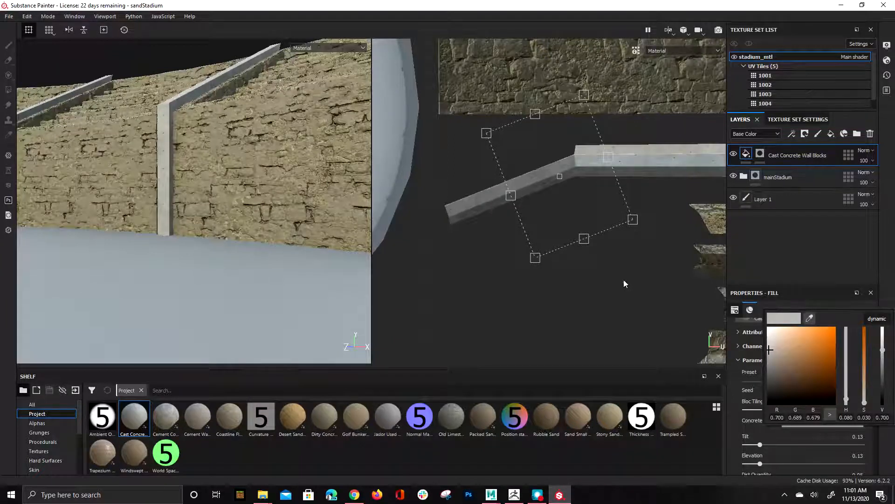
left_click(809, 319)
left_click(267, 145)
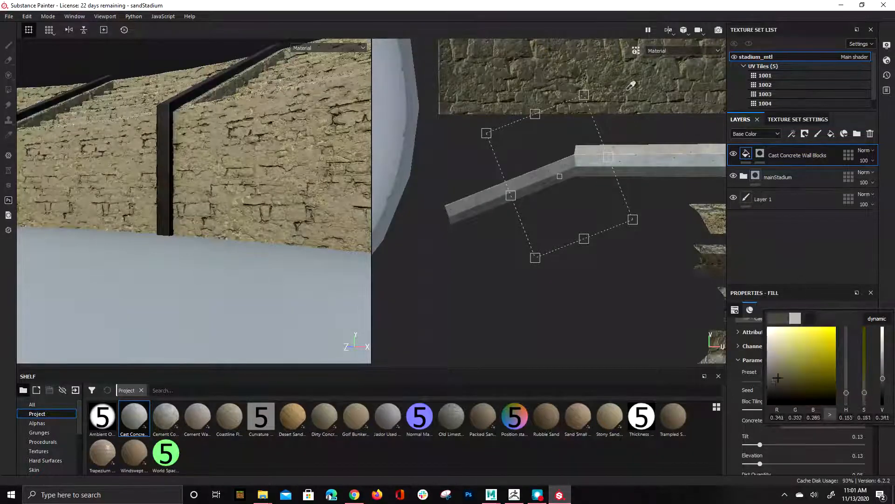
left_click_drag(267, 146, 513, 56)
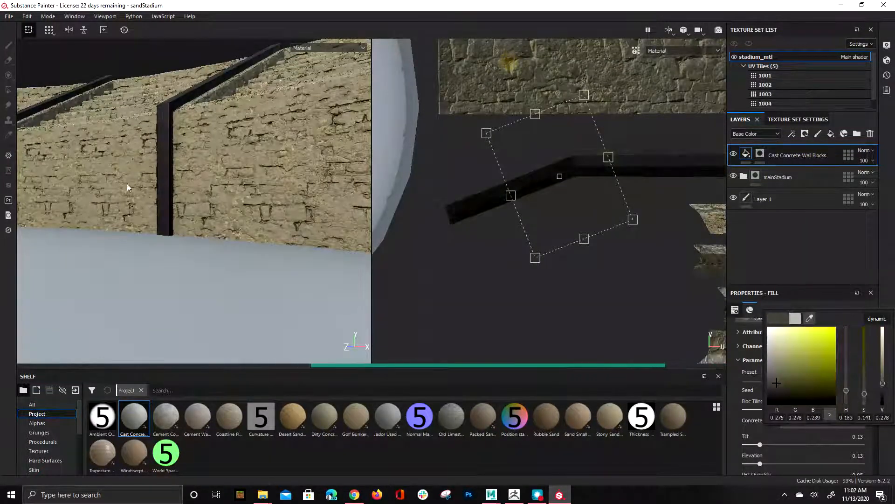
Display only the Base Color channel and resample the Concrete Color from the limestone wall's unlit tan.
left_click(330, 46)
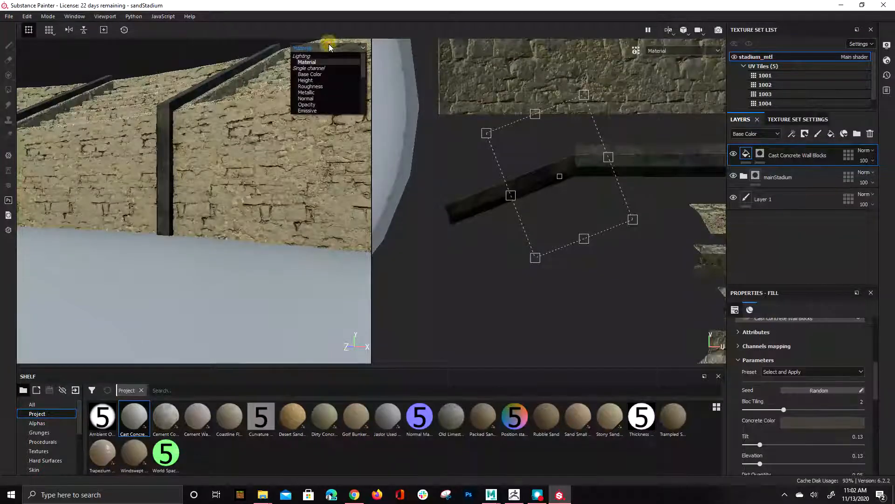
left_click(319, 74)
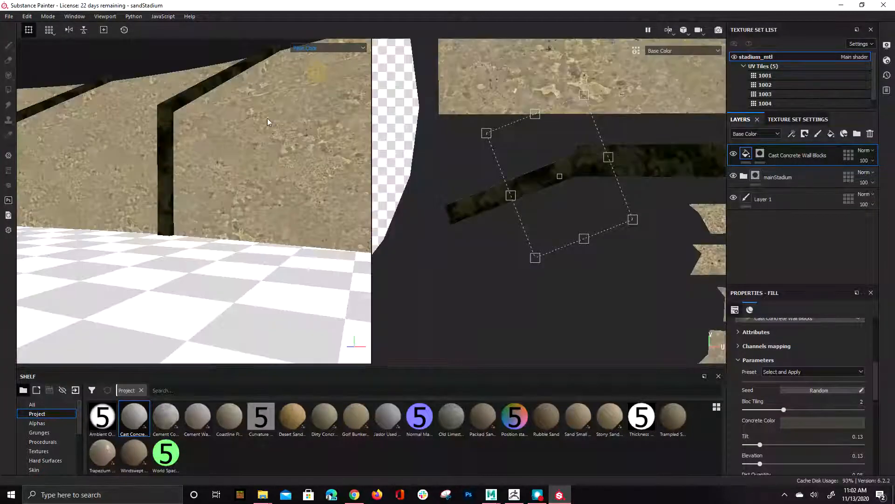
left_click(803, 421)
left_click_drag(812, 312, 280, 136)
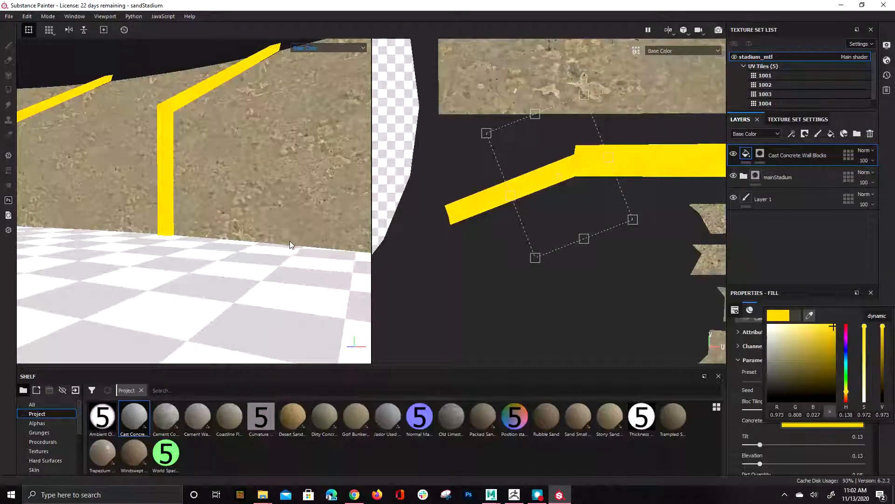
left_click_drag(809, 316, 281, 158)
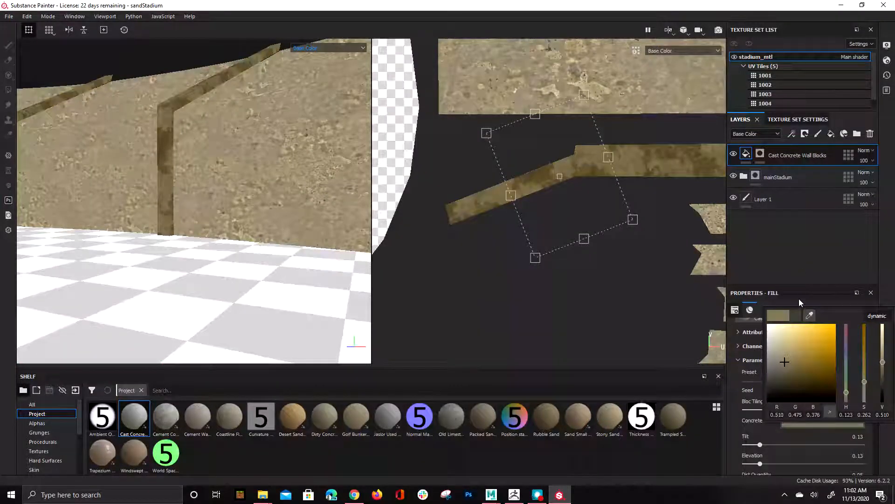
Return to the Material display and lighten the Concrete Color to a grey beige of RGB 0.659, 0.641, 0.591.
left_click(331, 47)
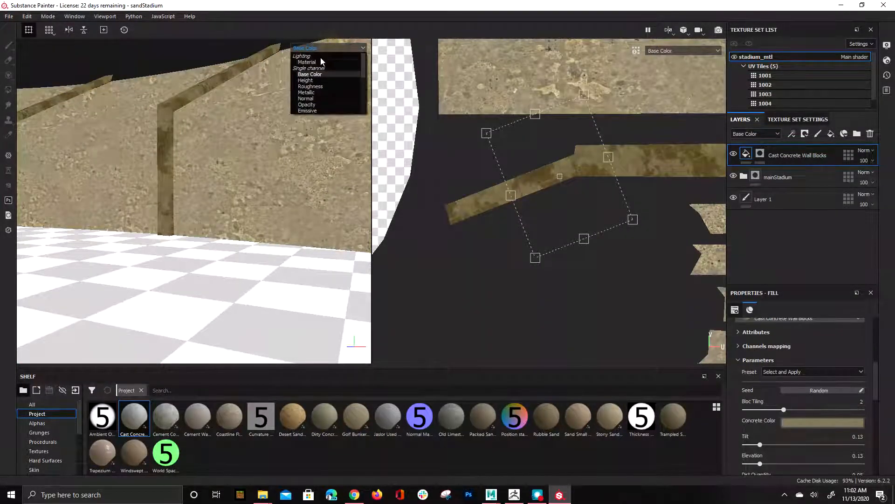
left_click(319, 58)
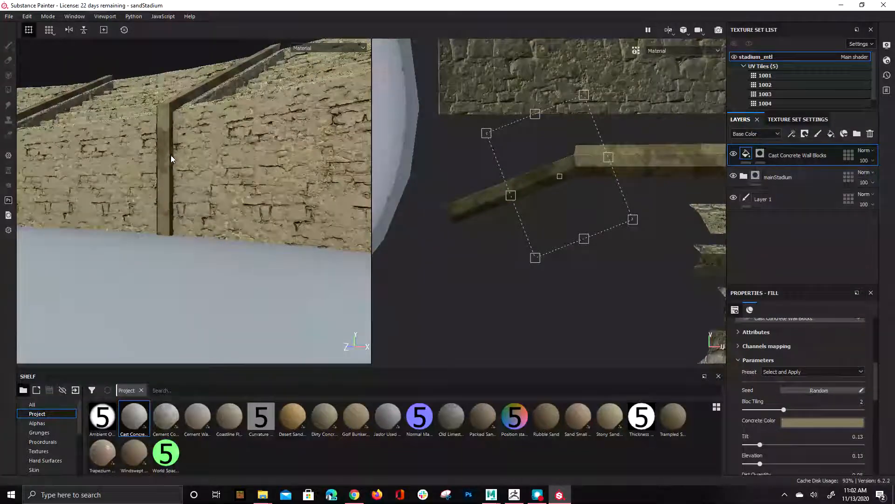
left_click(808, 424)
left_click_drag(786, 355, 778, 343)
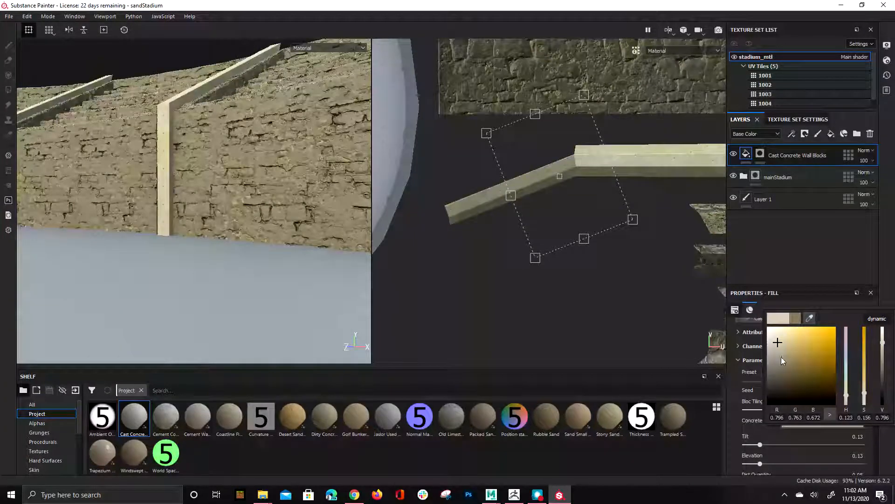
left_click(774, 354)
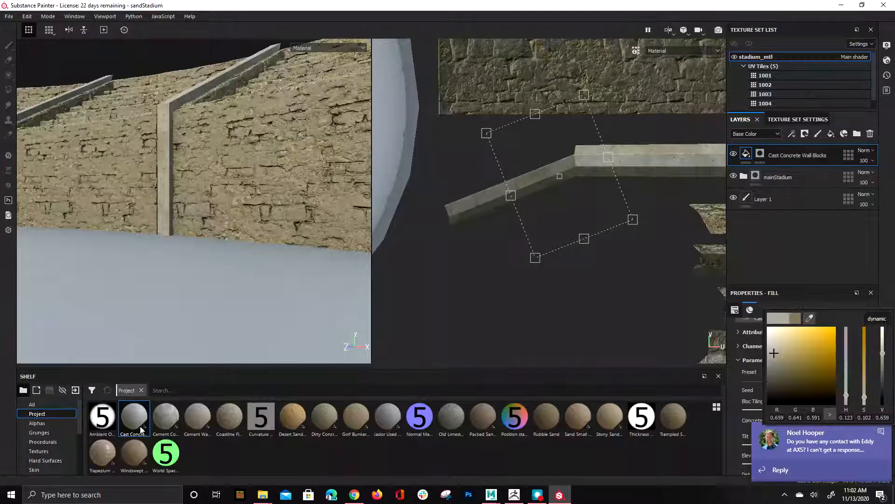
Try the Cement Covered Brick Wall material on the divider layer and inspect it up close.
left_click(754, 155)
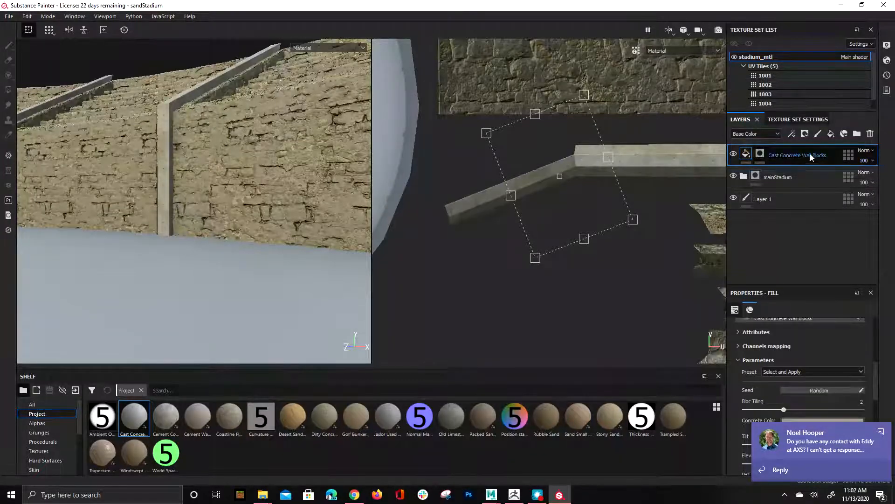
left_click(161, 411)
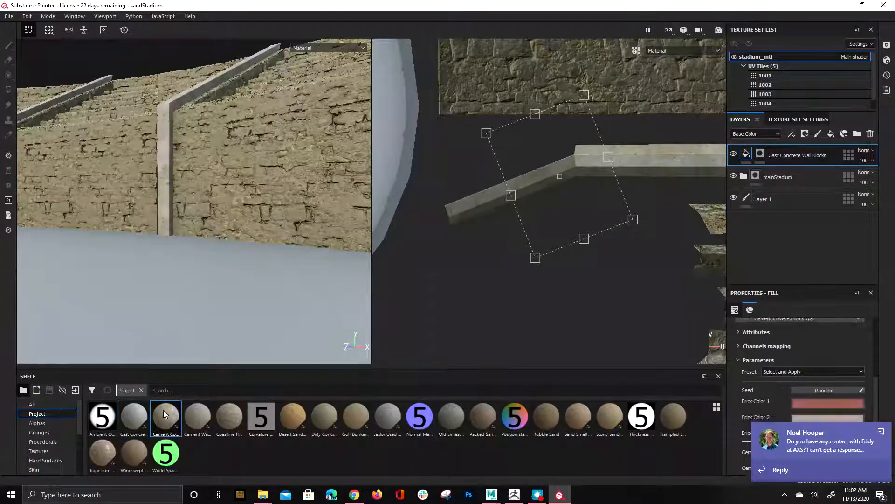
right_click_drag(123, 110, 134, 151, "alt")
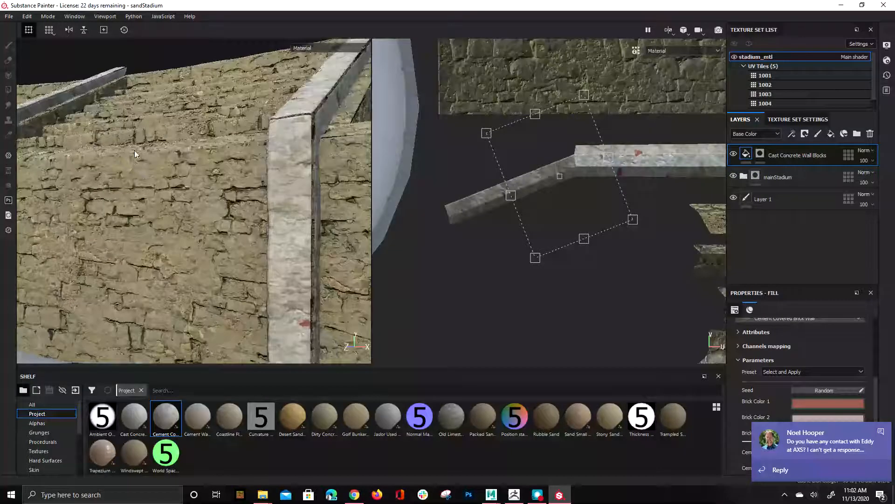
Try the Cement Wall Hex Tiles material on the dividers, followed by Coastline Flat Stone Wall.
left_click(193, 425)
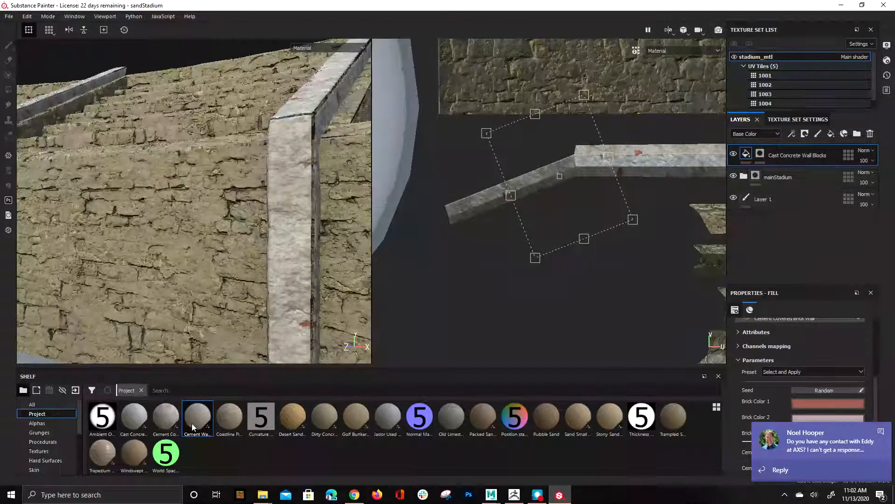
right_click_drag(318, 156, 293, 218, "alt")
left_click_drag(276, 215, 242, 257, "alt")
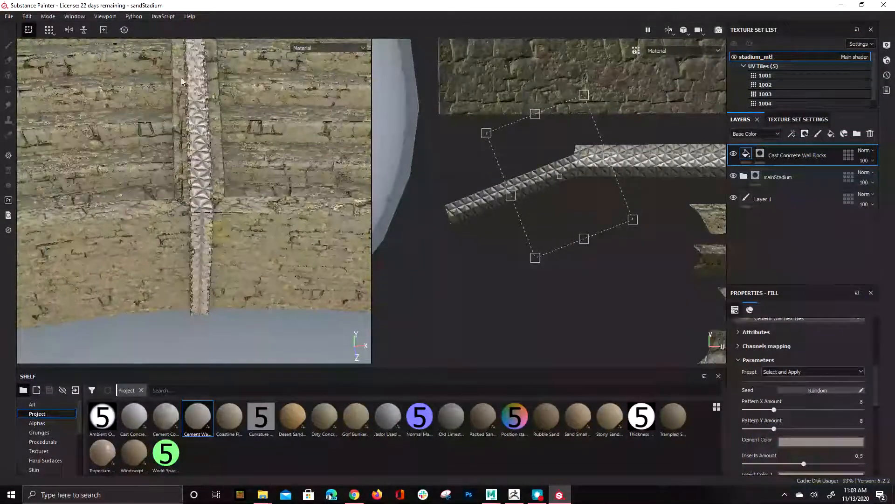
left_click_drag(194, 205, 228, 166, "alt")
left_click_drag(232, 257, 237, 292, "alt")
left_click_drag(275, 225, 303, 277, "alt")
left_click(231, 433)
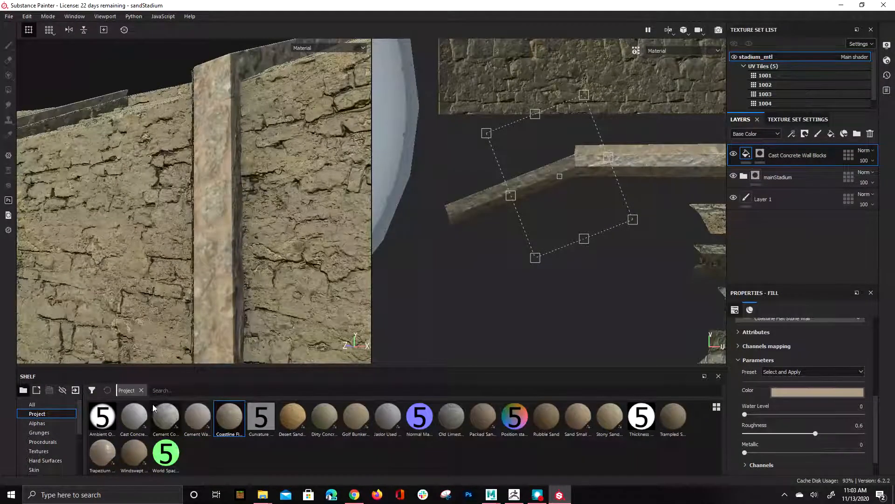
Reapply Cast Concrete Wall Blocks to the divider layer with tilt 0.35, elevation 0.57 and dirt quantity 0.21.
left_click(135, 413)
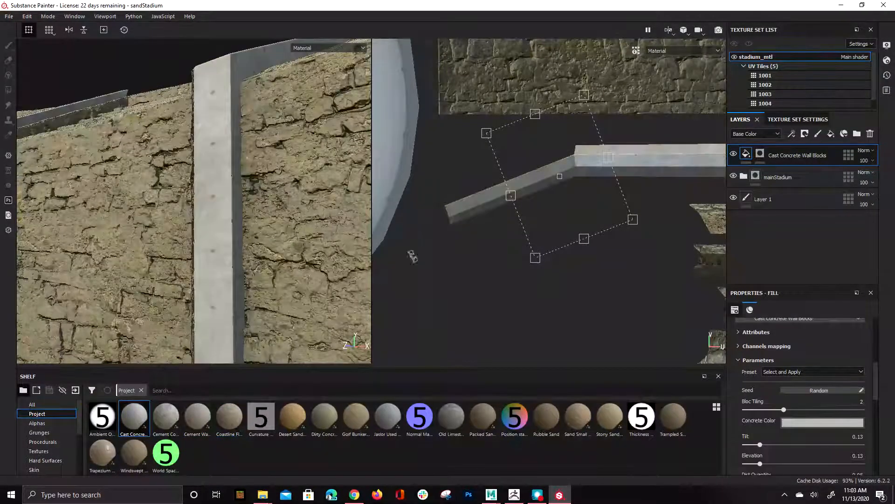
scroll(817, 397, "down", 2)
left_click_drag(751, 446, 808, 447)
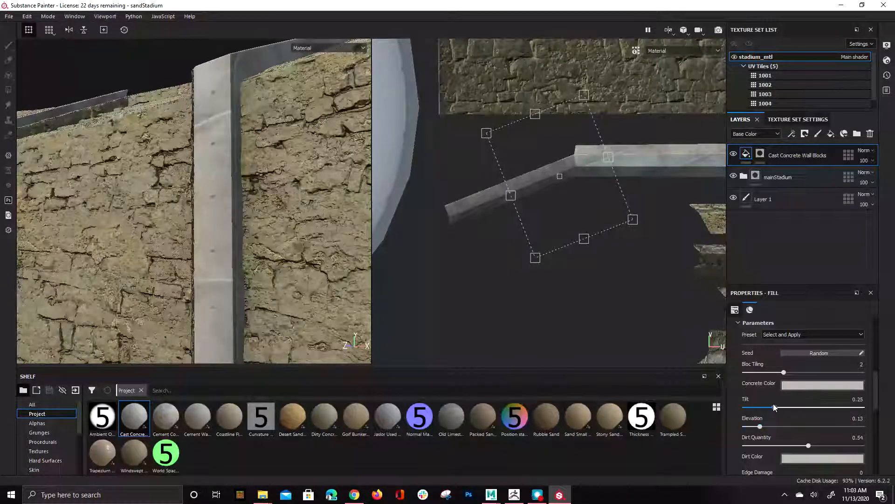
left_click(787, 406)
left_click_drag(776, 426, 770, 446)
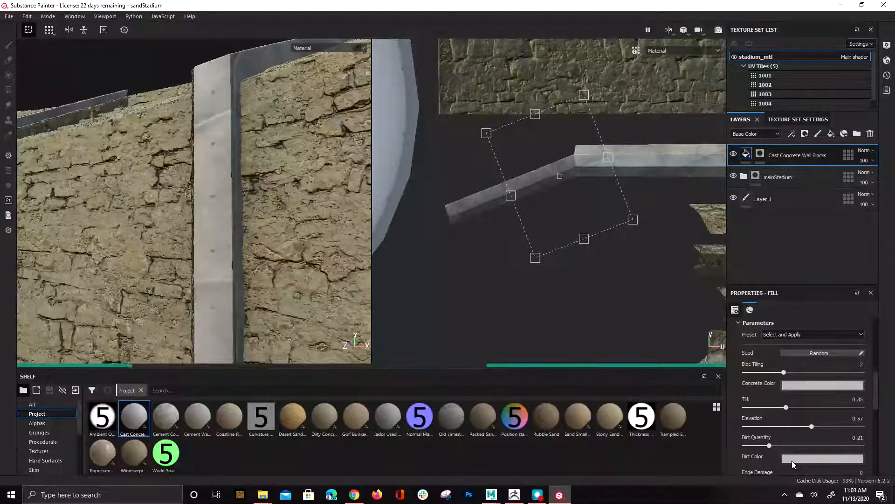
Inspect the weathered concrete on the dividers up close and from a distance against the limestone stands.
scroll(146, 264, "up", 3)
scroll(158, 260, "down", 5)
left_click_drag(230, 253, 112, 244, "alt")
scroll(233, 216, "up", 5)
left_click_drag(172, 279, 159, 246, "alt")
left_click_drag(112, 206, 266, 272, "alt")
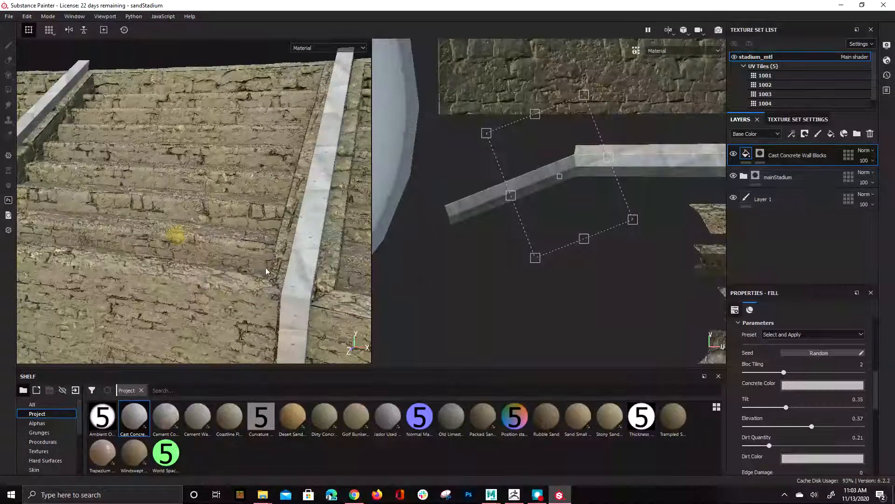
middle_click_drag(92, 215, 234, 235, "alt")
left_click_drag(234, 234, 241, 197, "alt")
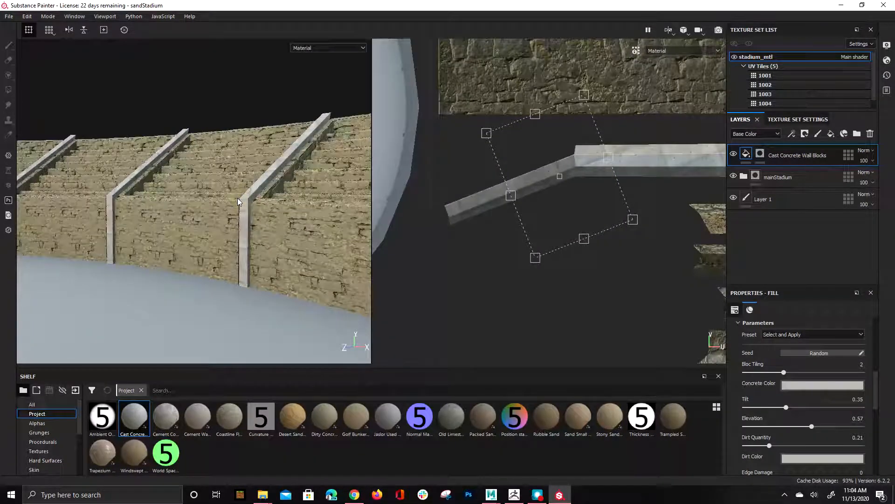
left_click_drag(237, 198, 229, 236, "alt")
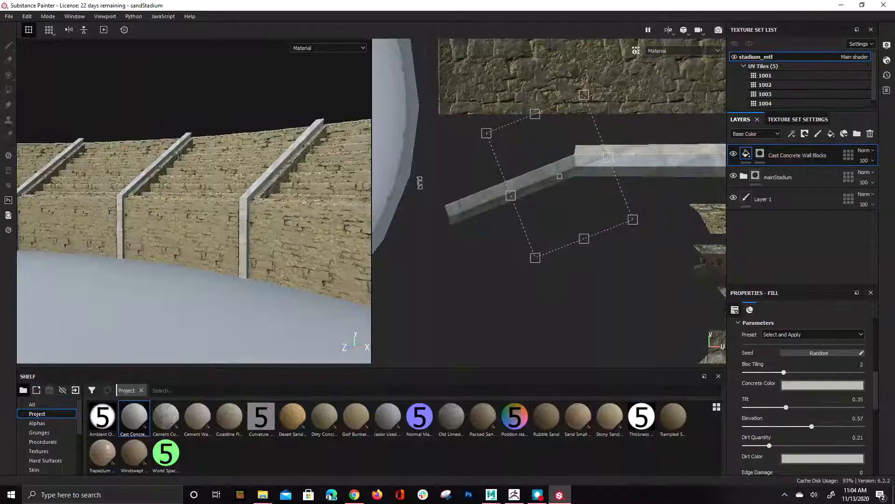
middle_click_drag(402, 195, 535, 259)
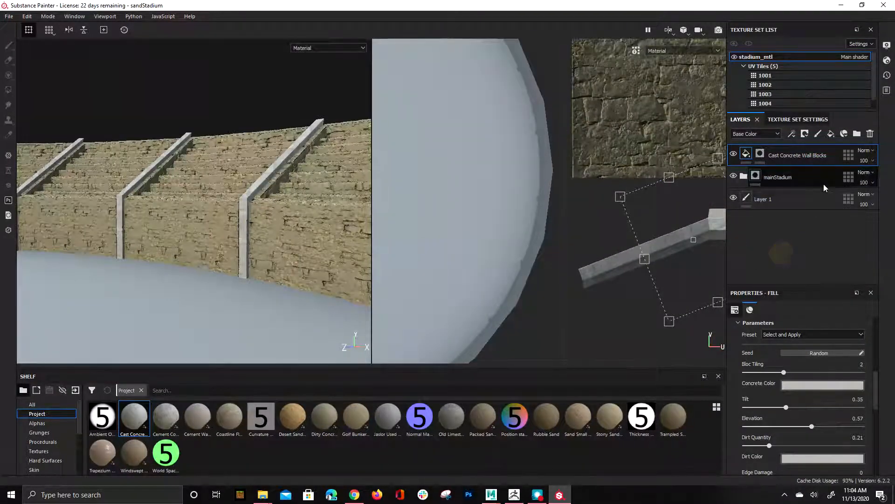
Add a new folder at the top of the layer stack, above Cast Concrete Wall Blocks.
left_click(784, 199)
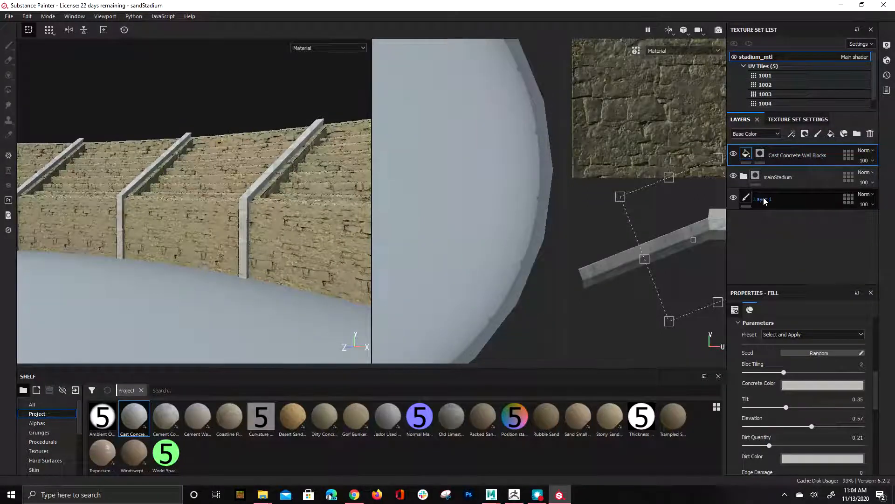
left_click(796, 181)
left_click(787, 158)
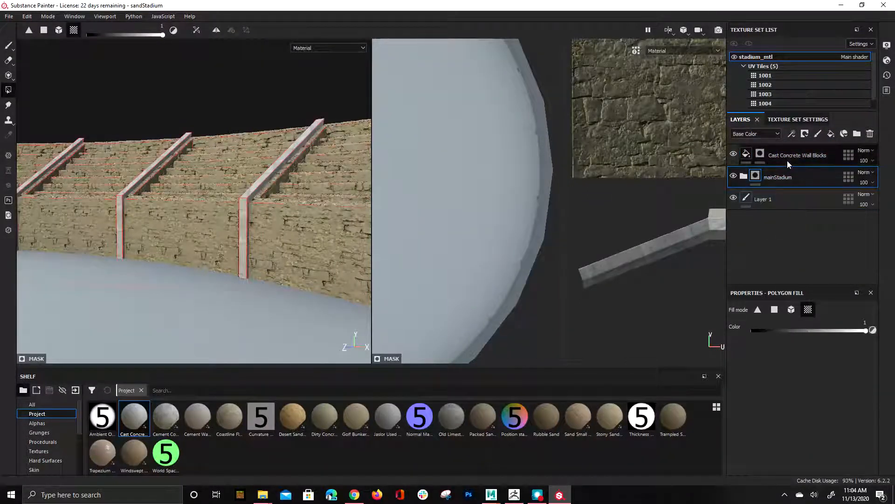
left_click(857, 134)
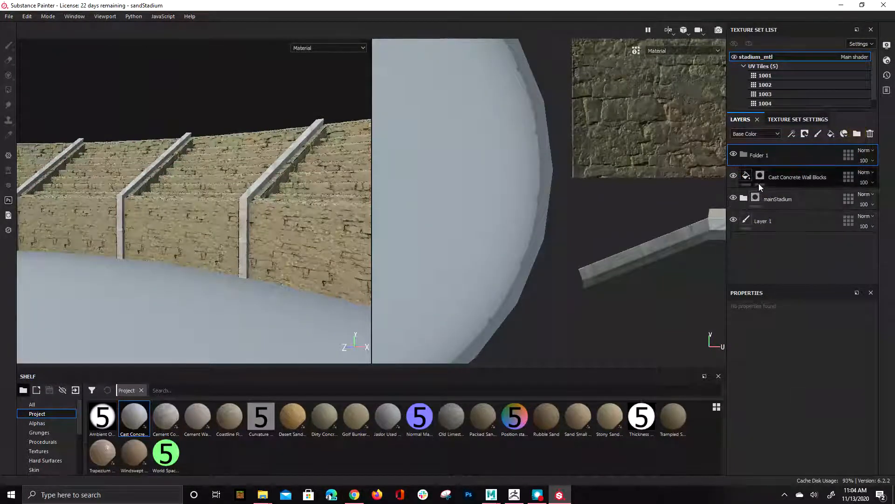
Reduce the stadium_mtl texture set size to 2048, followed by 1024.
left_click(790, 120)
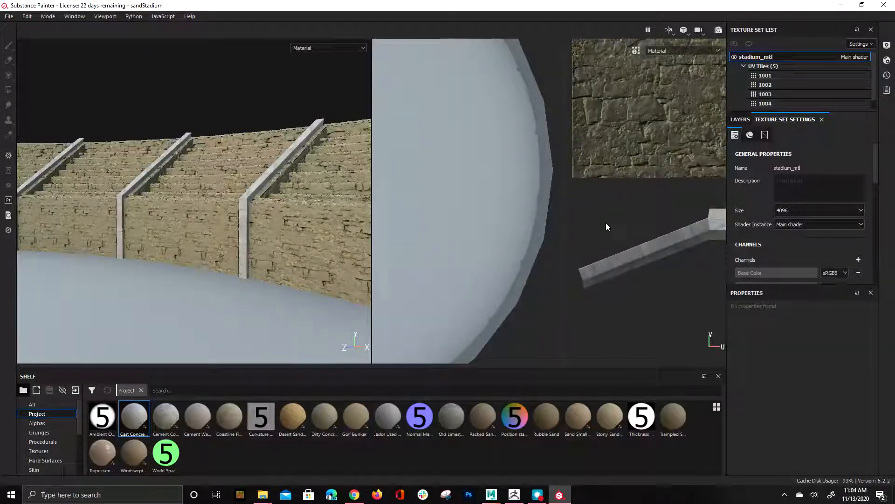
left_click(805, 210)
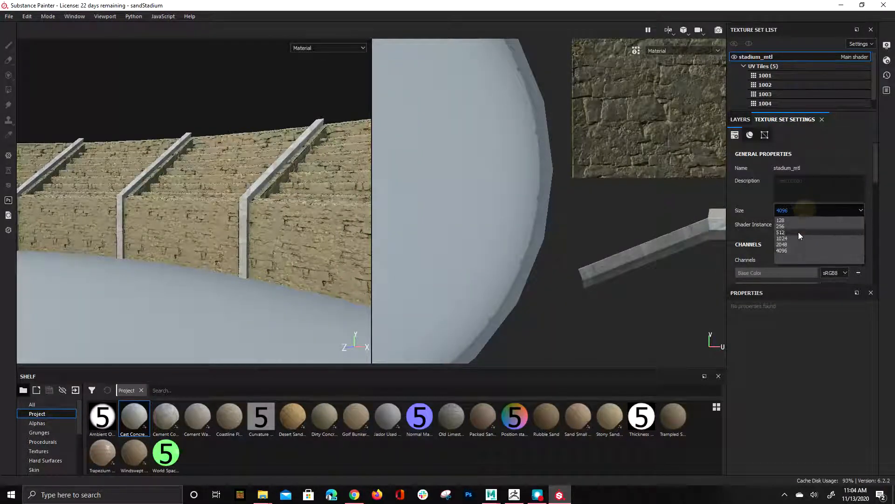
left_click(791, 243)
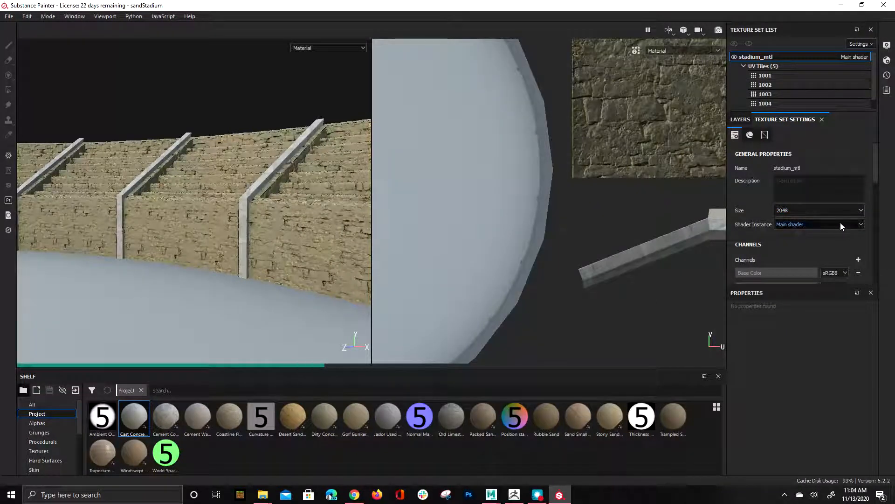
left_click(827, 212)
left_click(810, 238)
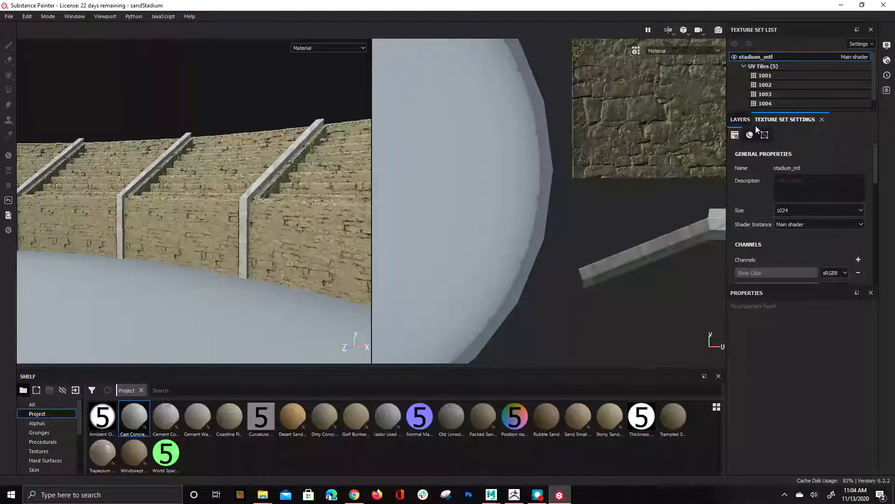
Rename the new folder sand and add a black mask to it.
left_click(743, 121)
double_click(763, 156)
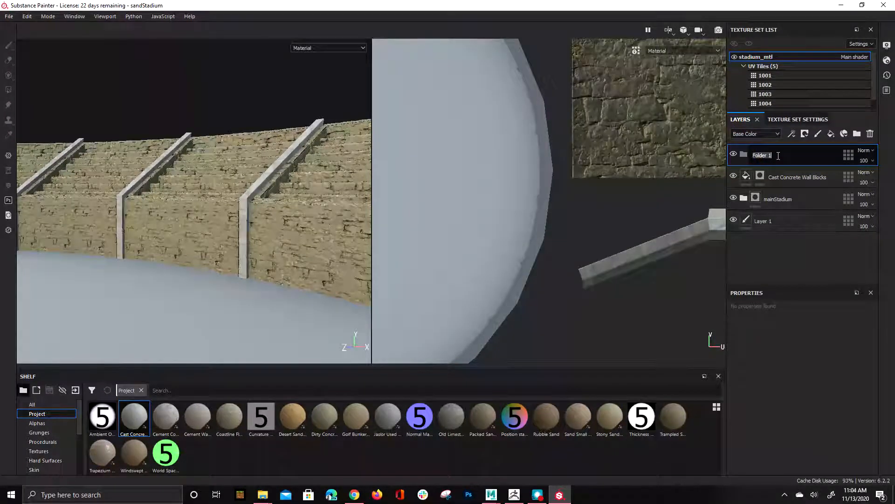
type("sand")
right_click(777, 155)
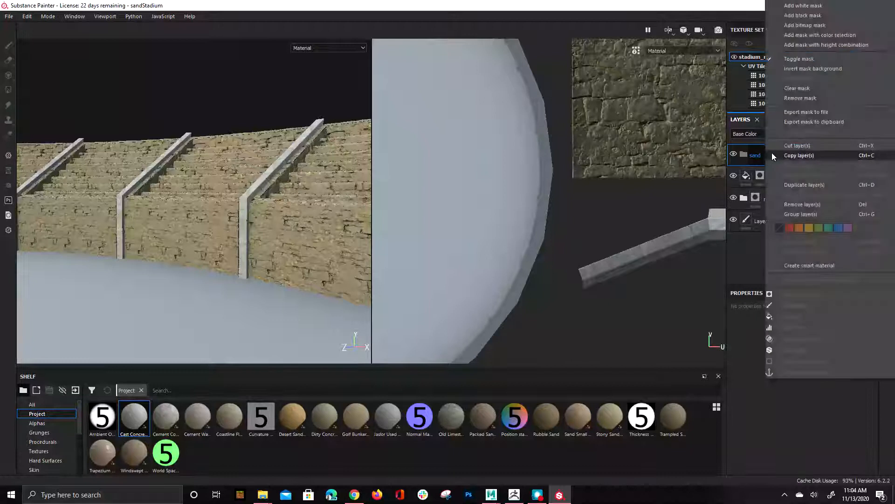
left_click(832, 17)
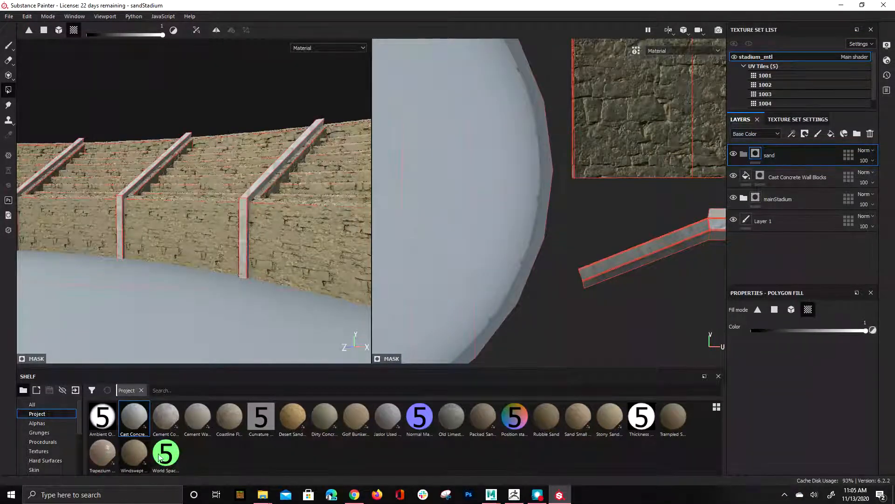
Place the Desert Sand Dune material inside the sand folder and view it on the arena floor.
left_click_drag(296, 419, 745, 160)
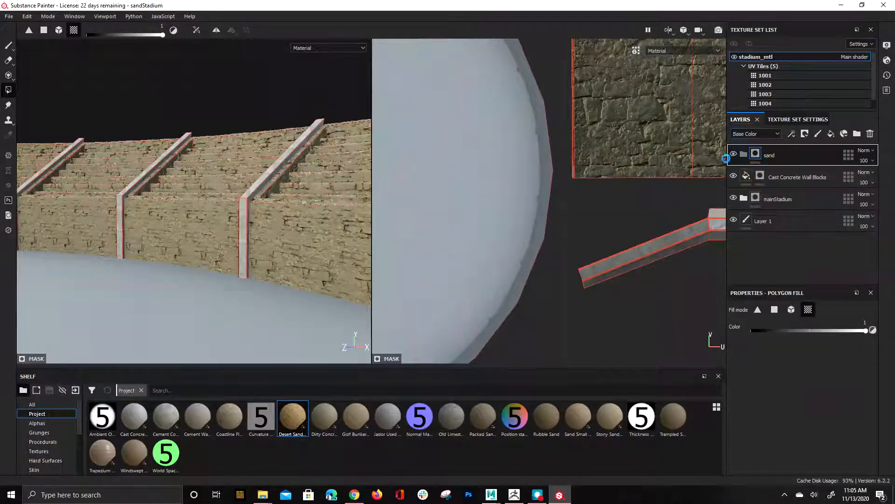
scroll(172, 243, "up", 2)
scroll(174, 243, "down", 3)
mouse_move(184, 262)
left_mouse_down("alt")
mouse_move(276, 207)
mouse_move(226, 214)
mouse_move(177, 273)
left_mouse_up("alt")
middle_click_drag(176, 273, 261, 242, "alt")
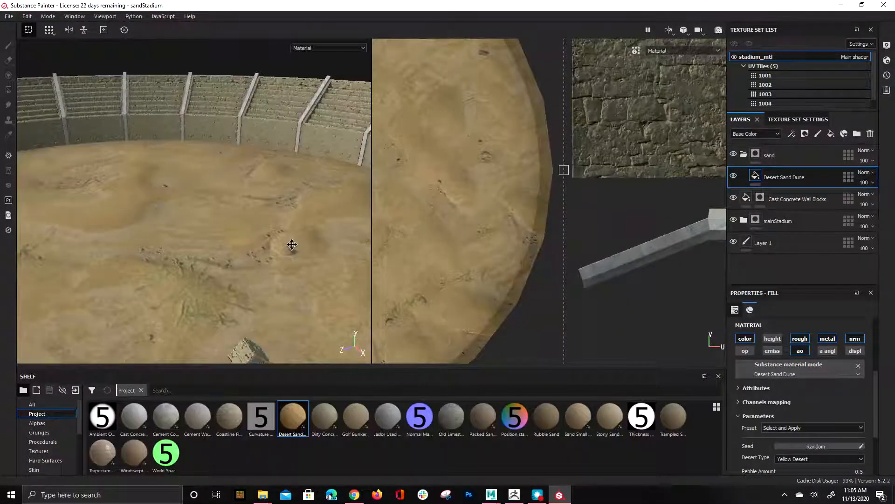
Shrink the Desert Sand Dune projection to about a quarter of the width of UV tile 1001.
scroll(402, 268, "up", 2)
scroll(401, 272, "down", 6)
scroll(405, 272, "down", 2)
middle_click_drag(405, 271, 589, 280, "alt")
left_click_drag(635, 160, 499, 283)
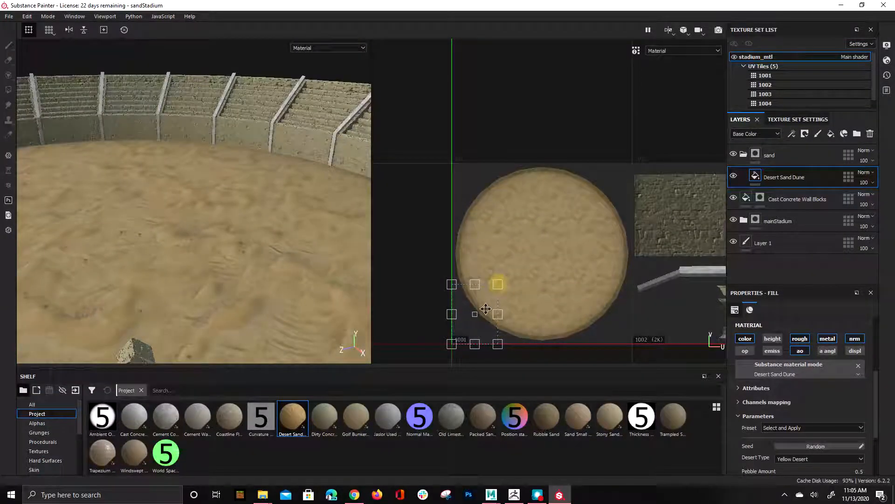
Enable the sand layer's height channel and reposition its projection frame within the arena floor's UV circle.
left_click(775, 340)
left_click_drag(235, 258, 272, 220, "alt")
left_click_drag(498, 289, 522, 257)
left_click_drag(223, 262, 262, 301, "alt")
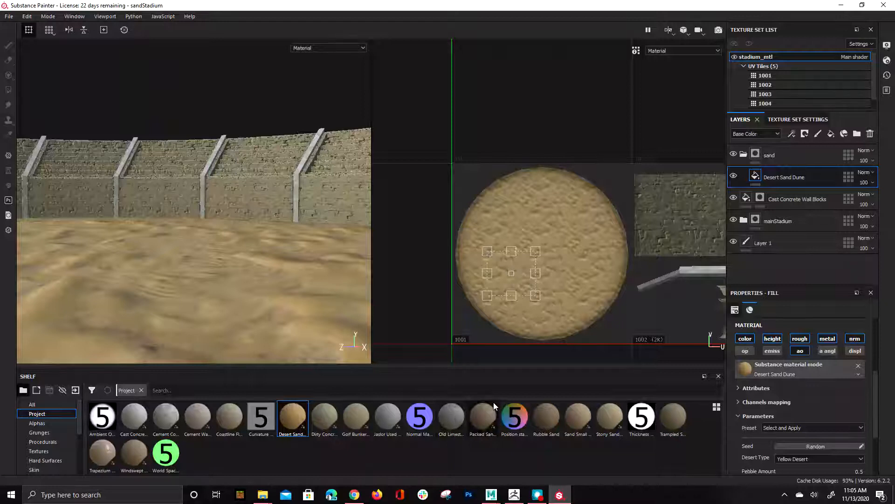
Replace the layer's material with Packed Sand Rocky Pathway and shrink its projection for finer pebbles.
left_click(487, 414)
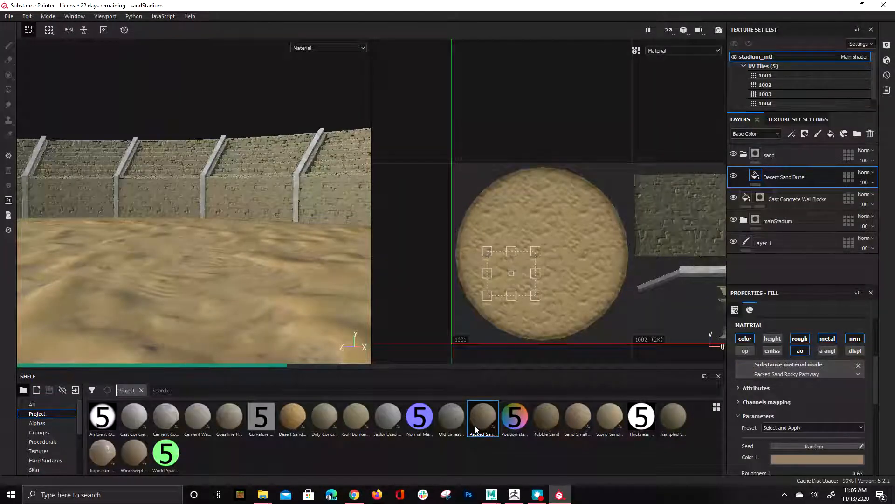
left_click_drag(151, 273, 304, 177, "alt")
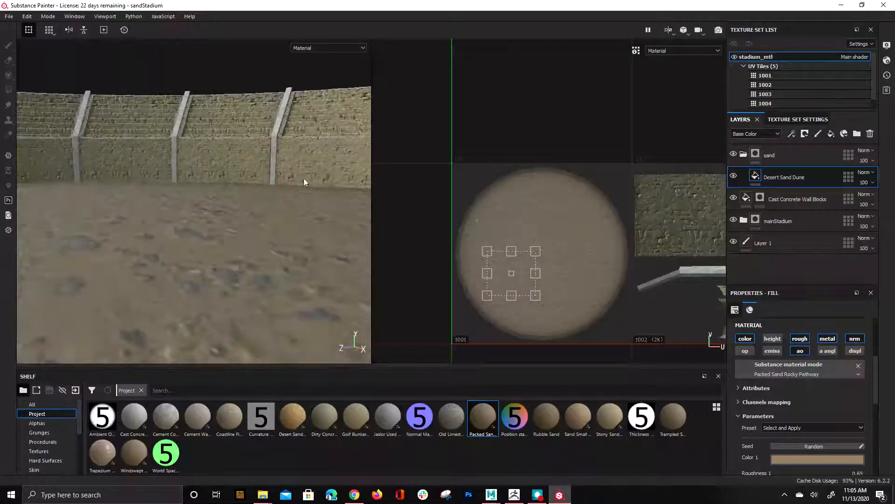
left_click_drag(535, 251, 509, 276)
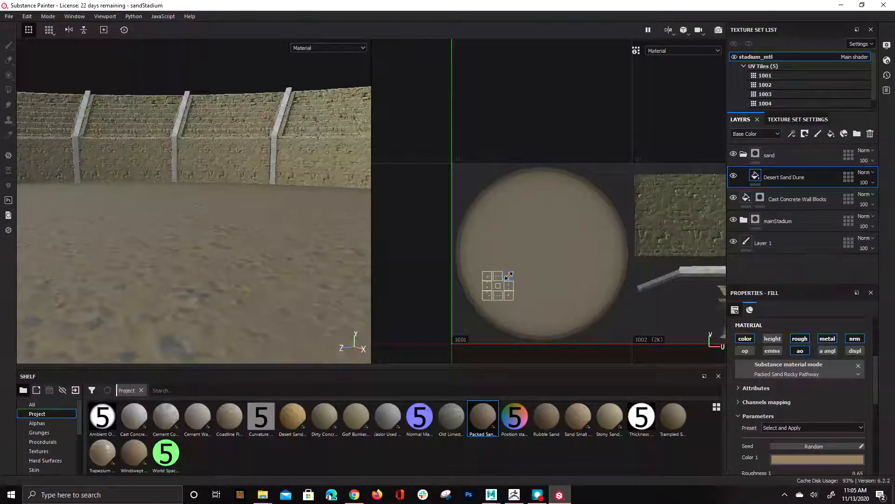
left_click_drag(182, 210, 236, 315, "alt")
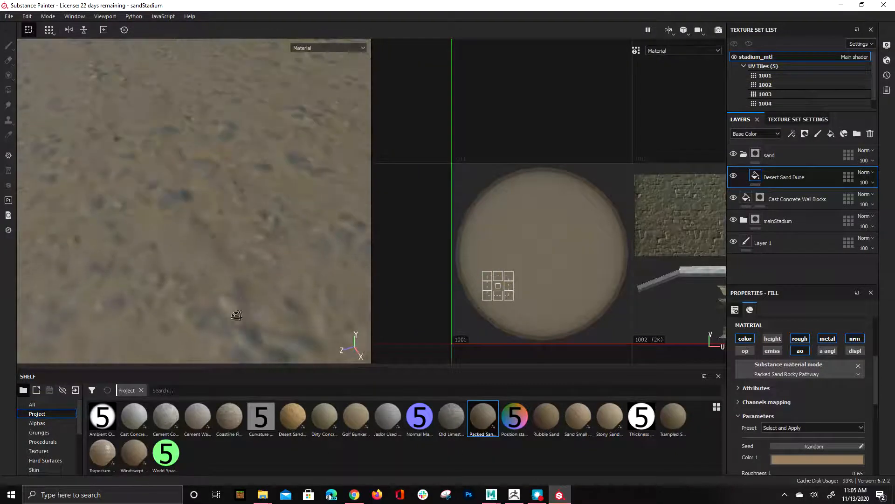
Raise the stadium_mtl texture set size to 2048, followed by 4096.
left_click(796, 119)
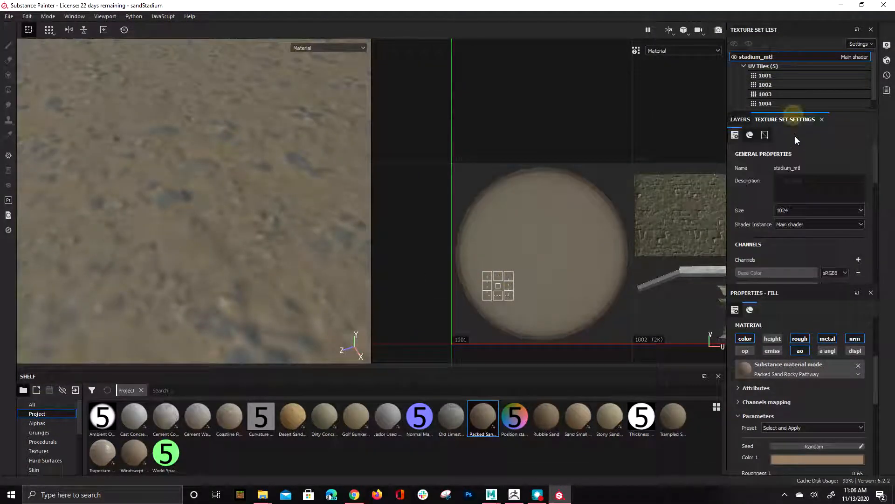
left_click(792, 208)
left_click(793, 241)
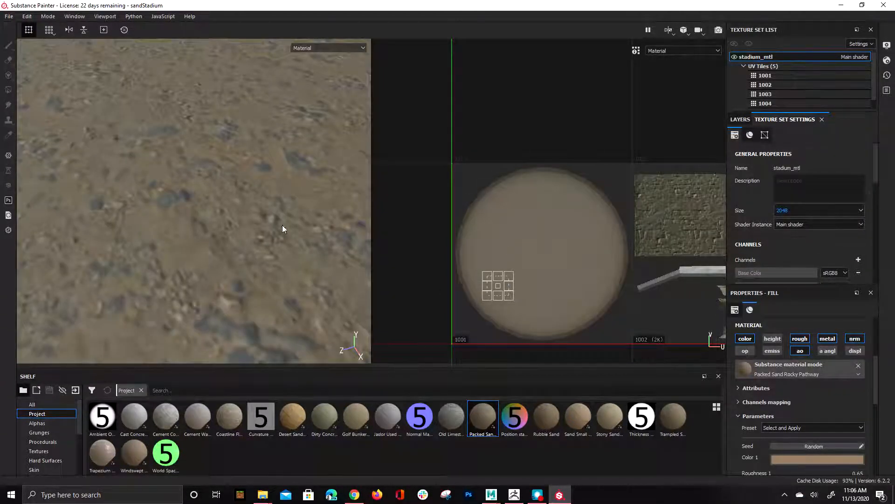
left_click(813, 210)
left_click(798, 249)
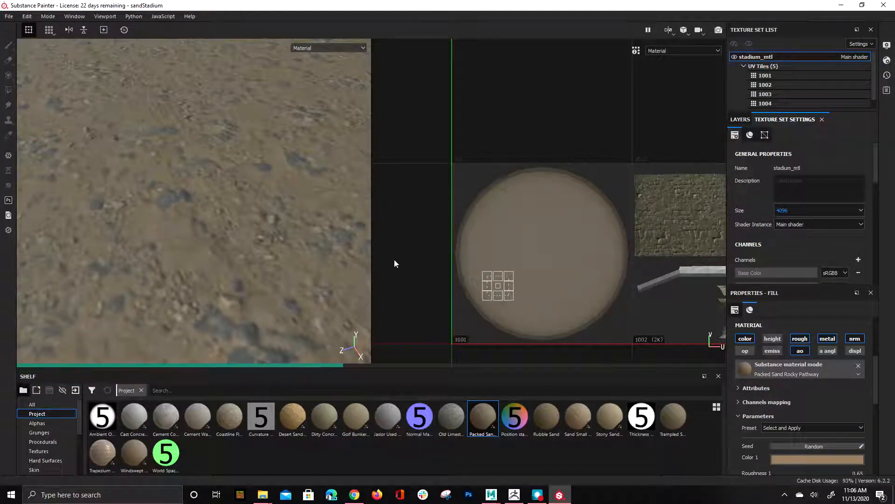
Enable the height channel for Packed Sand Rocky Pathway and inspect the relief on the arena floor.
left_click(776, 342)
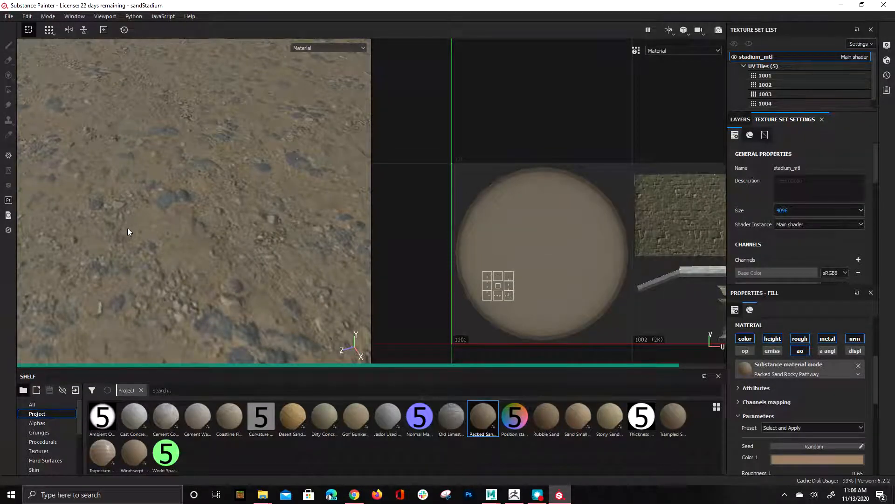
left_click_drag(158, 191, 186, 114, "alt")
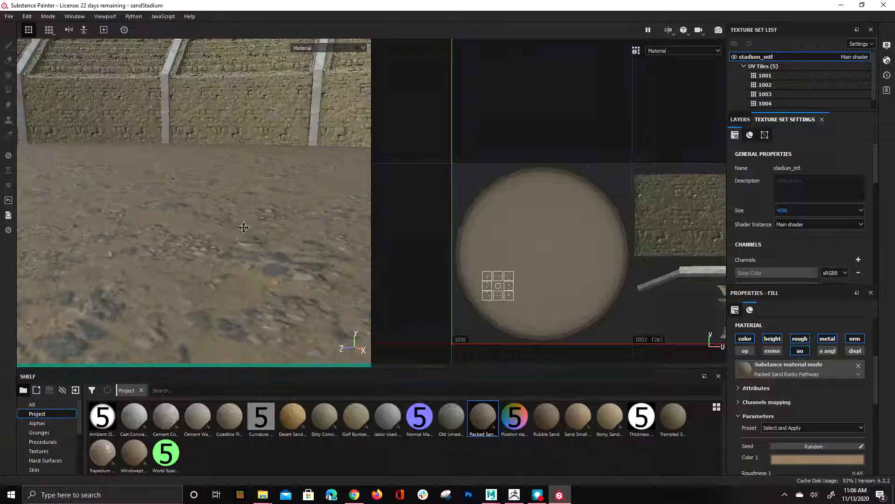
left_click_drag(256, 226, 210, 180, "alt")
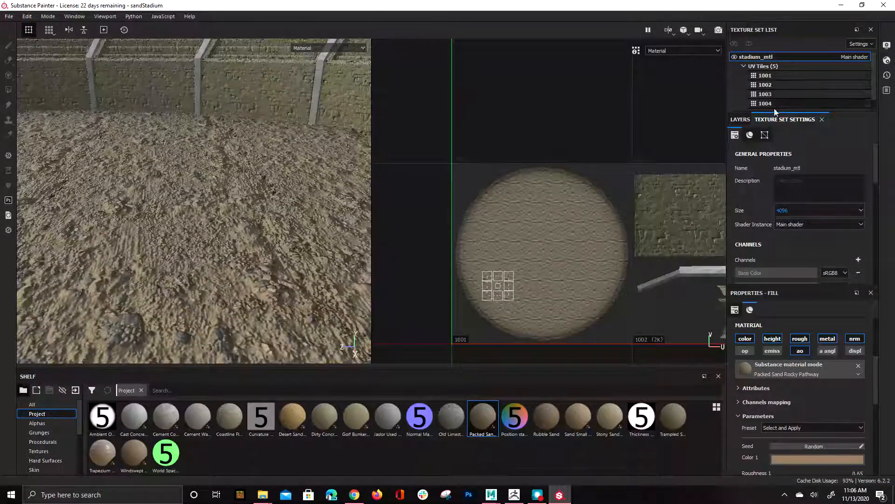
Add Golf Bunker Sand above Desert Sand Dune in the sand folder and shrink its projection to a small tile.
left_click(741, 120)
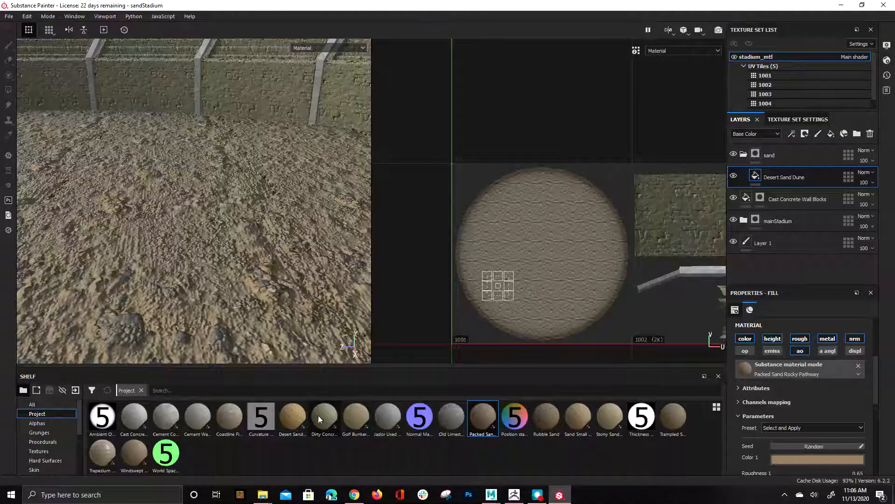
left_click_drag(354, 413, 788, 164)
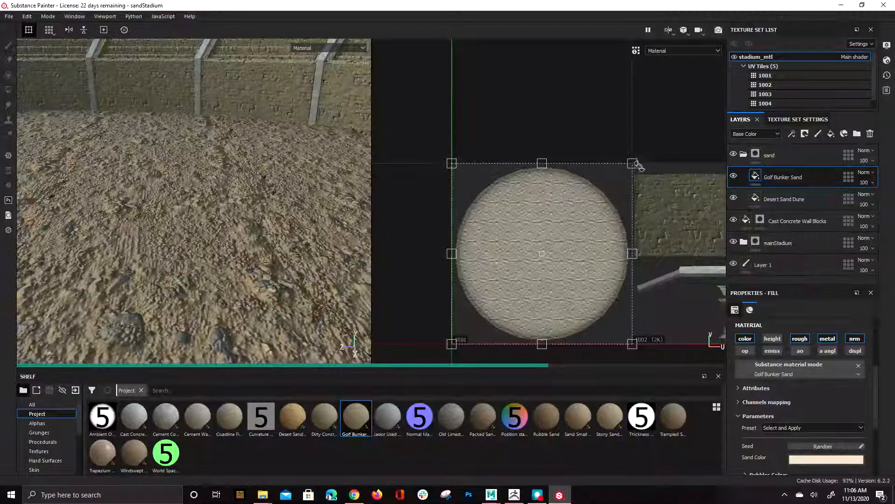
left_click_drag(522, 250, 496, 273)
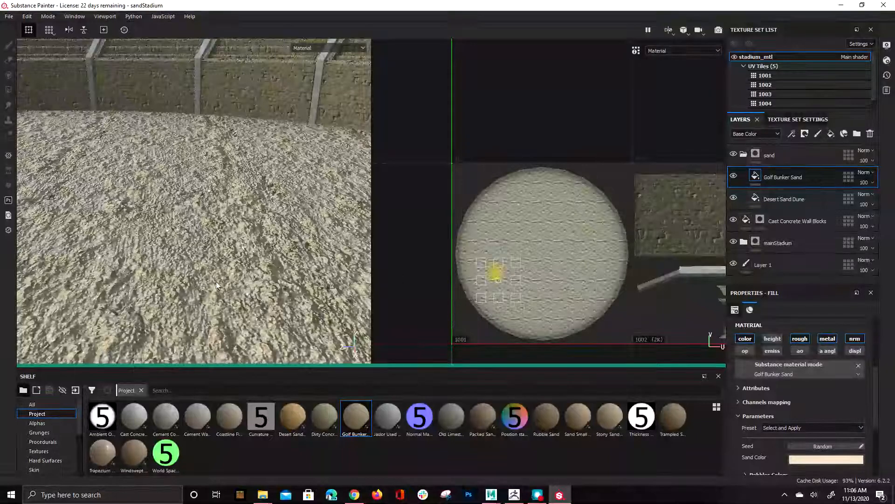
left_click_drag(262, 288, 189, 214, "alt")
right_click_drag(189, 214, 193, 268, "alt")
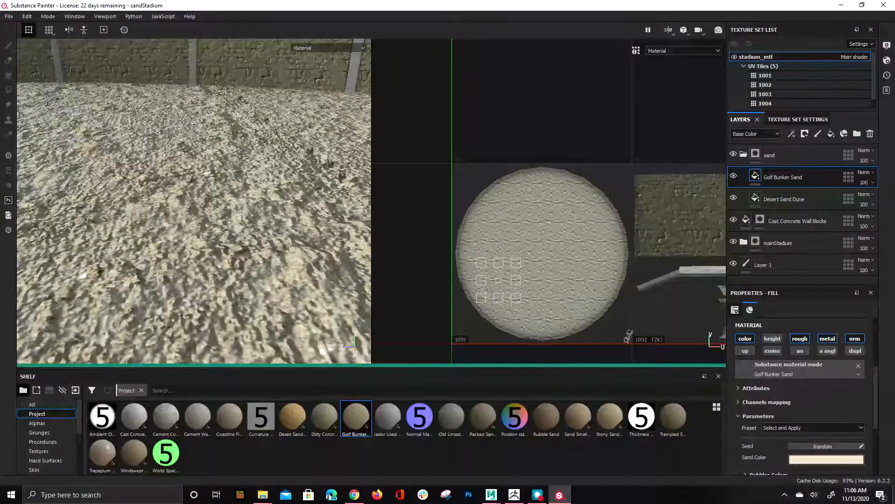
Set the Desert Sand Dune layer's Height Position 1 to 0.41 and Height Range 1 to 0.33.
left_click(752, 203)
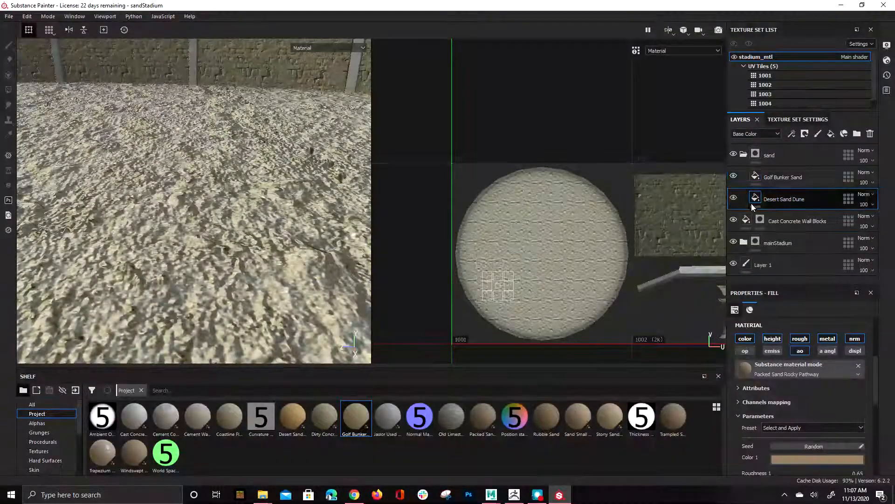
scroll(803, 440, "down", 3)
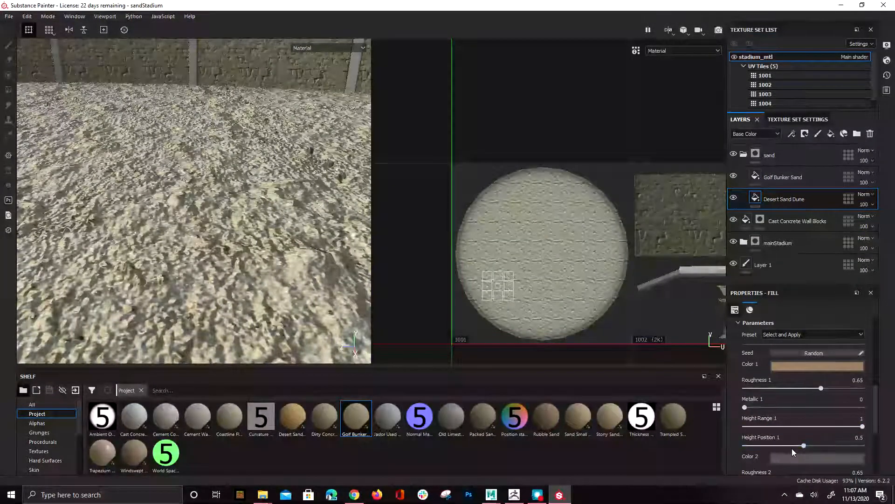
left_click_drag(804, 446, 788, 445)
left_click_drag(798, 425, 782, 418)
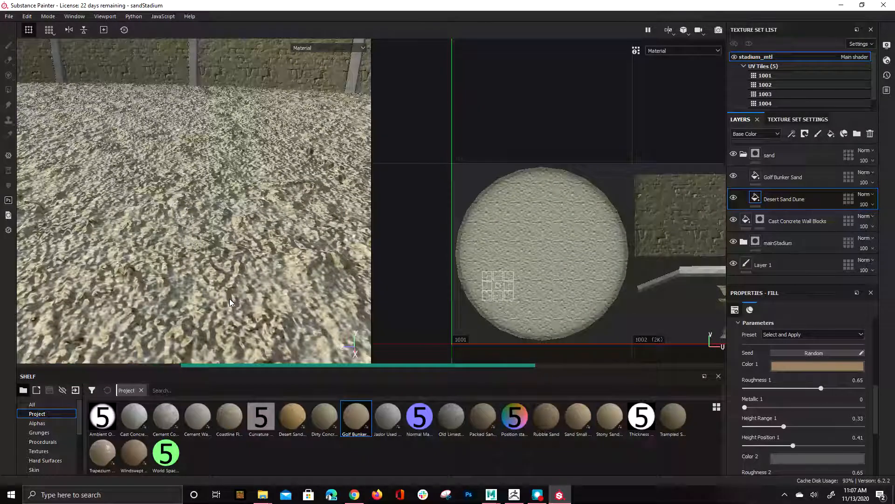
Set the Desert Sand Dune layer's Height Range 1 to 0.14 and inspect the arena floor.
left_click(762, 426)
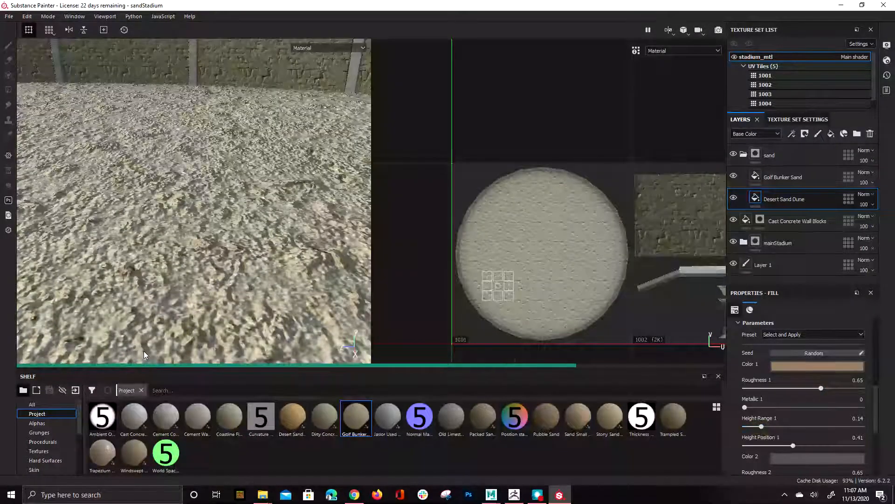
left_click_drag(213, 149, 221, 162, "alt")
left_click_drag(223, 82, 275, 224, "alt")
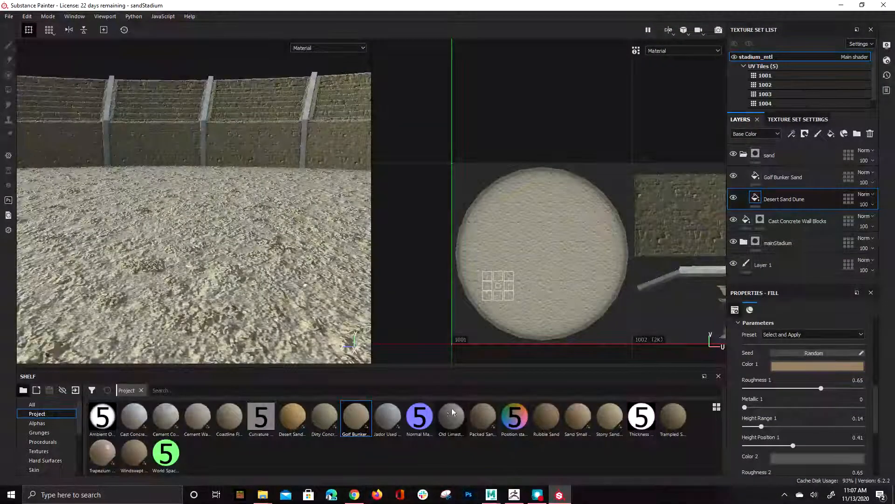
Add Rubble Sand above Golf Bunker Sand in the sand folder and shrink its projection to a small tile in the UV tile's corner.
left_click(481, 418)
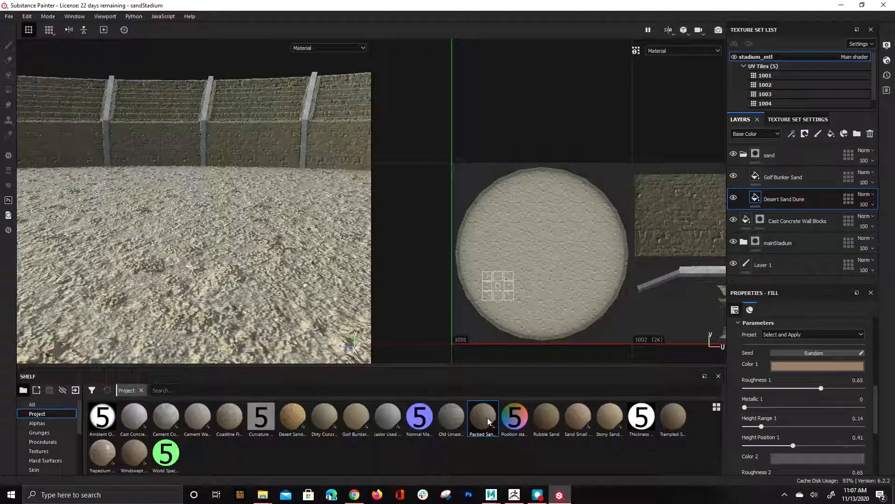
left_click_drag(537, 419, 779, 165)
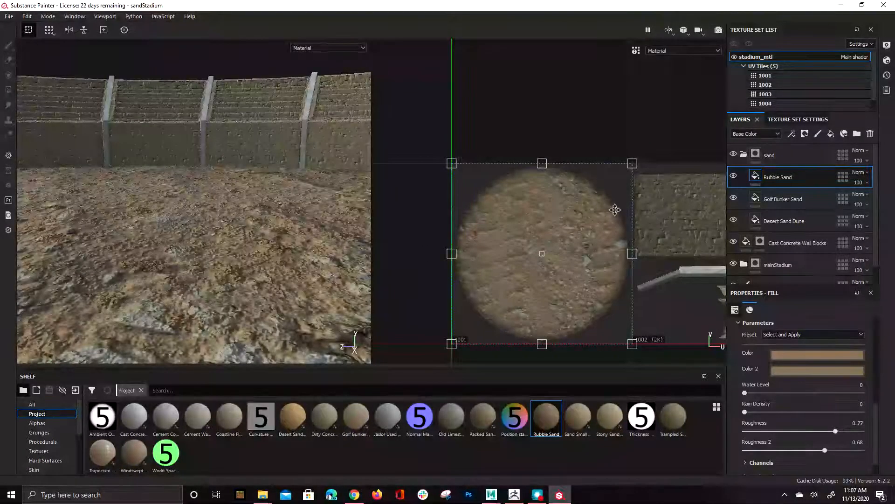
left_click_drag(577, 206, 483, 318)
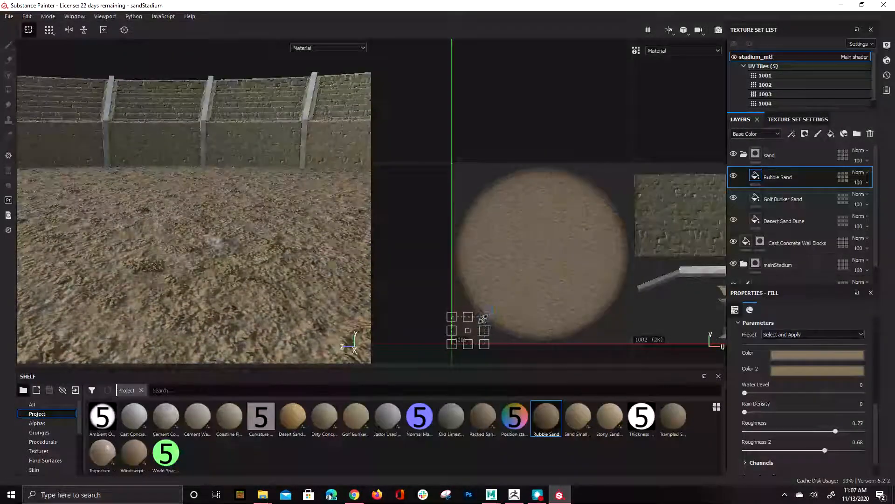
Set the Rubble Sand layer's technical parameters to Height Range 0.35 and Normal Intensity 0.76.
scroll(824, 410, "up", 3)
scroll(821, 384, "up", 2)
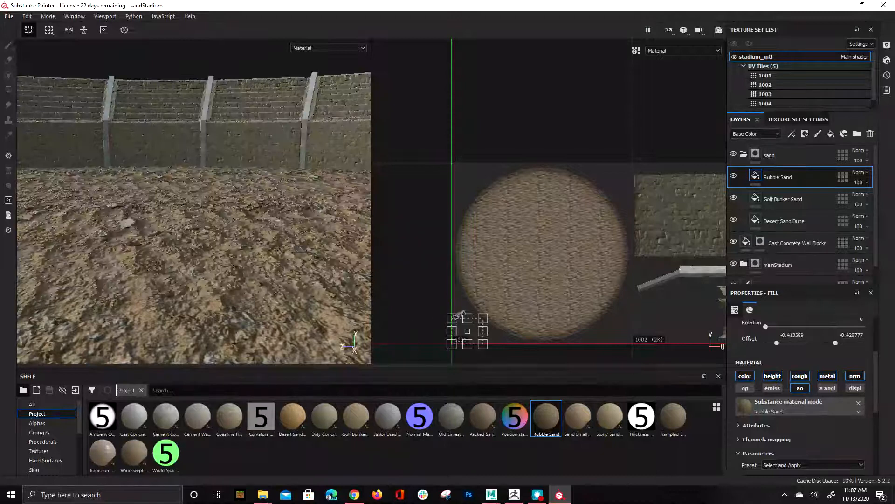
scroll(813, 403, "down", 5)
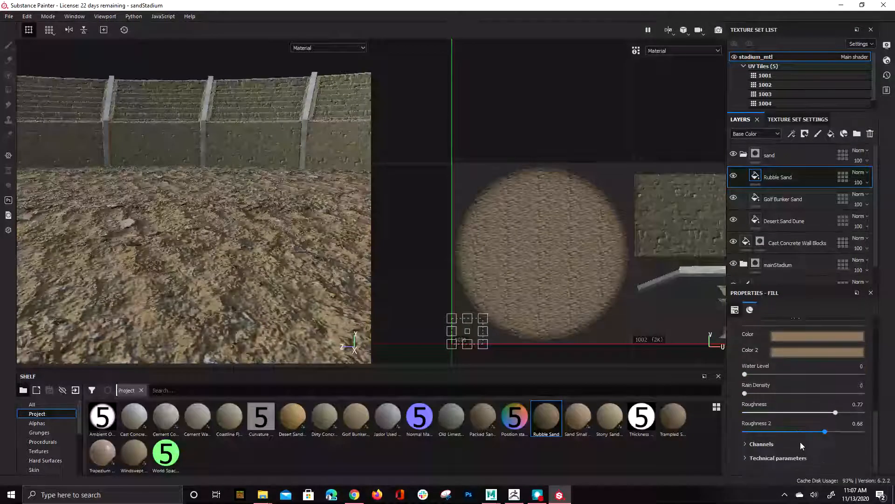
left_click(779, 453)
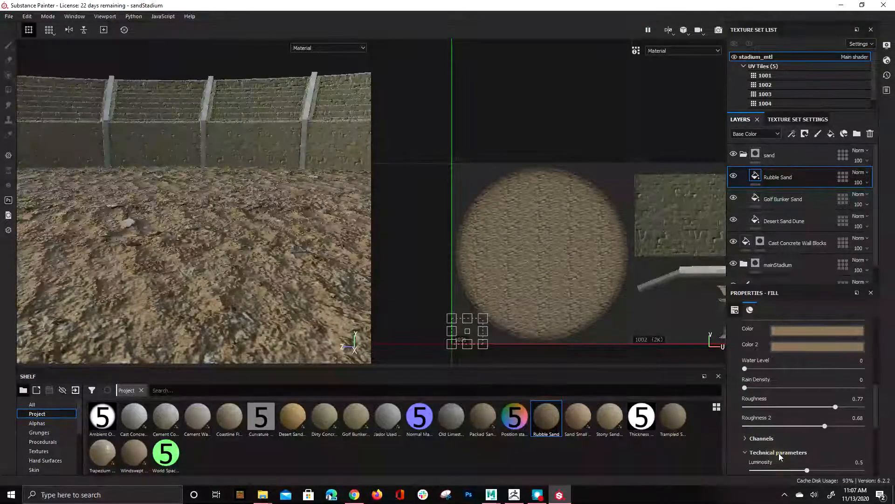
scroll(770, 410, "down", 5)
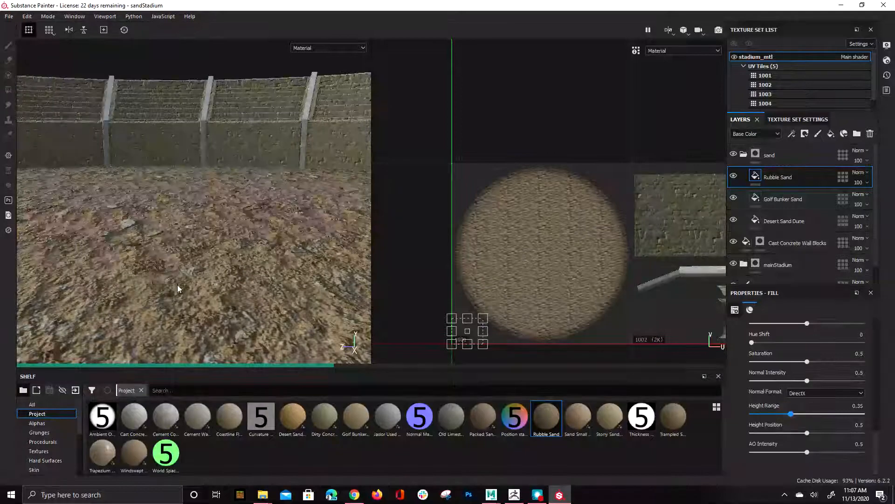
scroll(211, 251, "down", 2)
scroll(212, 251, "up", 3)
left_click_drag(172, 200, 244, 249, "alt")
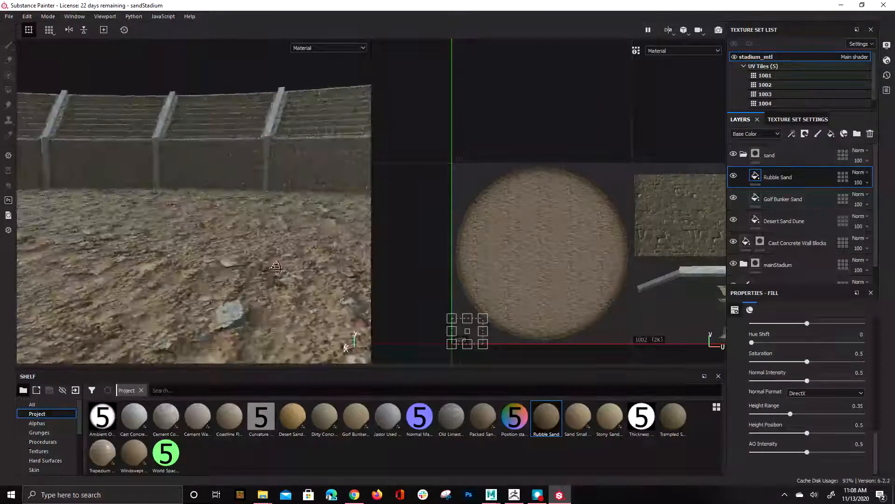
left_click(836, 381)
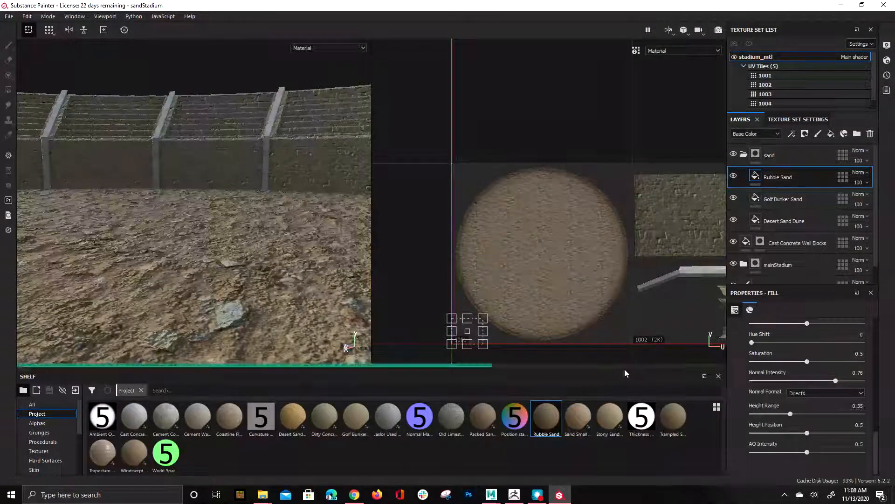
Try a Water Level of 0.74 on the Rubble Sand layer and inspect the arena floor up close.
scroll(821, 392, "up", 10)
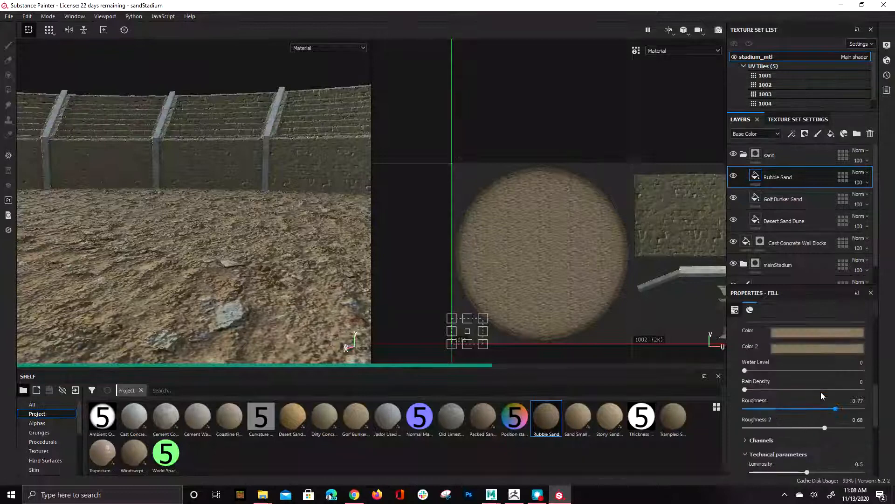
left_click(830, 425)
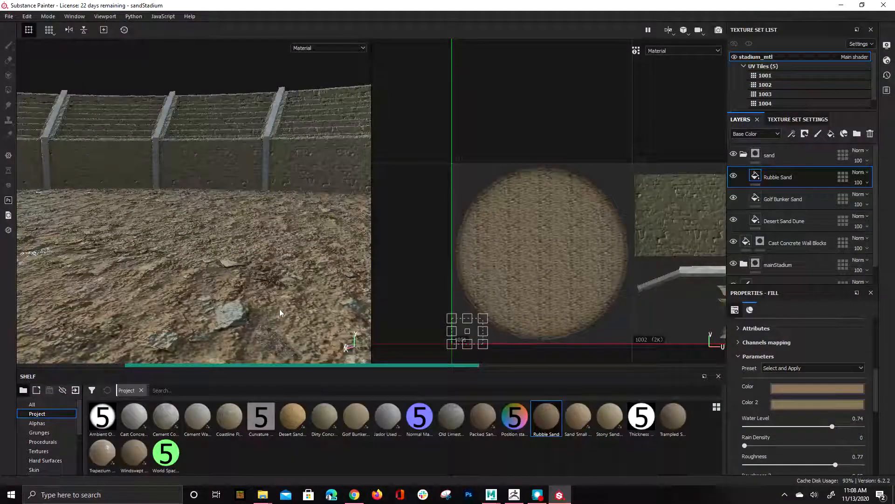
right_click_drag(252, 277, 166, 236, "alt")
right_click_drag(186, 276, 254, 333, "alt")
middle_click_drag(253, 333, 280, 306, "alt")
left_click_drag(286, 294, 210, 288, "alt")
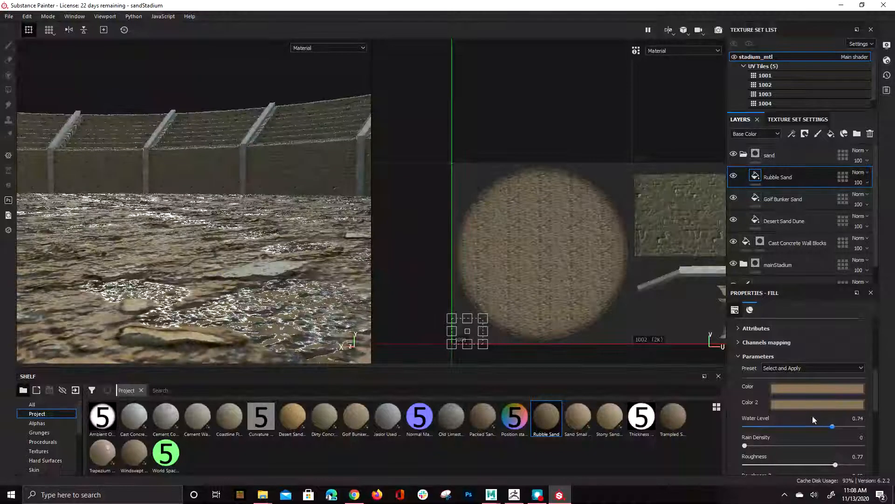
Try a Water Level of 0.06 and a Rain Density of 0.46 on the Rubble Sand layer.
left_click_drag(781, 425, 751, 422)
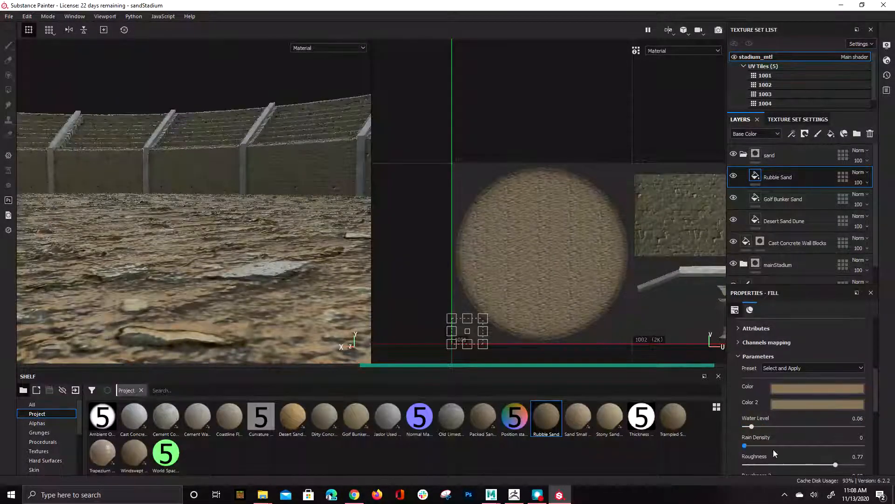
left_click_drag(752, 445, 801, 446)
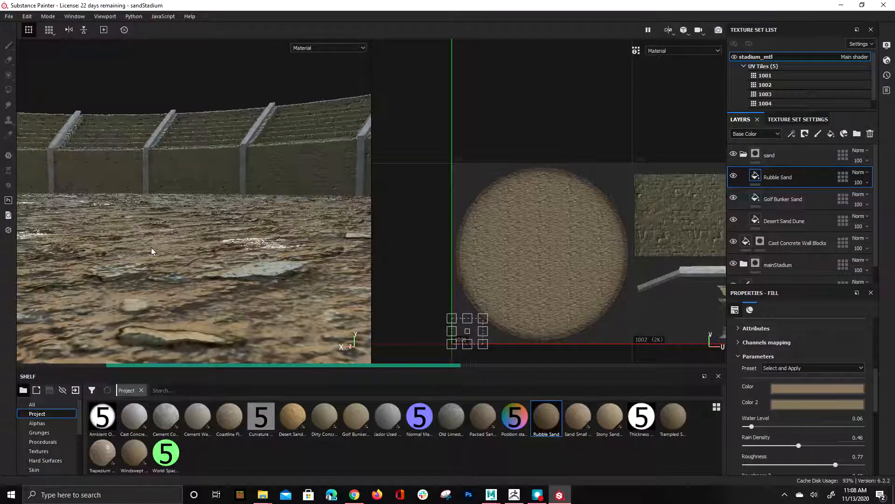
left_click_drag(262, 226, 234, 199, "alt")
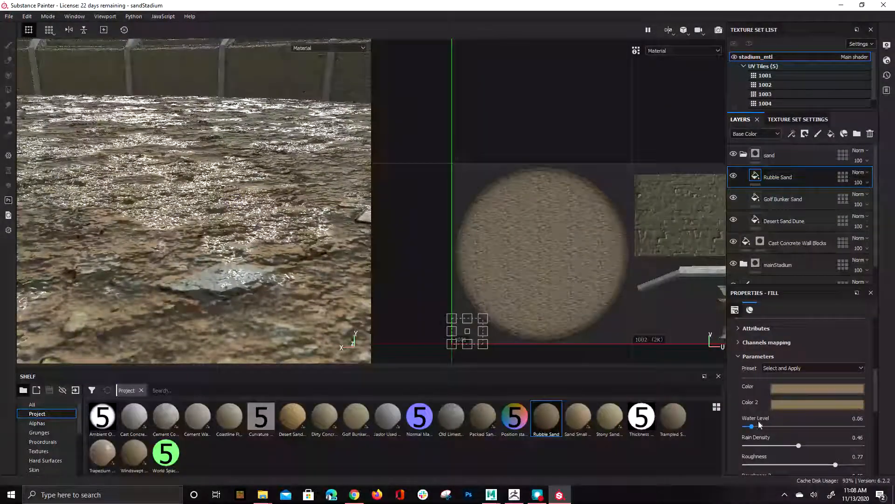
Reduce the Rubble Sand layer's Water Level to 0.02 and Rain Density to 0.13, and check the floor's shine.
left_click(746, 427)
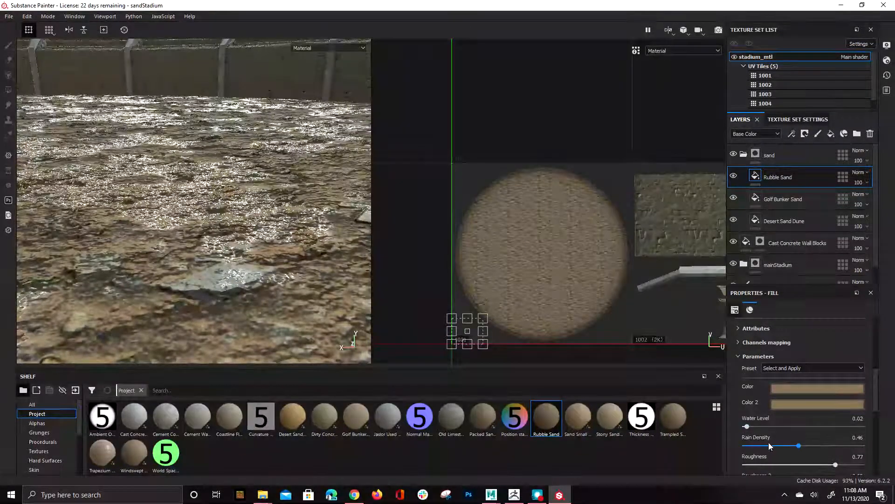
left_click_drag(761, 445, 760, 445)
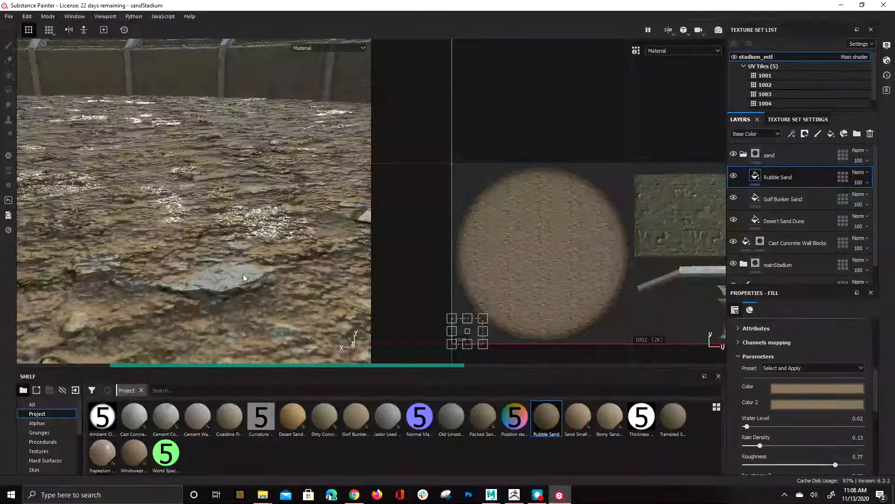
left_click_drag(243, 277, 154, 116, "alt")
left_click_drag(238, 156, 265, 143, "alt")
middle_click_drag(262, 145, 246, 134, "alt")
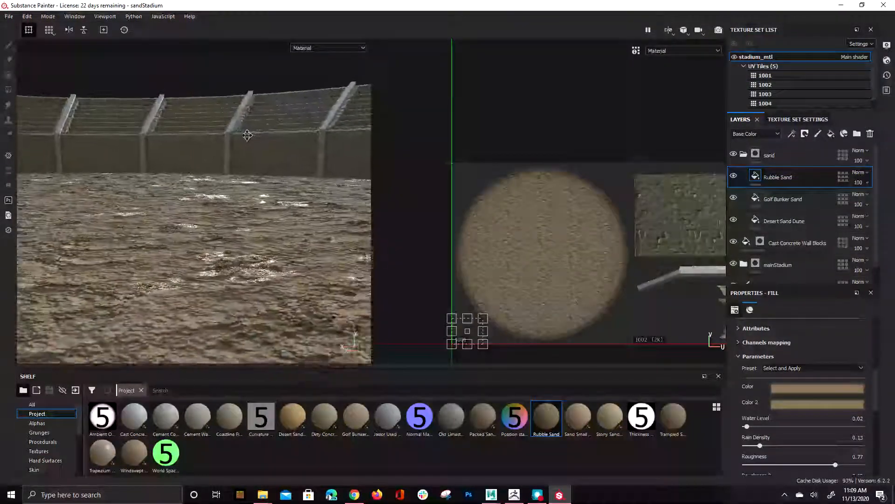
Rotate the environment lighting and examine the Rubble Sand floor and stadium walls from several angles.
mouse_move(246, 134)
right_mouse_down("shift")
mouse_move(302, 126)
mouse_move(267, 130)
mouse_move(278, 132)
right_mouse_up("shift")
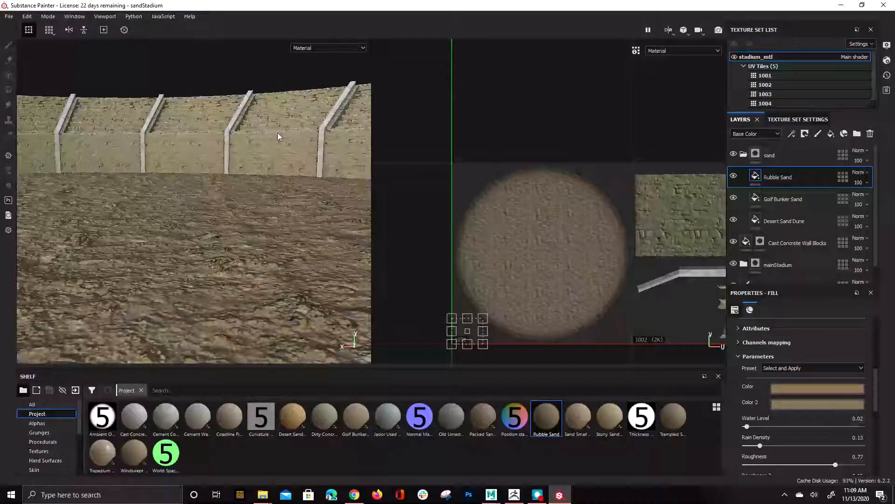
right_click_drag(225, 186, 244, 211, "alt")
left_click_drag(200, 144, 224, 294, "alt")
right_click_drag(224, 210, 290, 213, "alt")
left_click_drag(284, 210, 123, 167, "alt")
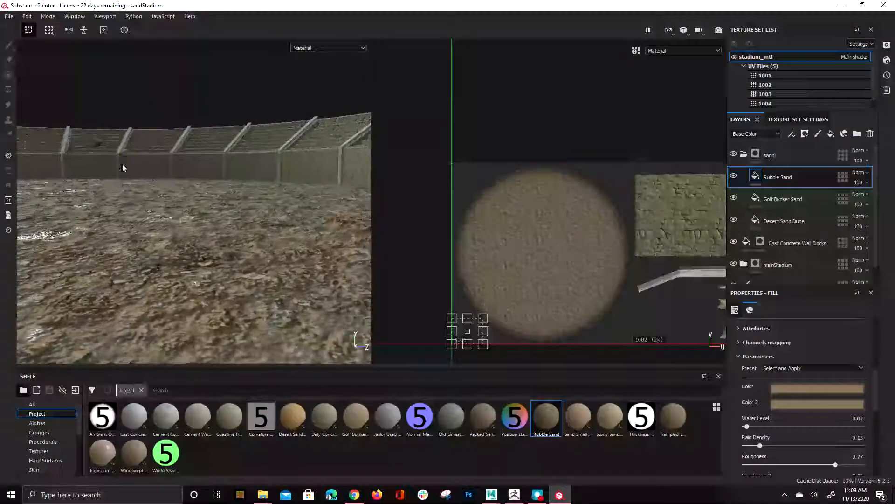
left_click_drag(215, 252, 432, 279, "alt")
left_click_drag(96, 247, 222, 250, "alt")
right_click_drag(222, 250, 243, 253, "alt")
left_click_drag(185, 163, 202, 183, "alt")
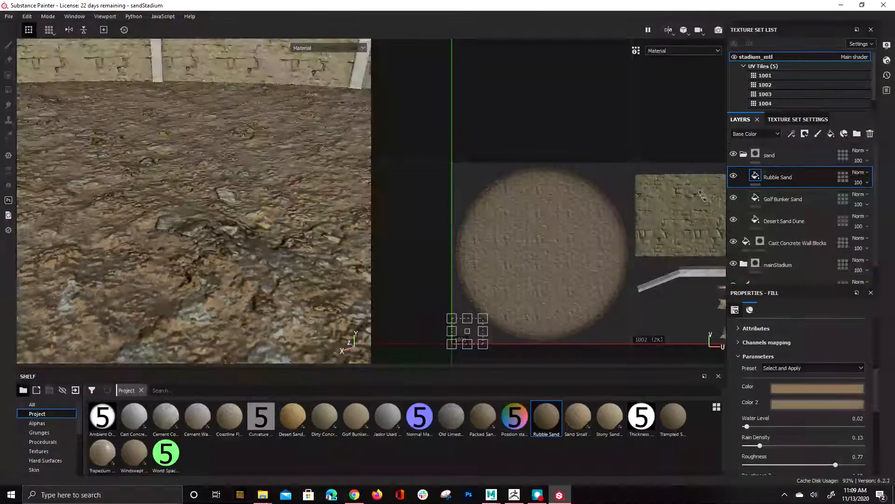
Temporarily hide Golf Bunker Sand and Desert Sand Dune to inspect Rubble Sand alone, and show both layers again.
left_click(733, 219)
left_click_drag(173, 275, 120, 248, "alt")
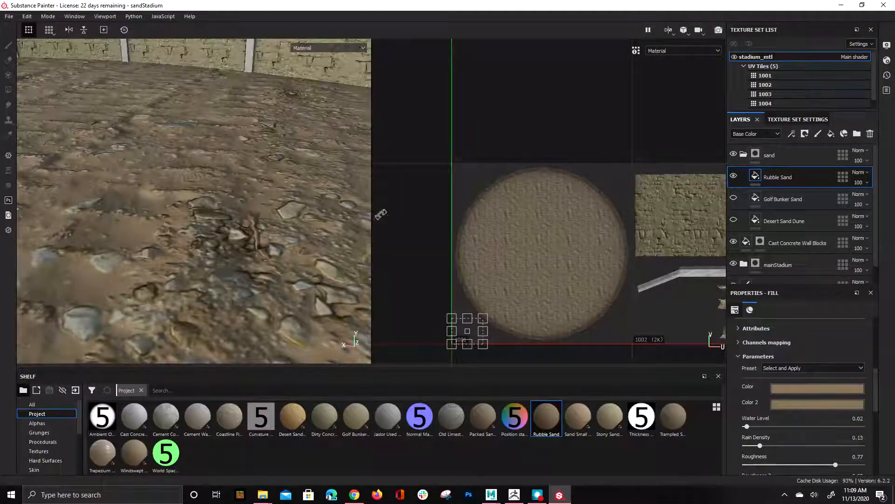
left_click_drag(233, 214, 140, 247, "alt")
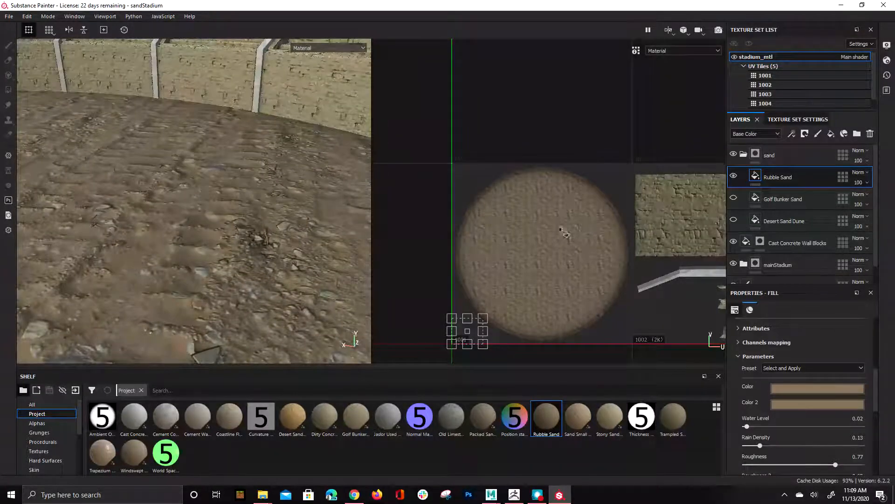
left_click_drag(195, 276, 169, 208, "alt")
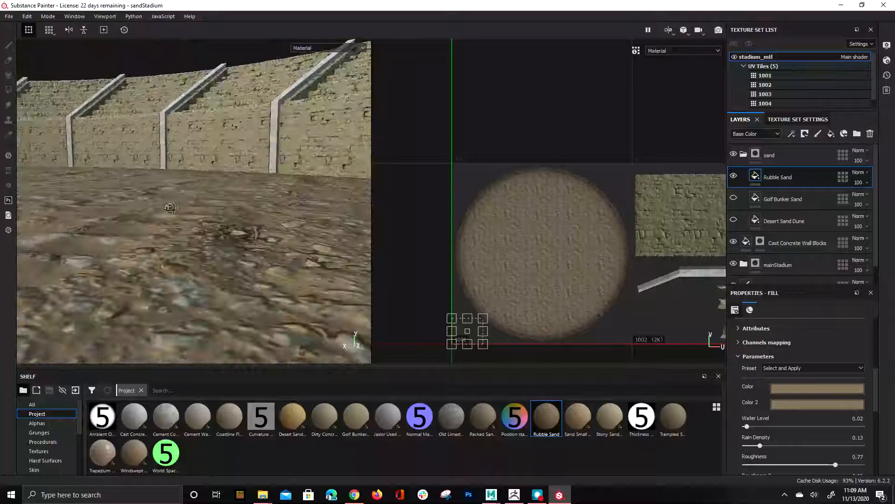
left_click(733, 198)
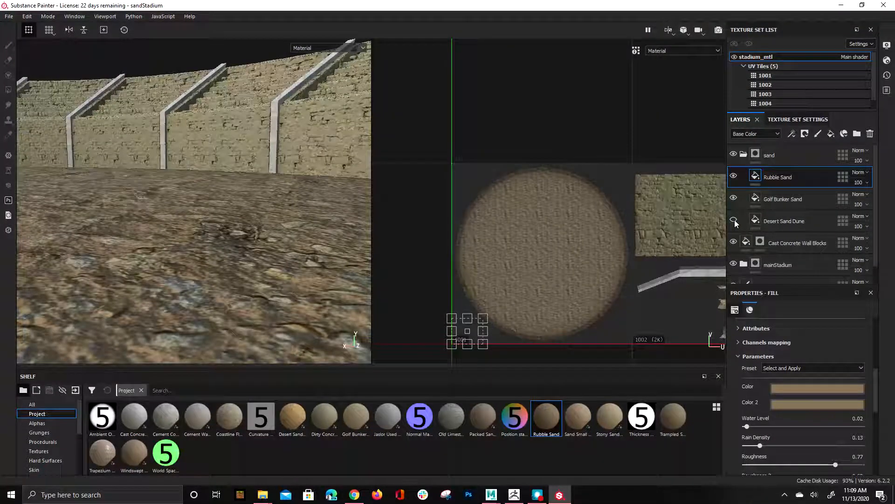
left_click(735, 221)
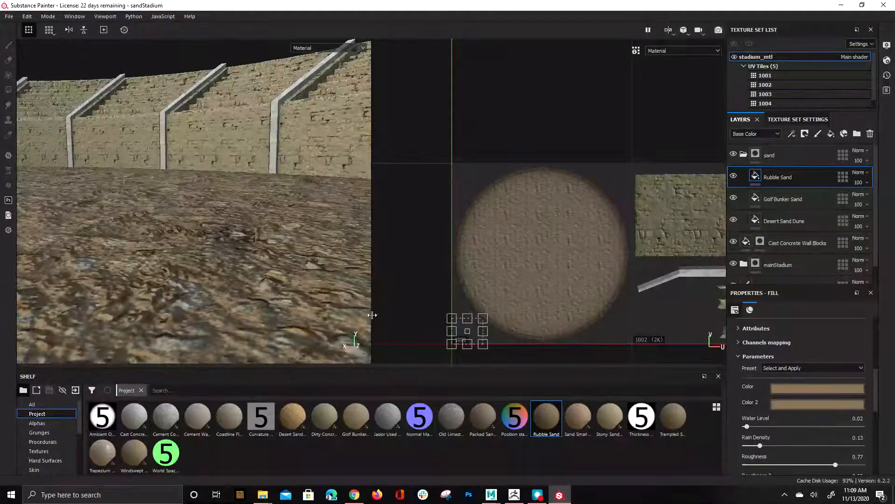
left_click_drag(154, 204, 196, 233, "alt")
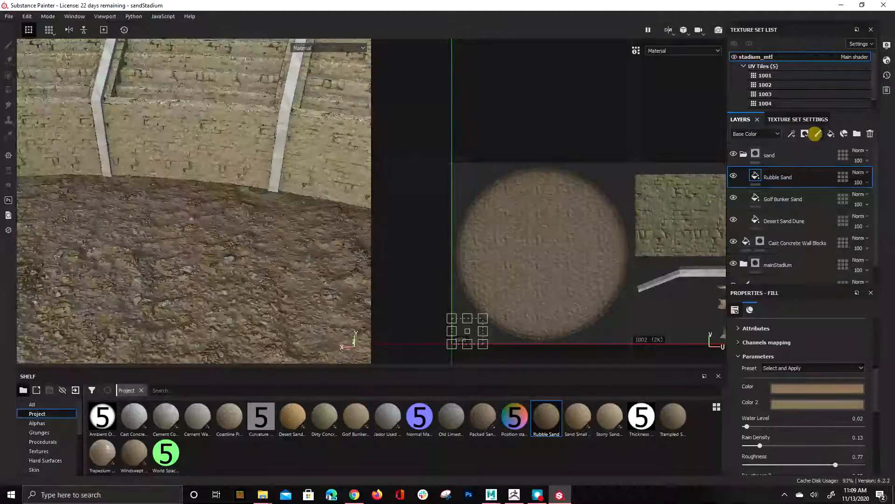
Add a paint layer above Rubble Sand, search the brushes for "dirt" and select the Dirt 1 brush.
left_click(817, 134)
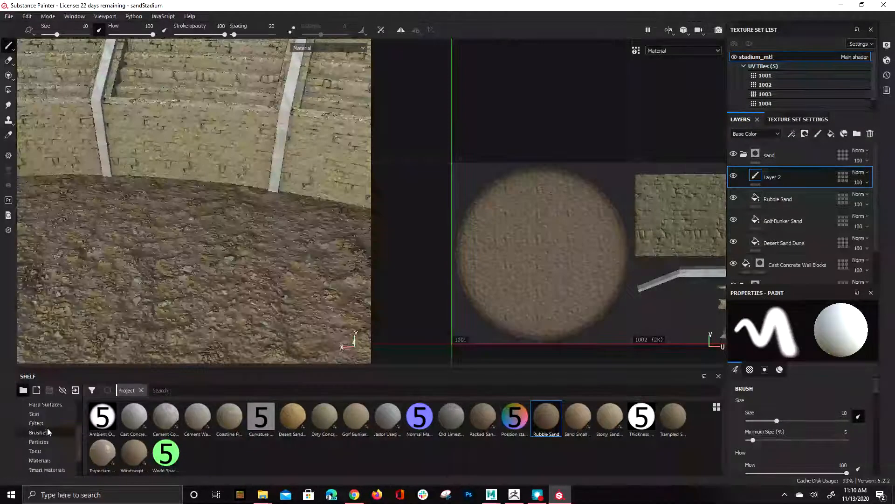
scroll(48, 426, "down", 1)
left_click(48, 424)
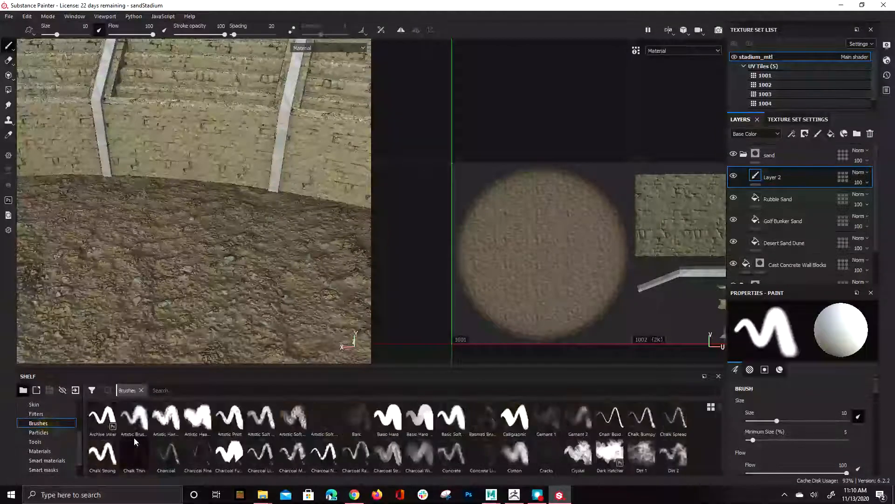
left_click(485, 419)
left_click(515, 453)
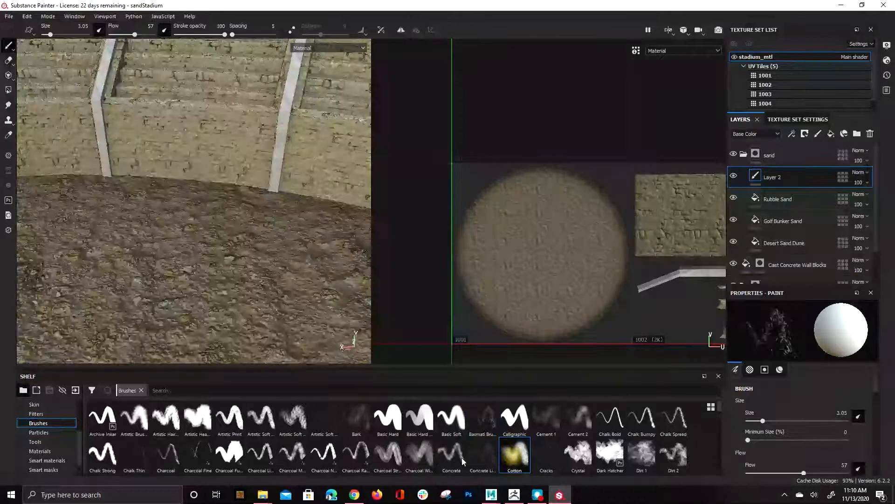
left_click(331, 395)
type("d")
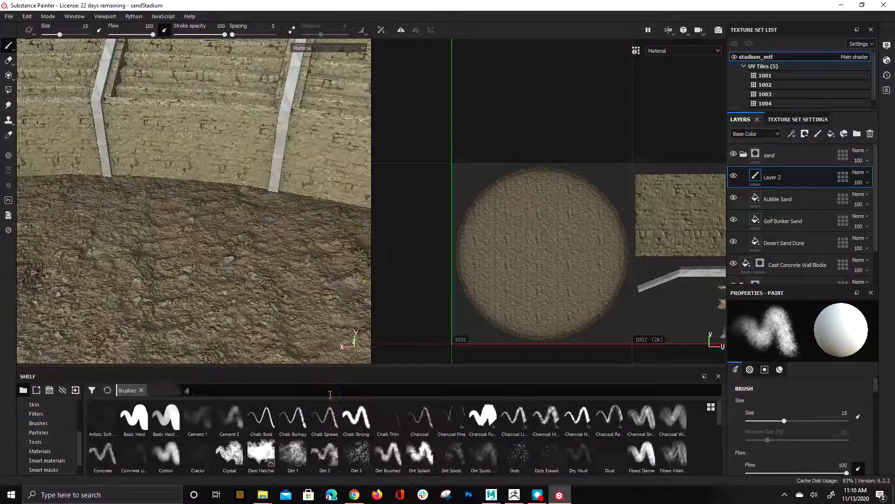
type("irt")
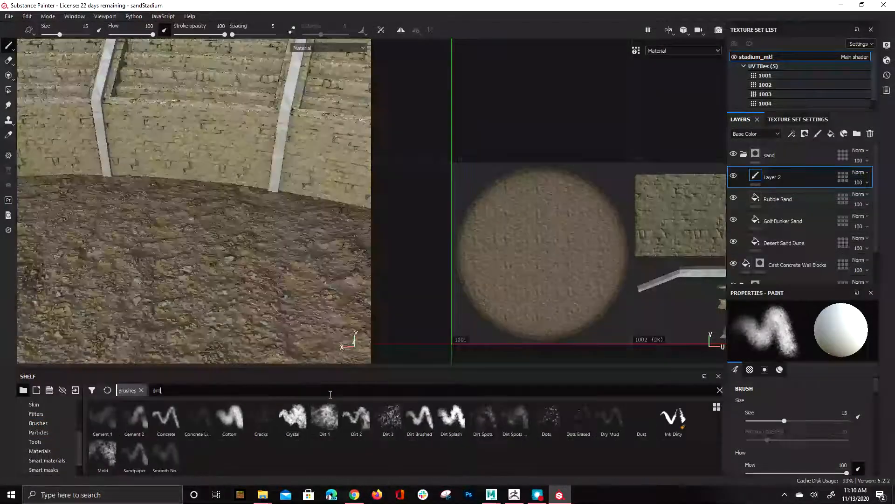
left_click(323, 419)
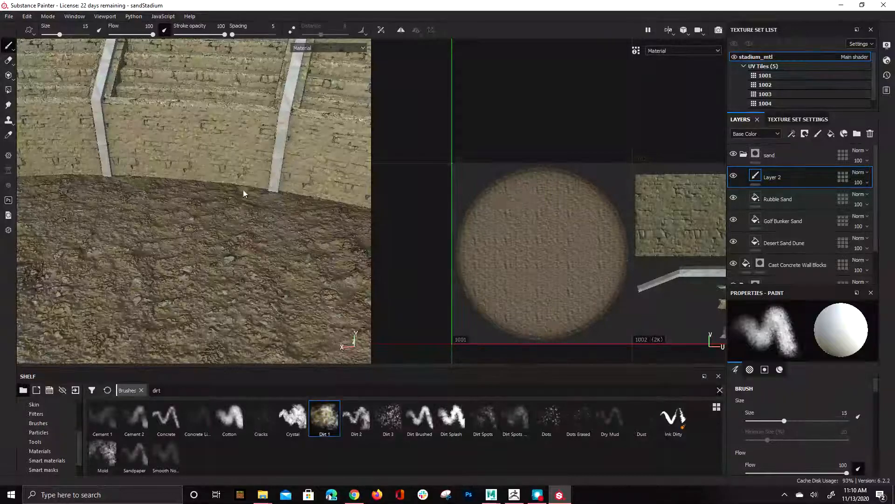
Limit the Dirt 1 brush on Layer 2 to the height channel and set its height to 0.3774.
scroll(803, 429, "down", 5)
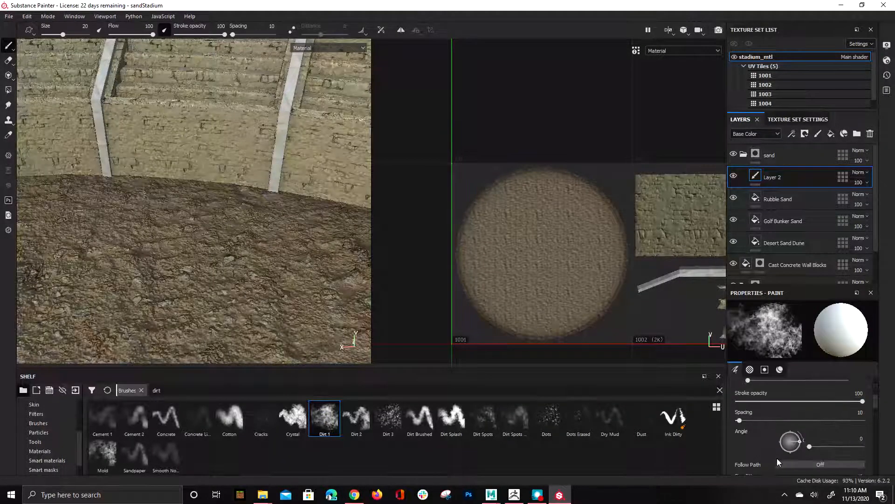
scroll(802, 436, "down", 6)
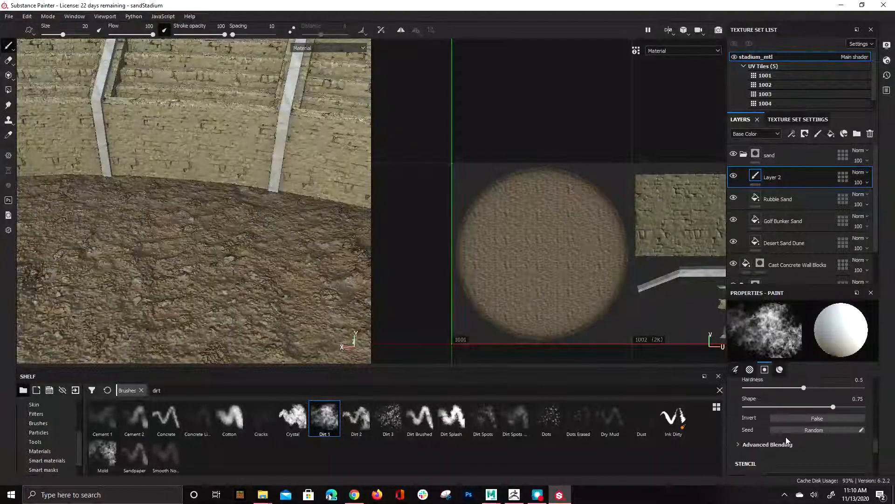
left_click(772, 436)
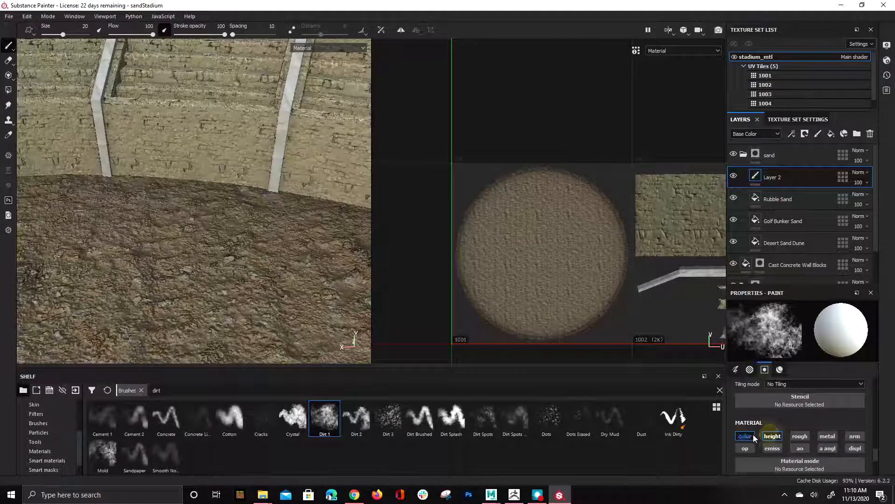
scroll(792, 452, "down", 2)
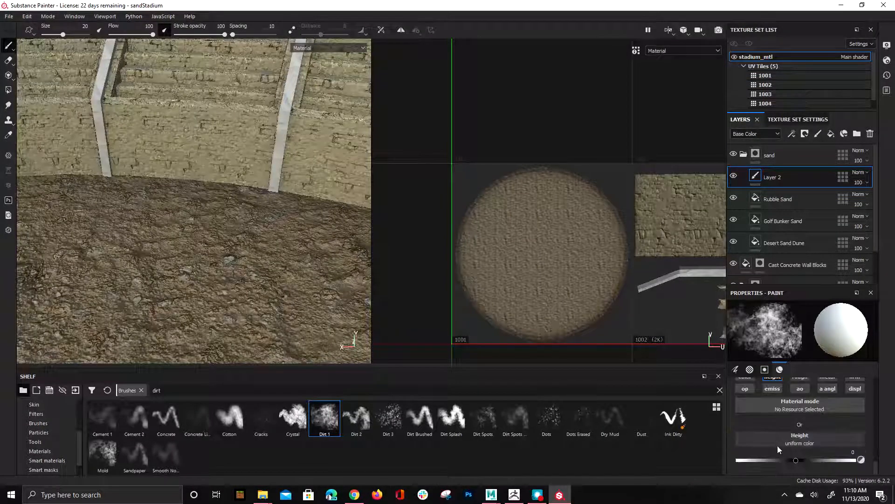
left_click_drag(812, 461, 818, 460)
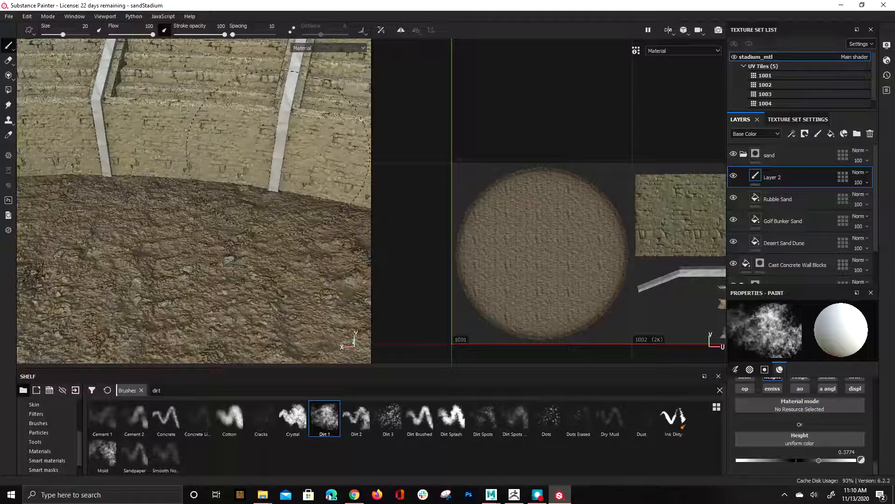
Reduce the Dirt 1 brush size to about 9.4 for painting the arena floor near the wall.
left_click_drag(89, 189, 126, 187, "alt")
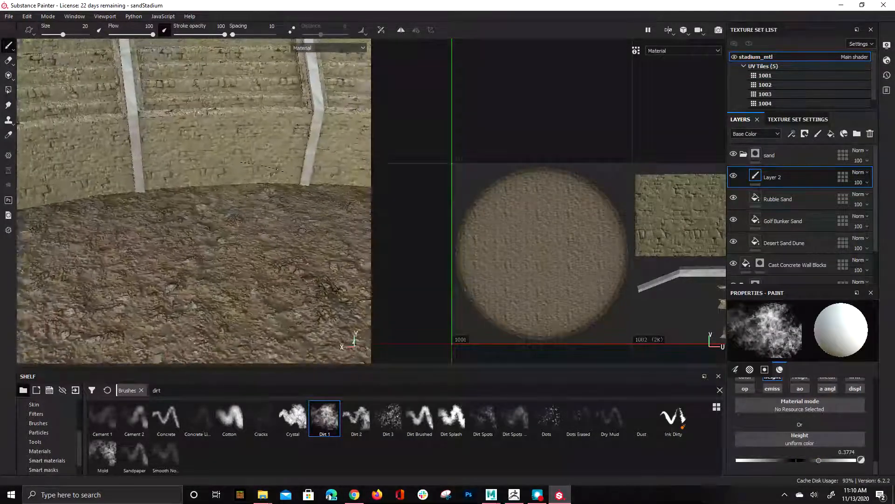
left_click_drag(154, 154, 186, 148, "alt")
left_click_drag(119, 234, 139, 231, "alt")
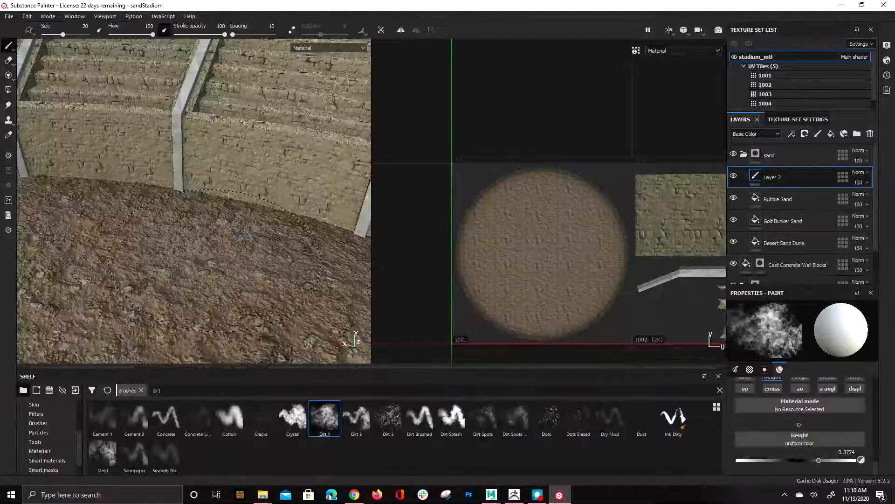
key("bracketleft")
key("bracketleft")
key("bracketleft")
key("bracketleft")
key("bracketleft")
key("bracketleft")
key("bracketleft")
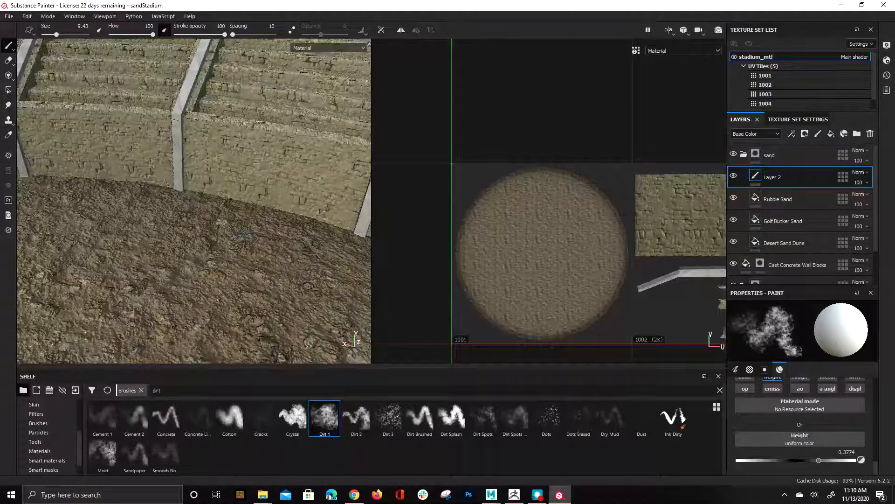
Reduce the brush size to 5.13 and raise its height to 1 for painting the floor beside the wall.
left_click_drag(170, 148, 196, 163, "alt")
right_click_drag(196, 163, 263, 240, "alt")
mouse_move(181, 216)
right_mouse_down("shift")
mouse_move(140, 218)
mouse_move(178, 220)
mouse_move(154, 231)
right_mouse_up("shift")
left_click(181, 169)
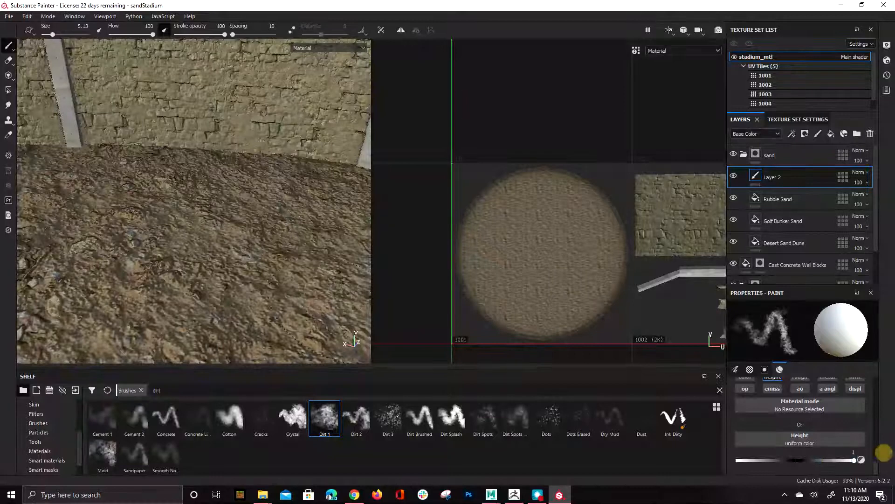
left_click_drag(299, 156, 280, 177, "alt")
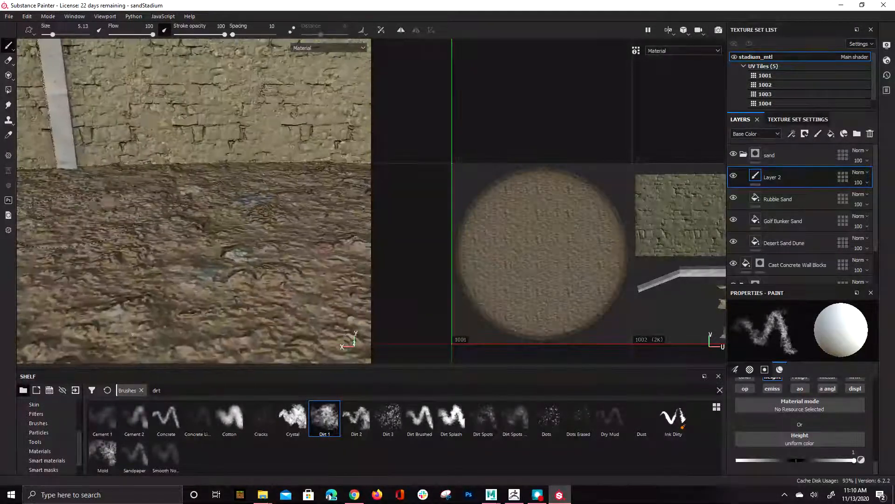
Paint patches of raised dirt on the floor along the wall base, enlarging the brush size to 9.41.
left_click_drag(196, 173, 99, 169, "alt")
left_click_drag(329, 159, 178, 135, "alt")
left_click_drag(229, 152, 223, 150, "alt")
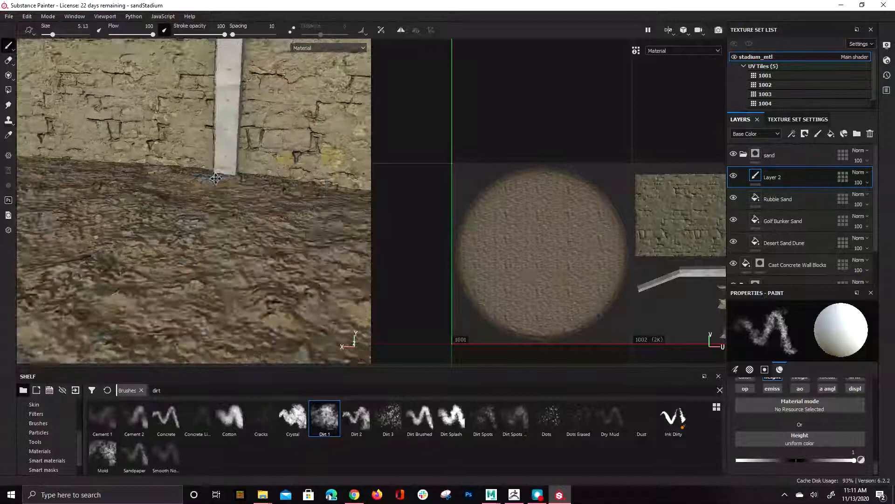
left_click_drag(270, 175, 322, 219, "alt")
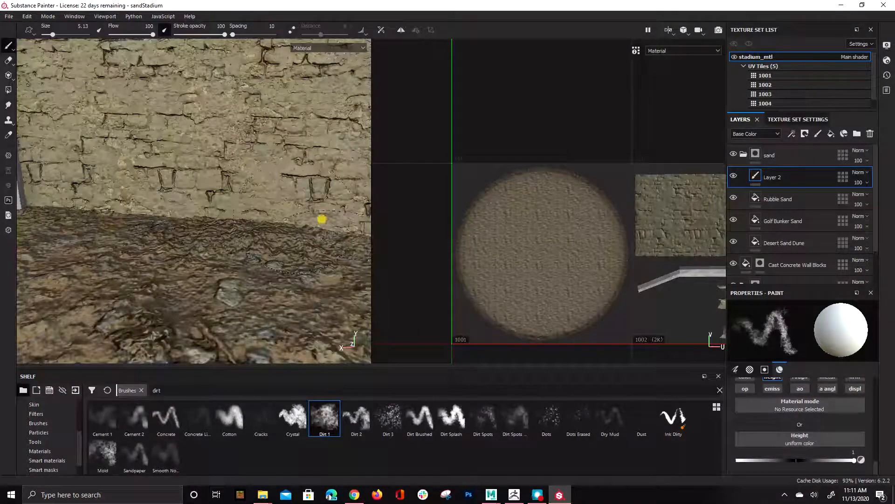
left_click_drag(237, 239, 252, 219, "alt")
right_click_drag(252, 219, 271, 219, "ctrl")
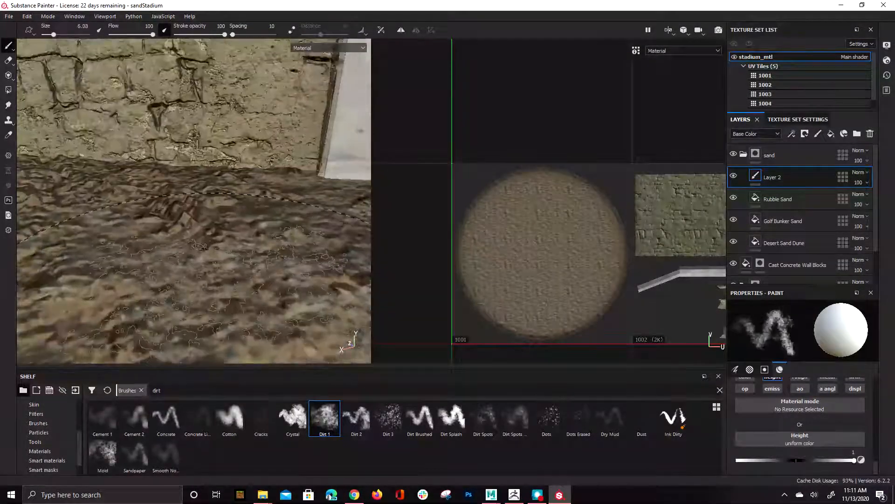
left_click_drag(274, 186, 233, 186, "alt")
right_click_drag(234, 186, 172, 192, "alt")
left_click_drag(187, 185, 261, 154, "alt")
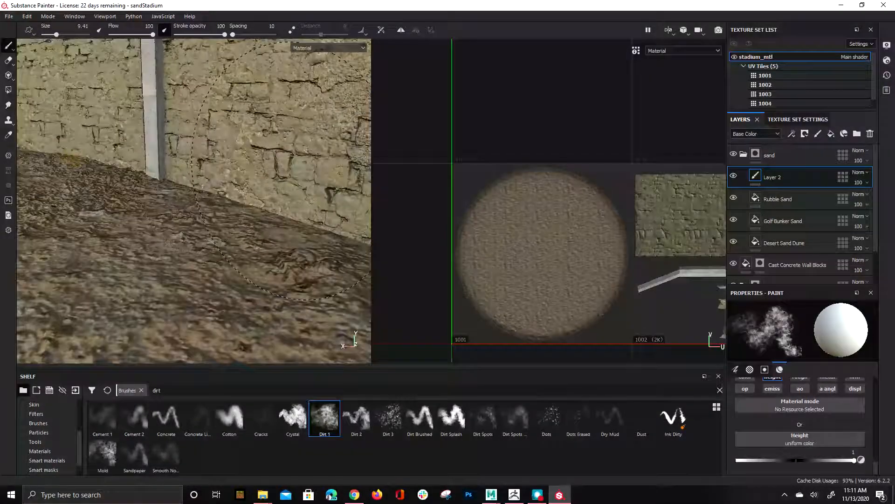
Examine the painted arena floor and the surrounding stands from several distances and angles.
right_click_drag(285, 188, 187, 191, "alt")
left_click_drag(186, 191, 396, 230, "alt")
mouse_move(140, 224)
left_mouse_down("alt")
mouse_move(123, 194)
mouse_move(100, 208)
left_mouse_up("alt")
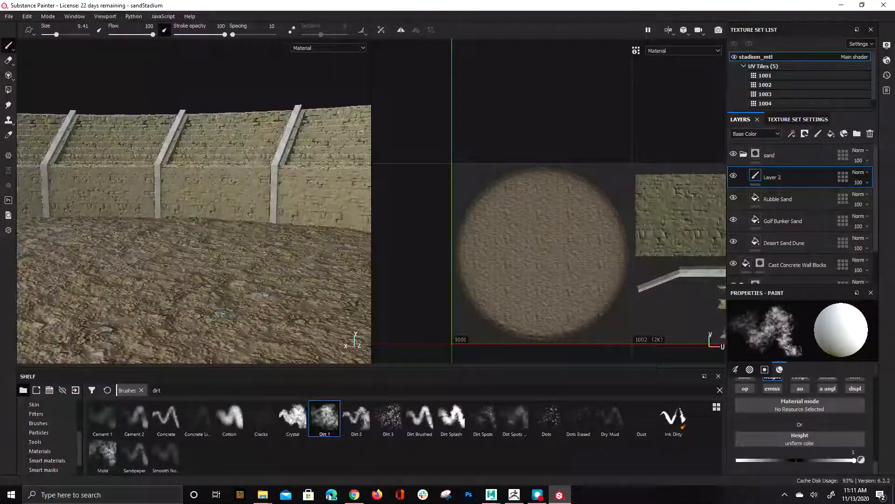
left_click_drag(208, 274, 154, 263, "alt")
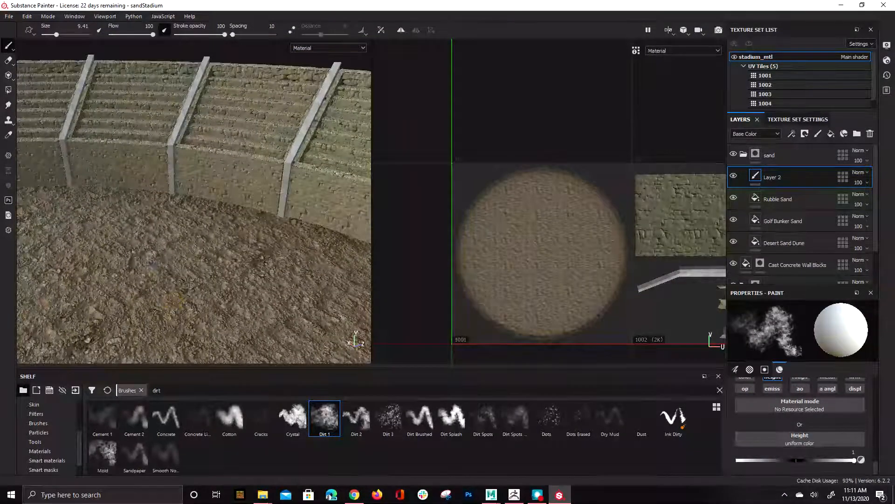
left_click_drag(76, 177, 135, 159, "alt")
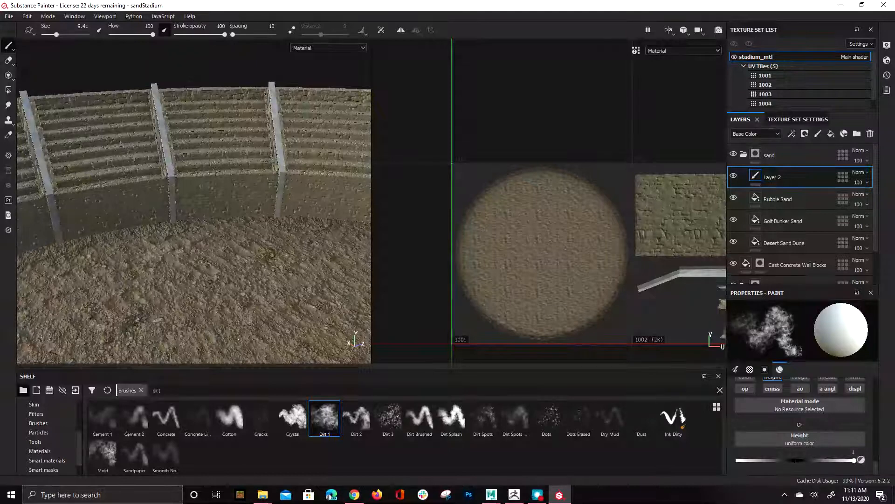
left_click_drag(300, 201, 239, 225, "alt")
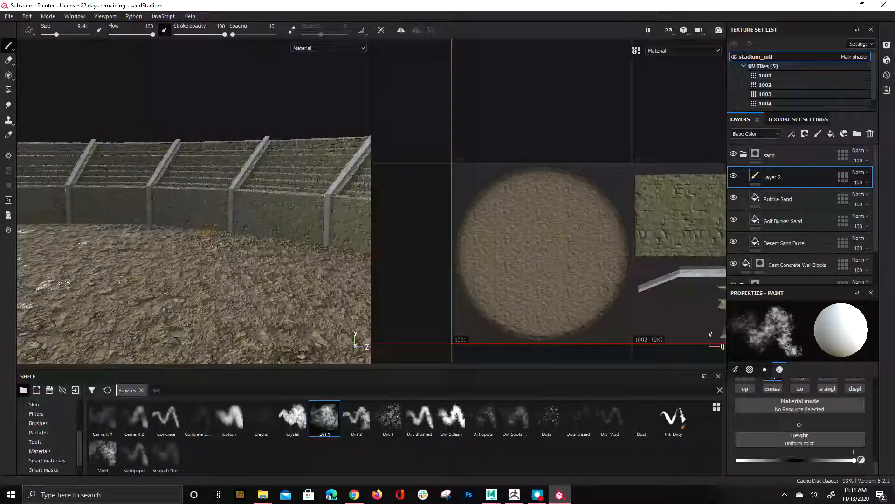
left_click(68, 221)
left_click_drag(205, 247, 204, 218, "alt")
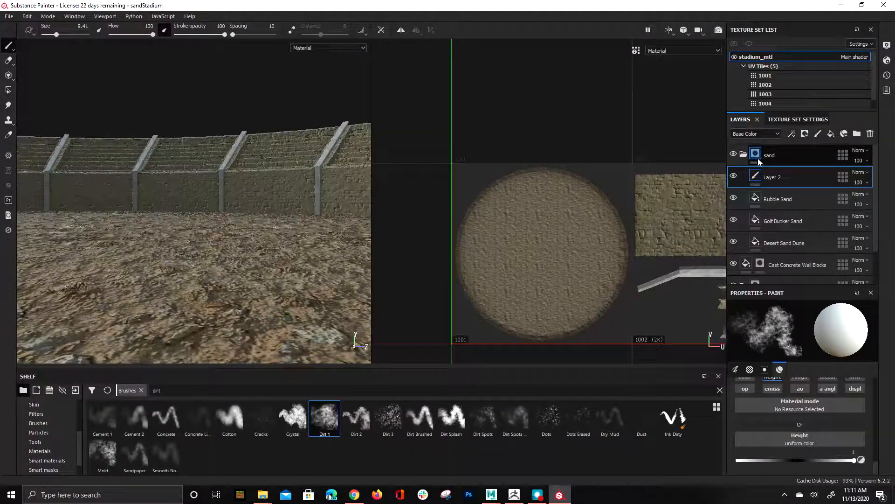
scroll(198, 298, "up", 1)
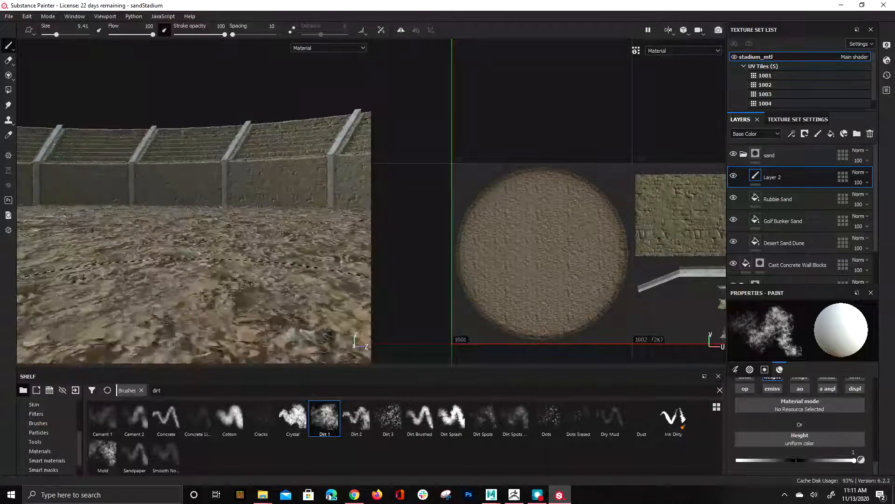
Inspect a lower stone wall section between two concrete dividers up close.
mouse_move(199, 298)
left_mouse_down("alt")
mouse_move(177, 336)
mouse_move(136, 199)
left_mouse_up("alt")
right_click_drag(159, 188, 224, 170, "alt")
middle_click_drag(224, 171, 169, 219, "alt")
right_click_drag(168, 218, 203, 171, "alt")
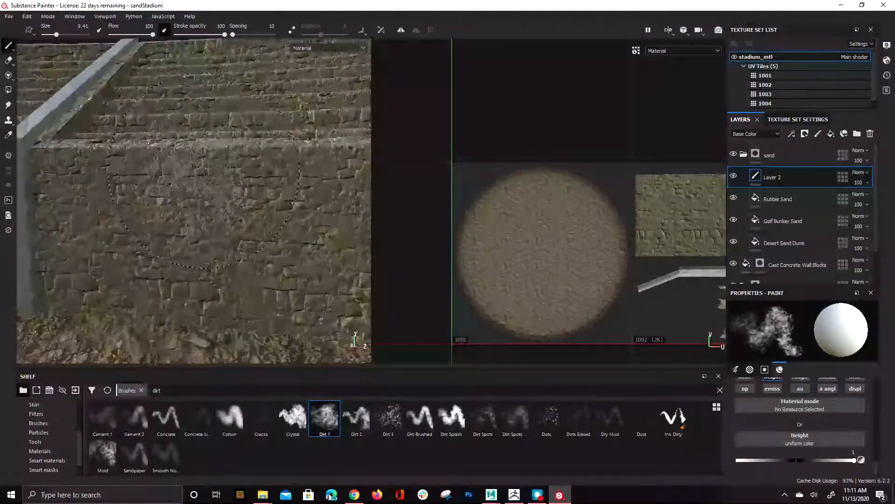
middle_click_drag(203, 171, 156, 150, "alt")
right_click_drag(156, 150, 122, 156, "alt")
left_click_drag(122, 157, 243, 135, "alt")
right_click_drag(242, 135, 189, 191, "alt")
middle_click_drag(189, 191, 189, 221, "alt")
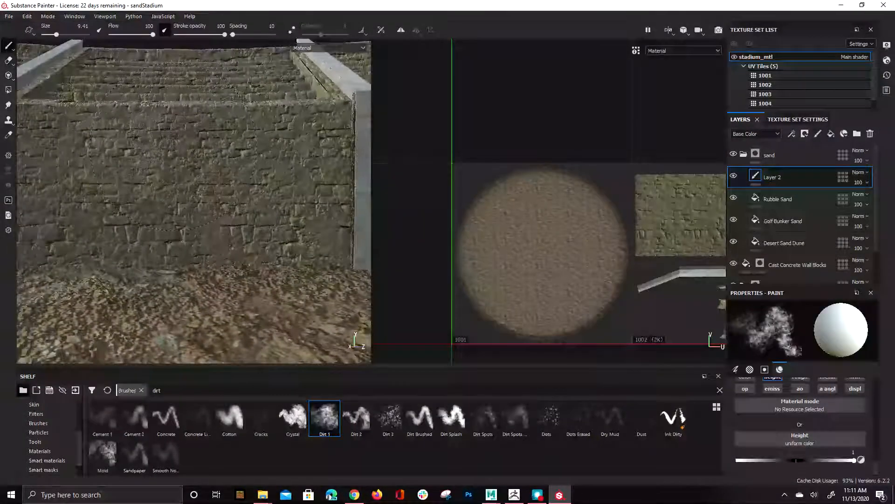
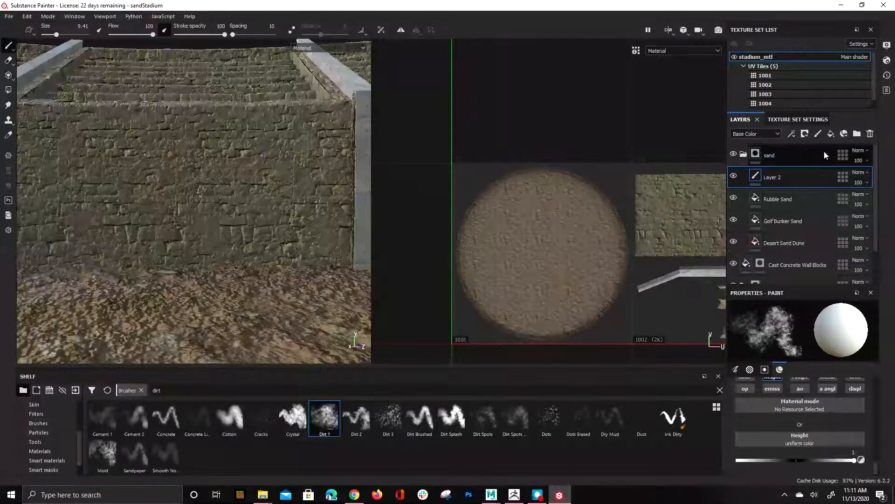
Collapse the sand folder and expand the mainStadium folder.
left_click(743, 153)
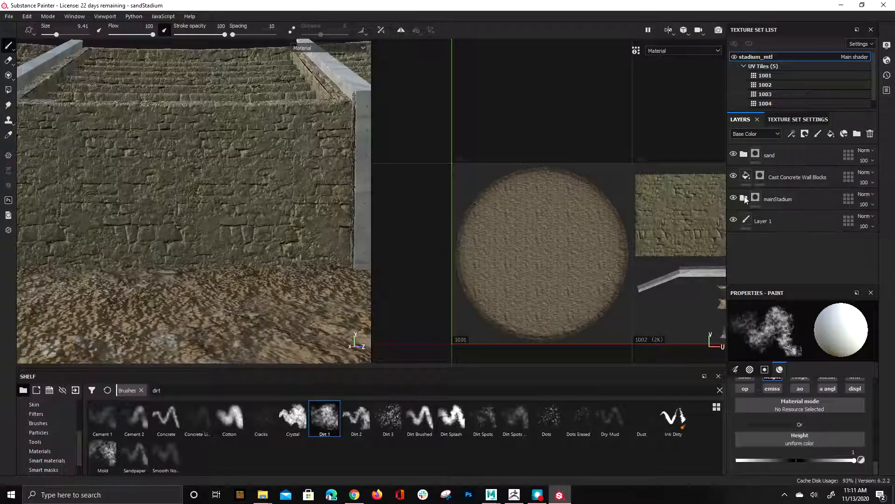
left_click(743, 198)
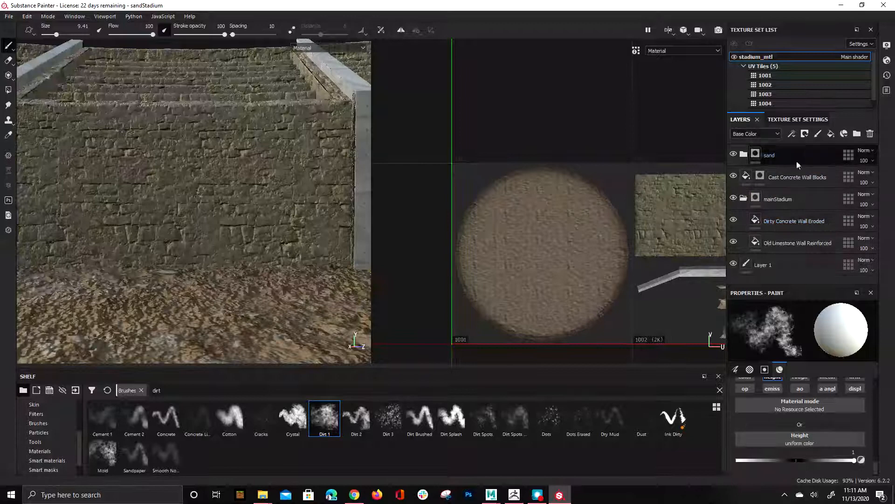
left_click(817, 134)
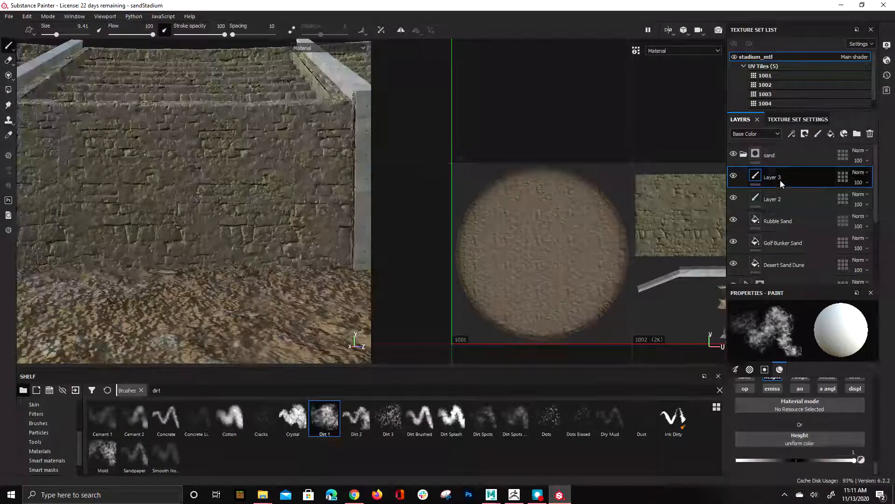
type("decals")
key("Return")
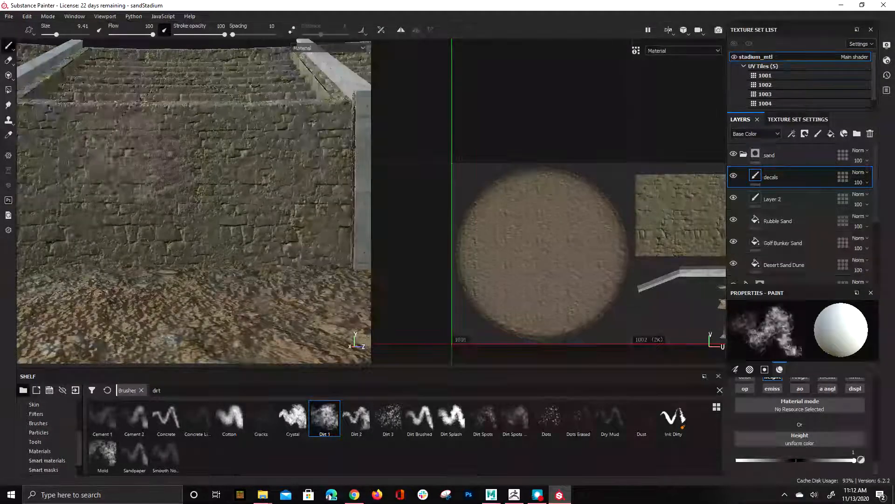
scroll(767, 427, "up", 2)
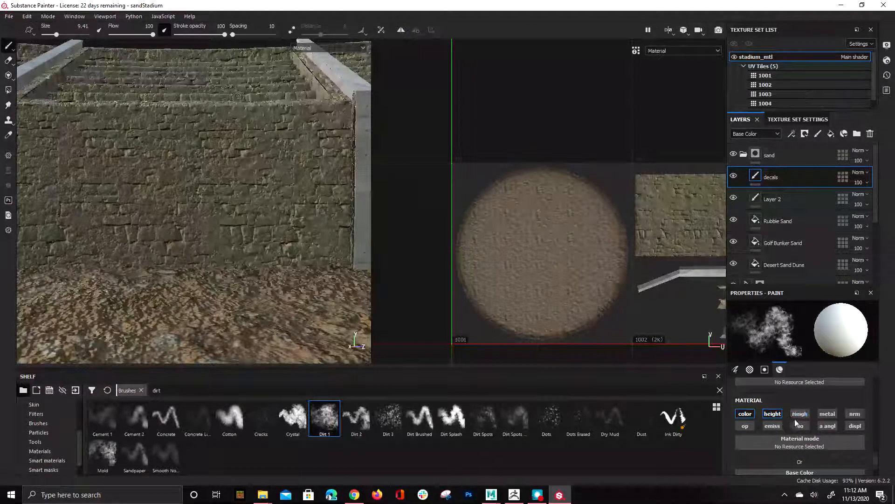
scroll(800, 438, "down", 4)
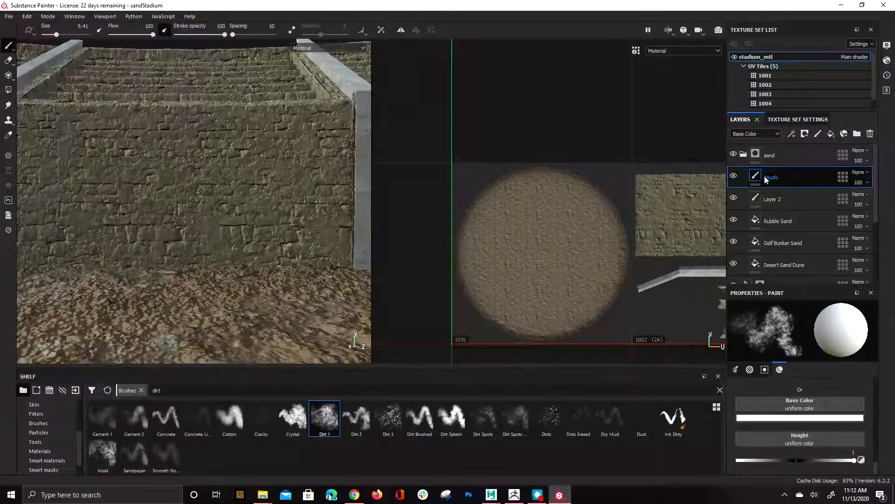
key("ctrl+z")
key("ctrl+z")
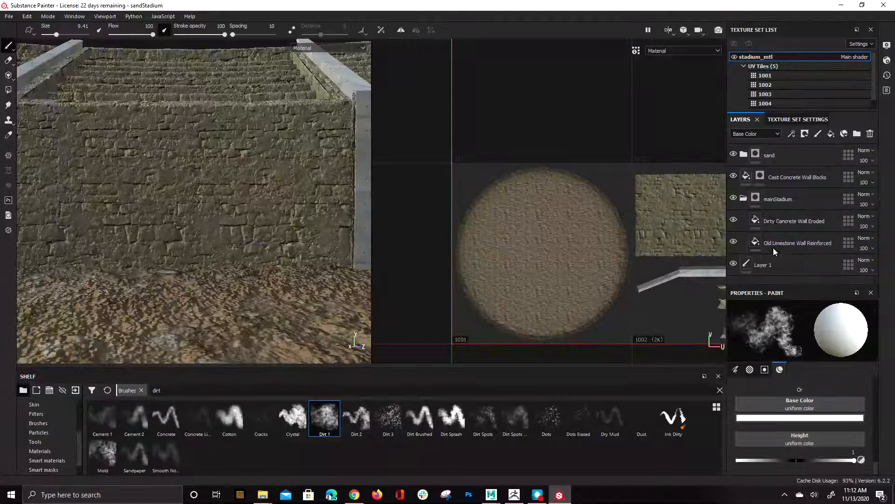
Add a paint layer above Dirty Concrete Wall Eroded in the mainStadium folder and name it "decals".
left_click(792, 198)
key("4")
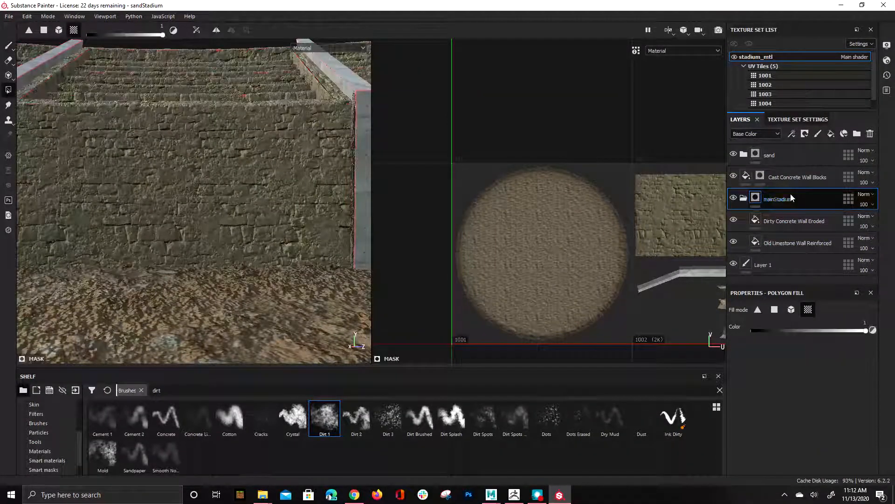
left_click(794, 220)
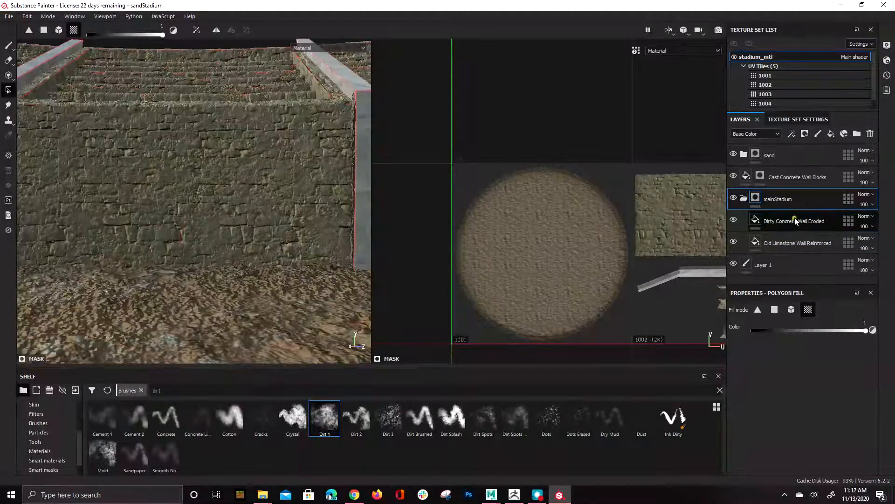
left_click(818, 135)
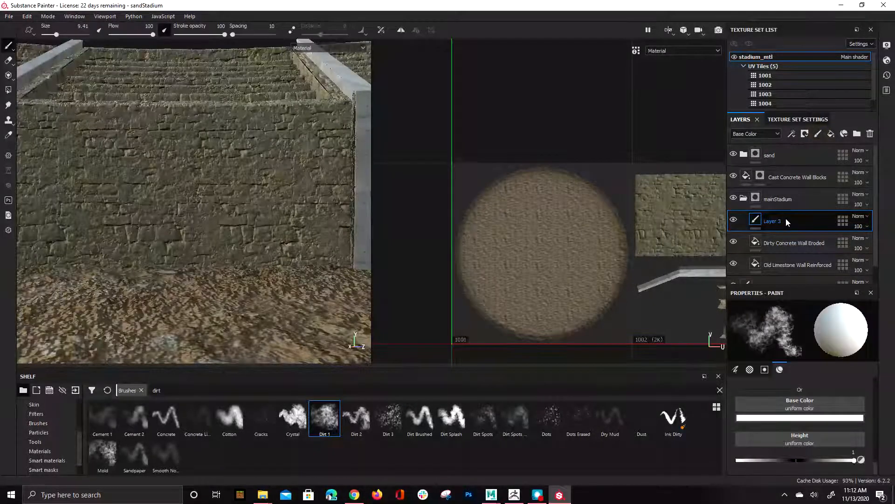
double_click(774, 221)
type("decals")
key("Return")
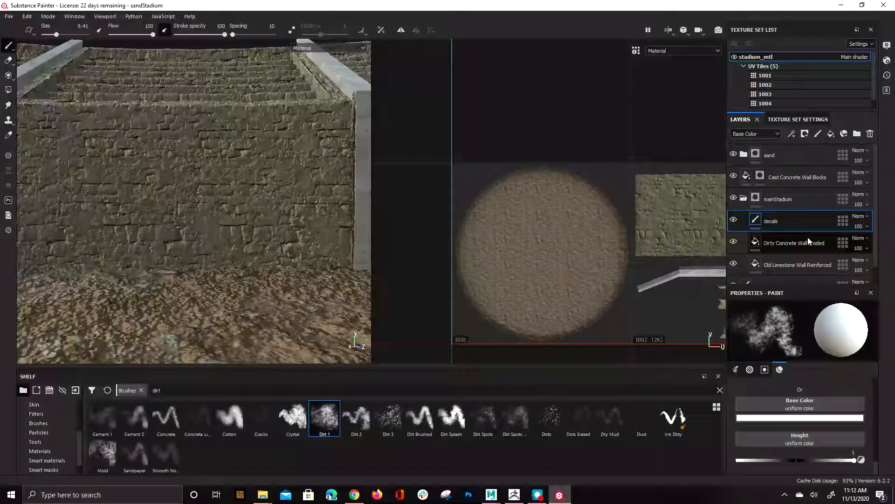
scroll(784, 429, "up", 5)
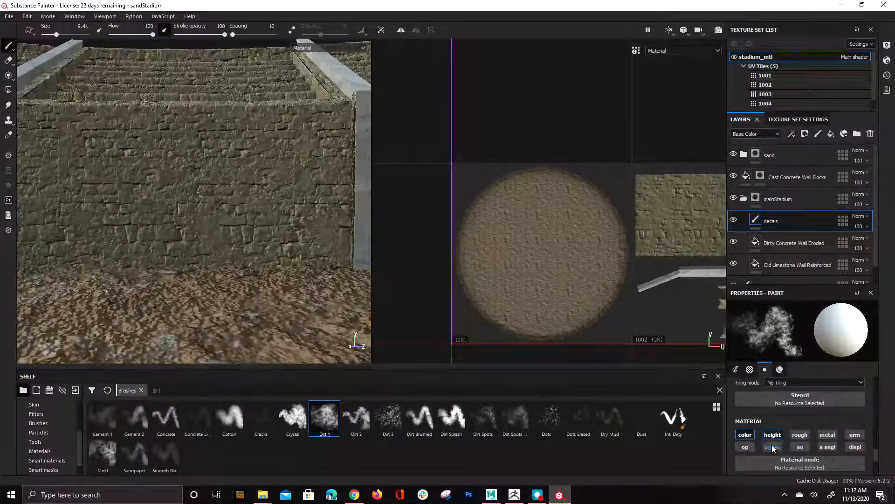
Enable the roughness and metallic channels for the decals brush and set its height to 0.0817.
left_click(827, 453)
left_click(805, 454)
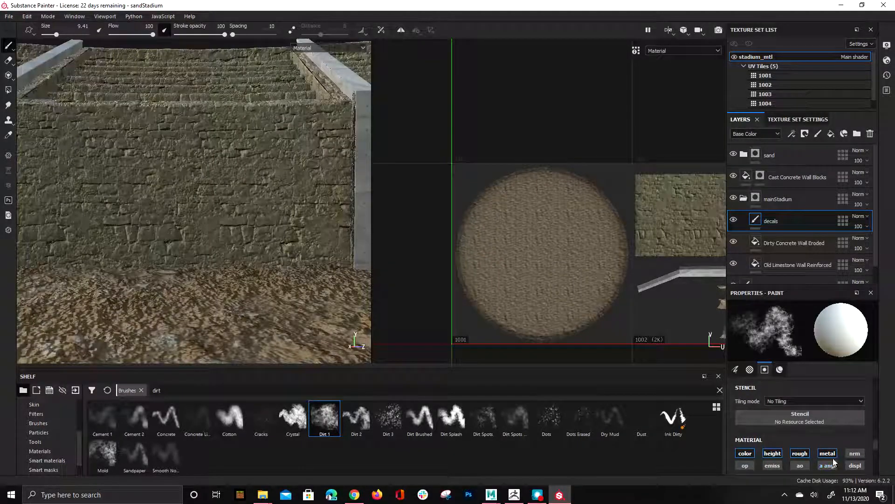
scroll(834, 459, "down", 1)
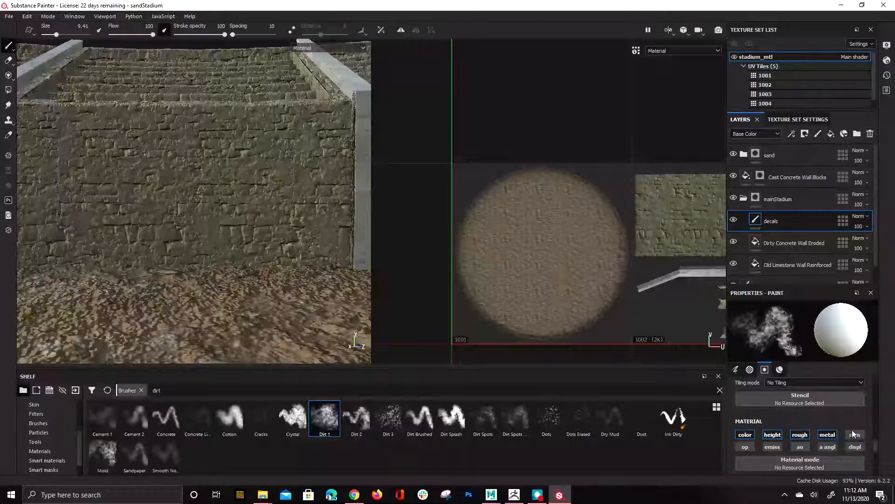
scroll(838, 442, "down", 3)
scroll(838, 441, "down", 4)
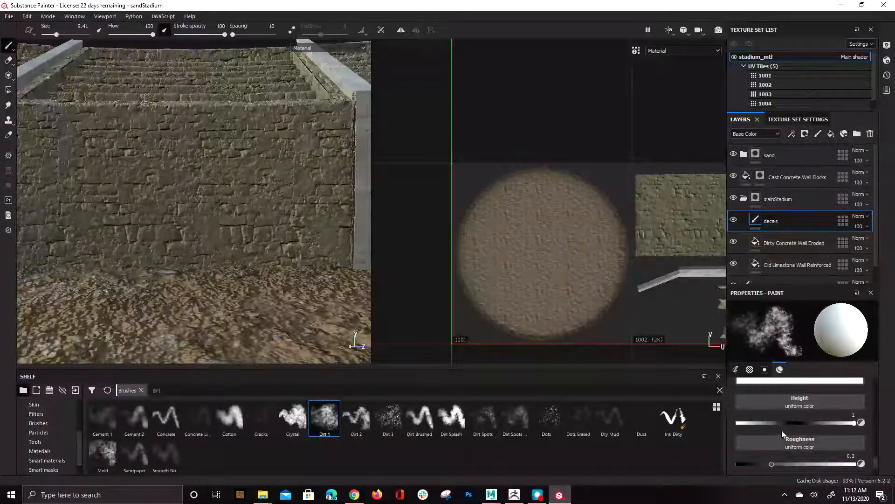
mouse_move(784, 422)
left_mouse_down()
mouse_move(776, 421)
mouse_move(801, 415)
left_mouse_up()
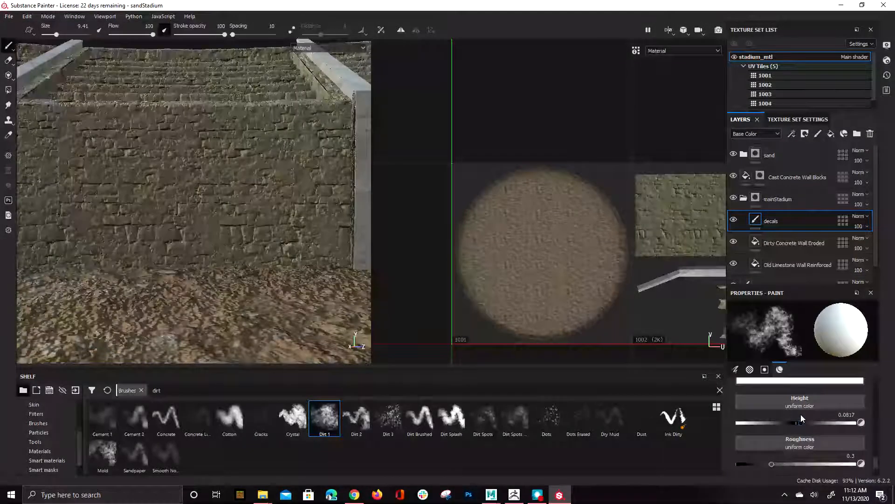
Set the brush material's metallic to 0.3502 and roughness to 0.2179.
scroll(765, 448, "down", 2)
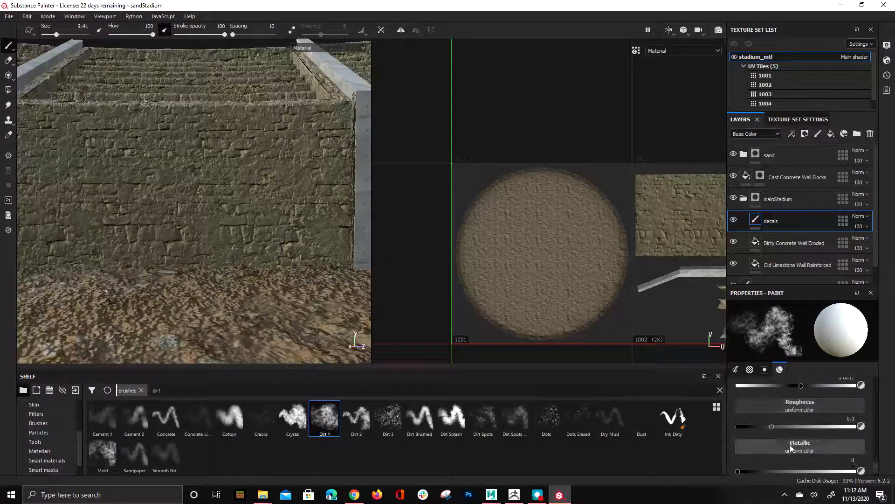
mouse_move(761, 460)
left_mouse_down()
mouse_move(751, 460)
mouse_move(799, 461)
mouse_move(763, 469)
mouse_move(804, 457)
mouse_move(735, 466)
mouse_move(796, 461)
mouse_move(777, 460)
left_mouse_up()
mouse_move(764, 420)
left_mouse_down()
mouse_move(752, 419)
mouse_move(804, 417)
mouse_move(738, 422)
mouse_move(864, 419)
mouse_move(762, 419)
left_mouse_up()
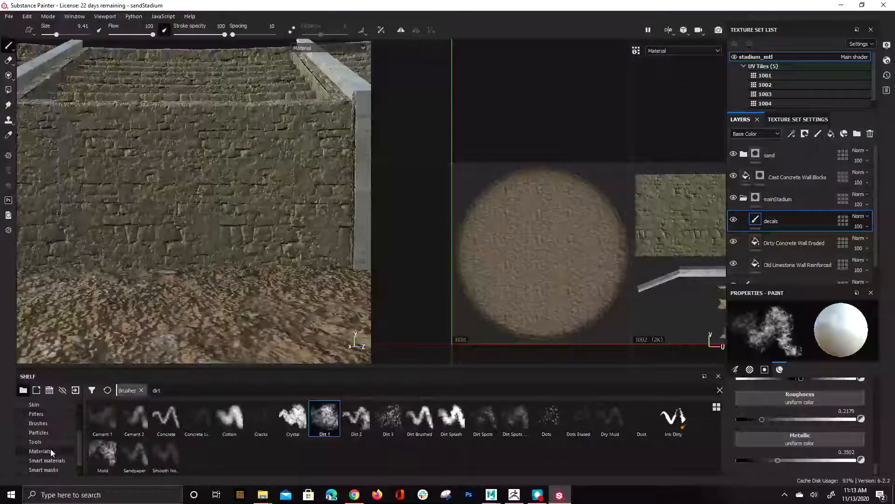
Browse the alpha library and assign the Line Stripes alpha to the paint brush.
scroll(44, 450, "down", 1)
scroll(33, 457, "up", 4)
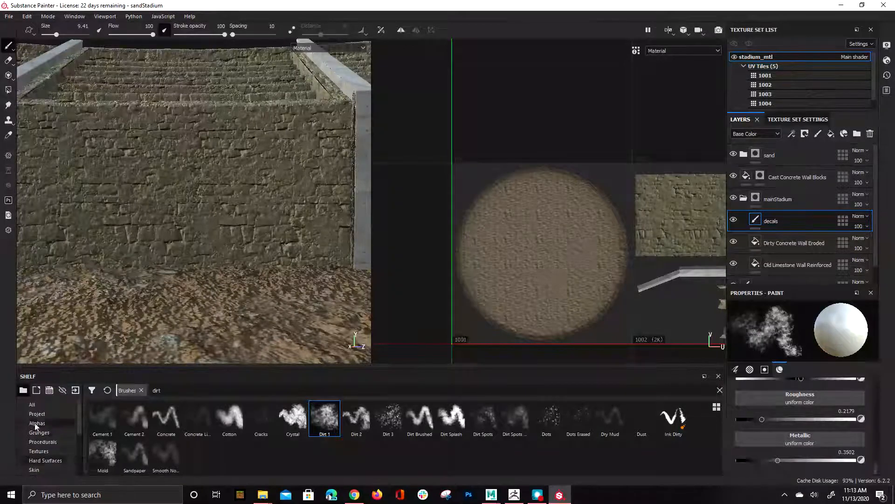
left_click(37, 423)
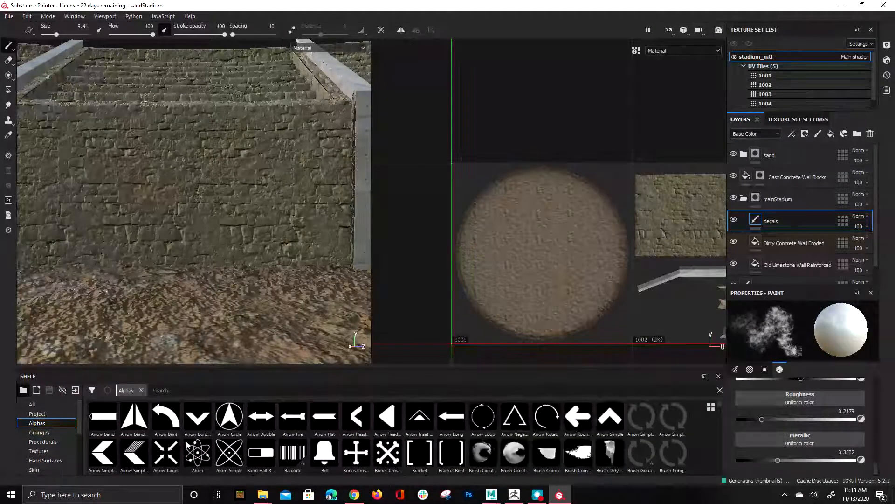
scroll(447, 429, "down", 2)
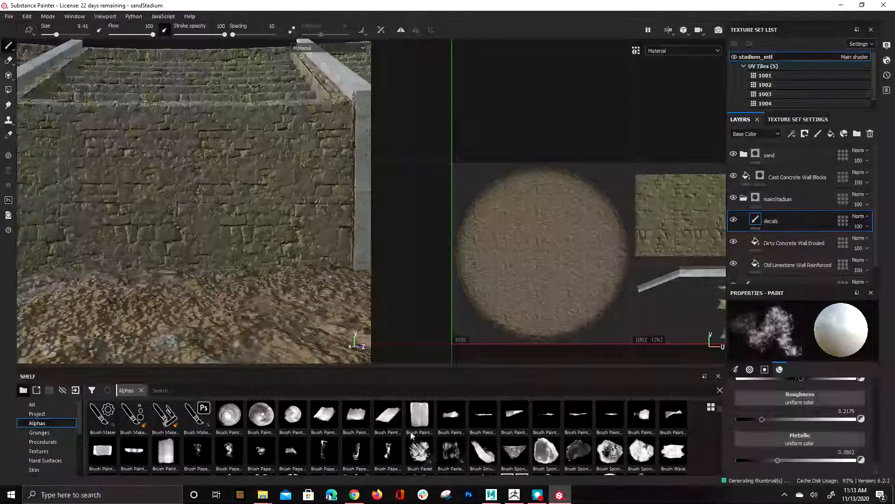
scroll(213, 448, "down", 10)
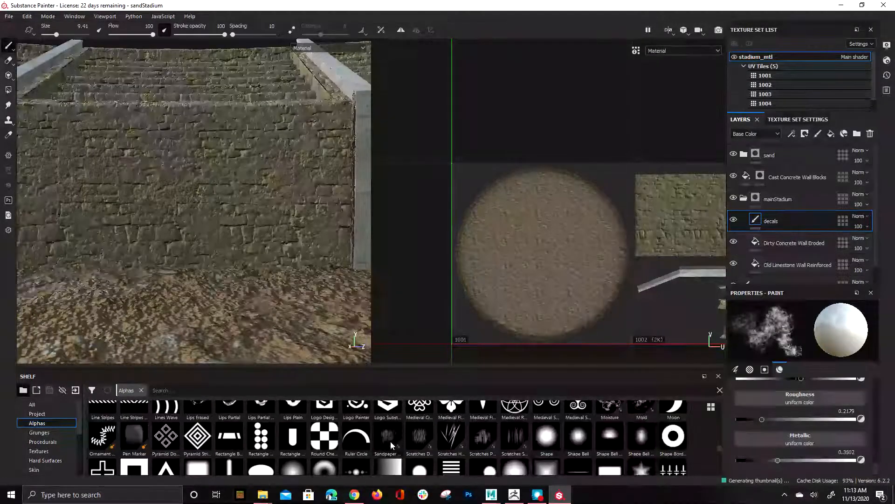
scroll(315, 439, "down", 5)
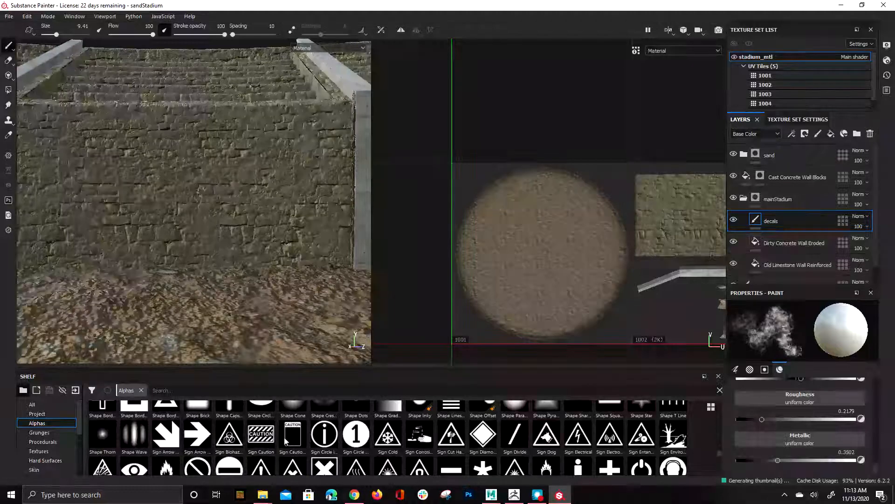
scroll(396, 438, "down", 1)
scroll(325, 439, "down", 3)
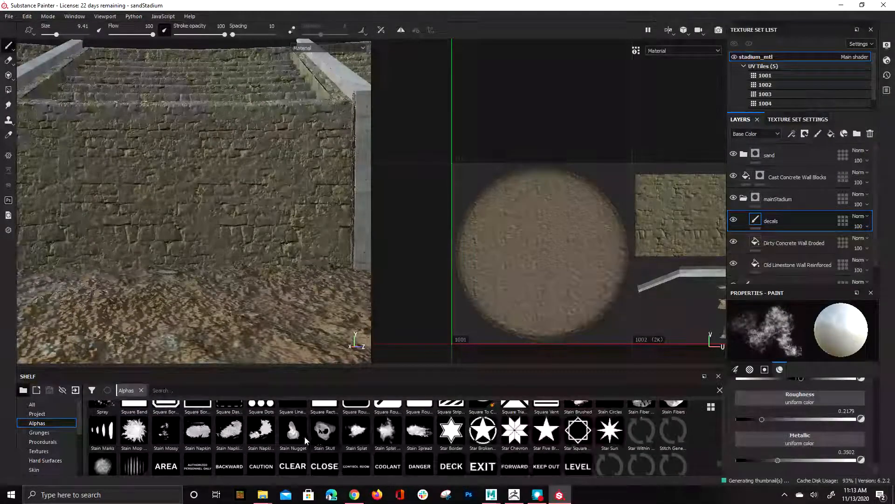
scroll(420, 438, "down", 3)
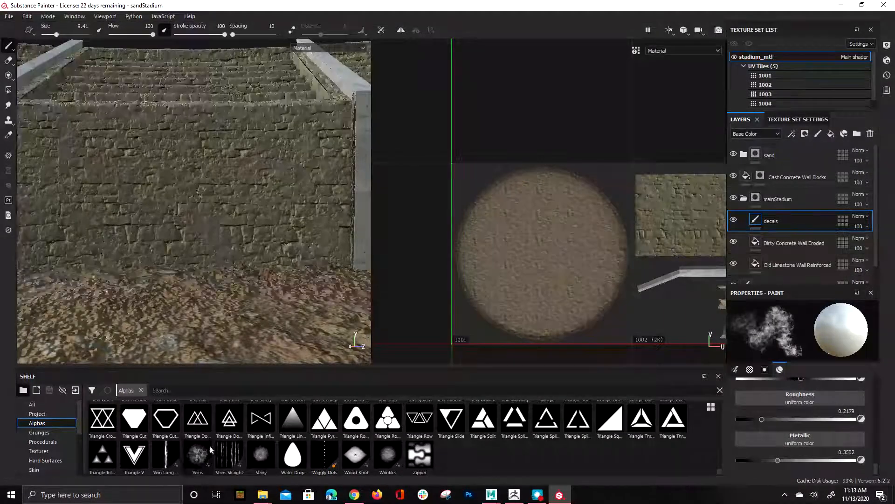
scroll(283, 452, "up", 3)
scroll(382, 432, "up", 3)
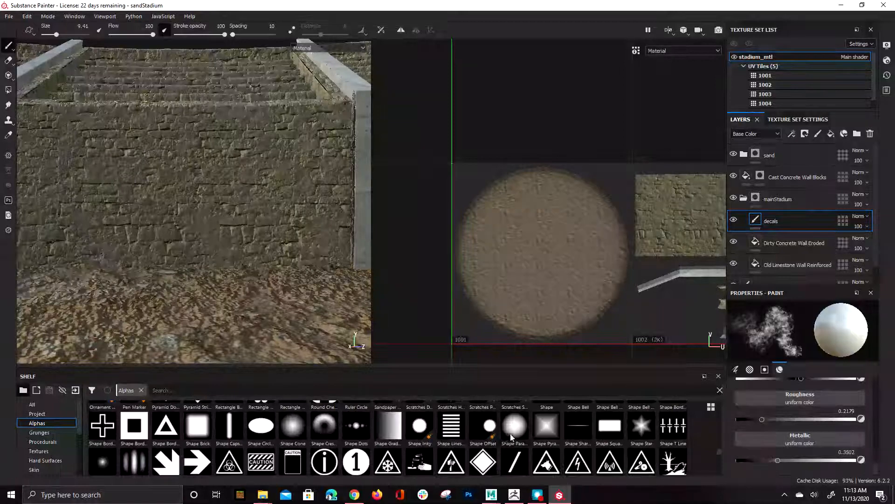
scroll(205, 457, "up", 5)
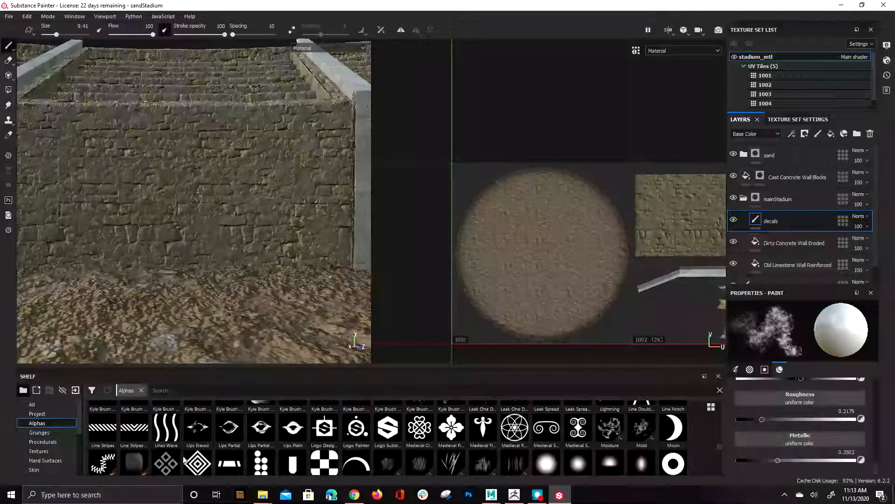
left_click(95, 434)
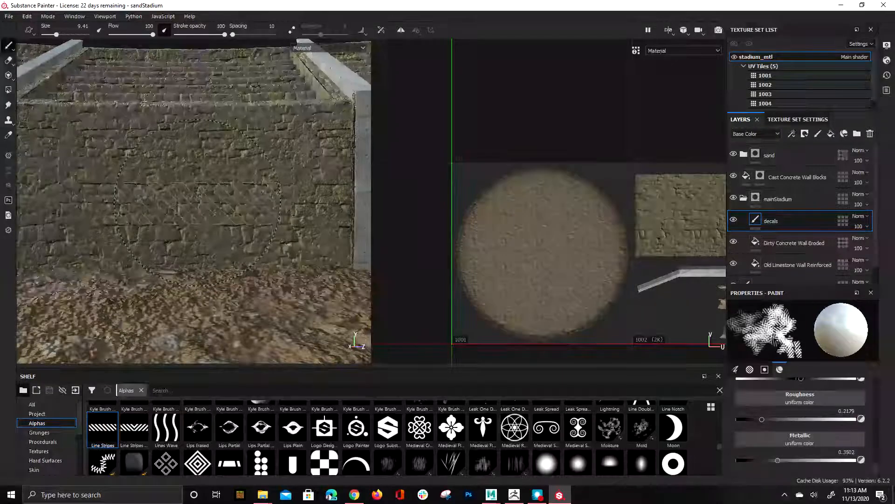
Try stamping white line stripes on the lower stone wall between the concrete dividers.
left_click(178, 189)
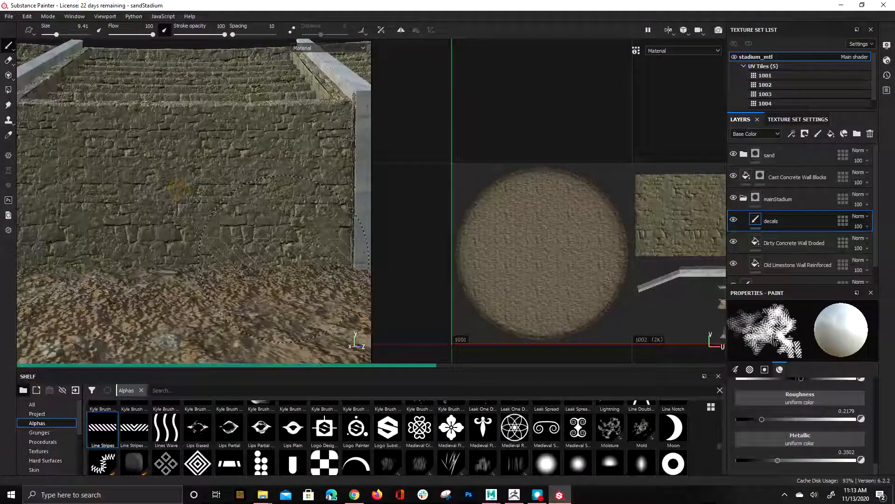
left_click(228, 159)
Set the brush's base color to an orange-yellow with RGB 0.715, 0.412, 0.003.
scroll(821, 446, "up", 3)
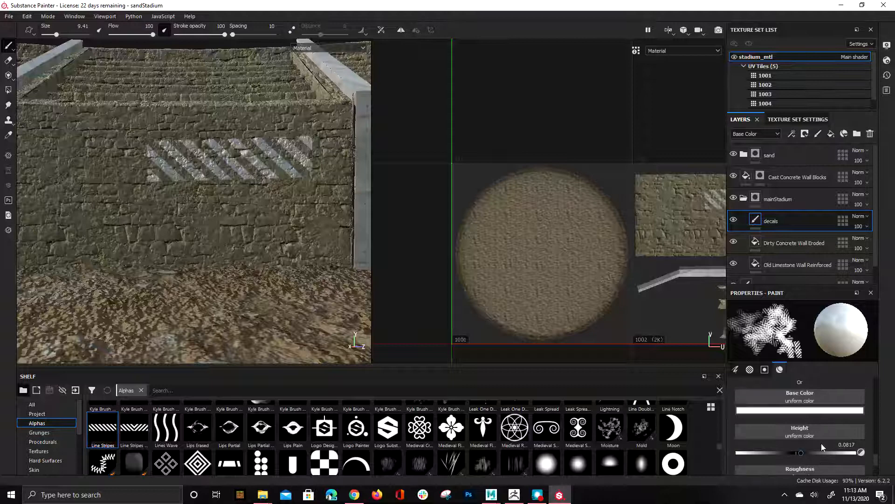
scroll(822, 445, "up", 2)
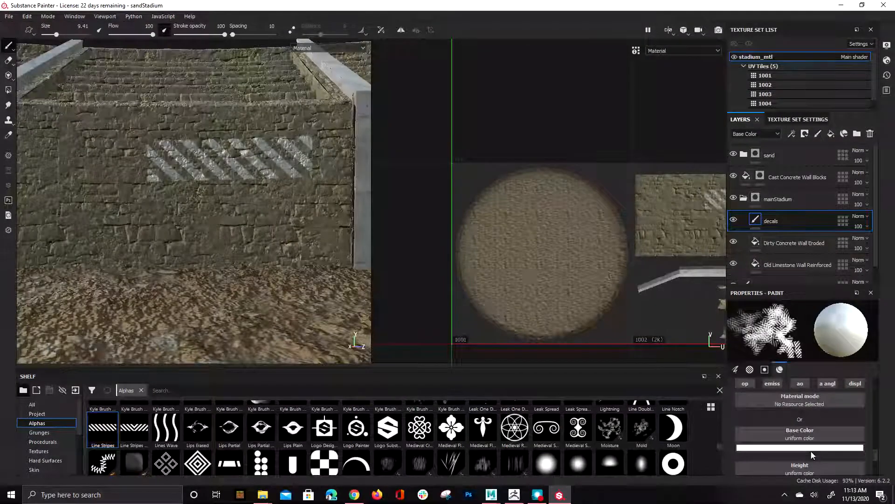
left_click(811, 447)
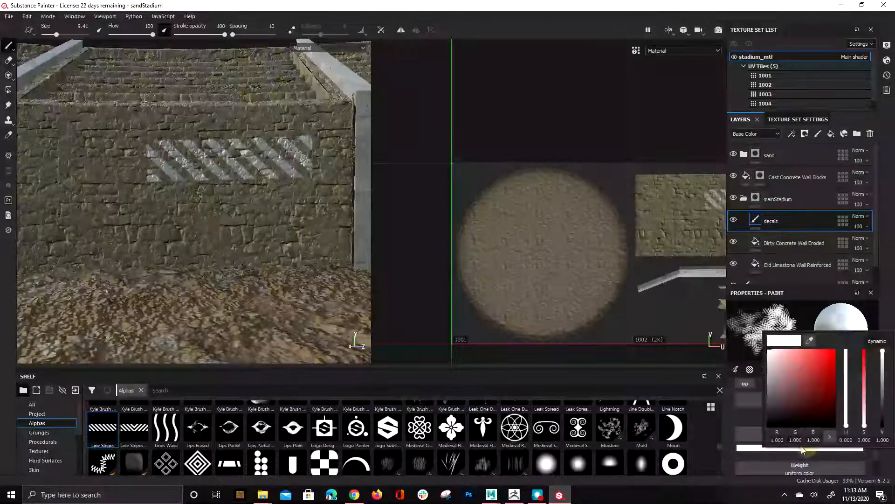
left_click(839, 369)
left_click_drag(843, 388, 844, 422)
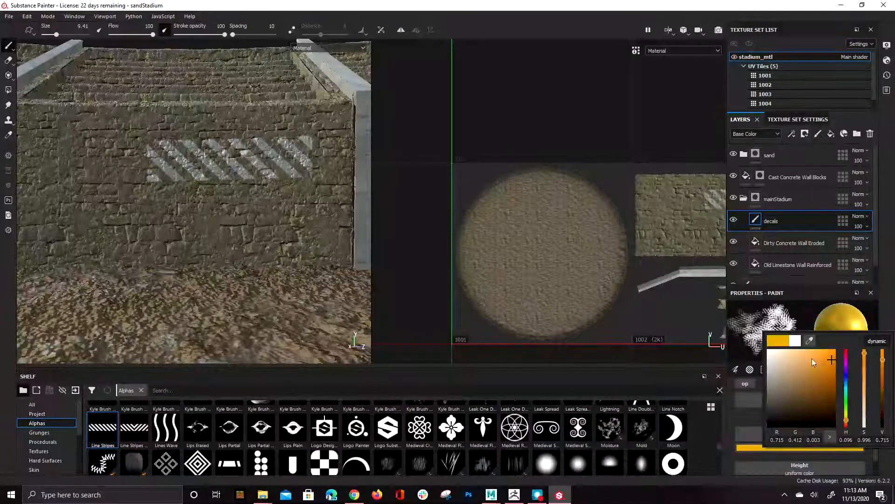
Try painting yellow line stripes across the lower stone wall, and undo the strokes and the earlier white stamp.
mouse_move(122, 148)
left_mouse_down()
mouse_move(144, 209)
mouse_move(205, 264)
left_mouse_up()
key("ctrl+z")
middle_click_drag(253, 231, 206, 193, "alt")
key("ctrl+z")
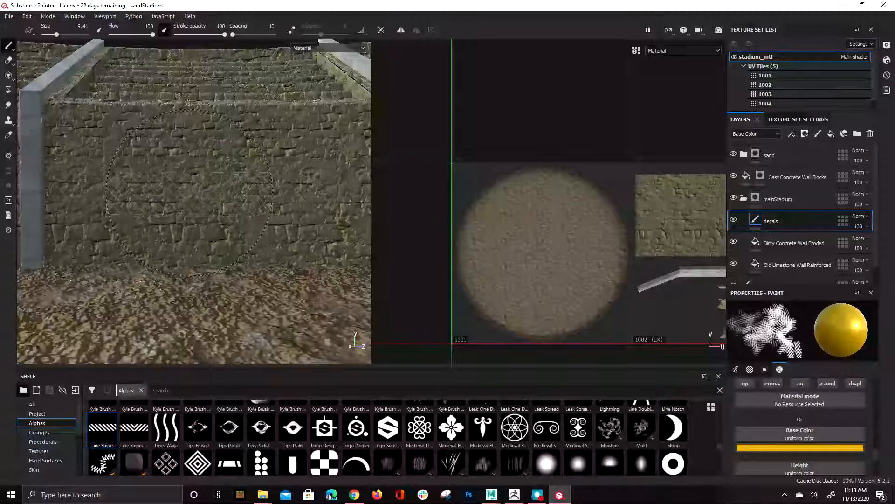
left_click_drag(189, 191, 198, 194, "alt")
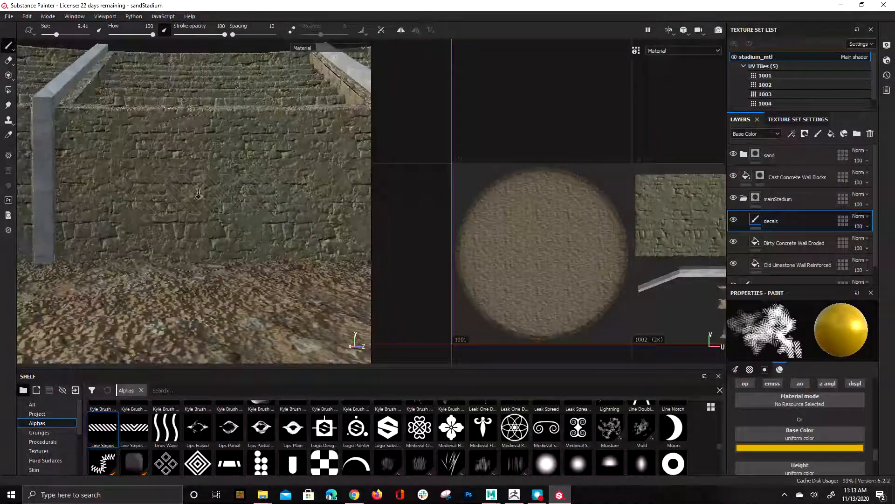
left_click_drag(213, 183, 153, 184, "alt")
left_click(153, 198)
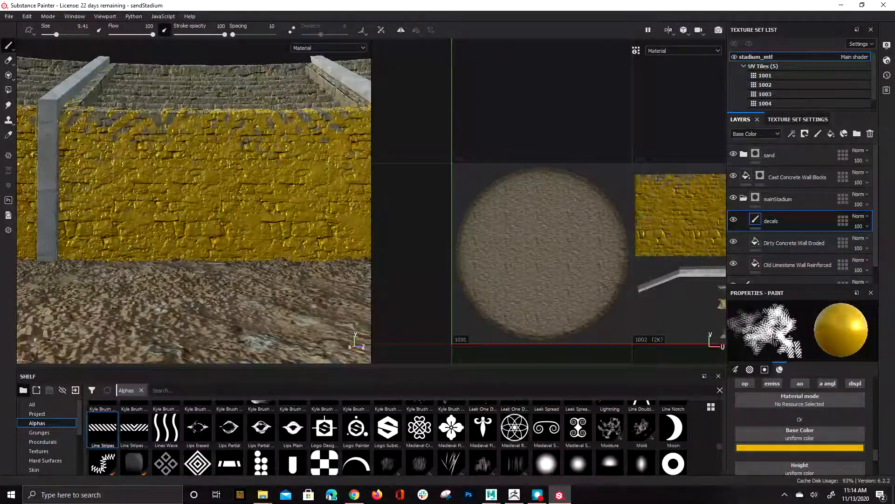
right_click_drag(238, 117, 220, 193, "alt")
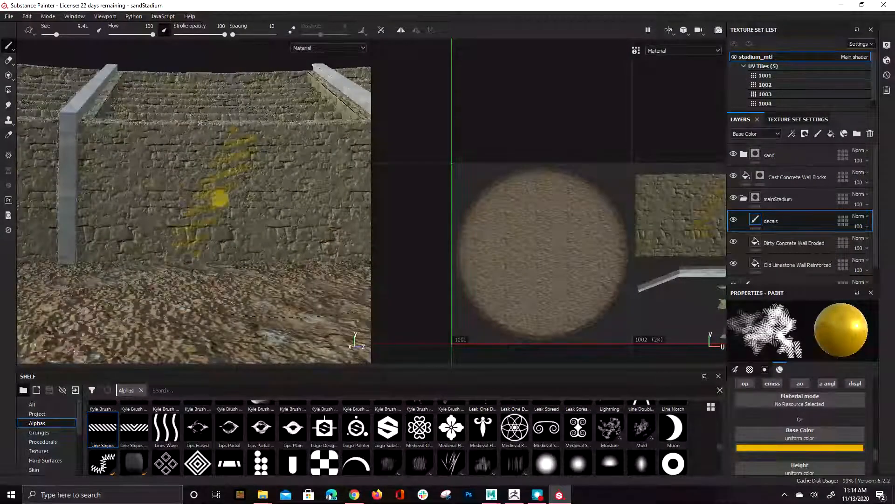
key("ctrl+z")
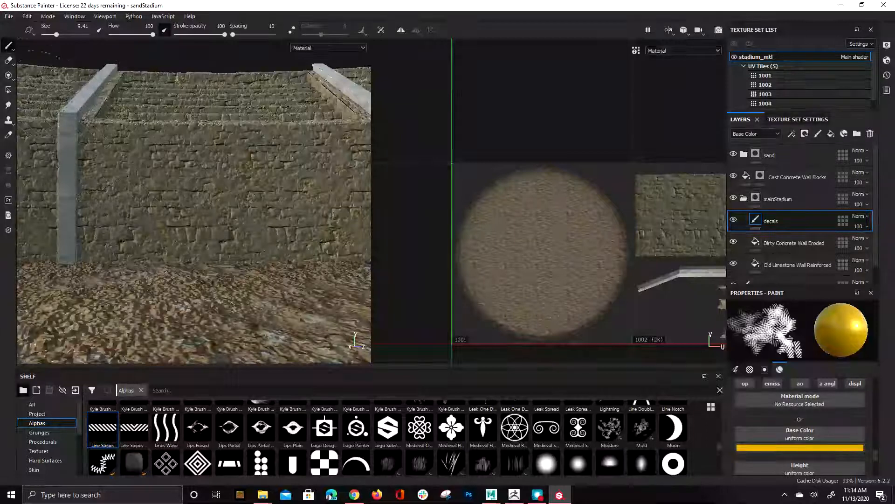
Switch to the Projection tool, reassign the Line Stripes alpha, and stamp white diagonal stripes on the lower stone wall.
left_click(8, 76)
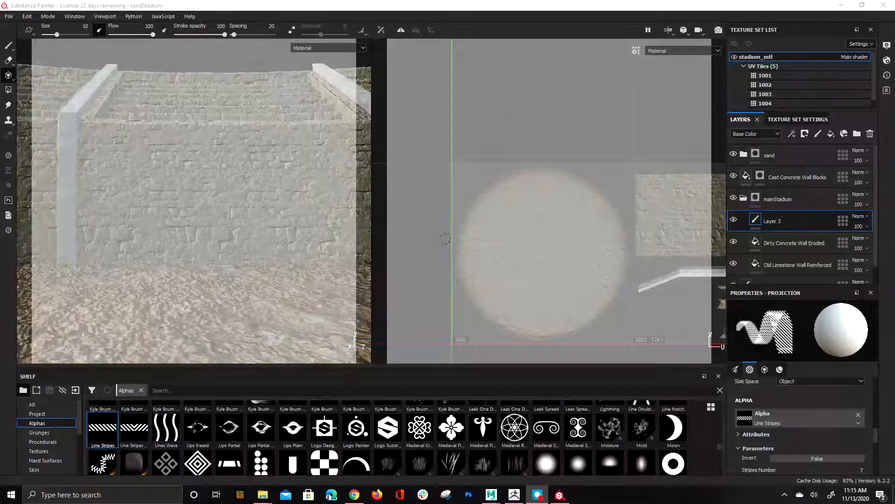
left_click(858, 414)
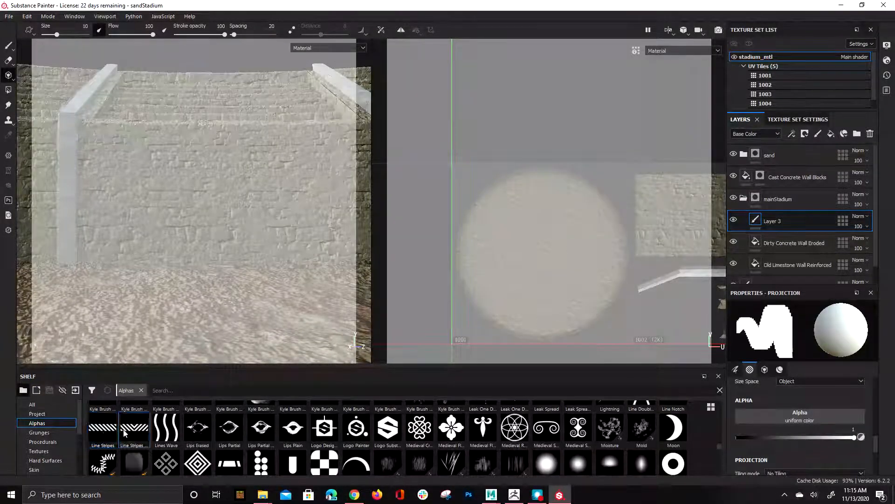
left_click(102, 427)
left_click(183, 182)
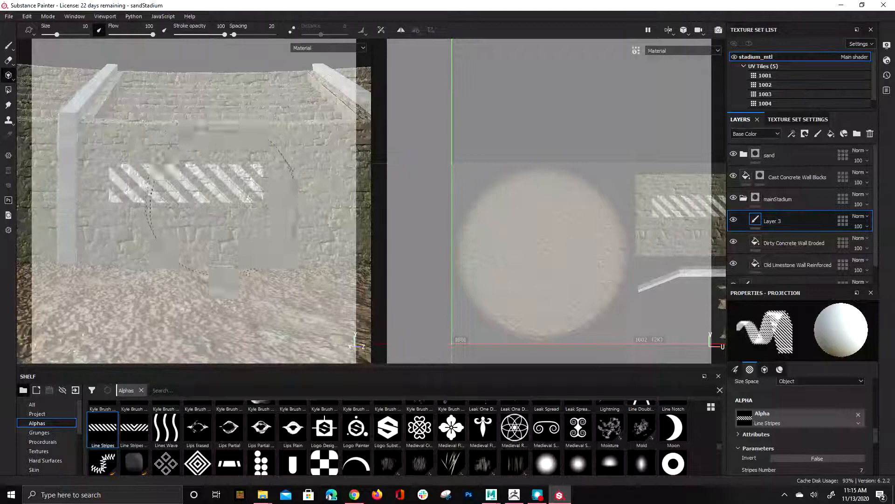
Try stamping yellow line stripes over the white ones with the Paint tool, and undo the stamp.
key("1")
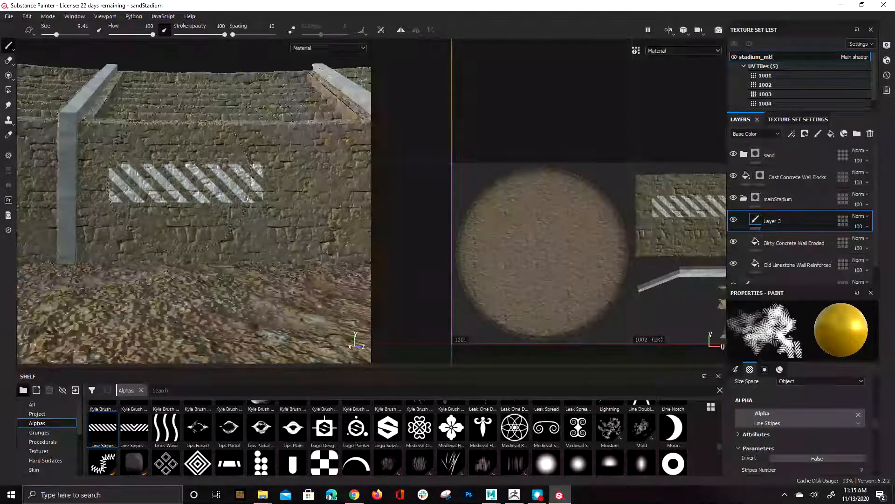
left_click(192, 182)
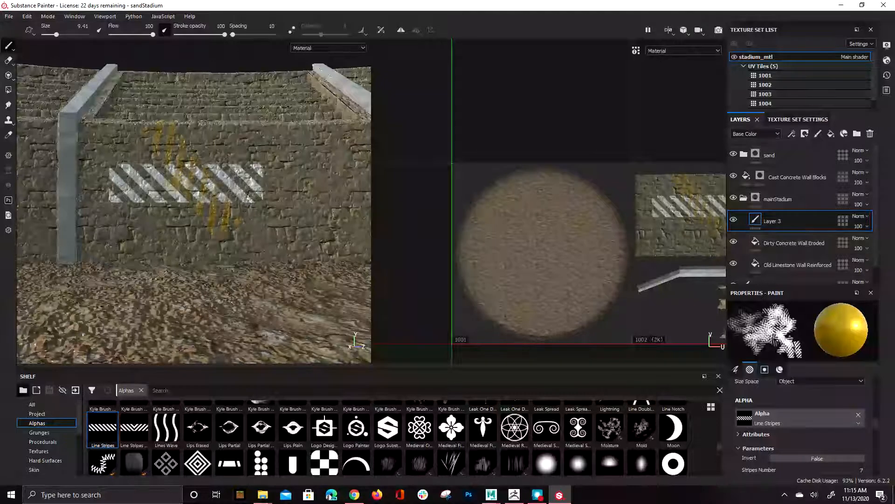
key("ctrl+z")
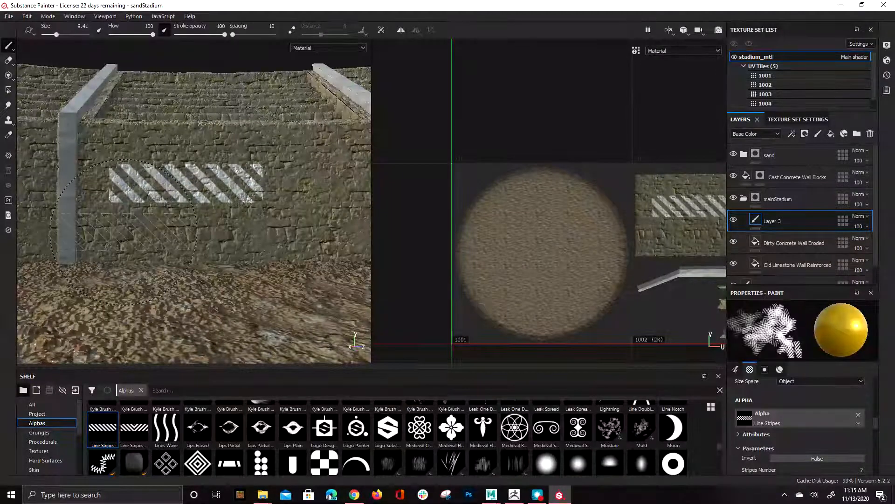
Switch to the Projection tool and set its base color to a bright saturated yellow.
key("3")
scroll(815, 421, "down", 2)
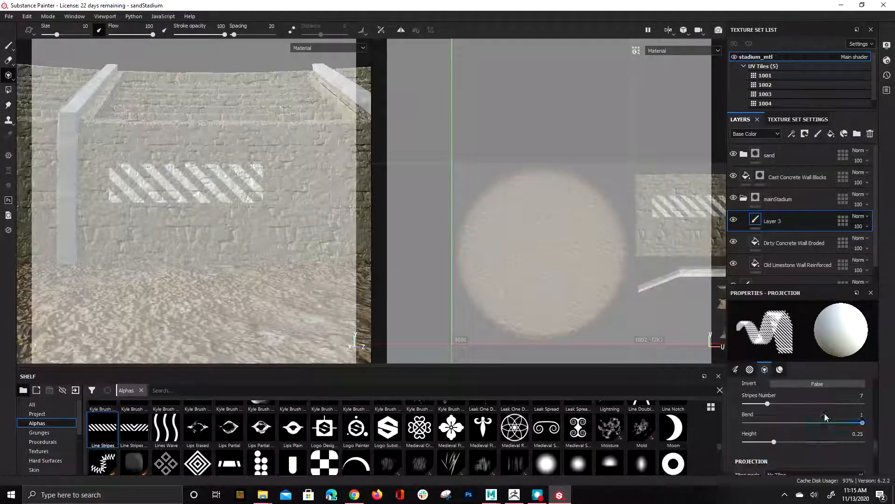
scroll(835, 418, "down", 4)
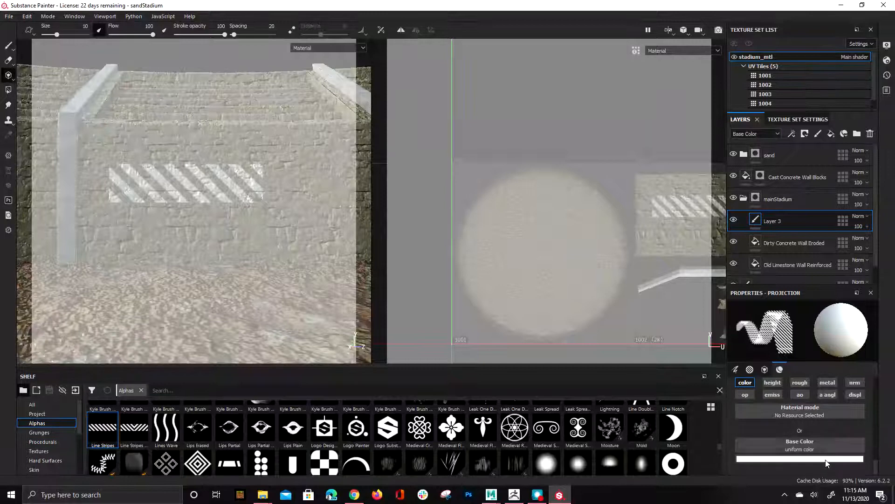
left_click(823, 459)
left_click_drag(838, 395, 795, 370)
left_click_drag(851, 382, 850, 426)
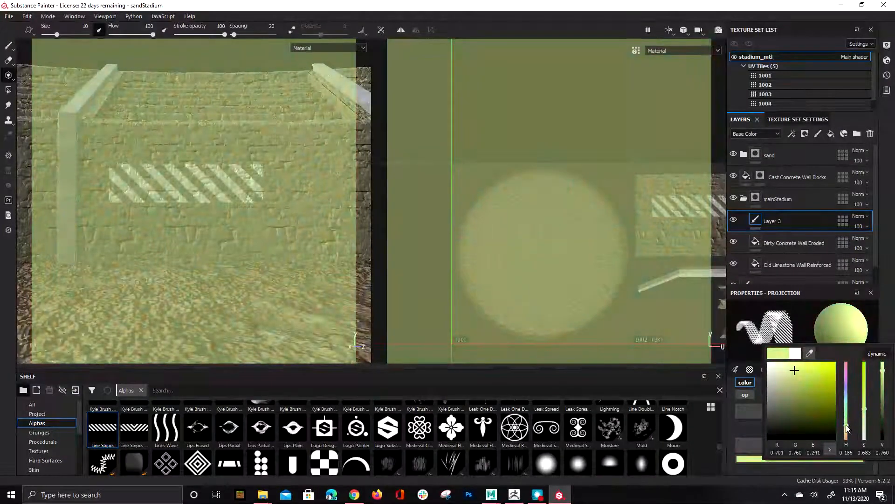
left_click(835, 362)
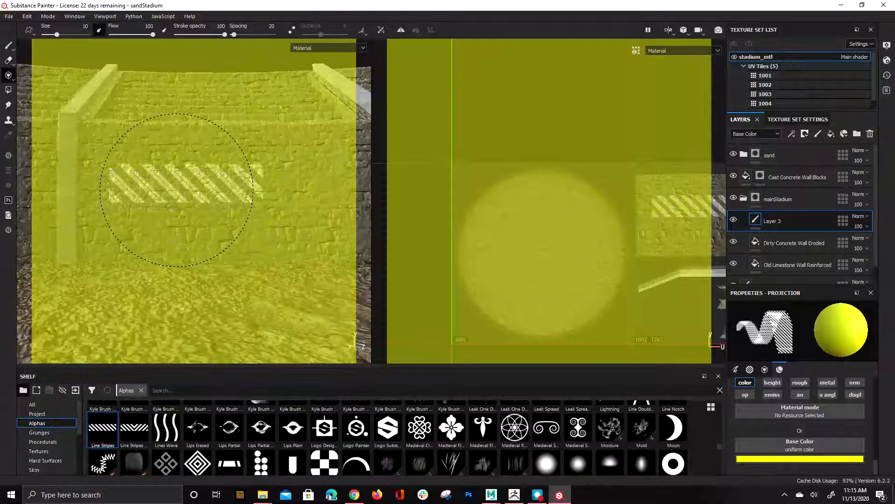
Stamp yellow line stripes directly over the white ones on the lower wall, undoing the misaligned stamp, and return to the Paint tool.
left_click_drag(176, 190, 150, 191)
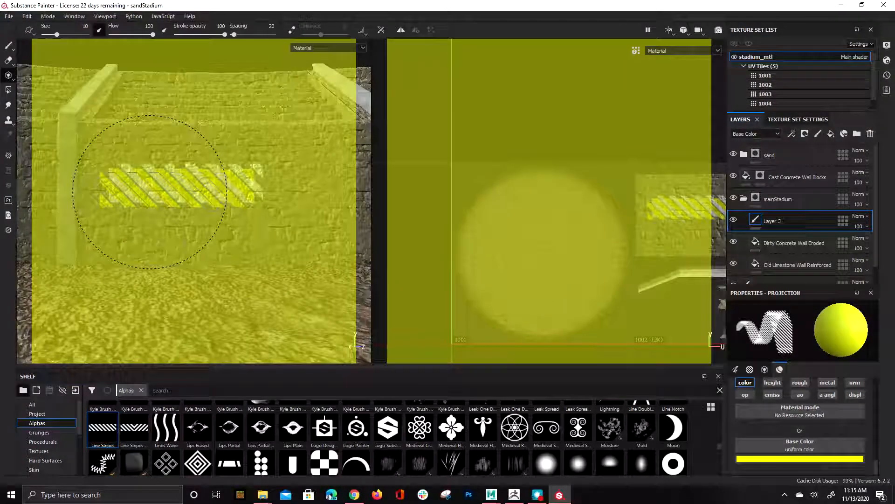
key("ctrl+z")
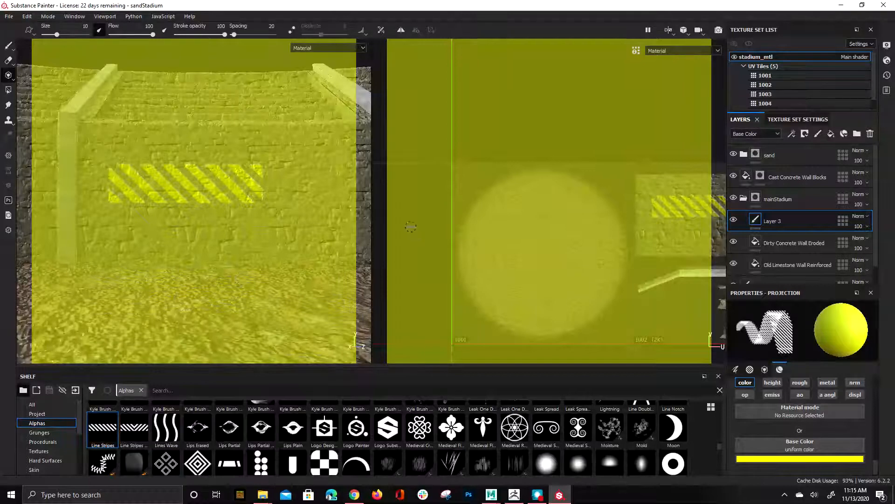
key("1")
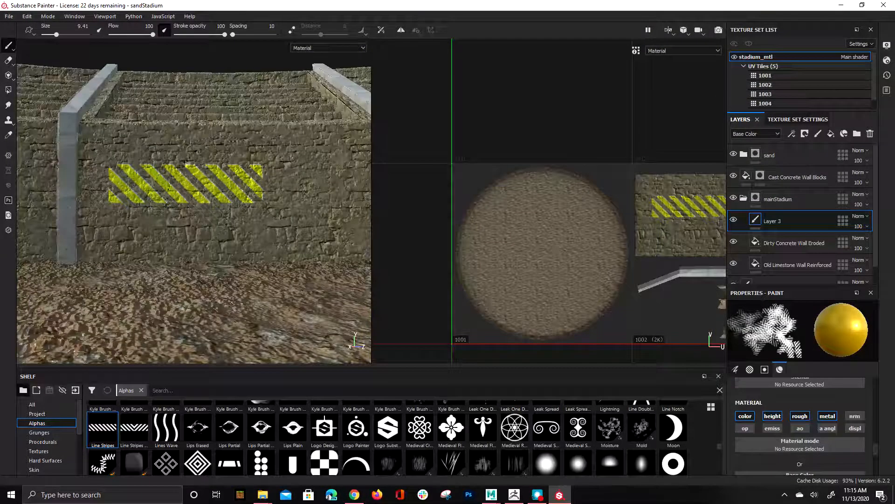
Inspect the yellow stripes up close and along the stadium walls, and undo both the yellow and the white stamps.
scroll(215, 211, "up", 5)
scroll(214, 200, "up", 4)
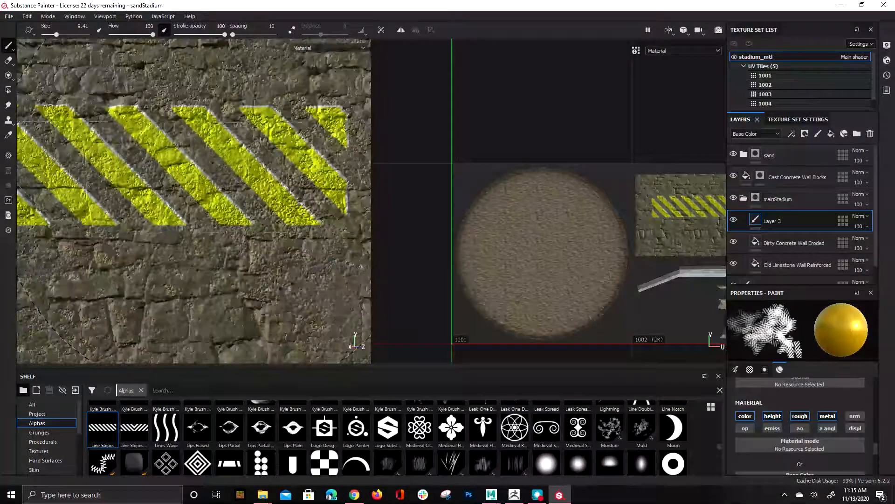
scroll(167, 224, "down", 8)
left_click_drag(166, 225, 635, 219, "alt")
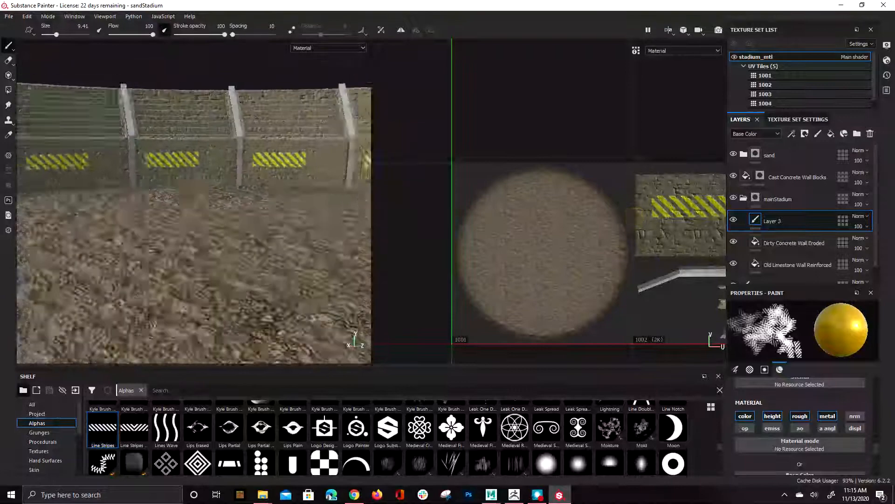
scroll(156, 169, "up", 8)
middle_click_drag(205, 42, 102, 189, "alt")
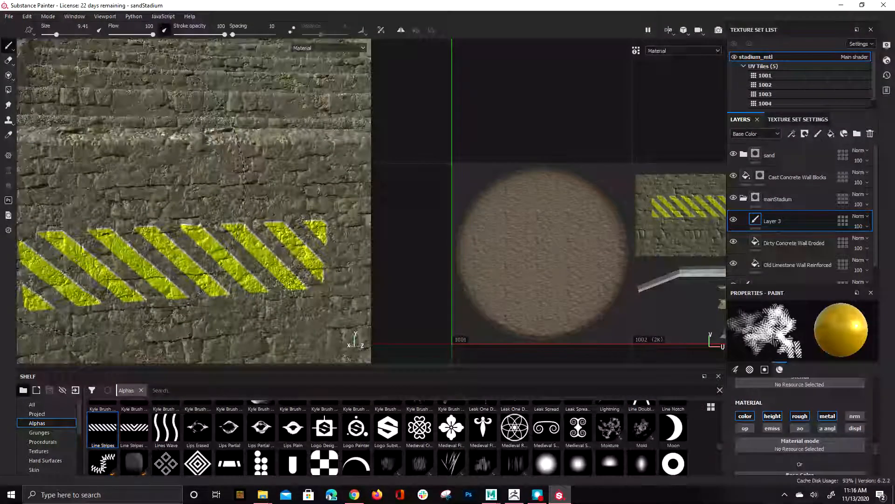
scroll(182, 174, "down", 5)
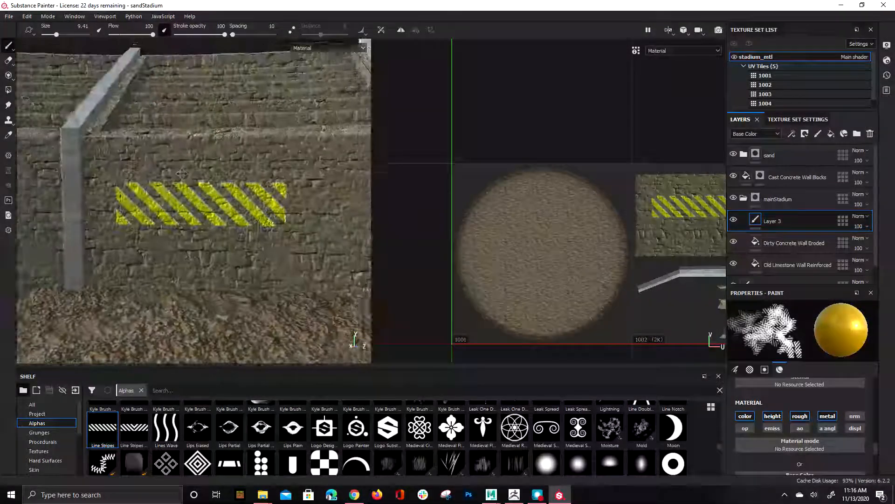
middle_click_drag(182, 174, 156, 148, "alt")
key("ctrl+z")
key("ctrl+z")
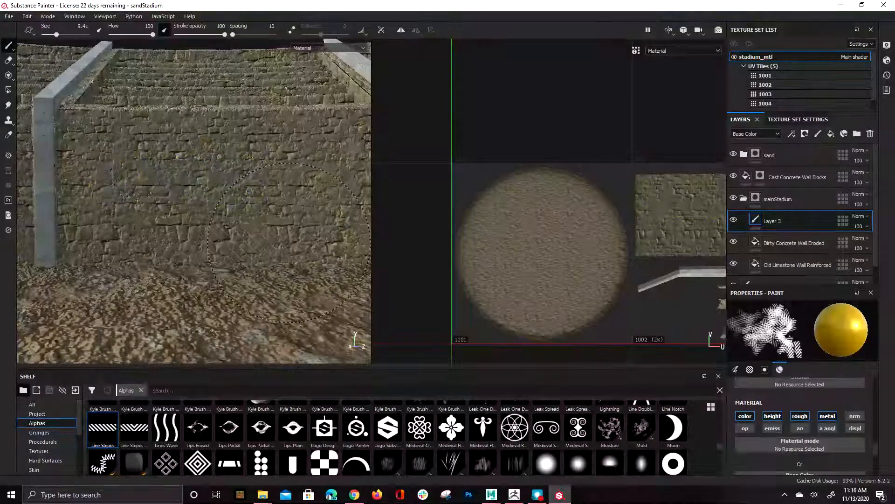
Assign the Arrow Inset Border alpha to the Paint brush, try stamping it on the lower wall, and undo the stamp.
scroll(263, 436, "up", 3)
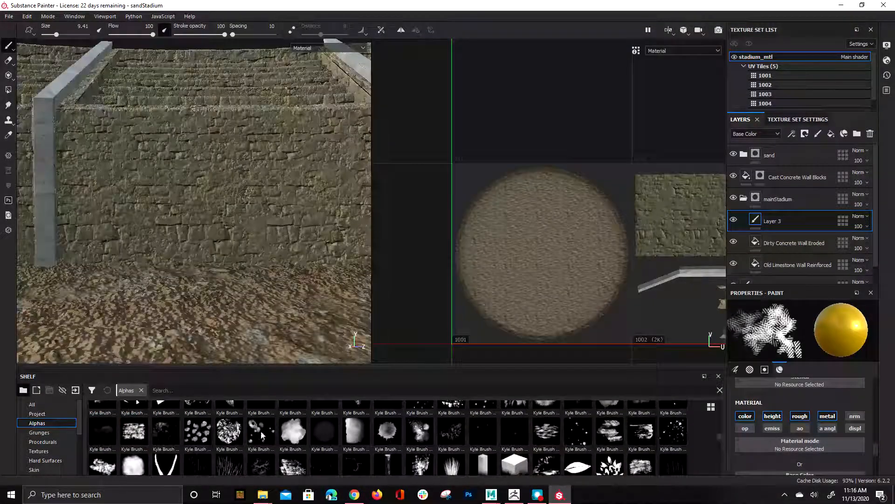
scroll(469, 469, "up", 5)
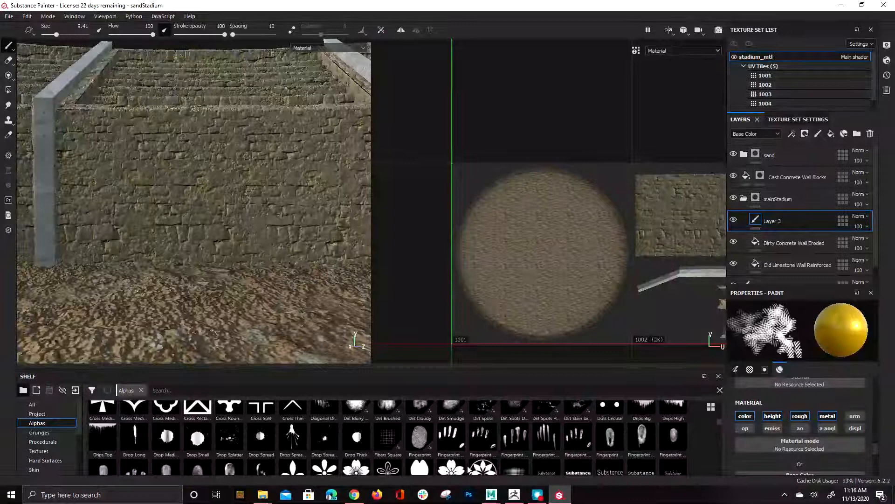
scroll(219, 401, "up", 3)
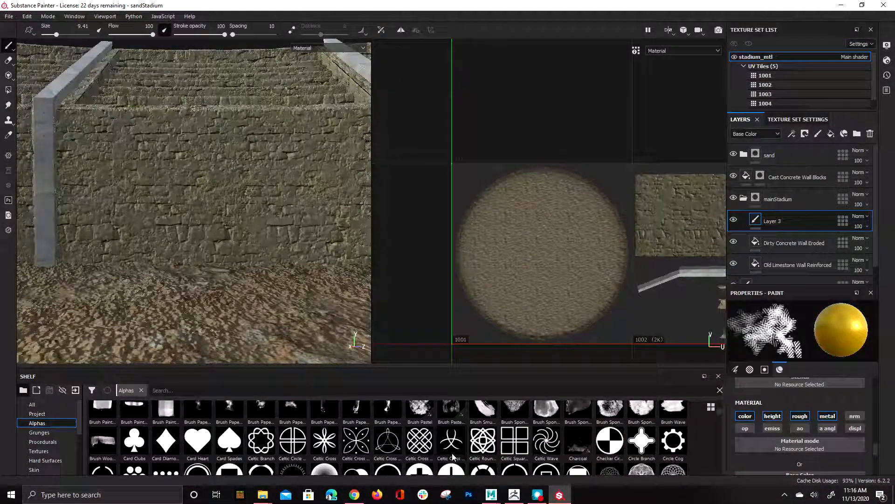
scroll(224, 429, "up", 3)
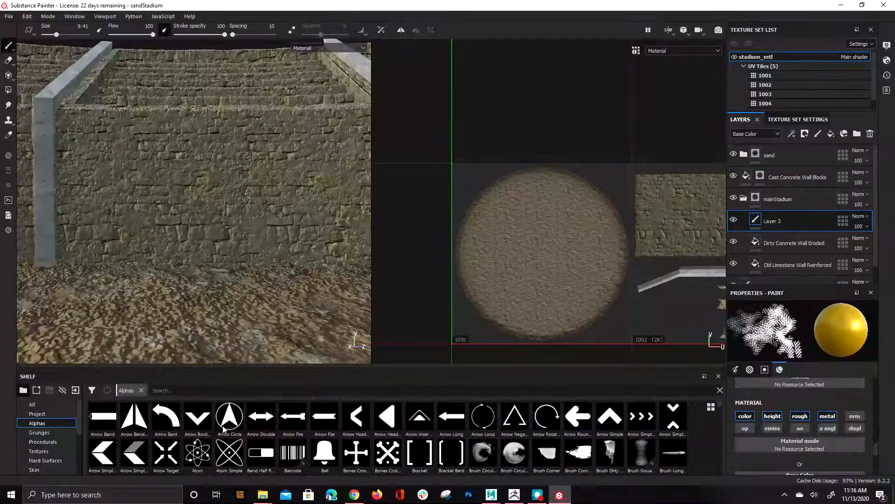
left_click(382, 425)
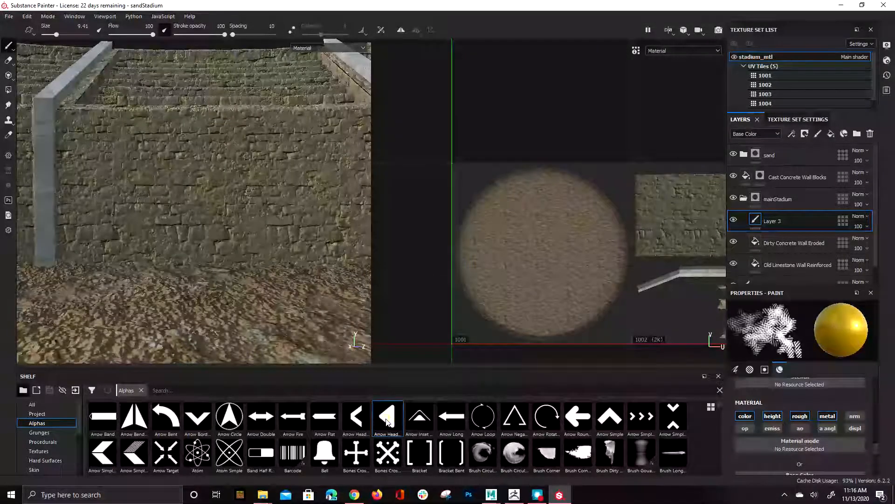
left_click(420, 418)
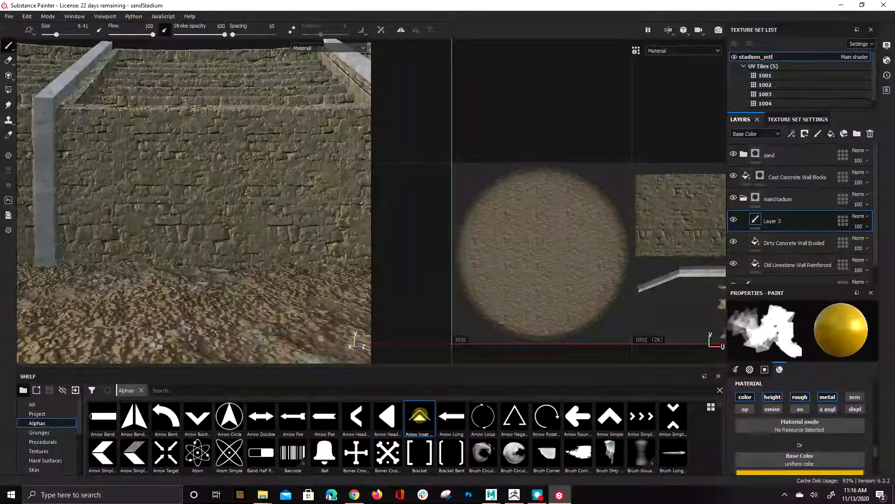
left_click(200, 214)
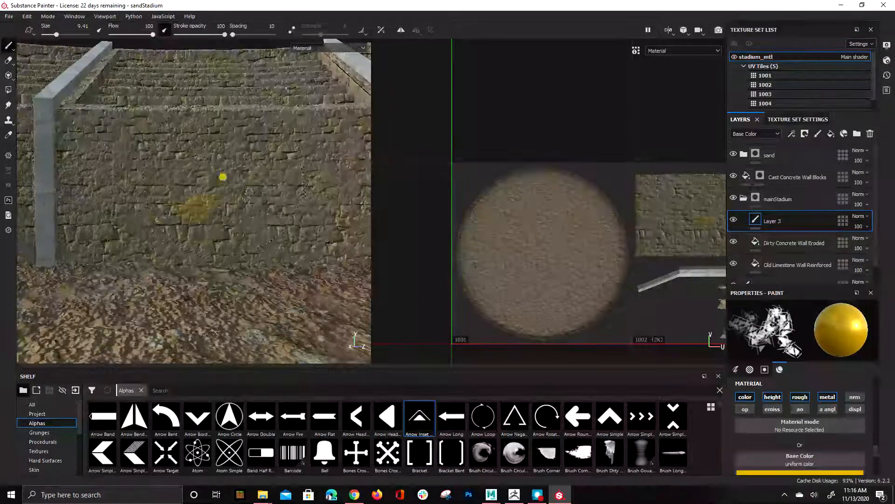
key("ctrl+z")
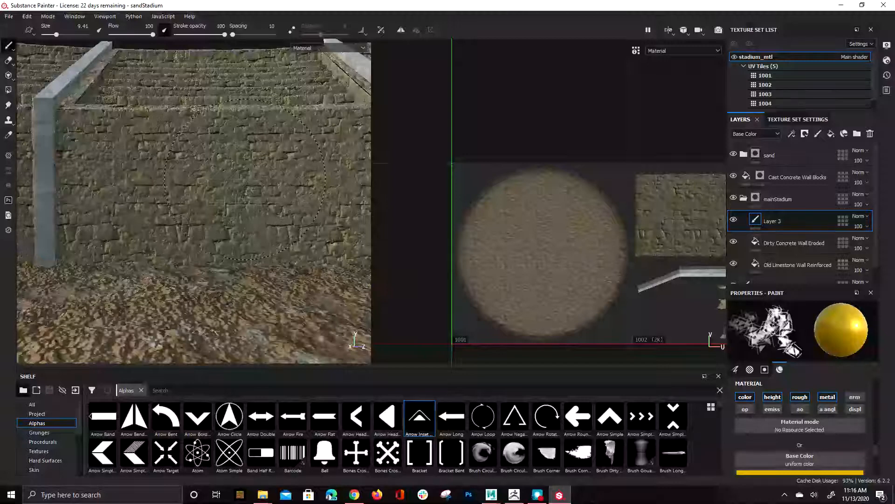
Enable the height, roughness and metallic channels for the Projection tool, with height 0.1318 and metallic 0.0856.
key("3")
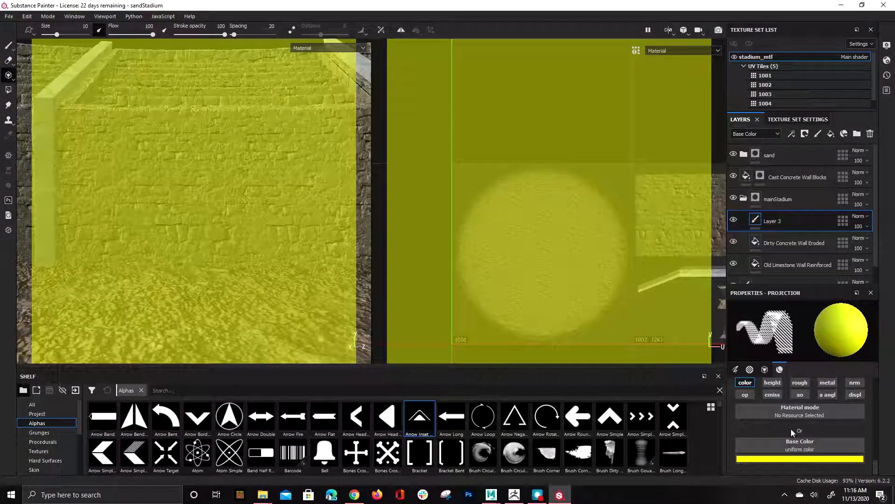
left_click(772, 383)
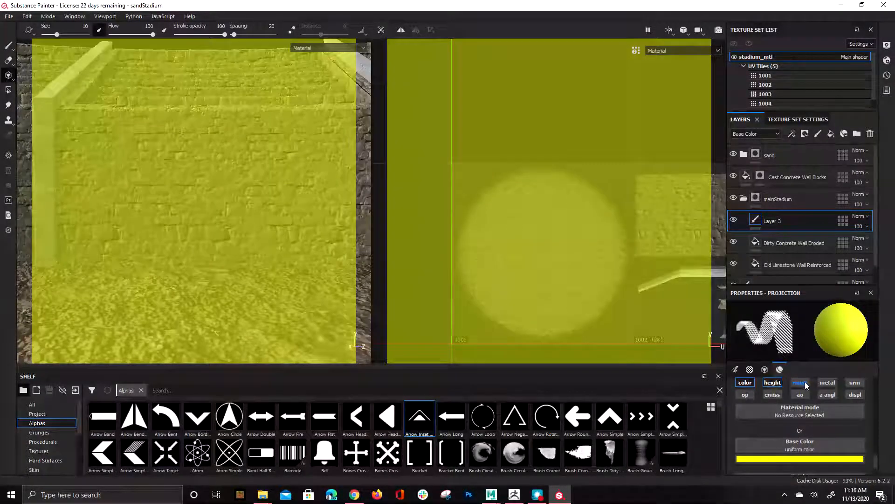
left_click(799, 383)
scroll(808, 420, "down", 3)
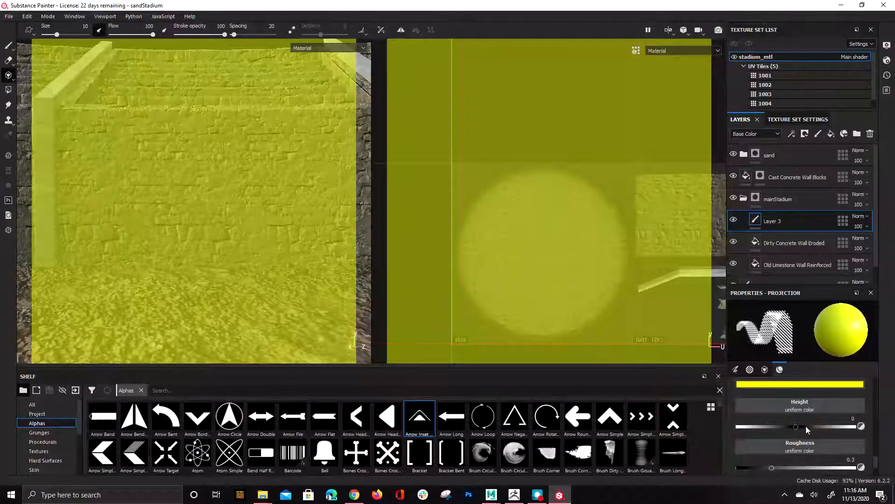
left_click(808, 427)
scroll(782, 463, "down", 1)
left_click_drag(749, 472, 753, 467)
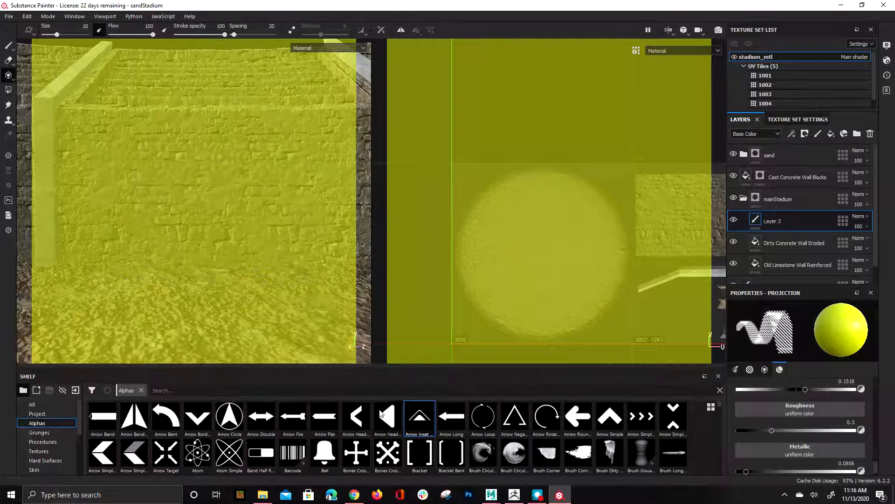
Assign the Arrow Inset Border alpha to the projection brush, try stamping arrows on the lower wall at size 9.38, and undo them.
scroll(822, 430, "up", 5)
scroll(822, 429, "up", 5)
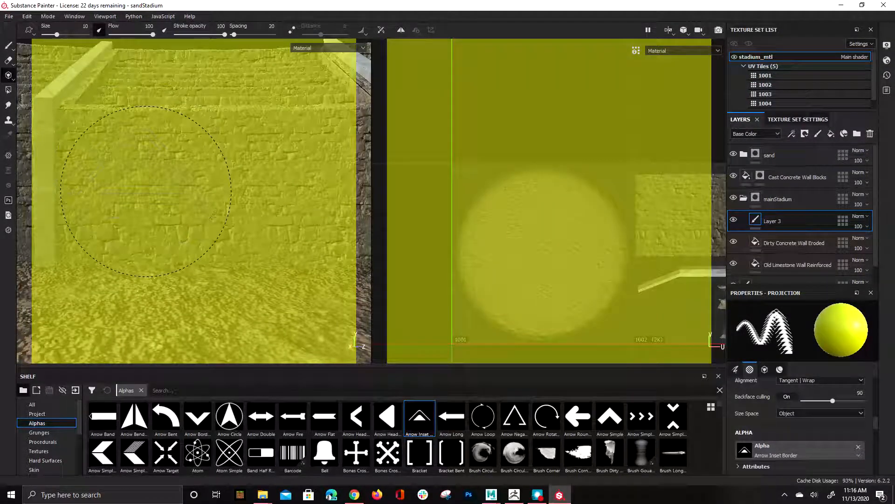
mouse_move(149, 182)
right_mouse_down("alt")
mouse_move(132, 182)
mouse_move(144, 195)
right_mouse_up("alt")
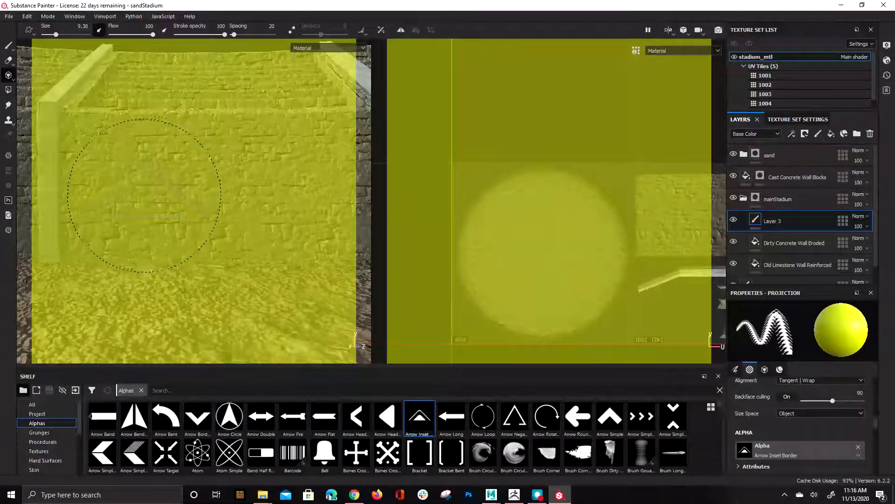
key("shift")
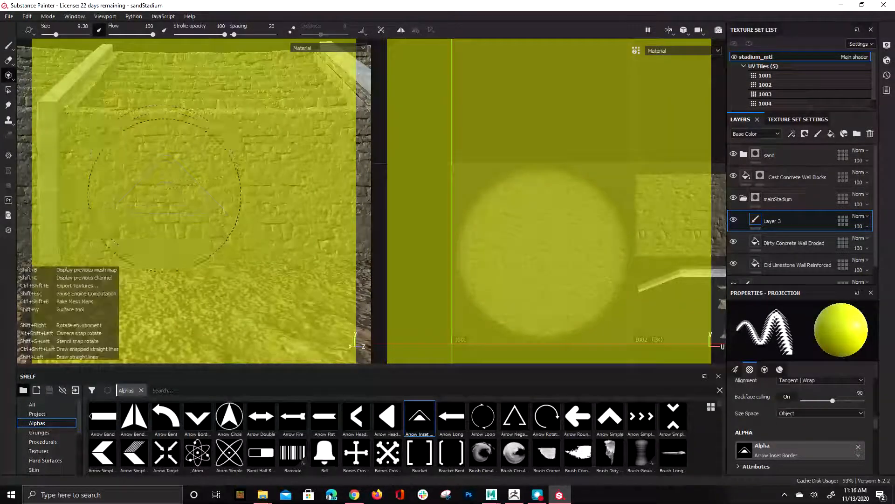
left_click_drag(161, 162, 227, 173)
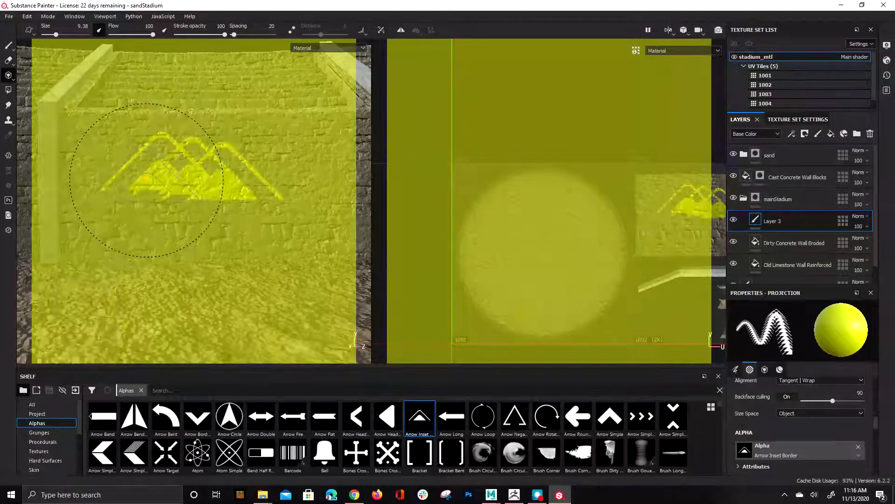
key("ctrl+z")
Reduce the projection brush size to 6.98, try a single arrow stamp on the lower wall, and undo it.
left_click_drag(167, 182, 160, 186, "alt")
mouse_move(165, 182)
right_mouse_down("ctrl")
mouse_move(156, 192)
mouse_move(165, 196)
mouse_move(160, 174)
right_mouse_up("ctrl")
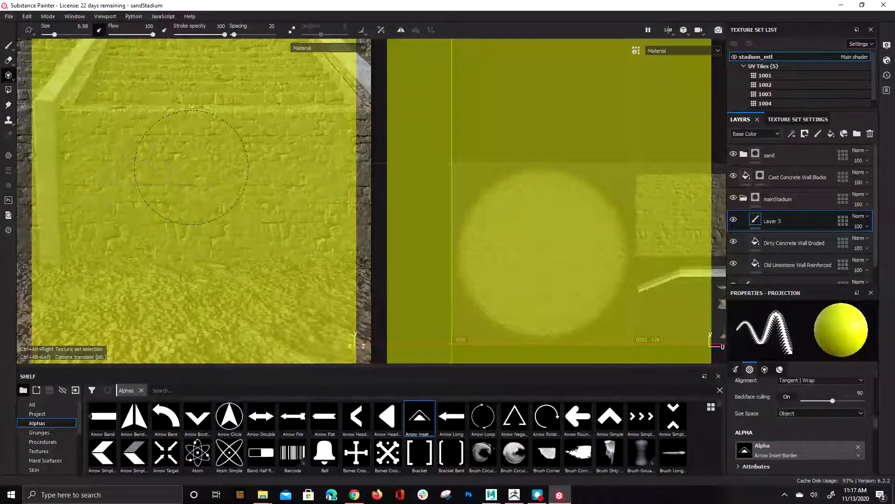
left_click(152, 176)
key("ctrl+z")
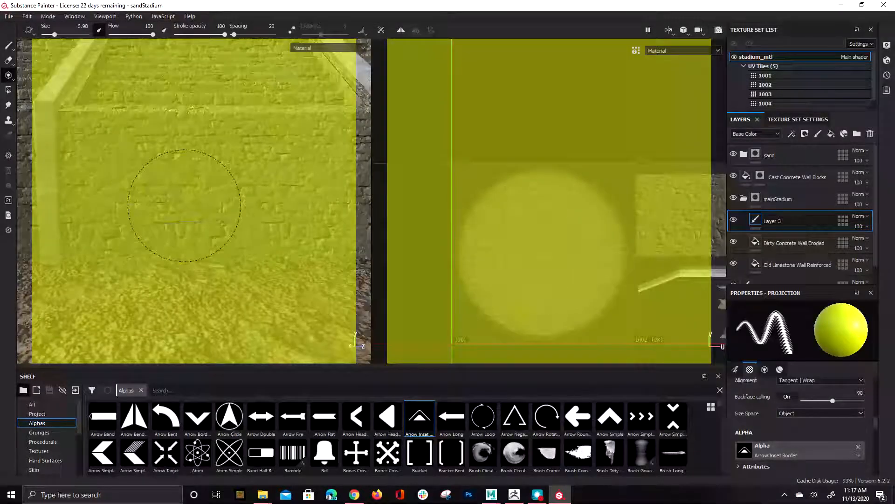
Rotate the projection brush to an angle of 97 with the flow at 99.
scroll(782, 398, "up", 6)
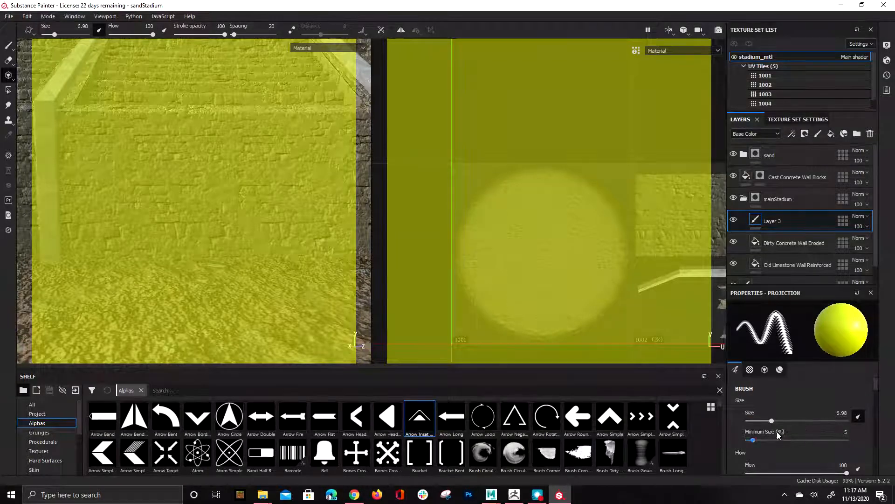
scroll(783, 452, "down", 2)
scroll(784, 456, "down", 3)
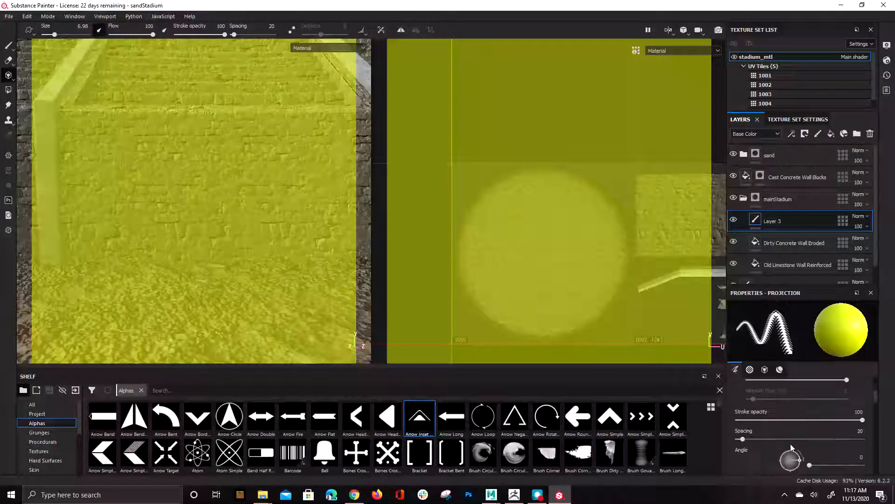
scroll(802, 444, "down", 1)
left_click_drag(802, 443, 791, 393)
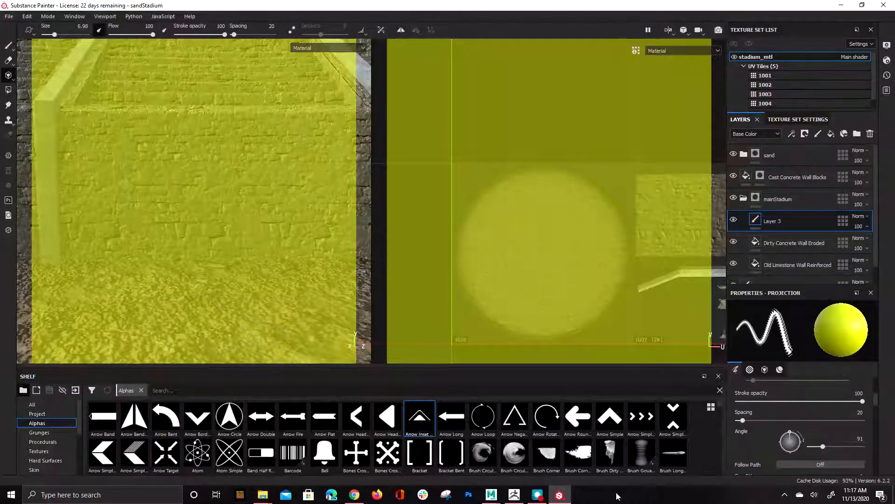
left_click(866, 474)
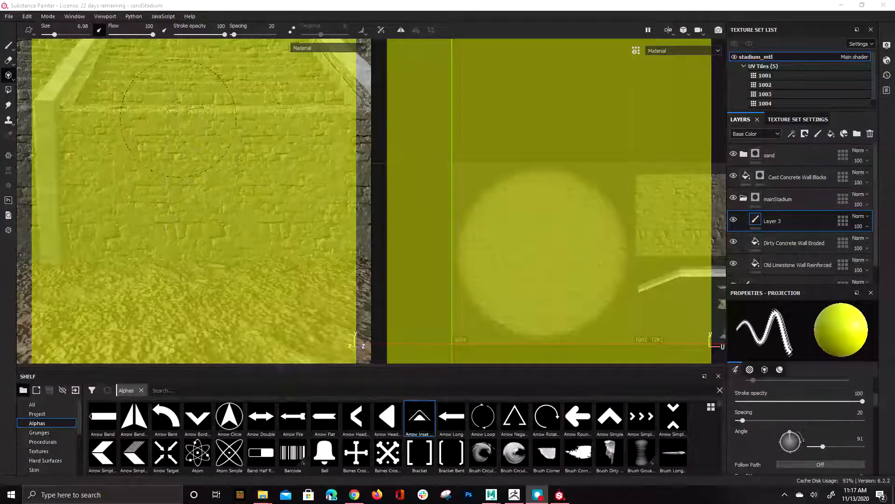
mouse_move(189, 127)
left_mouse_down("ctrl")
mouse_move(189, 158)
mouse_move(188, 127)
left_mouse_up("ctrl")
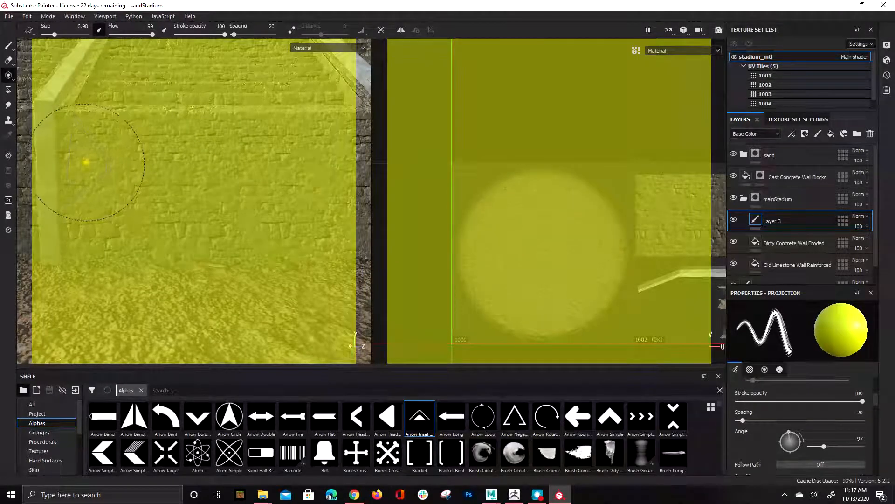
Stamp mirrored inset arrows on the lower wall on both sides of the concrete divider, with the projection brush at angles 89 and 267.
left_click_drag(85, 172, 85, 169, "ctrl")
left_click(85, 169)
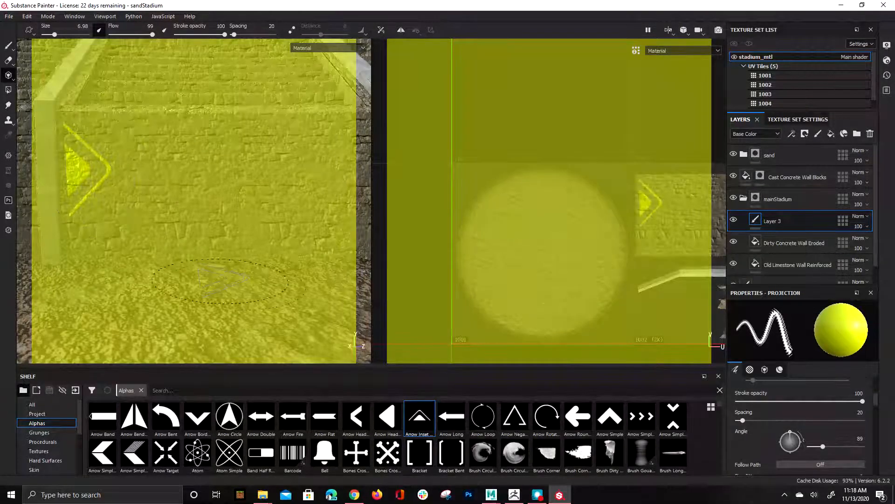
left_click_drag(118, 224, 66, 179, "ctrl")
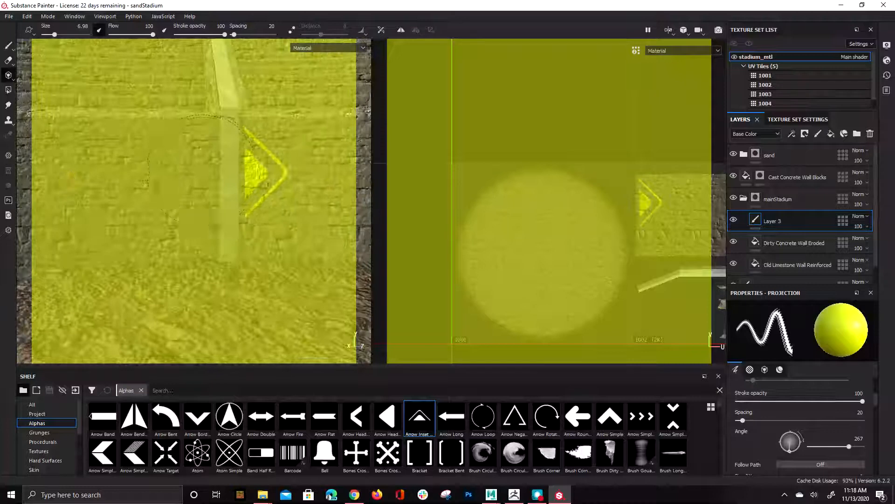
left_click_drag(200, 174, 198, 174, "ctrl")
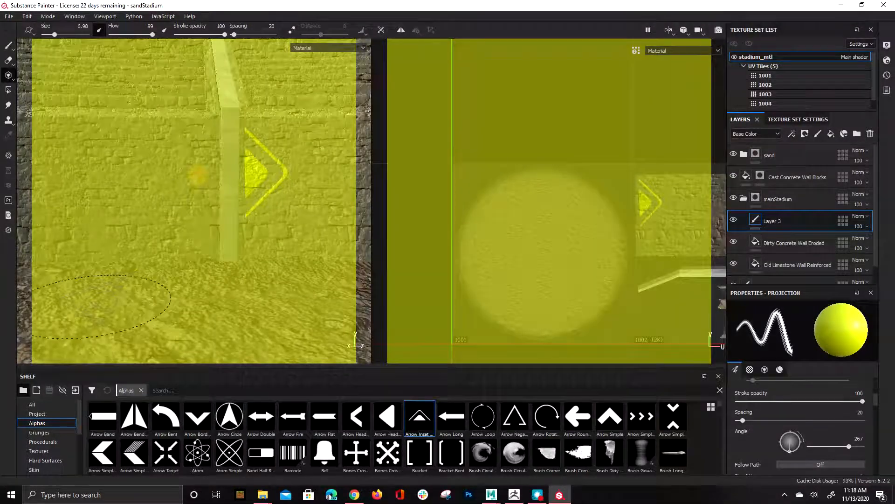
left_click(197, 174)
Switch to the Paint tool and examine the arrow decals around the stadium's lower wall and close up at a divider.
scroll(158, 237, "down", 5)
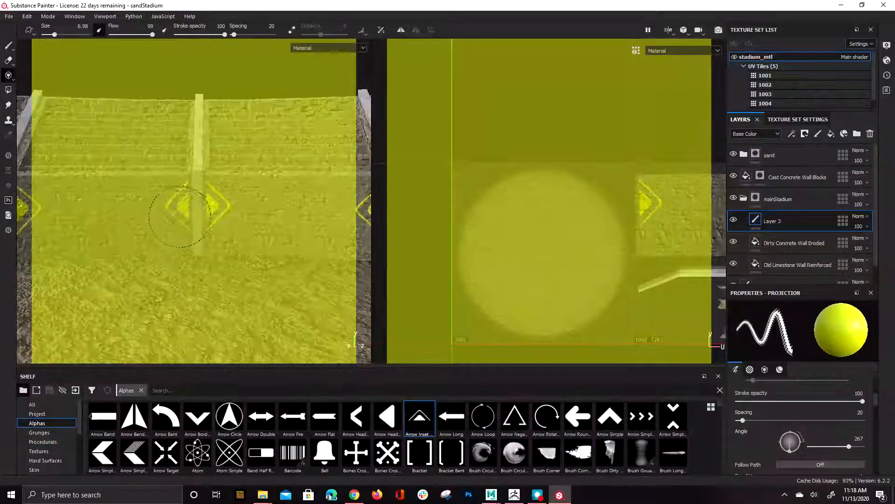
scroll(180, 217, "down", 3)
key("1")
mouse_move(252, 215)
left_mouse_down("alt")
mouse_move(158, 217)
mouse_move(253, 215)
left_mouse_up("alt")
scroll(254, 215, "down", 3)
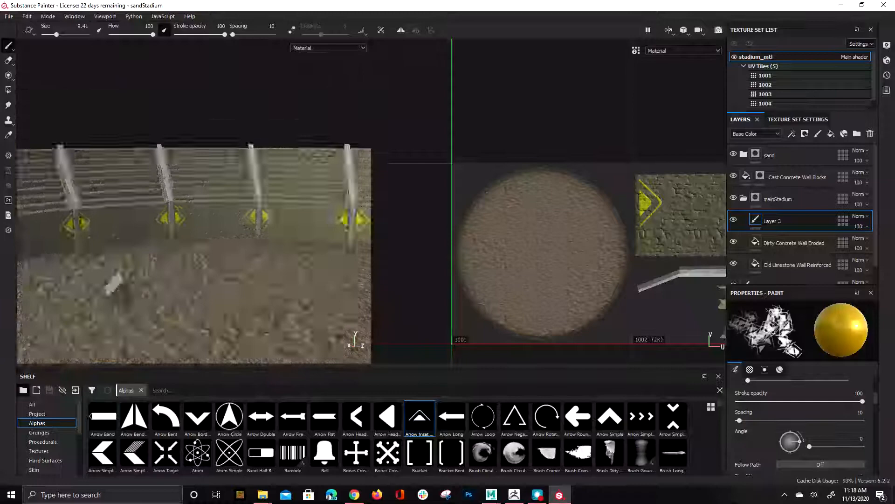
scroll(254, 215, "up", 10)
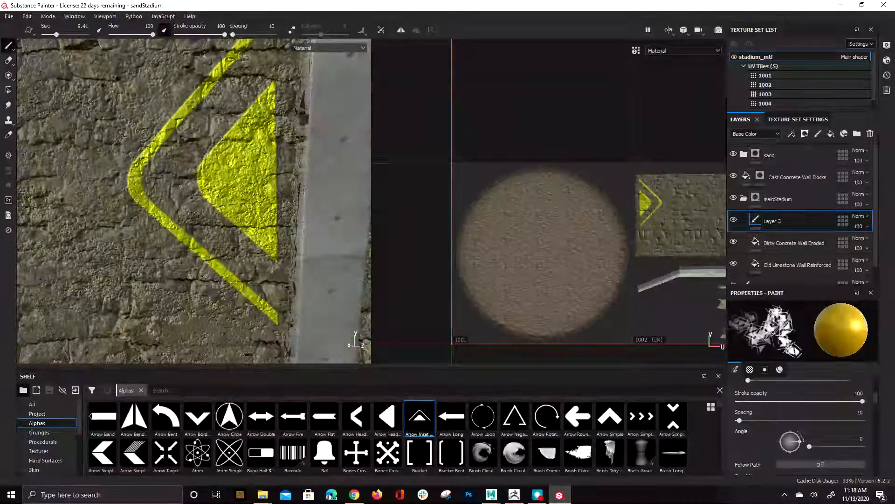
scroll(193, 200, "up", 3)
left_click_drag(191, 146, 133, 156, "alt")
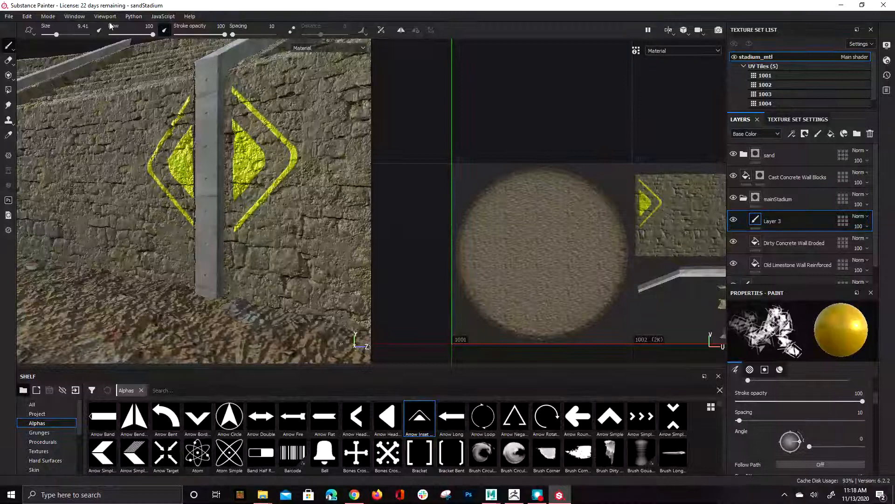
Switch to the Eraser at the arrow pair beside the divider and review its stencil and material channel settings.
key("e")
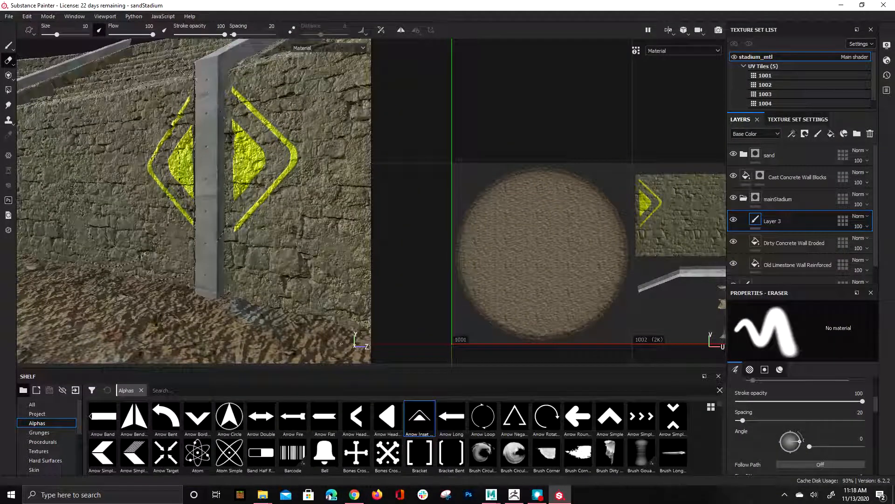
left_click_drag(120, 170, 181, 175, "alt")
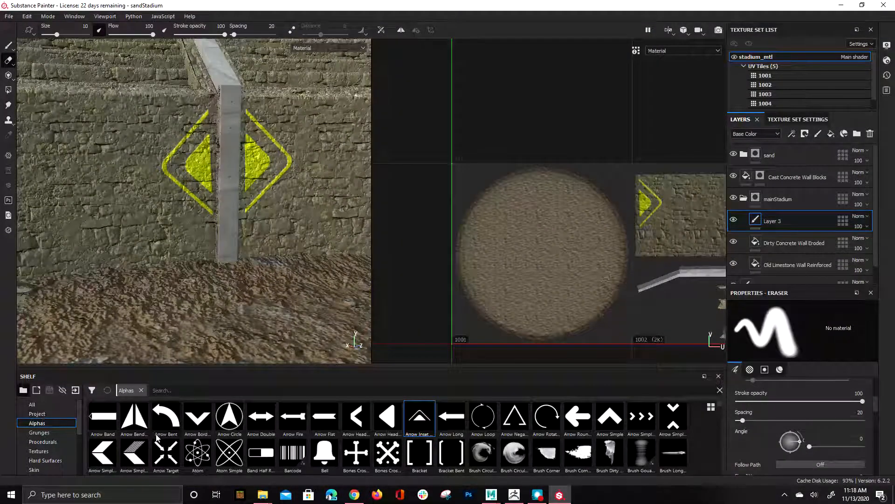
scroll(814, 404, "up", 3)
scroll(836, 413, "down", 5)
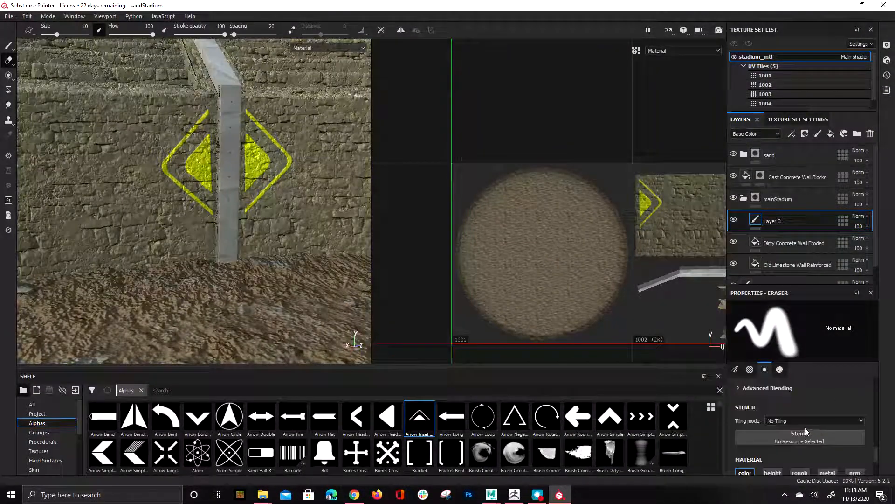
scroll(805, 428, "down", 2)
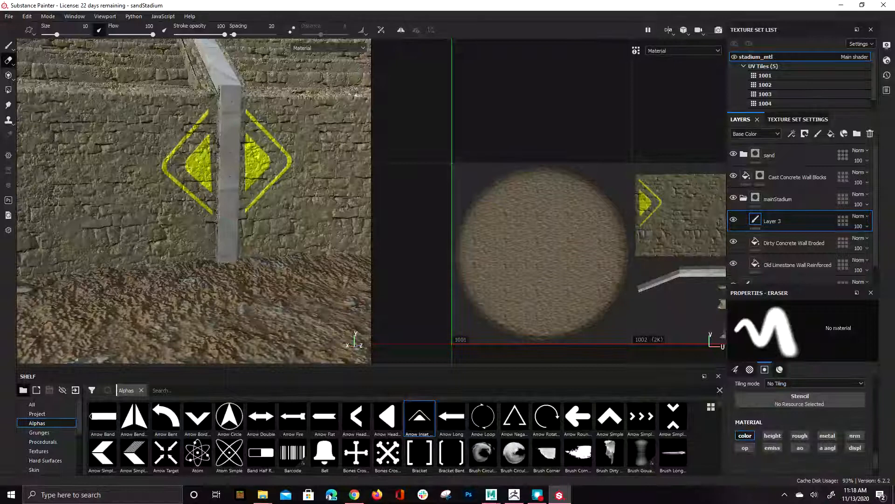
Browse the grunge and brush libraries and try the Basmati brush preset on the eraser.
left_click(47, 434)
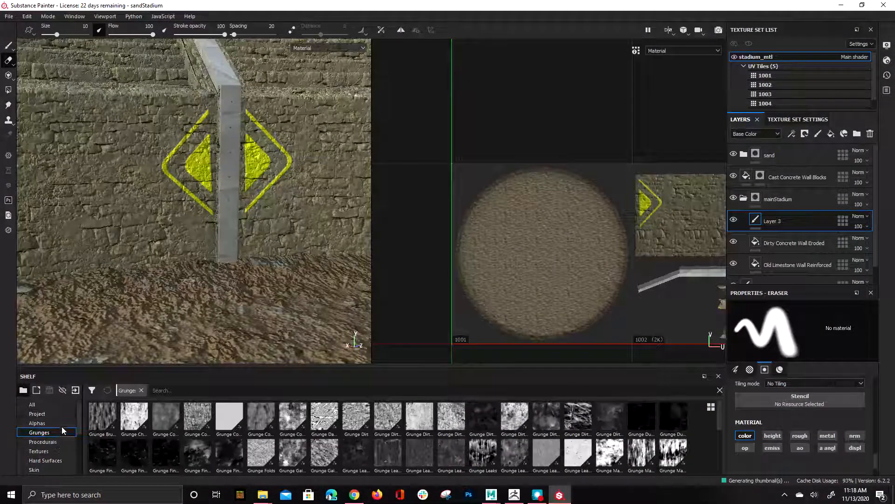
scroll(55, 453, "down", 2)
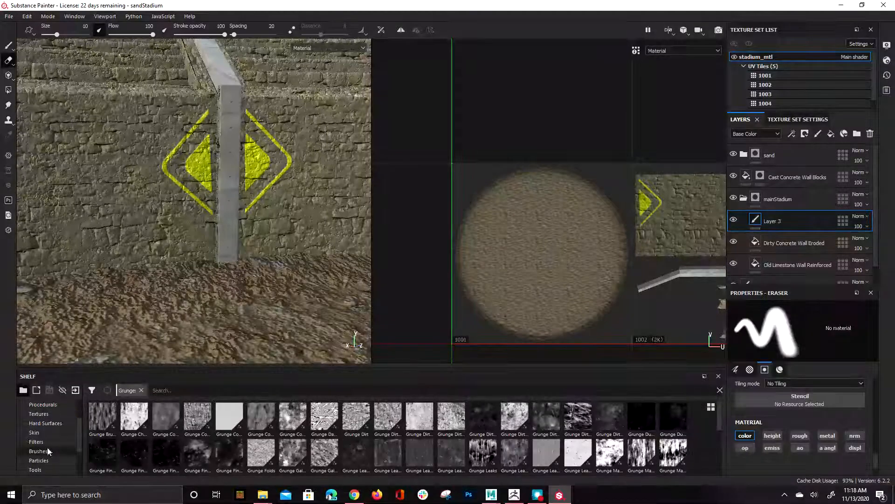
left_click(48, 451)
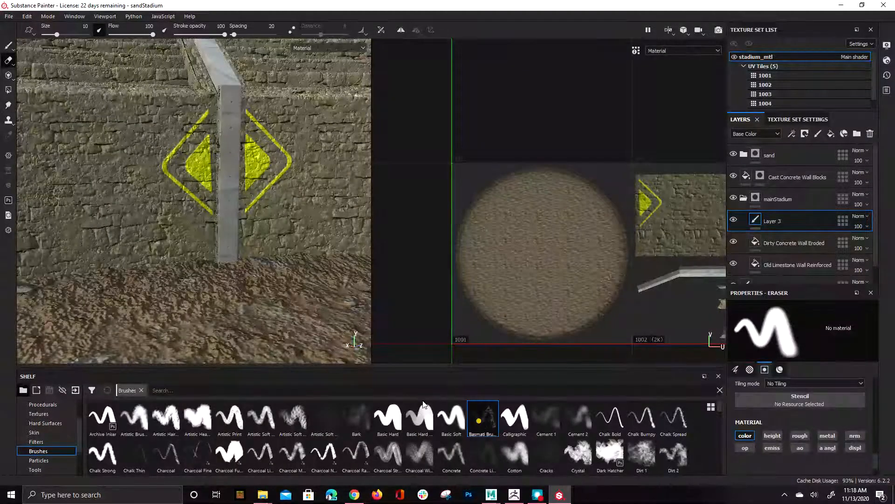
left_click(484, 418)
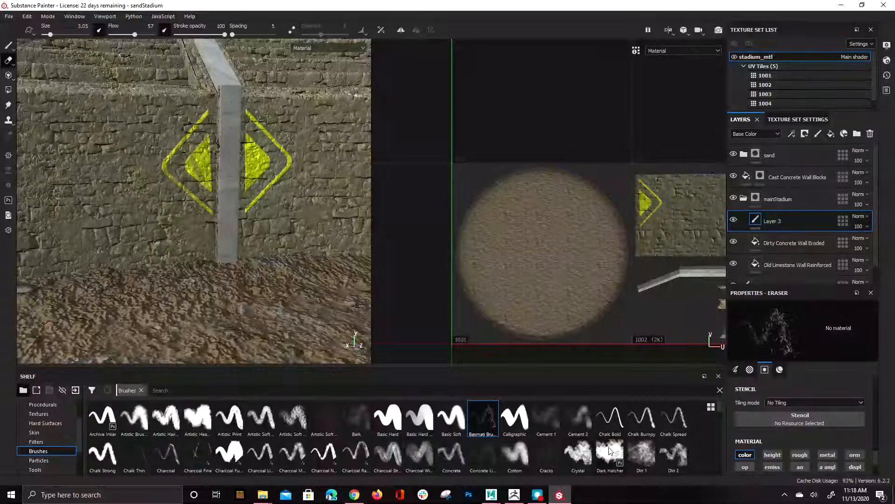
Load one of the scattered-texture Kyle's brush presets into the eraser and check its scale against the arrow decals.
scroll(634, 456, "down", 5)
scroll(634, 456, "down", 3)
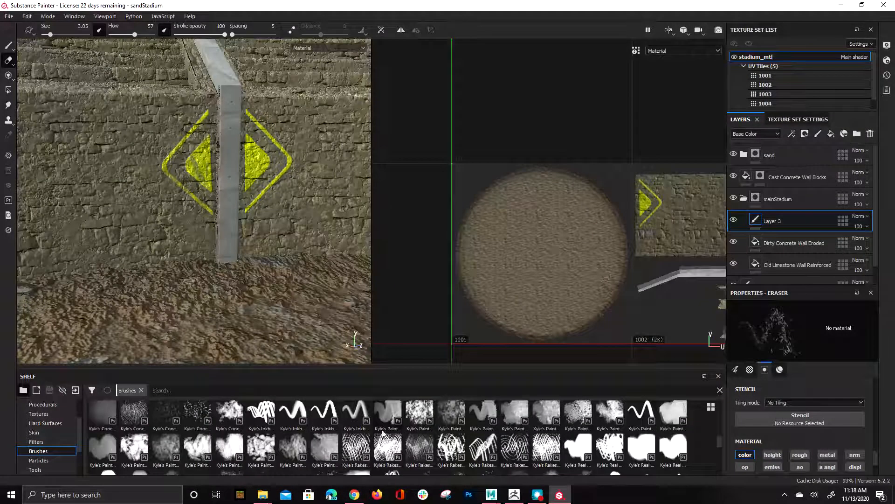
left_click(187, 414)
scroll(326, 436, "down", 4)
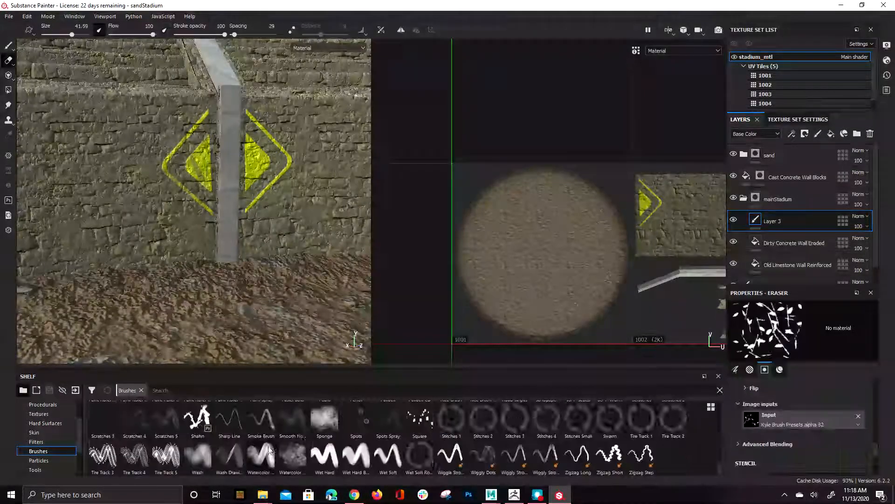
scroll(251, 223, "up", 5)
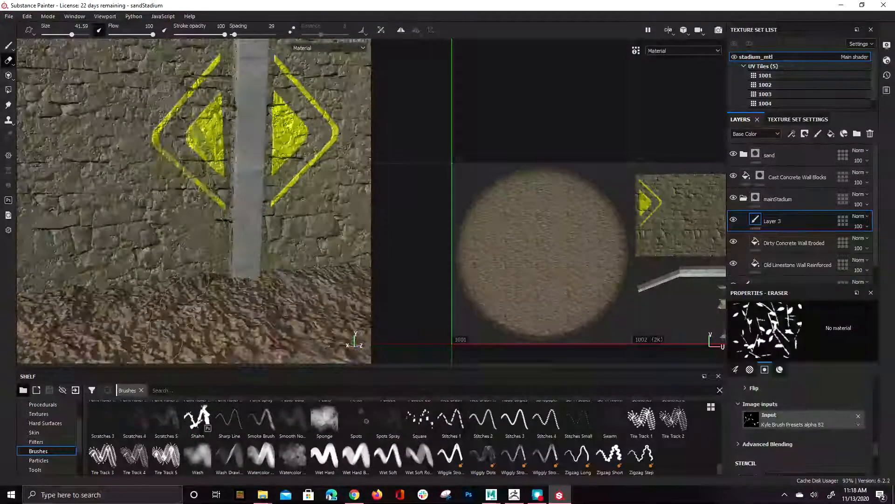
scroll(191, 168, "down", 6)
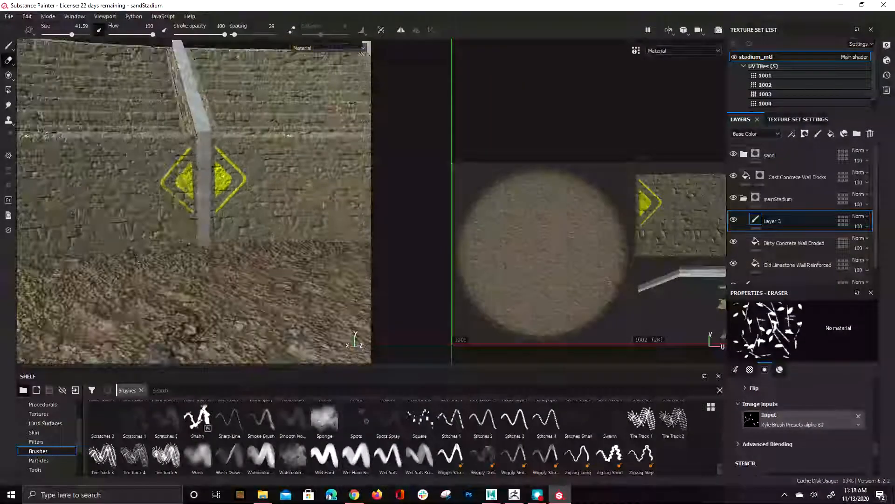
Return to the Paint tool and view the ring of arrow decals around the arena wall from a distance.
key("1")
scroll(208, 188, "down", 3)
left_click_drag(209, 187, 103, 193, "alt")
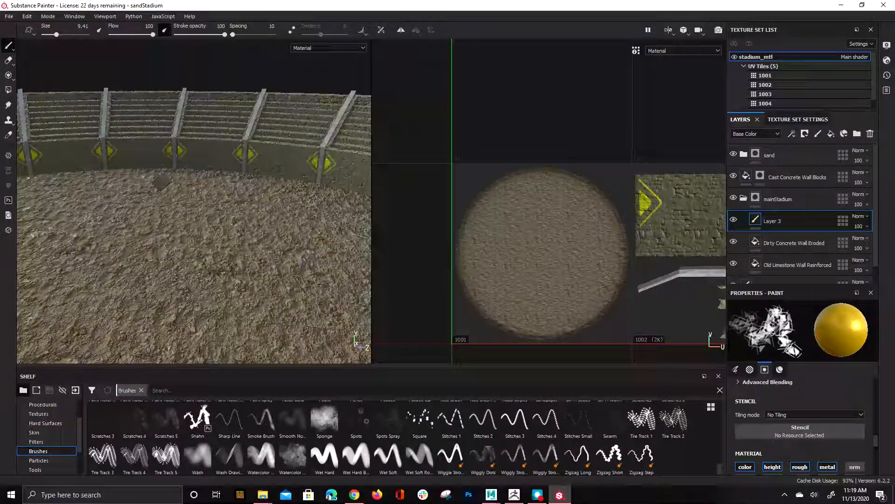